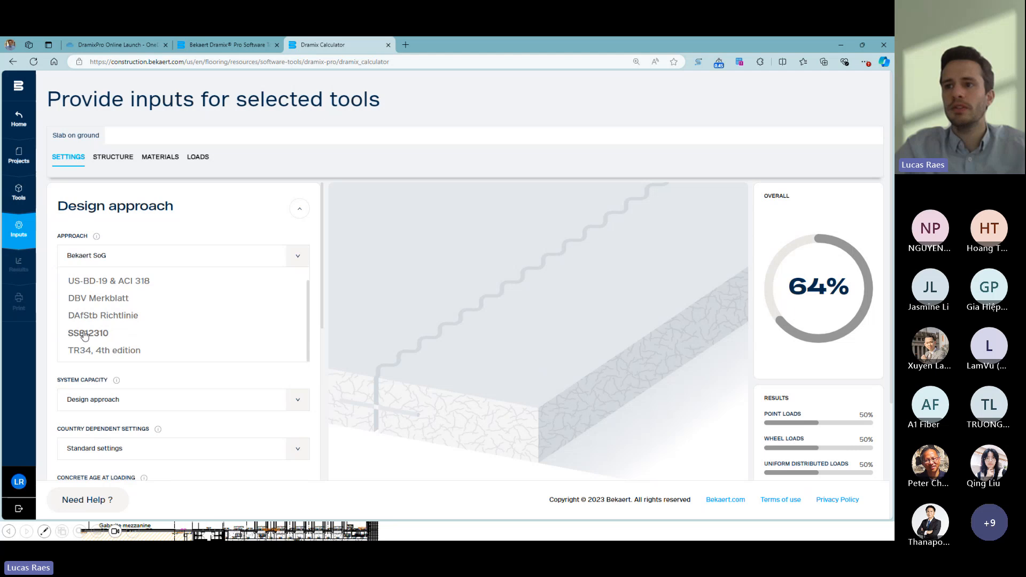
- Review the design approaches available for the slab on ground, from Bekaert SoG to TR34, 4th edition
scroll(145, 304, "down", 1)
scroll(176, 288, "up", 1)
scroll(176, 288, "up", 1)
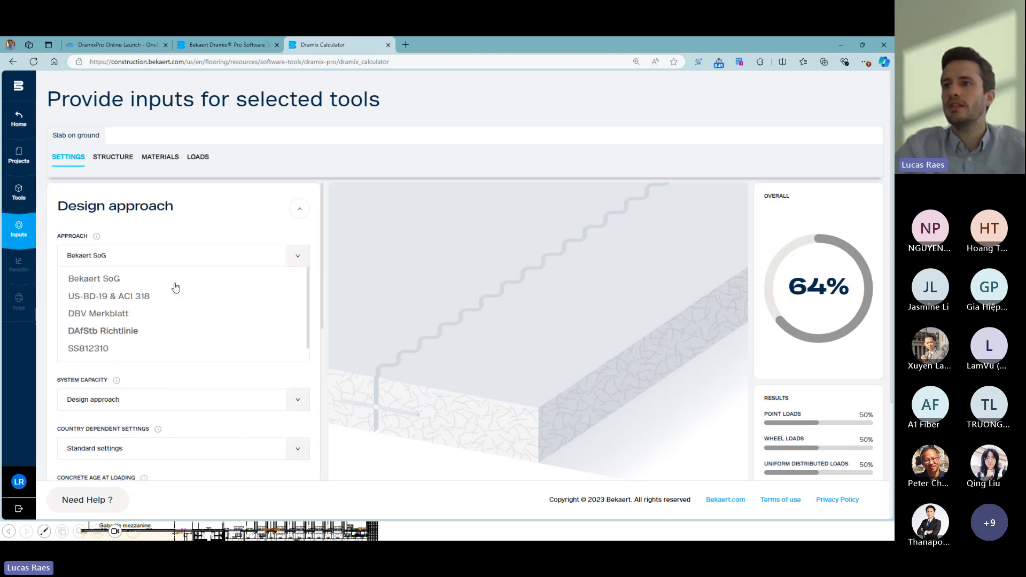
left_click(294, 257)
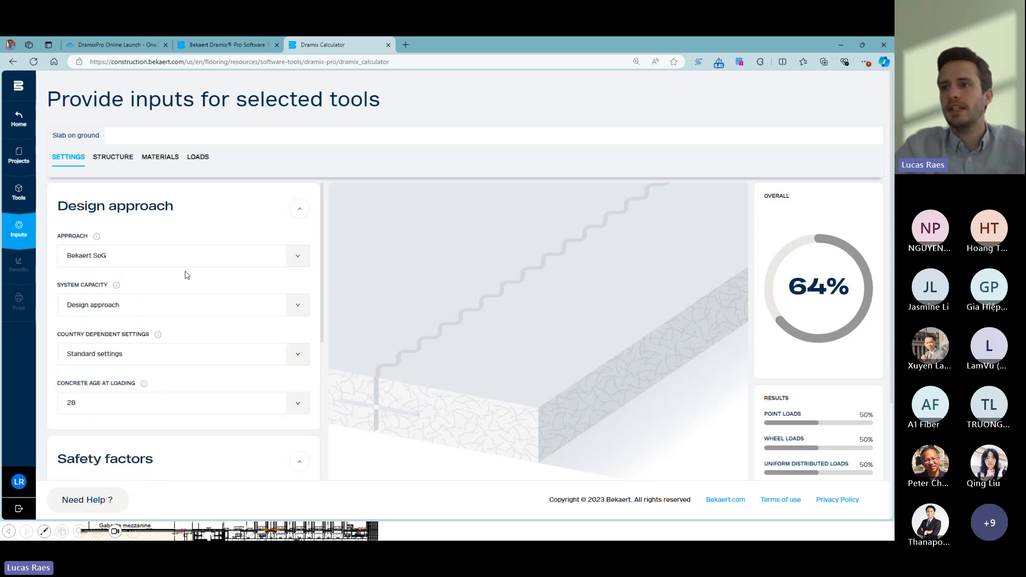
- Look through the country dependent settings and select Standard settings
left_click(298, 355)
scroll(181, 369, "down", 2)
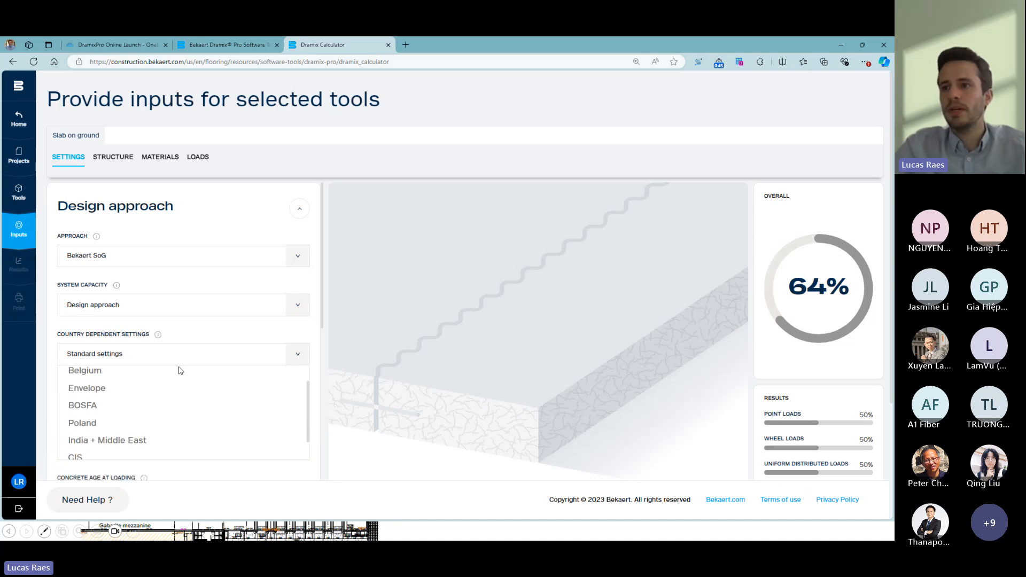
scroll(173, 406, "up", 2)
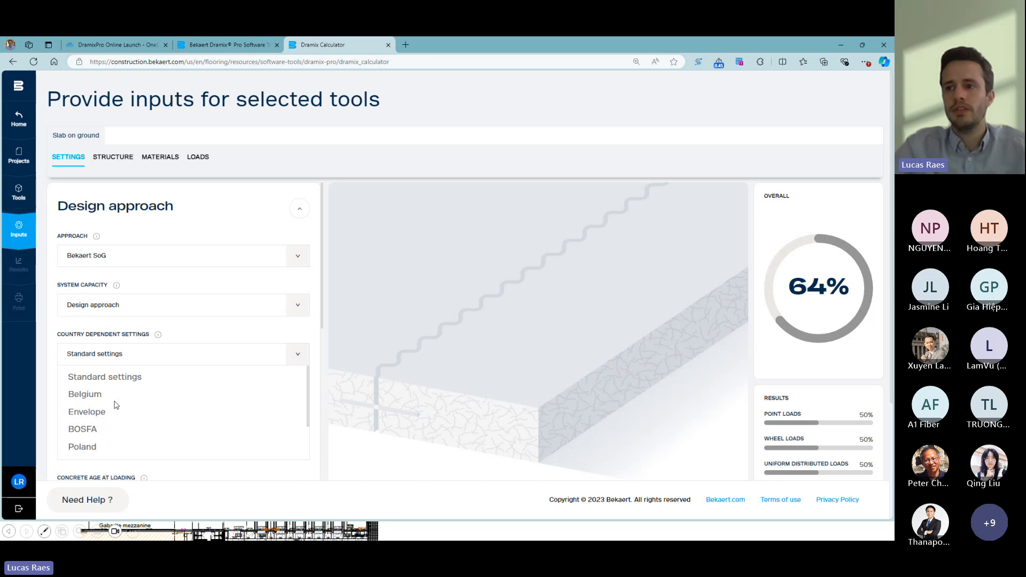
left_click(150, 381)
- Review the options available for the concrete age at loading
scroll(107, 371, "down", 1)
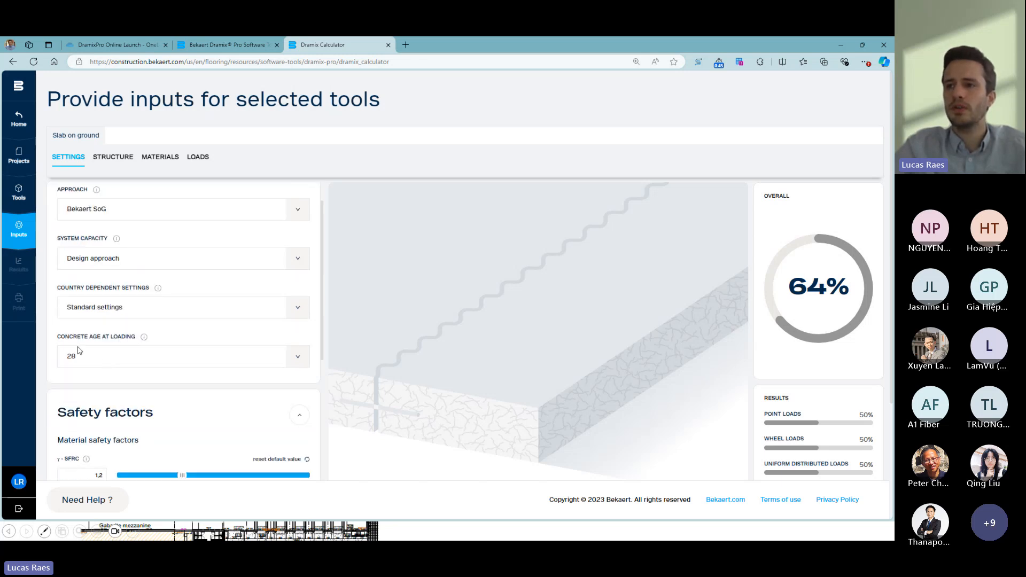
scroll(79, 350, "down", 1)
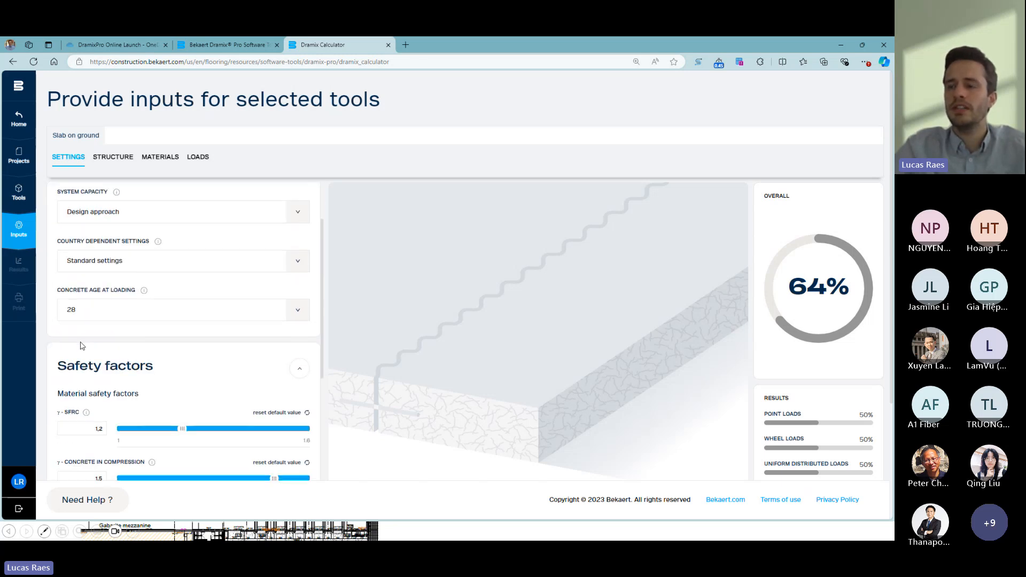
left_click(298, 313)
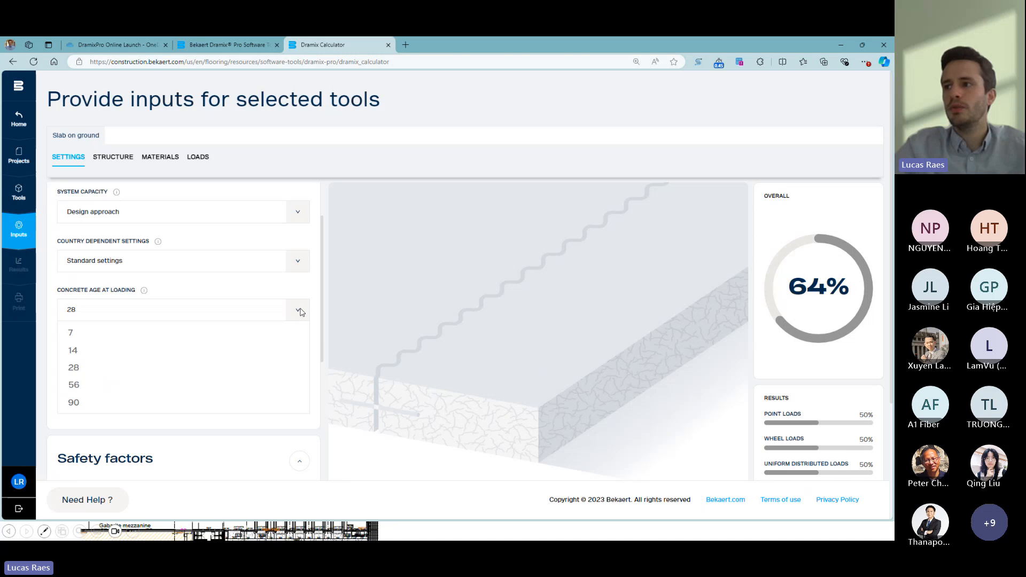
left_click(299, 312)
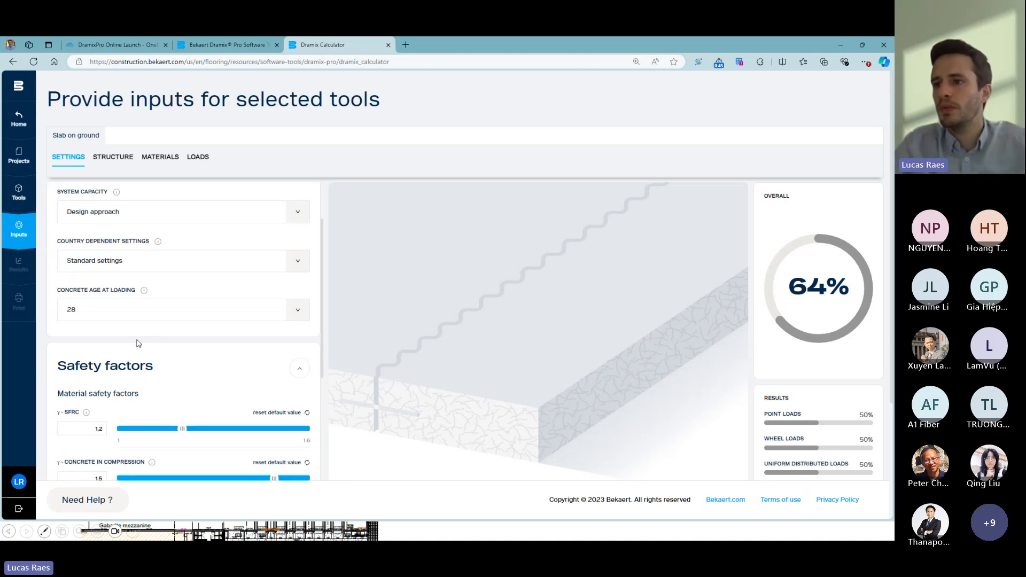
- Examine the material safety factors for SFRC, concrete and steel, along with the long term factors
scroll(137, 343, "down", 1)
scroll(136, 306, "down", 1)
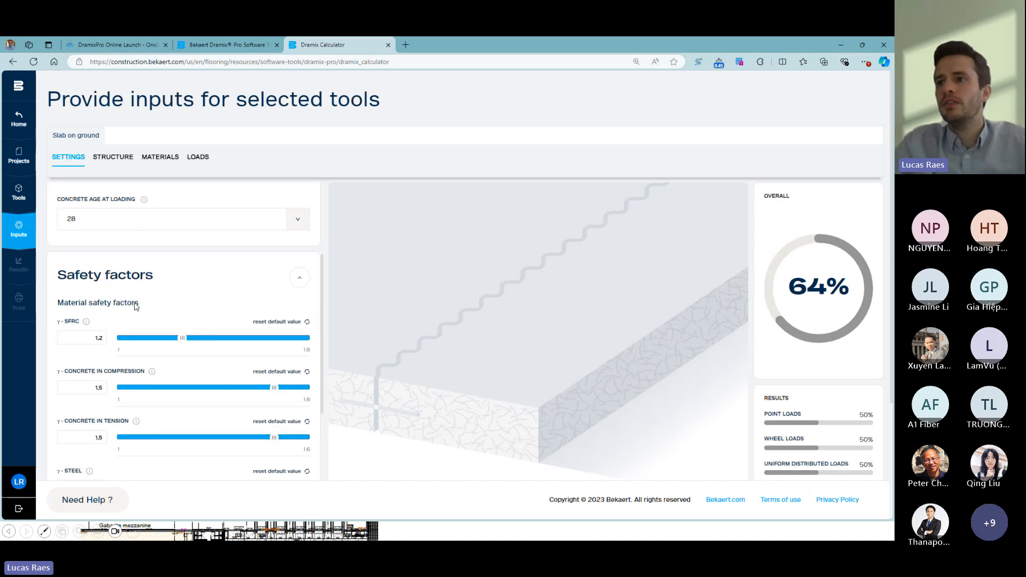
scroll(133, 309, "down", 4)
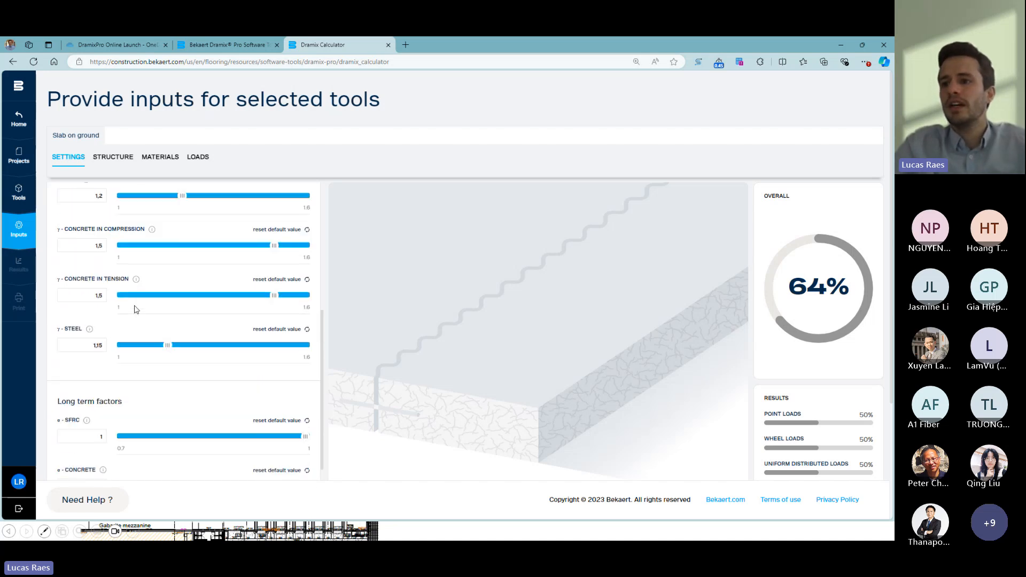
scroll(125, 337, "down", 3)
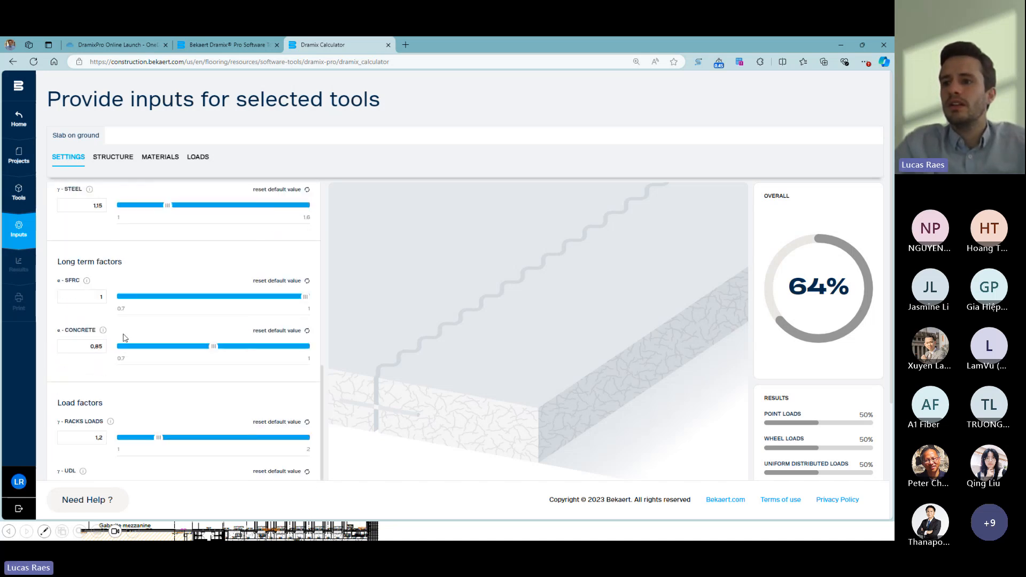
scroll(124, 332, "up", 4)
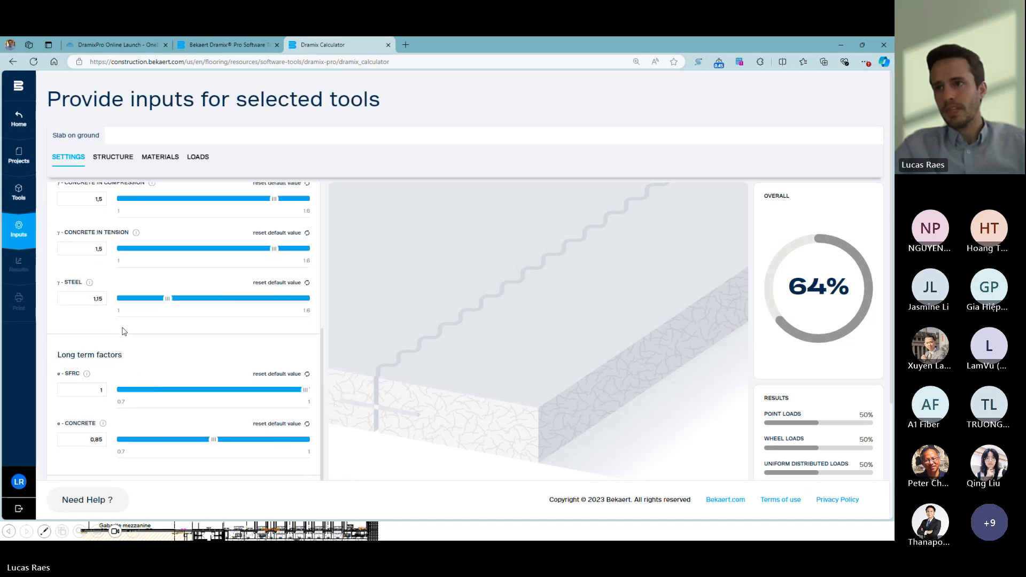
scroll(124, 328, "up", 1)
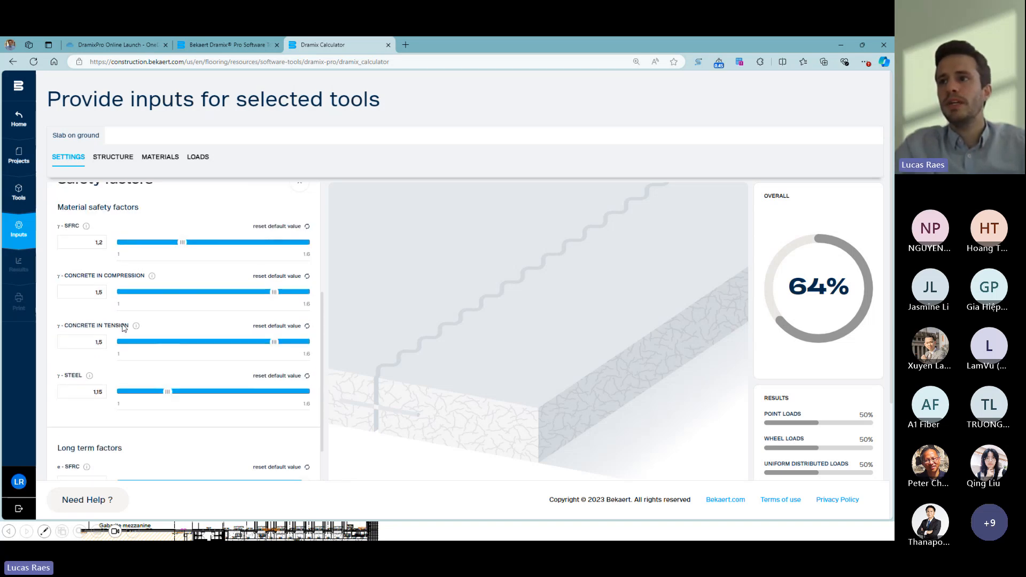
scroll(124, 323, "up", 5)
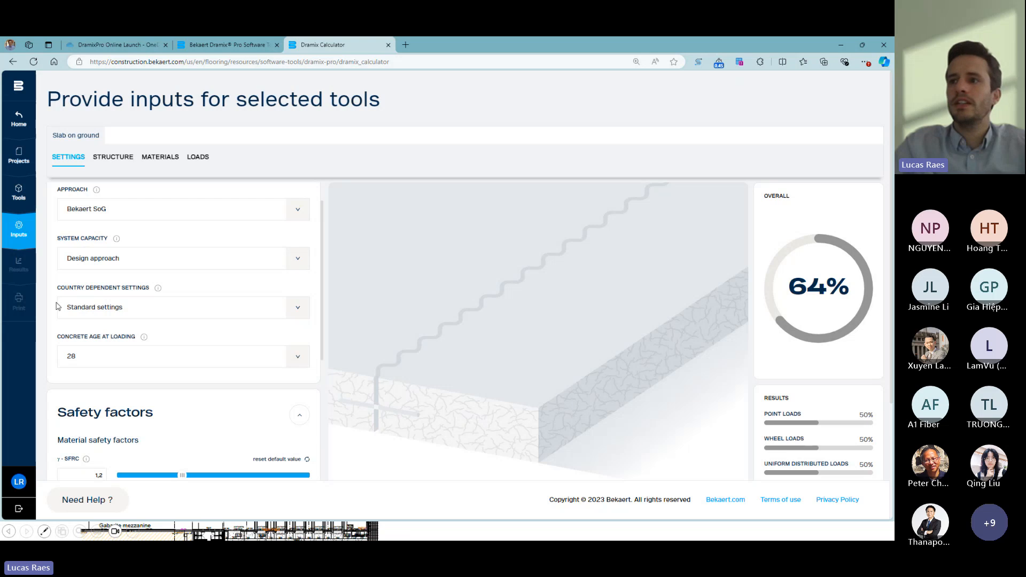
scroll(154, 299, "down", 1)
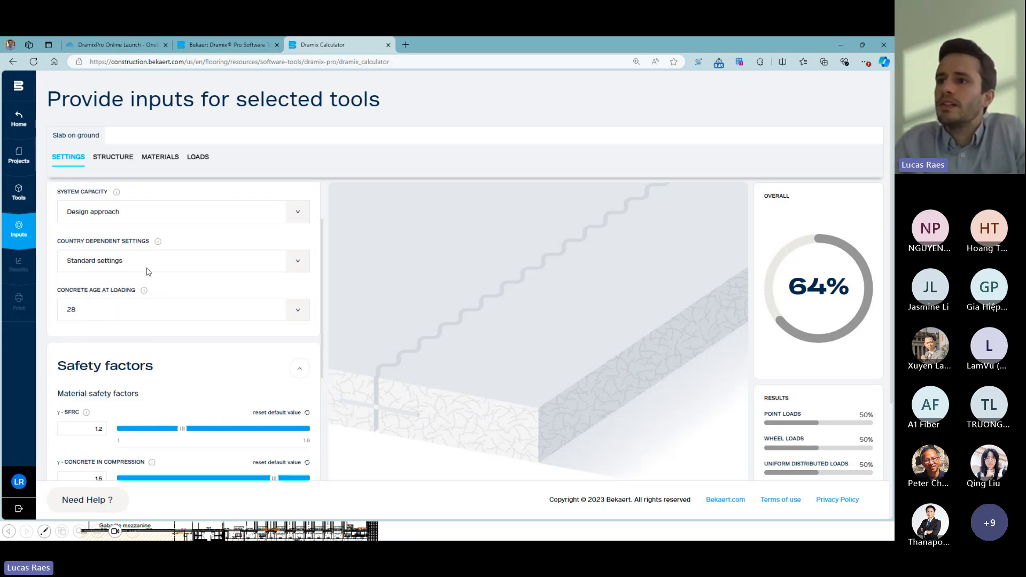
scroll(150, 297, "down", 2)
scroll(150, 299, "down", 1)
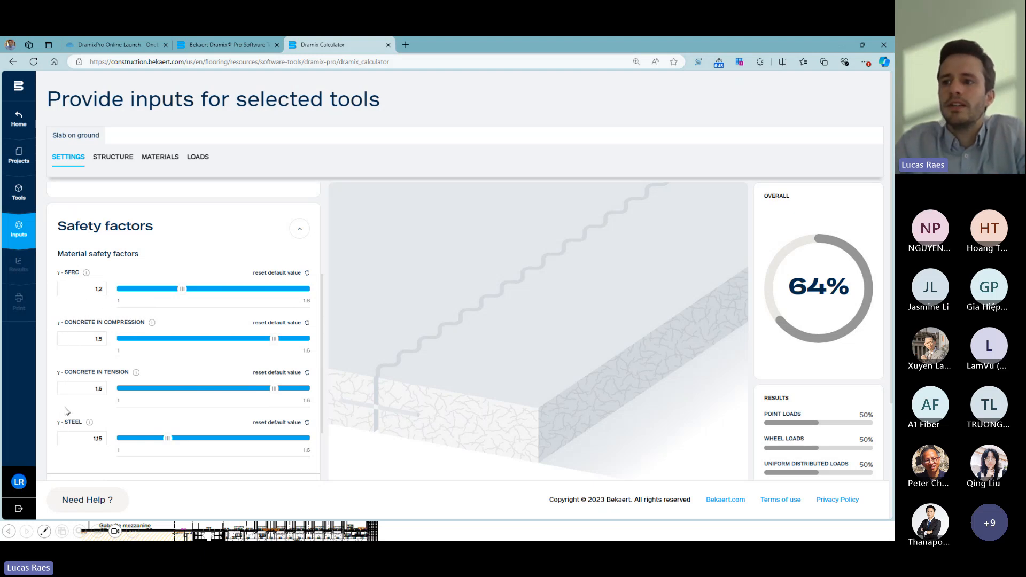
scroll(66, 411, "down", 1)
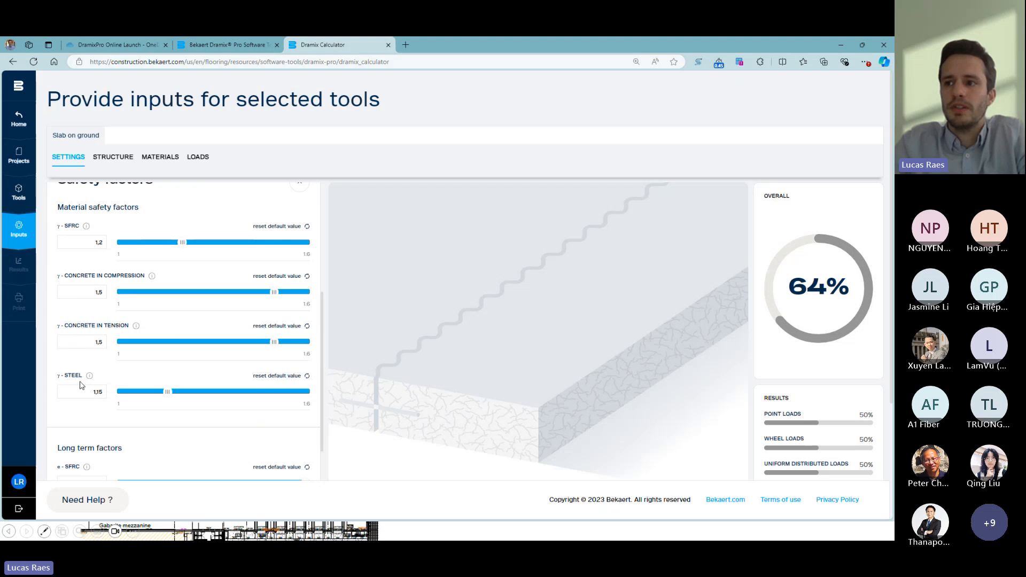
- Examine the load factors for racks, UDL, line and wheel loads, the dynamic wheel load factor and the fatigue option
scroll(105, 383, "down", 6)
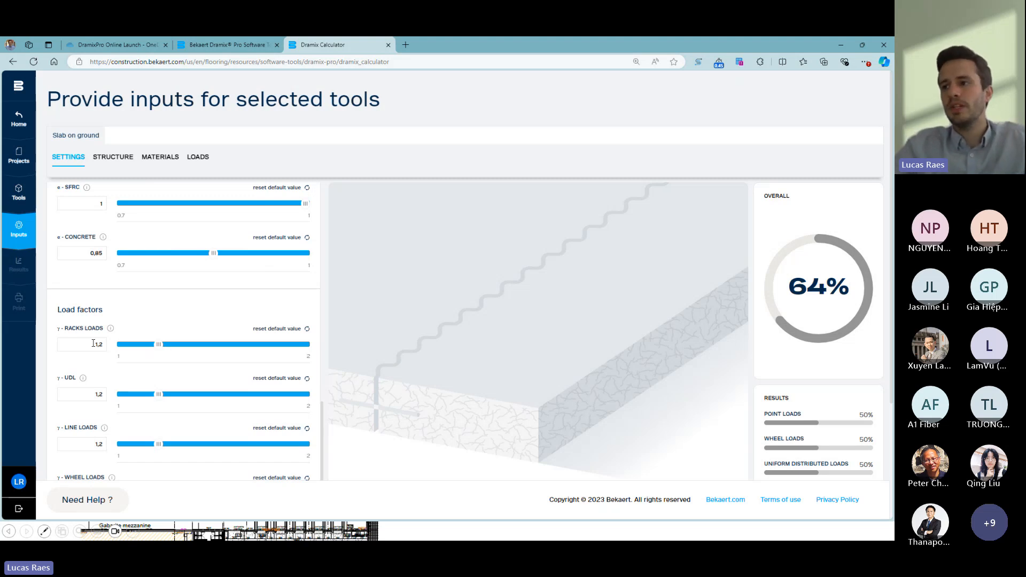
mouse_move(158, 346)
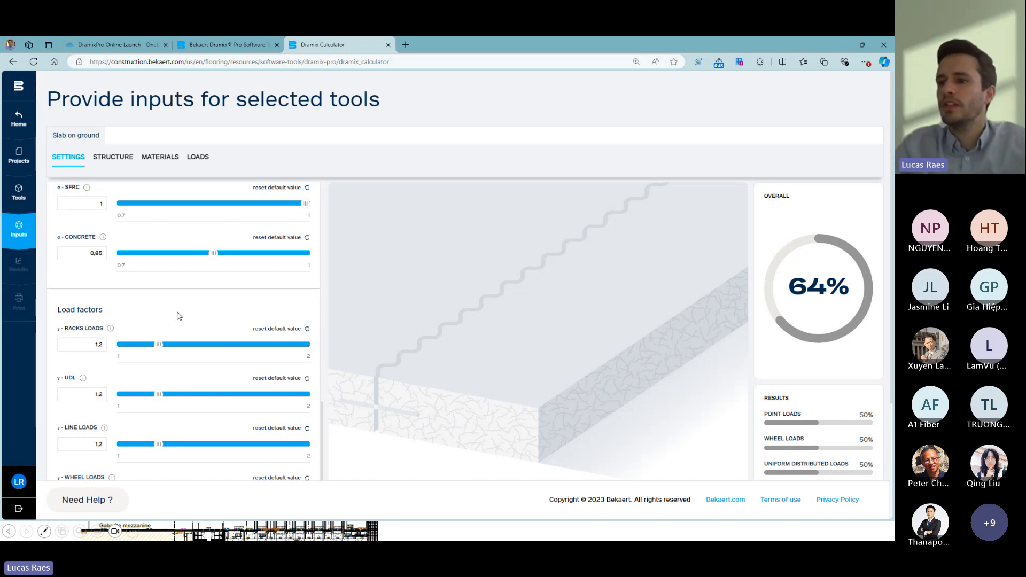
scroll(173, 320, "down", 1)
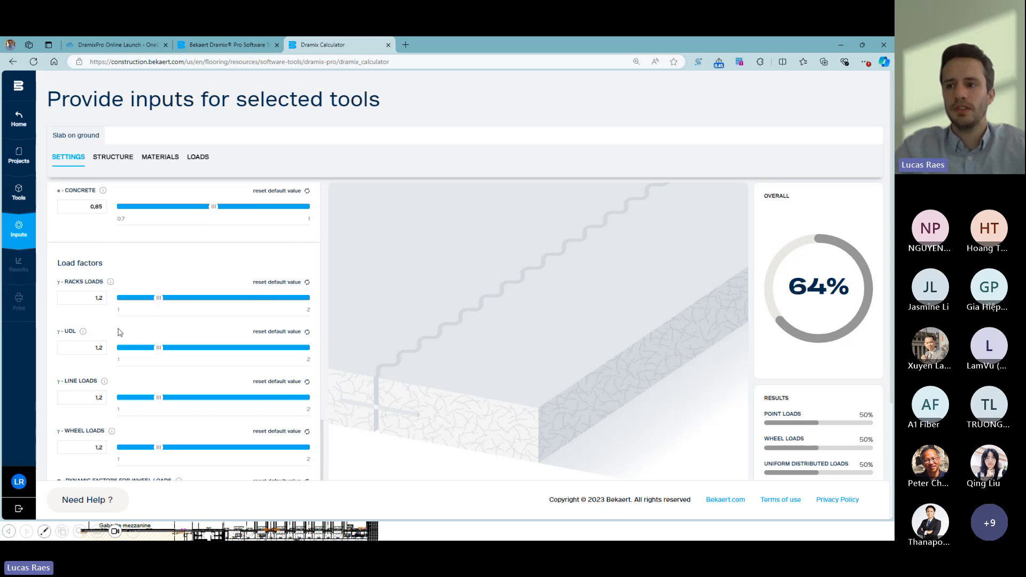
scroll(118, 335, "down", 1)
scroll(114, 348, "down", 2)
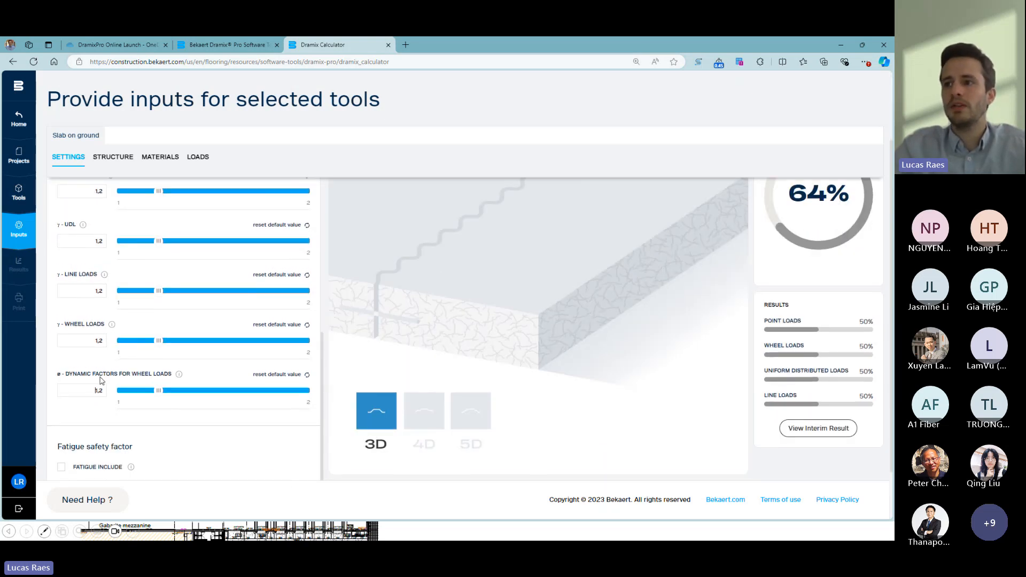
scroll(107, 412, "down", 2)
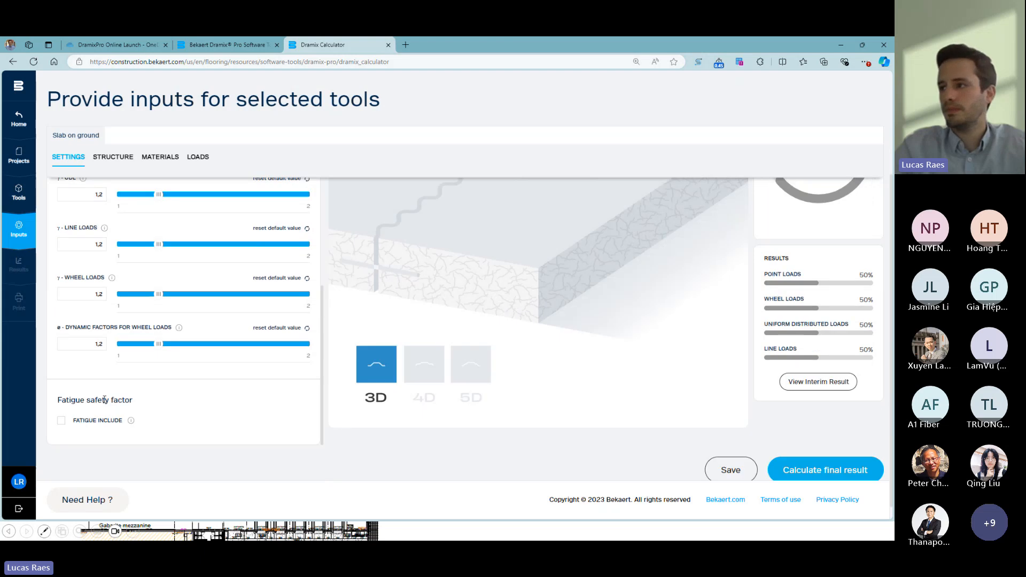
scroll(108, 366, "up", 2)
scroll(108, 368, "up", 10)
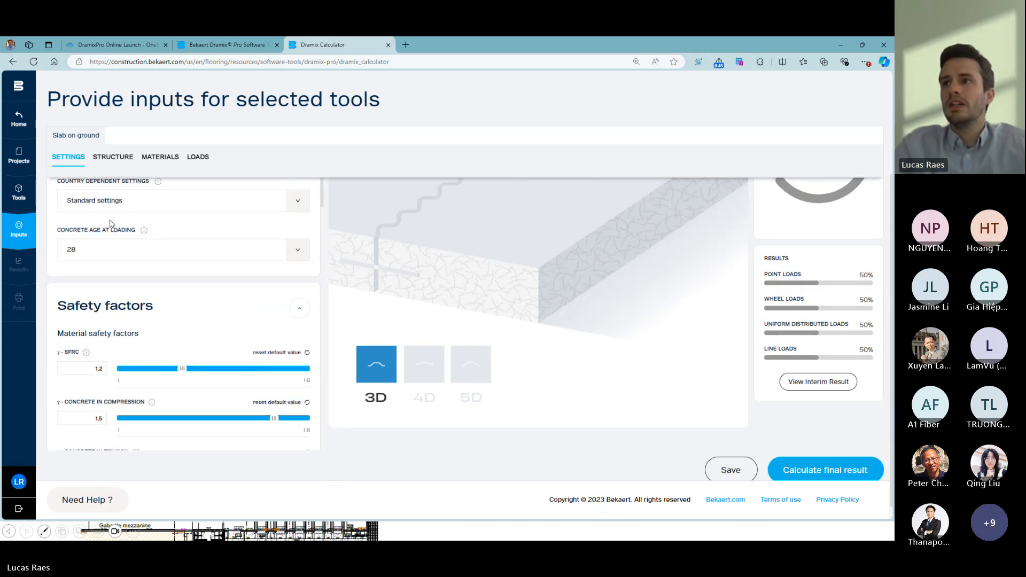
- Set the slab type in the structure's slab data to Saw cut floor and review the alternative slab types
left_click(111, 161)
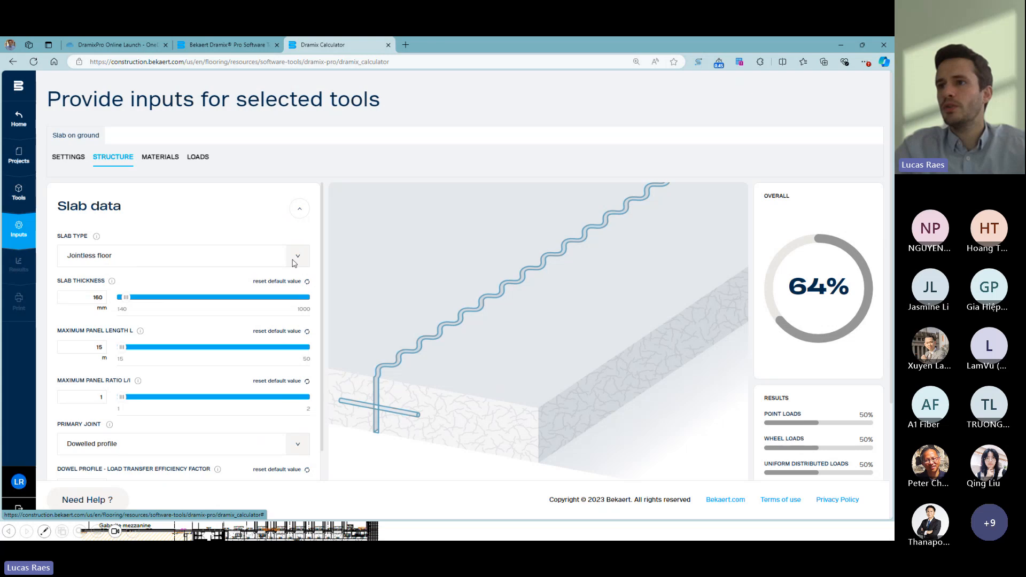
left_click(294, 257)
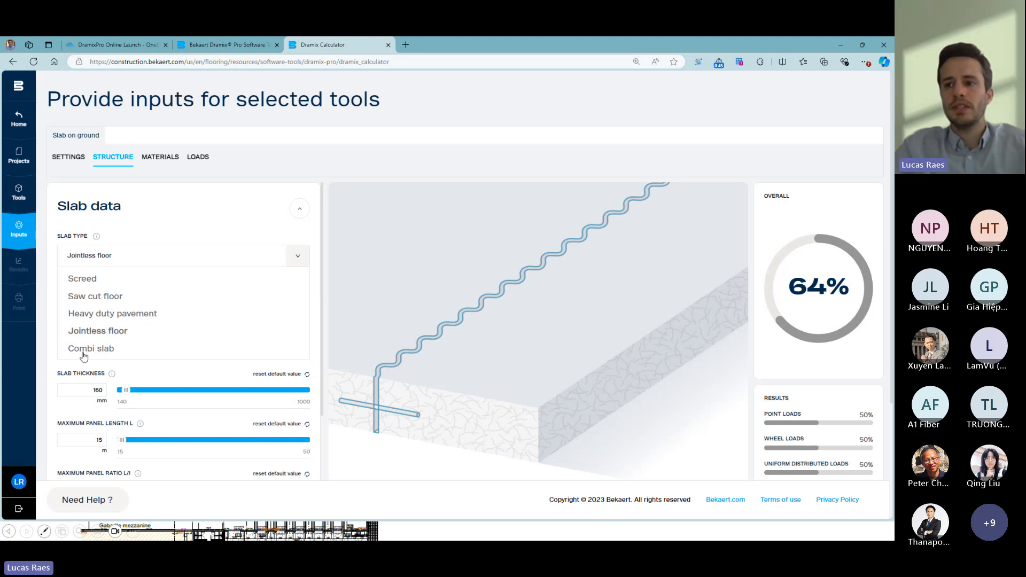
left_click(84, 297)
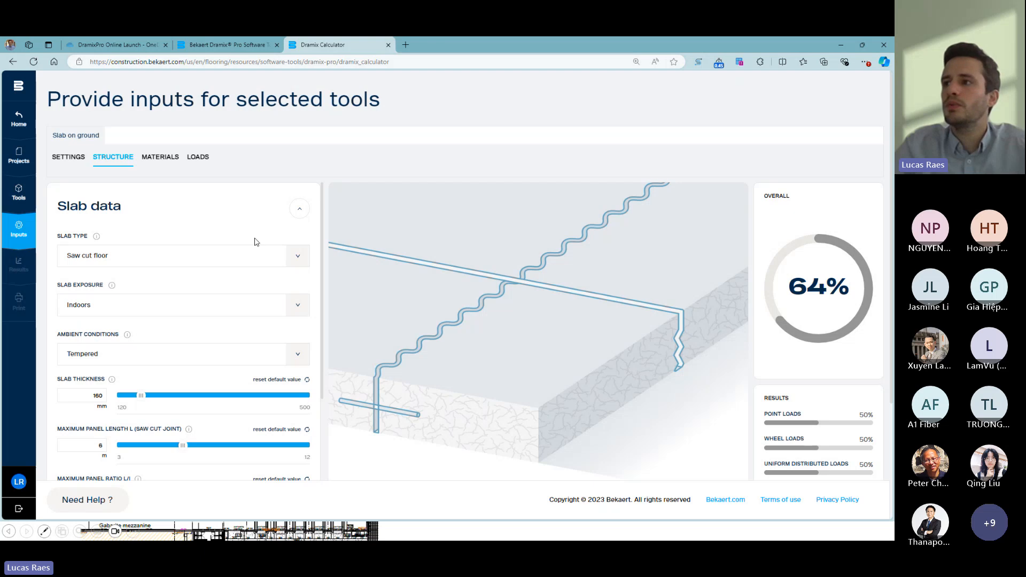
left_click(298, 256)
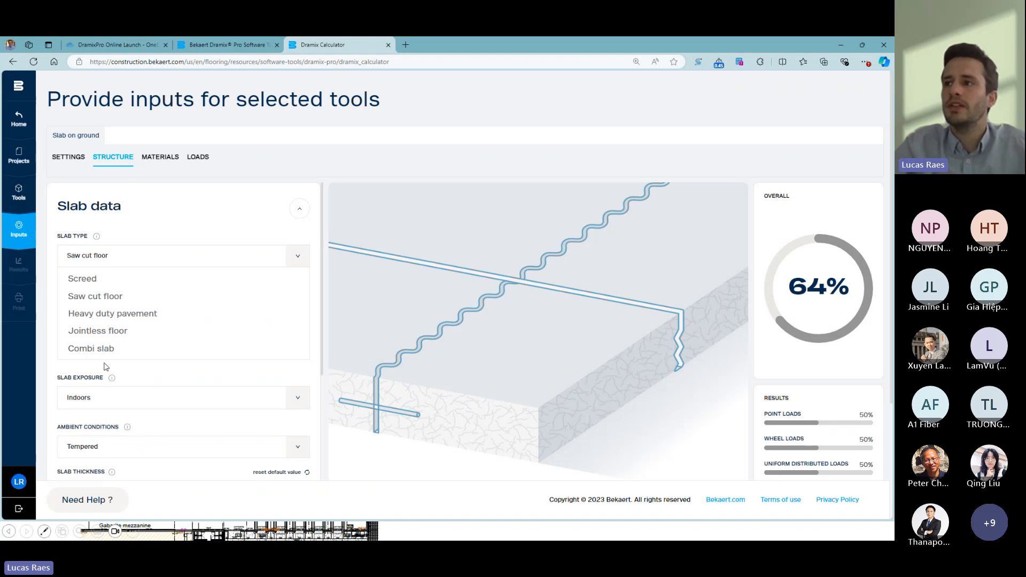
left_click(298, 262)
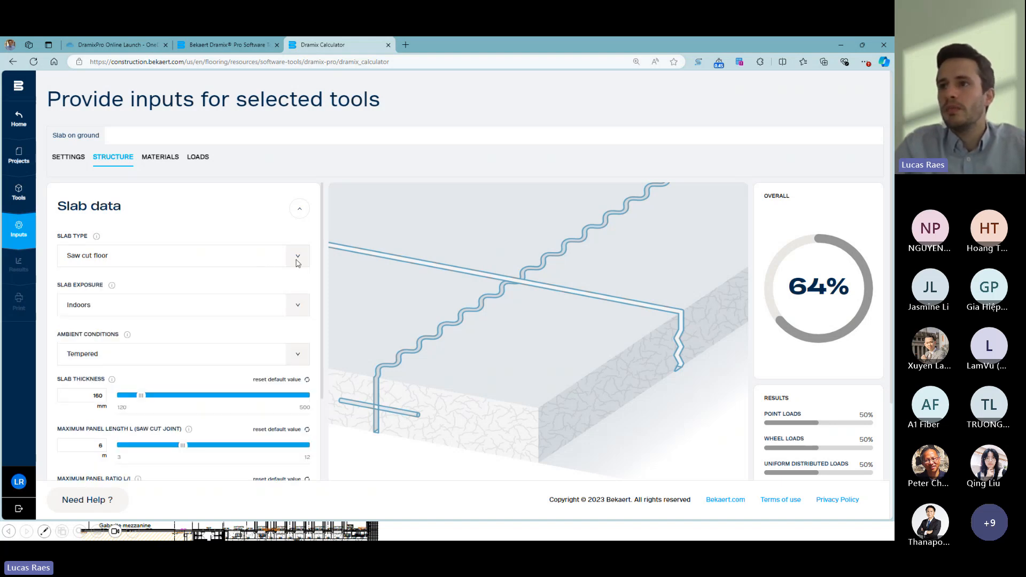
- Set the saw cut floor's slab thickness to 150 mm
scroll(149, 256, "down", 1)
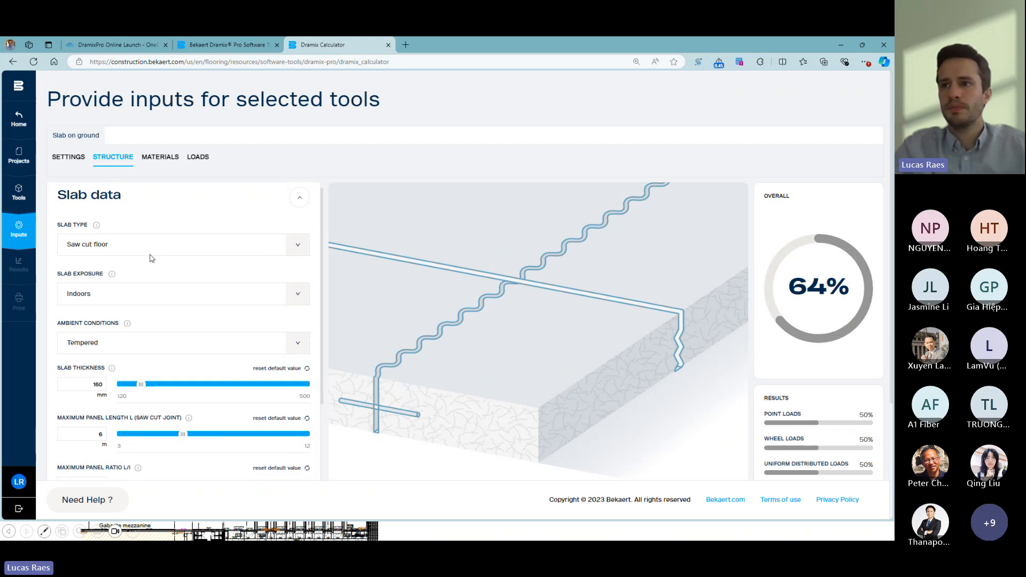
scroll(120, 266, "down", 1)
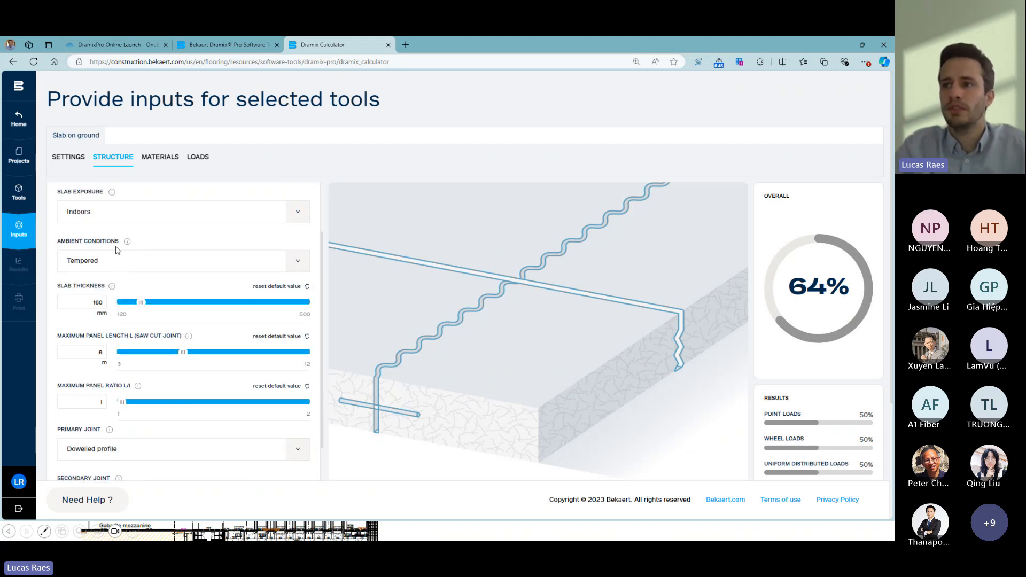
left_click_drag(92, 303, 105, 303)
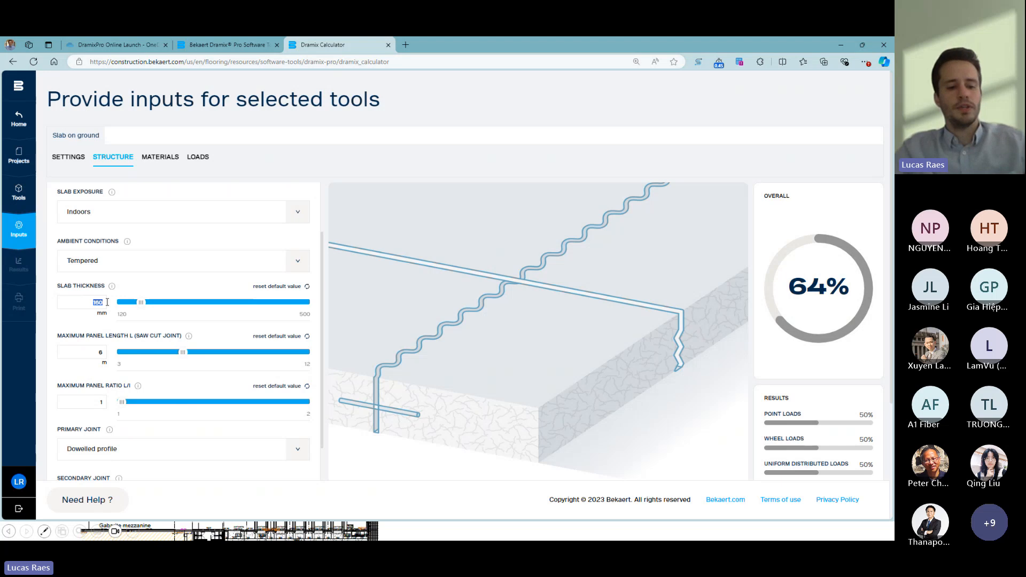
type("150")
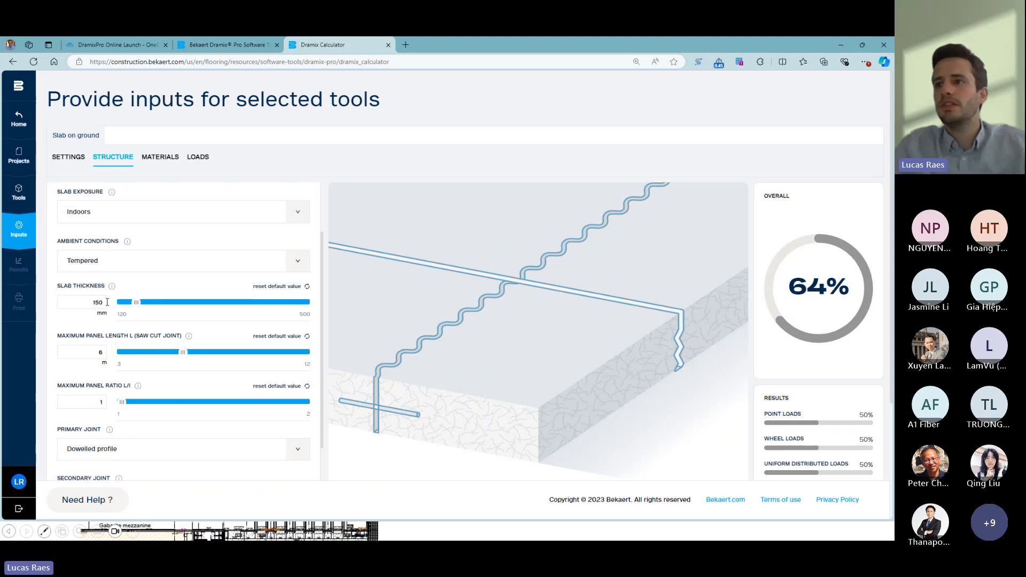
left_click(93, 352)
- Set the slab's maximum panel ratio L/l to 1,5
scroll(80, 345, "down", 1)
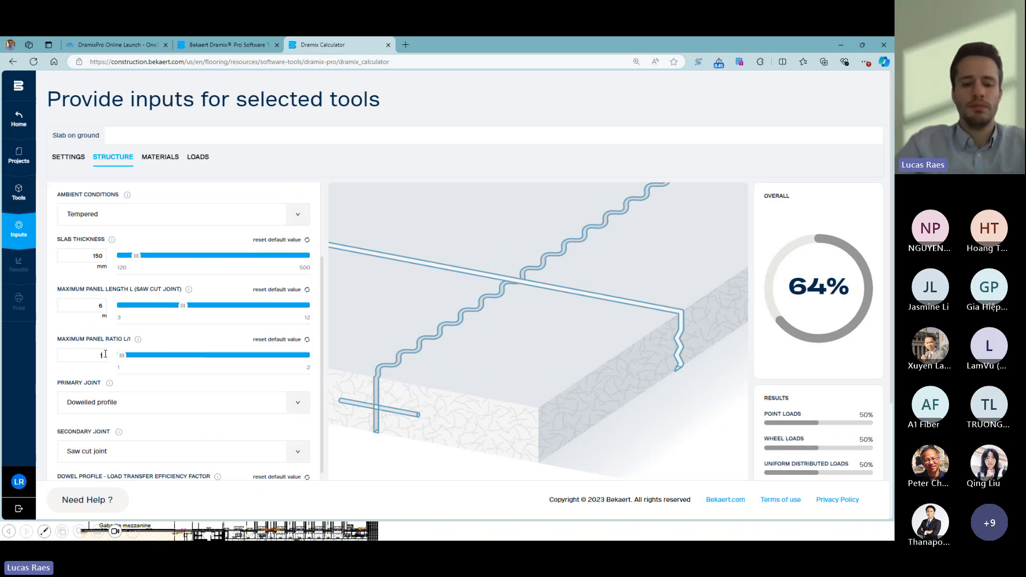
left_click(105, 354)
type("5")
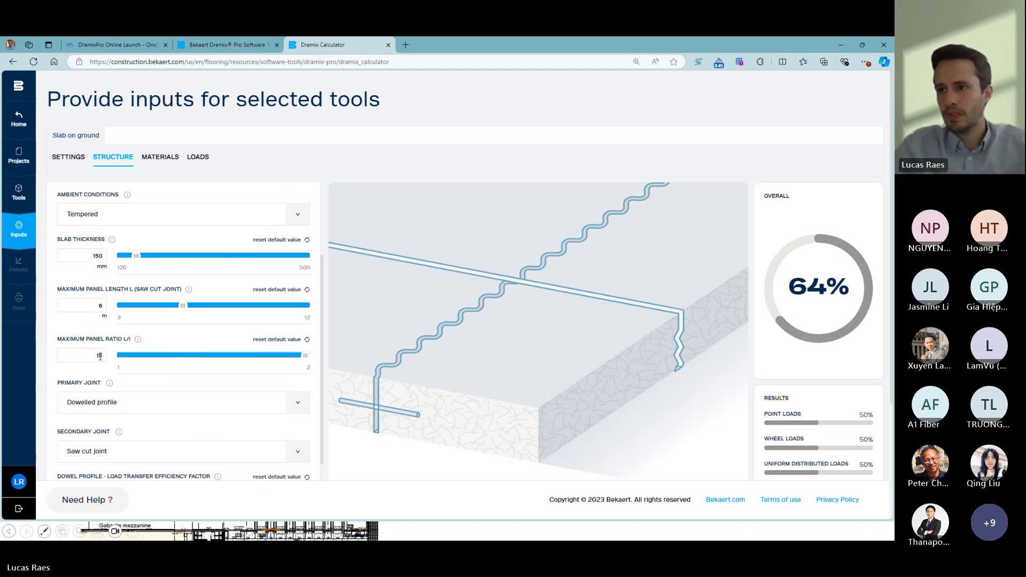
key("Left")
type(",")
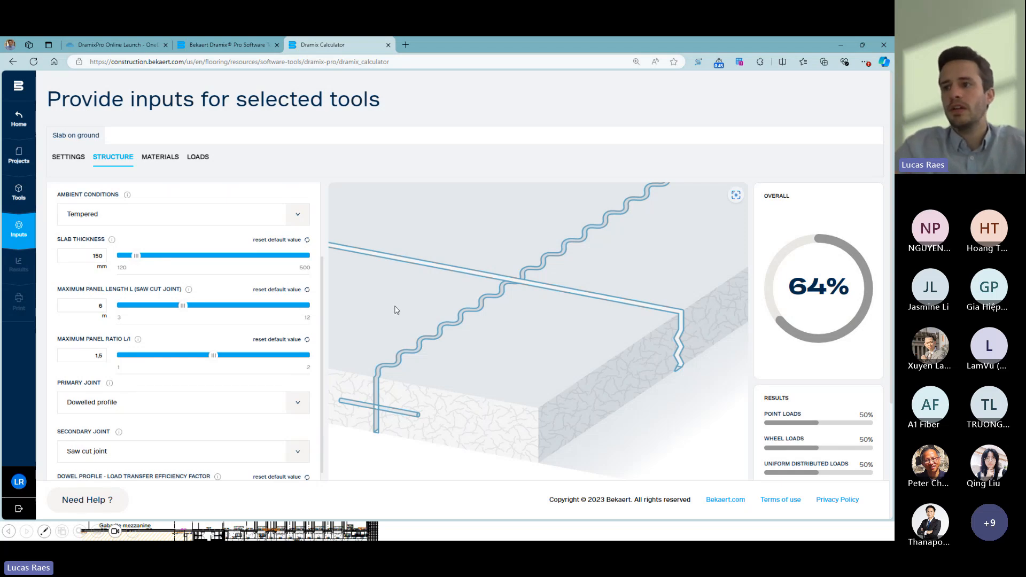
- Review the slab's secondary and primary joint settings, including the available primary joint types
scroll(214, 359, "down", 2)
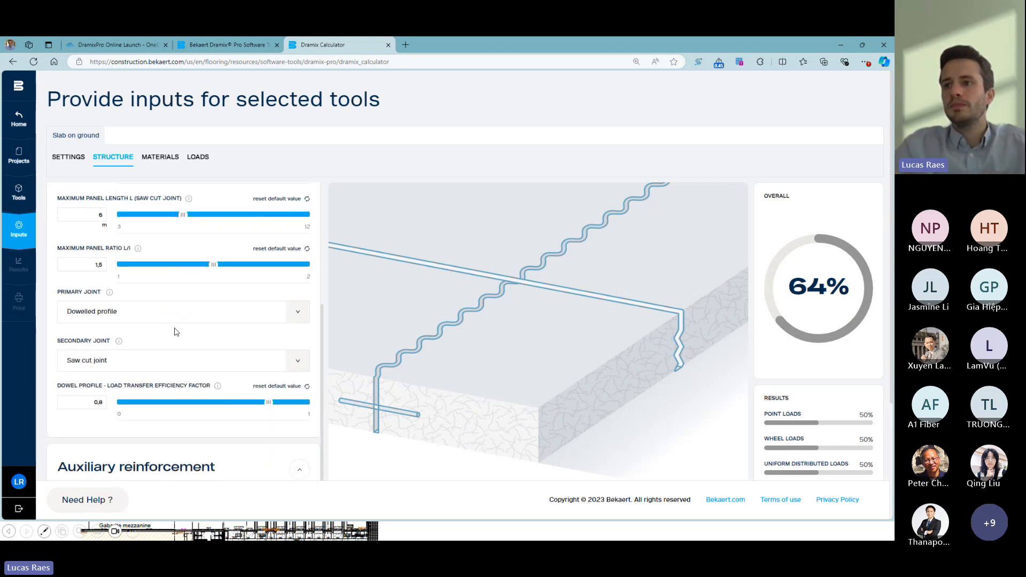
left_click(297, 358)
left_click(296, 312)
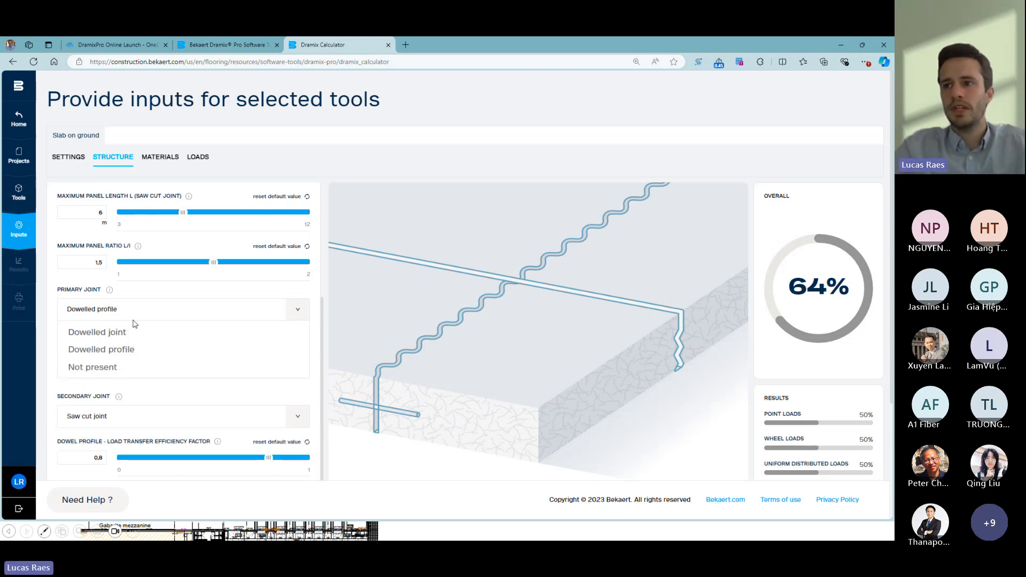
left_click(295, 315)
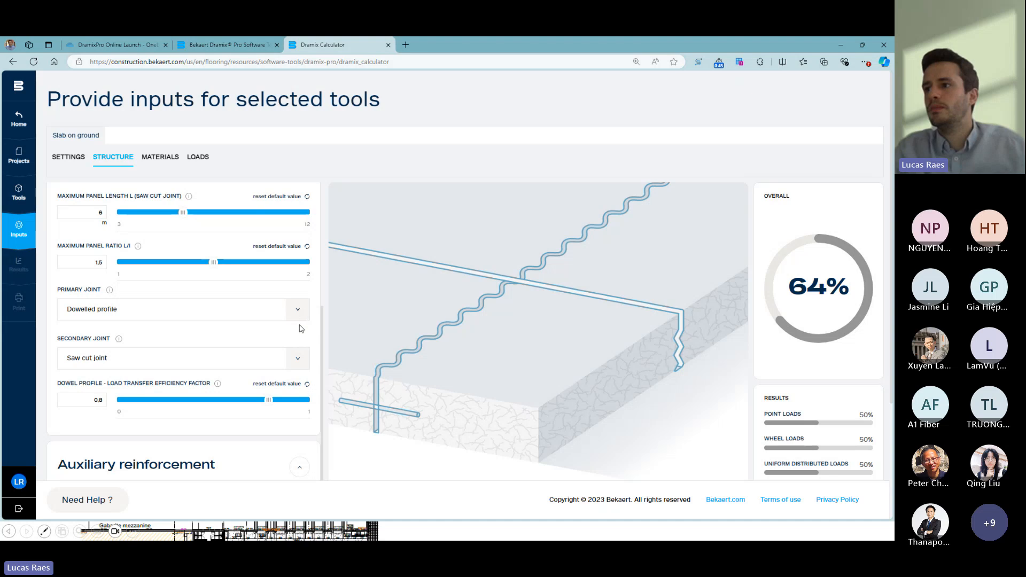
scroll(143, 377, "down", 2)
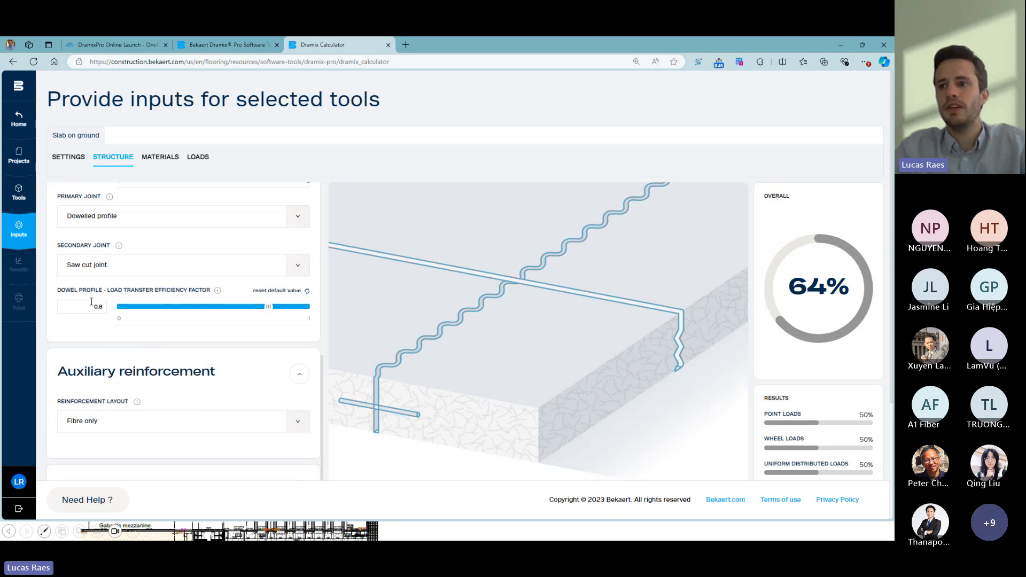
- Review the reinforcement layout setting under the slab's auxiliary reinforcement
scroll(103, 349, "down", 1)
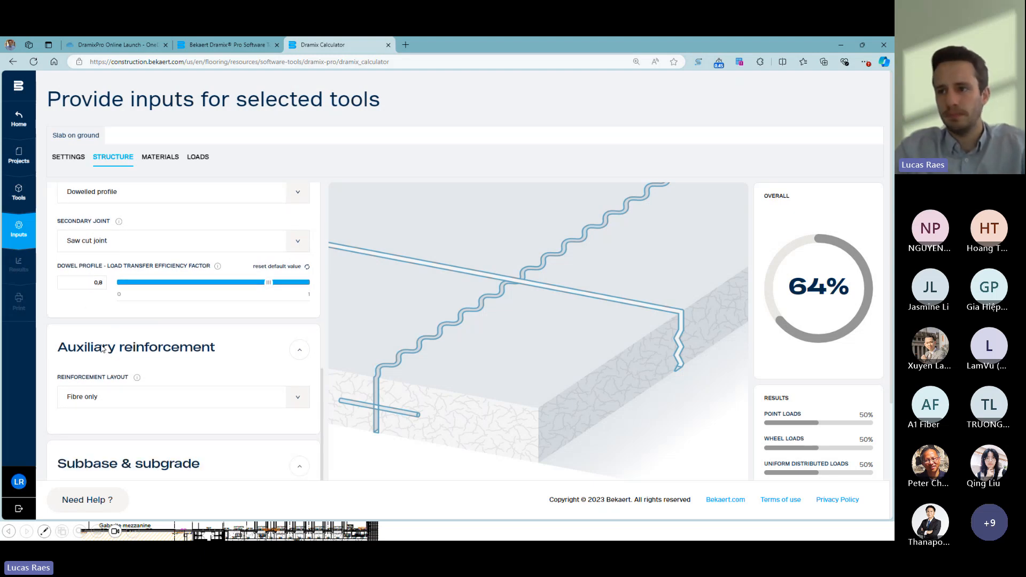
scroll(94, 340, "down", 4)
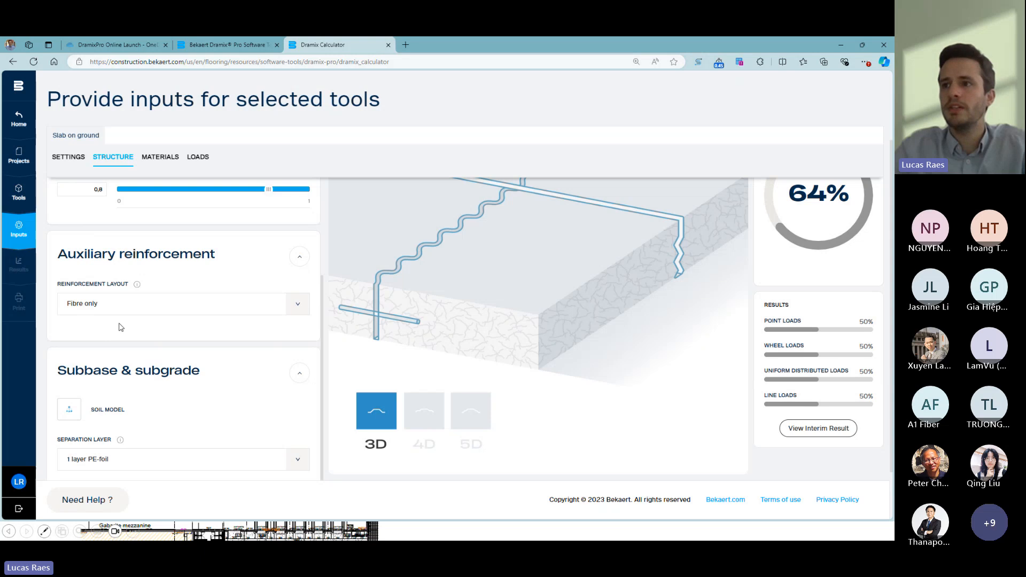
left_click(298, 305)
left_click(295, 304)
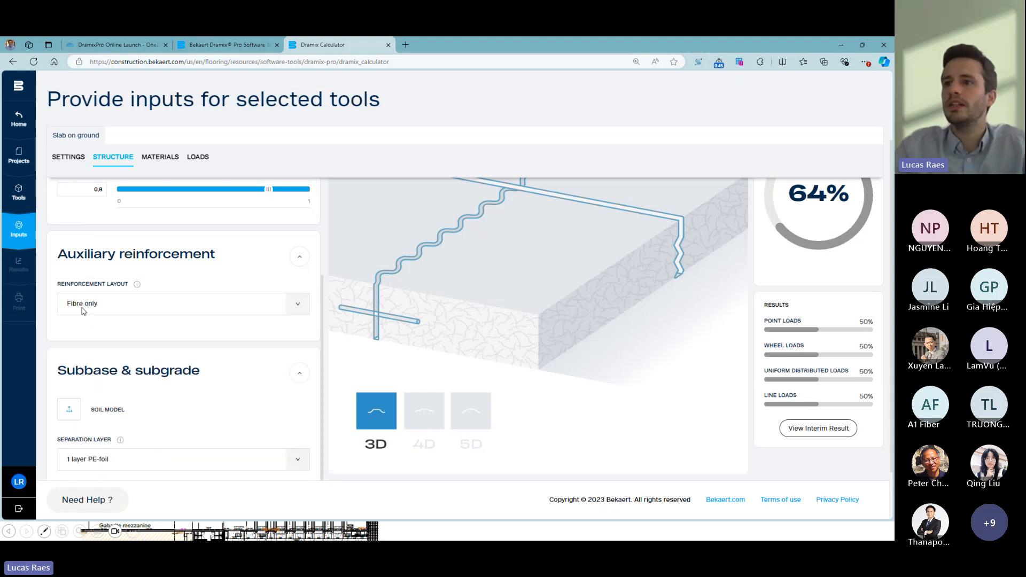
- Open the soil model of the subbase and subgrade to reach its soil properties
scroll(114, 309, "down", 3)
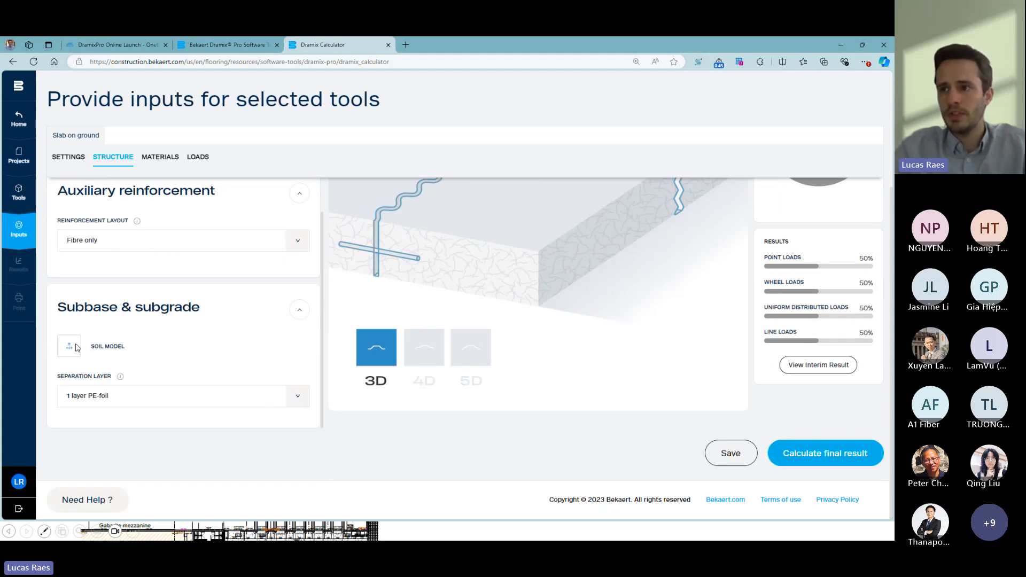
left_click(76, 347)
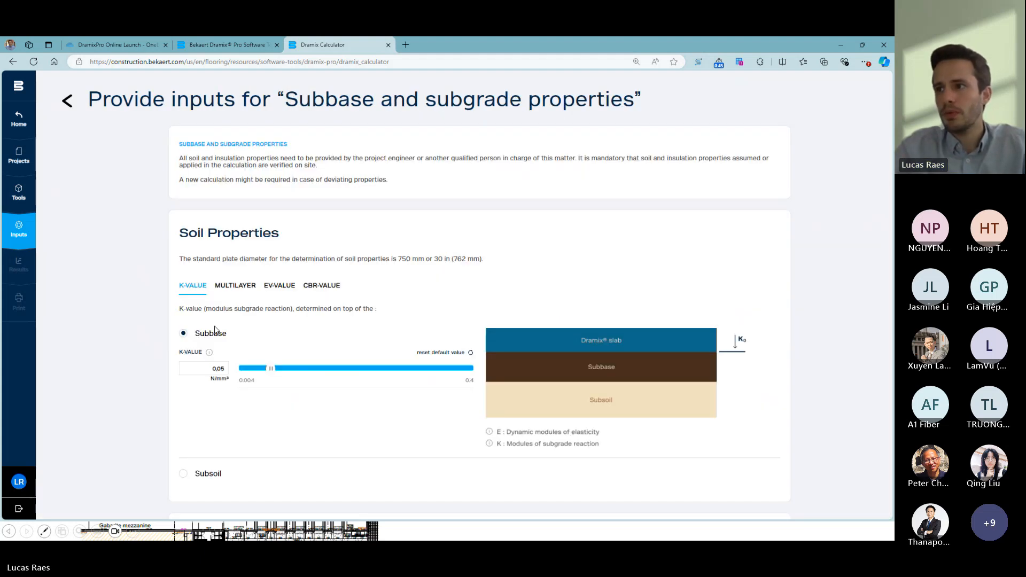
scroll(211, 293, "down", 2)
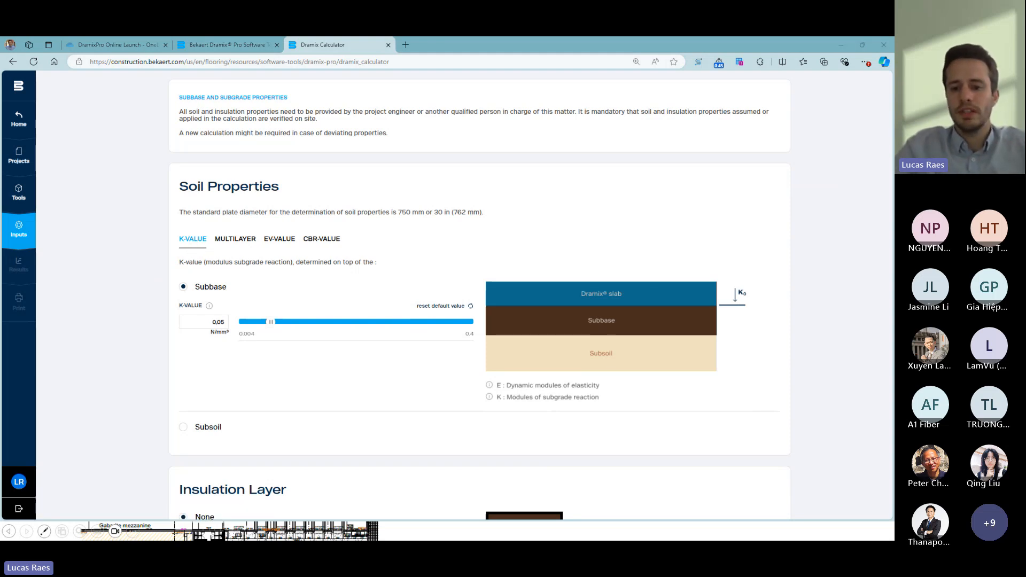
- Switch to the presentation and look up the subbase slide of the saw-cut floor example
key("super+d")
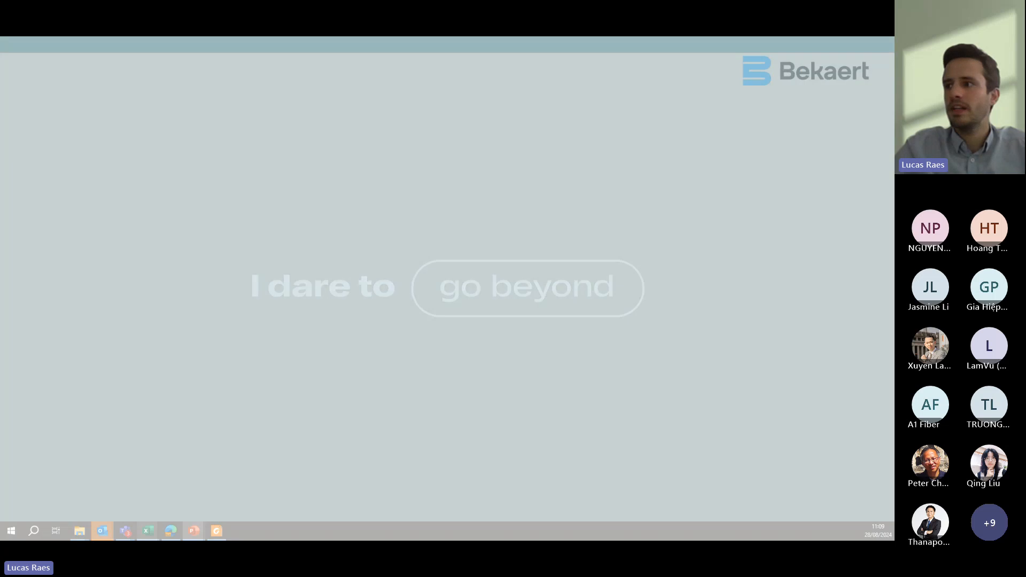
key("alt+Tab")
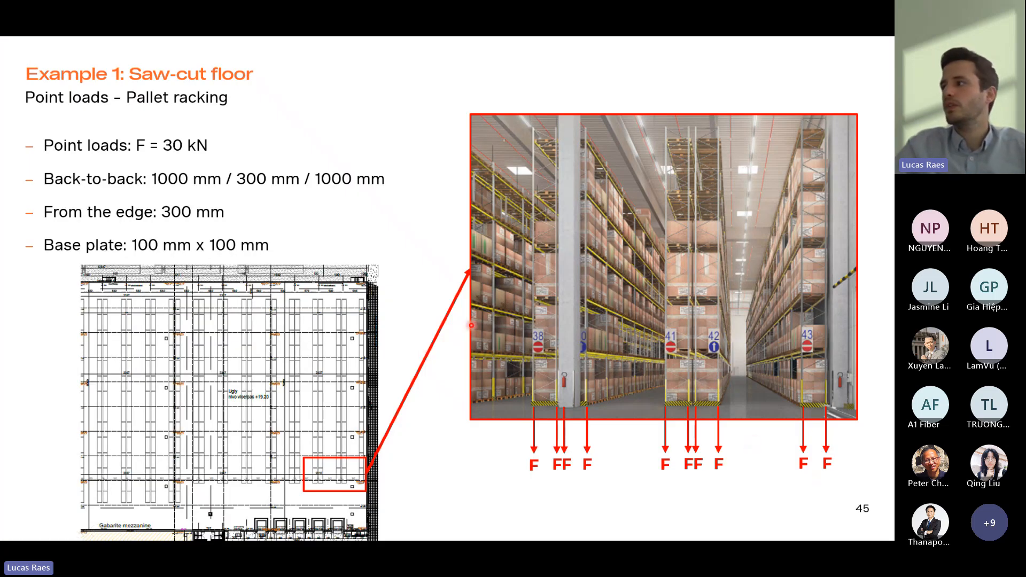
key("Right")
key("Right")
key("Right")
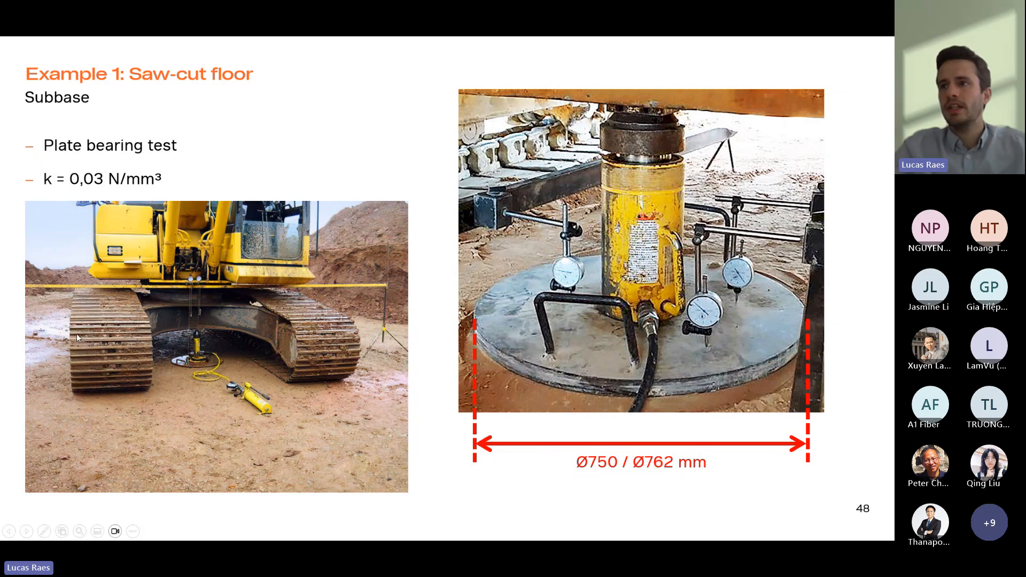
- Switch back to the Dramix calculator, set the subbase K-value to 0,03 N/mm³ and return to the structure inputs
key("alt+Tab")
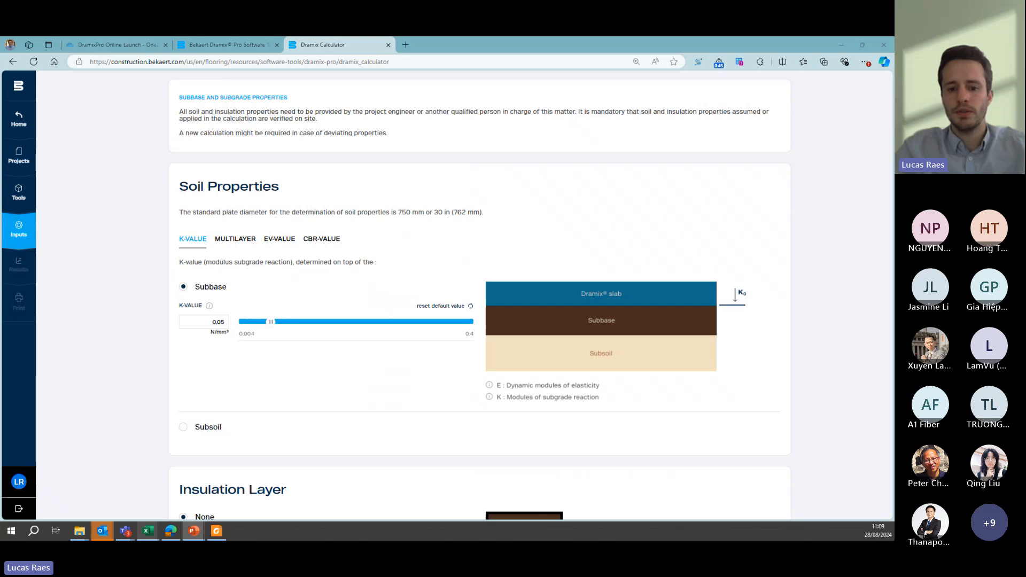
left_click(225, 322)
key("BackSpace")
key("BackSpace")
key("BackSpace")
key("BackSpace")
type("0,03")
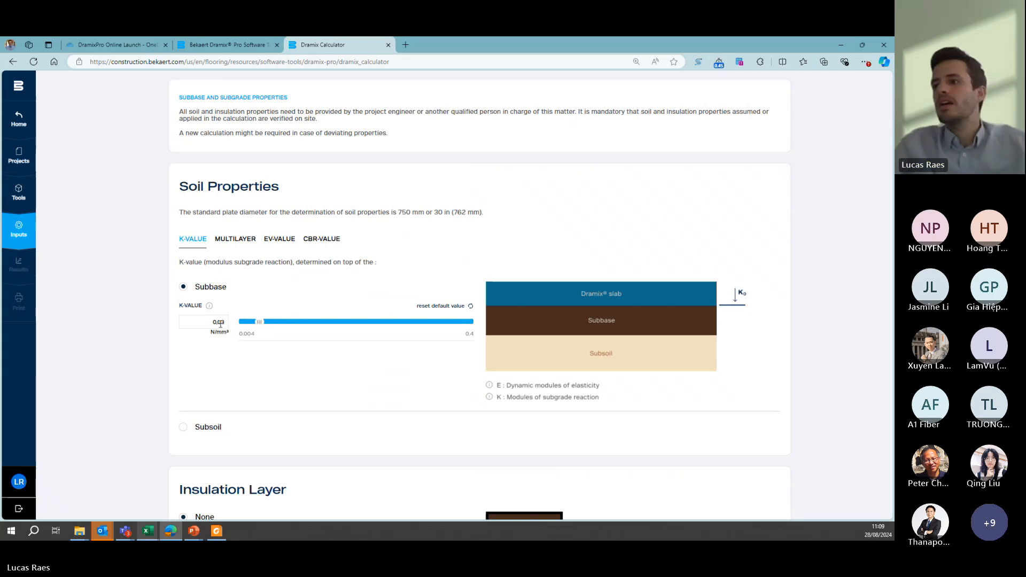
scroll(193, 355, "down", 1)
scroll(239, 323, "down", 2)
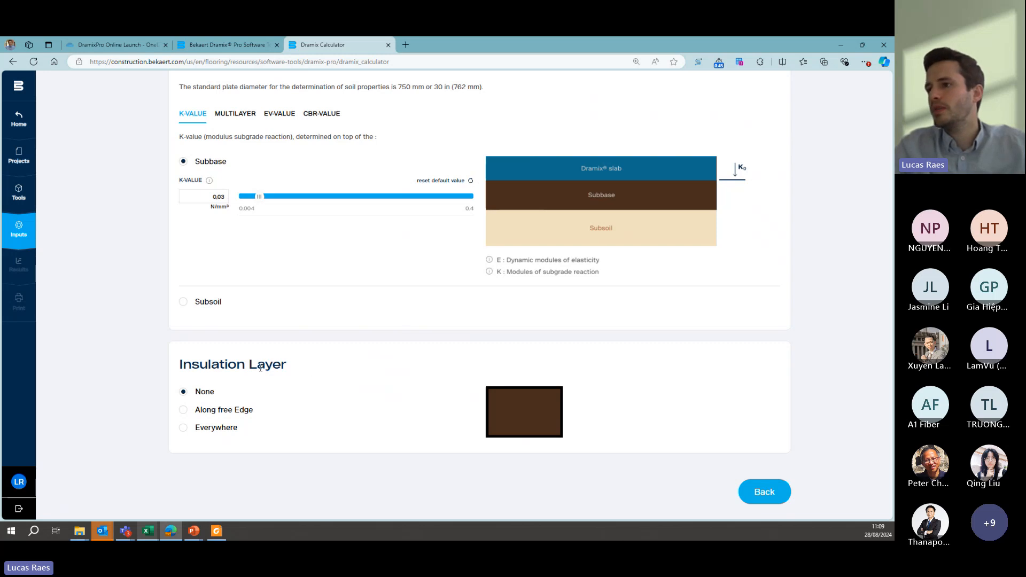
left_click(765, 499)
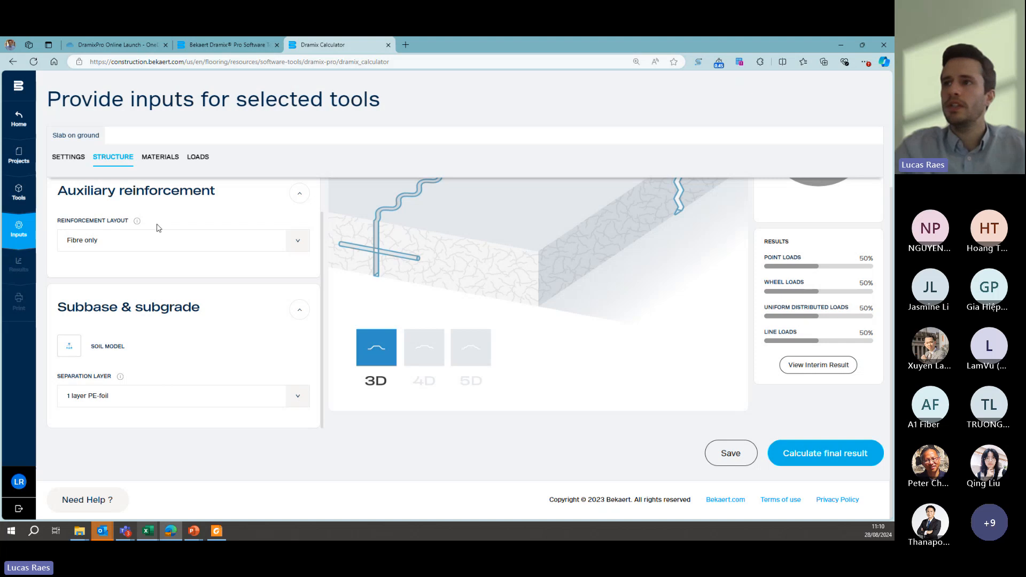
- Set the fiber type of the Dramix steel fiber reinforcement in the materials to 4D 65/60BG
left_click(163, 159)
scroll(199, 231, "up", 3)
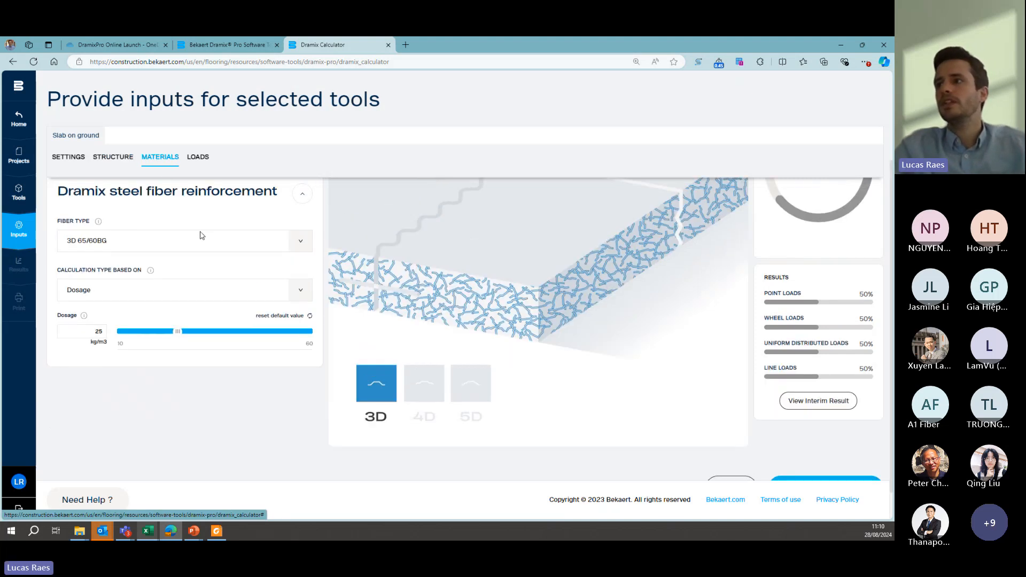
scroll(207, 231, "up", 1)
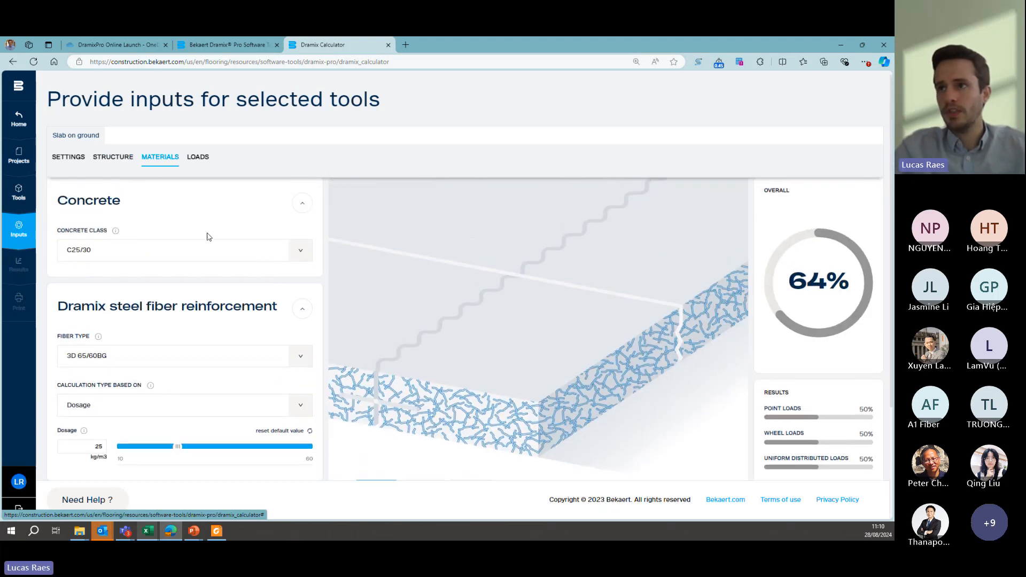
scroll(198, 265, "down", 1)
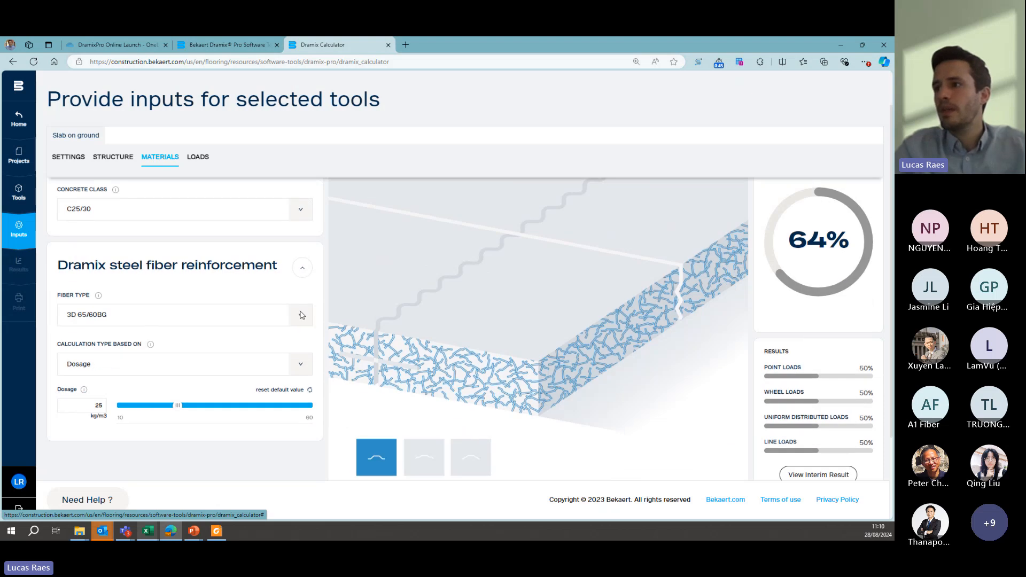
left_click(275, 317)
left_click(109, 377)
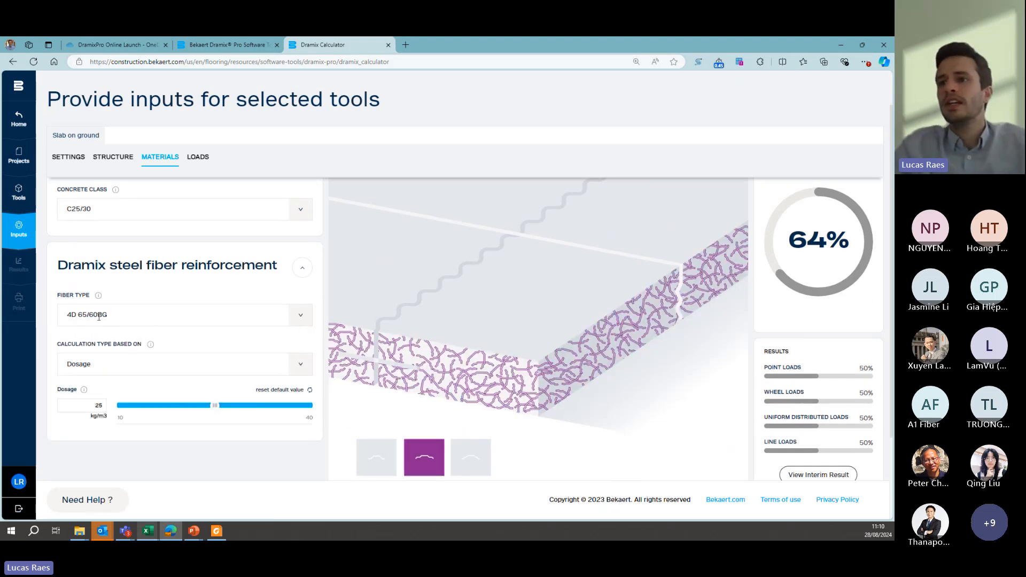
left_click_drag(90, 314, 99, 315)
left_click(131, 320)
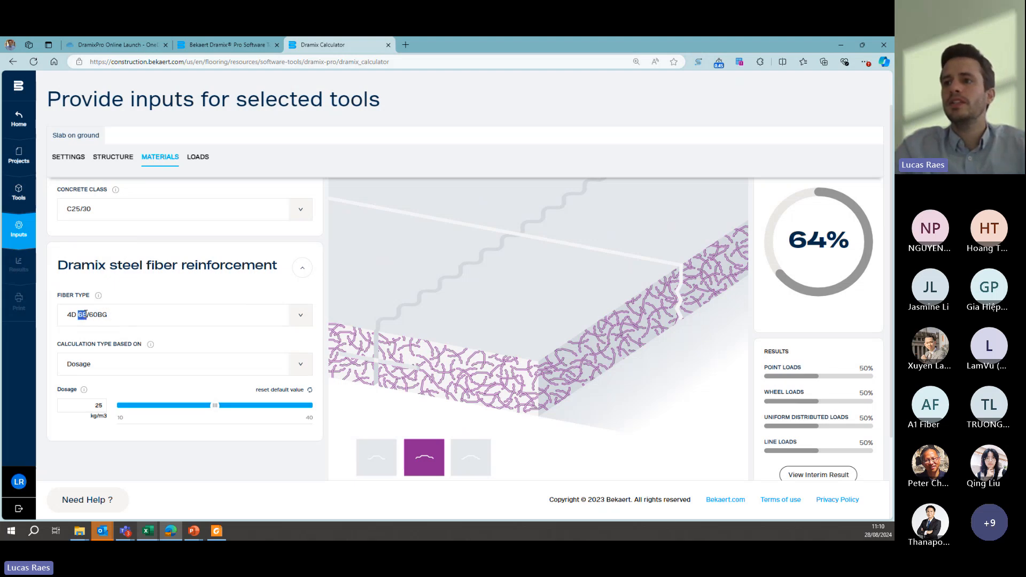
left_click_drag(86, 314, 86, 315)
left_click(126, 319)
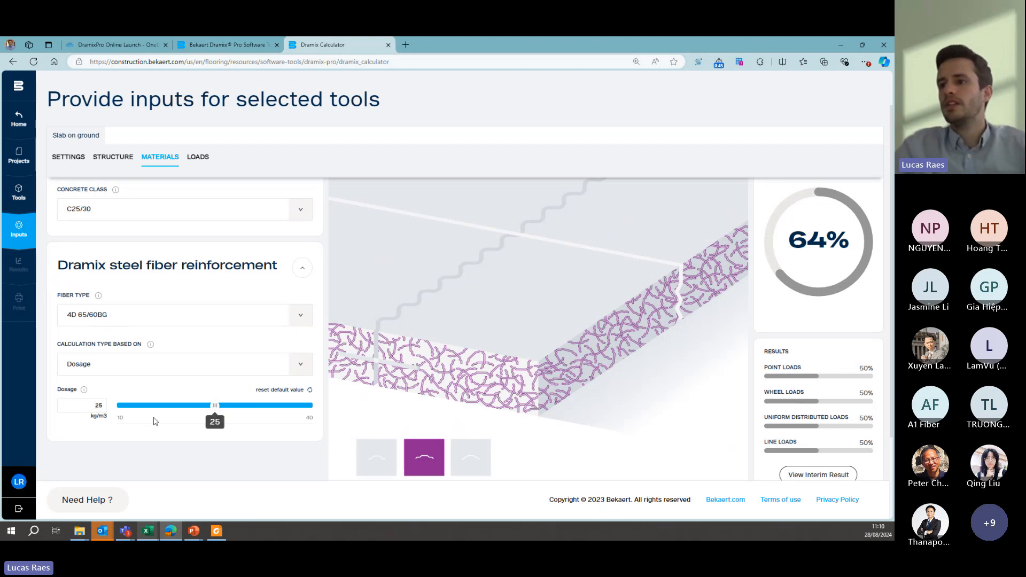
- Open the point loads inputs and replace the 1 point load case with 4 point in line
left_click(198, 158)
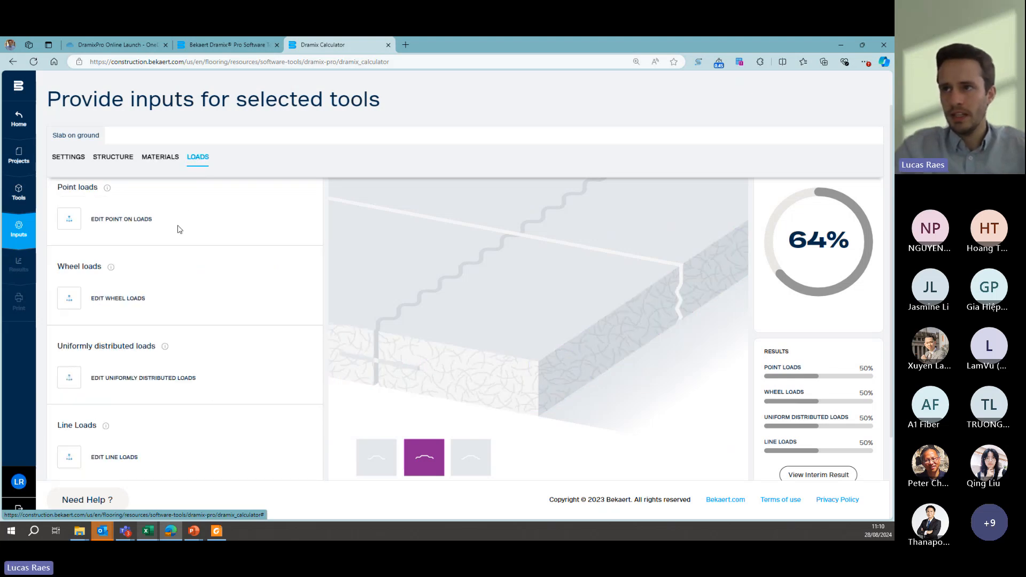
left_click(72, 267)
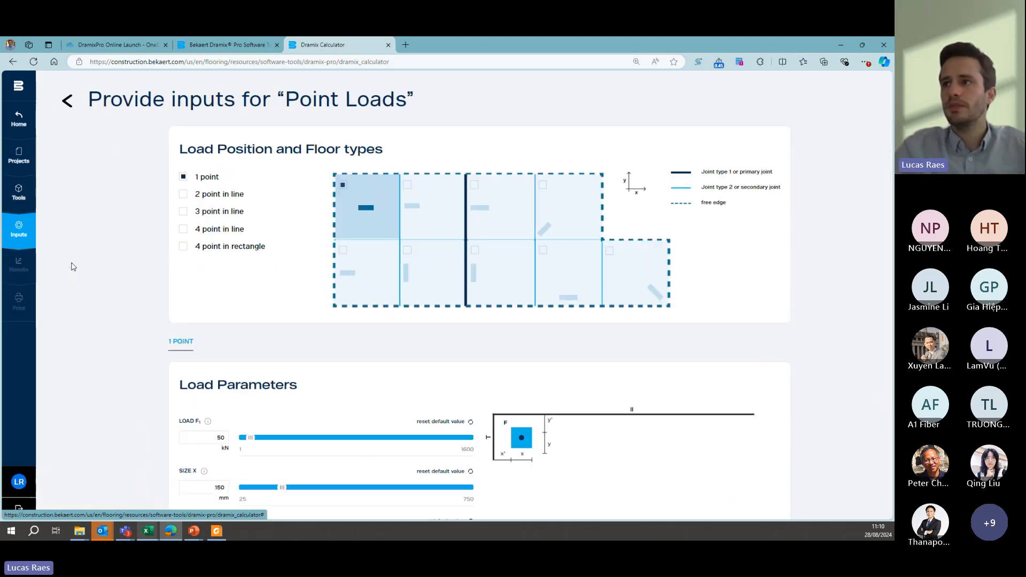
left_click(185, 179)
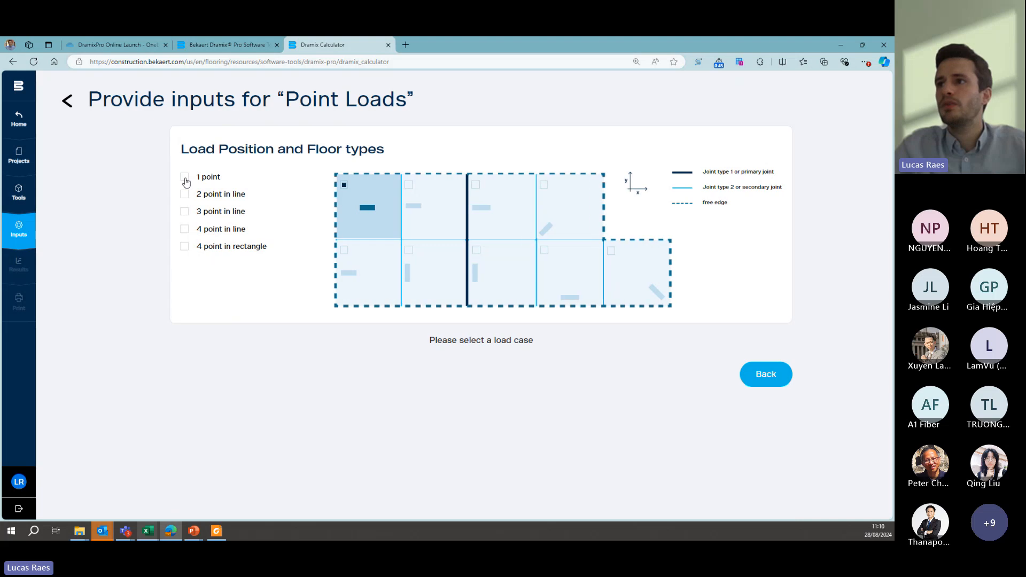
left_click(184, 230)
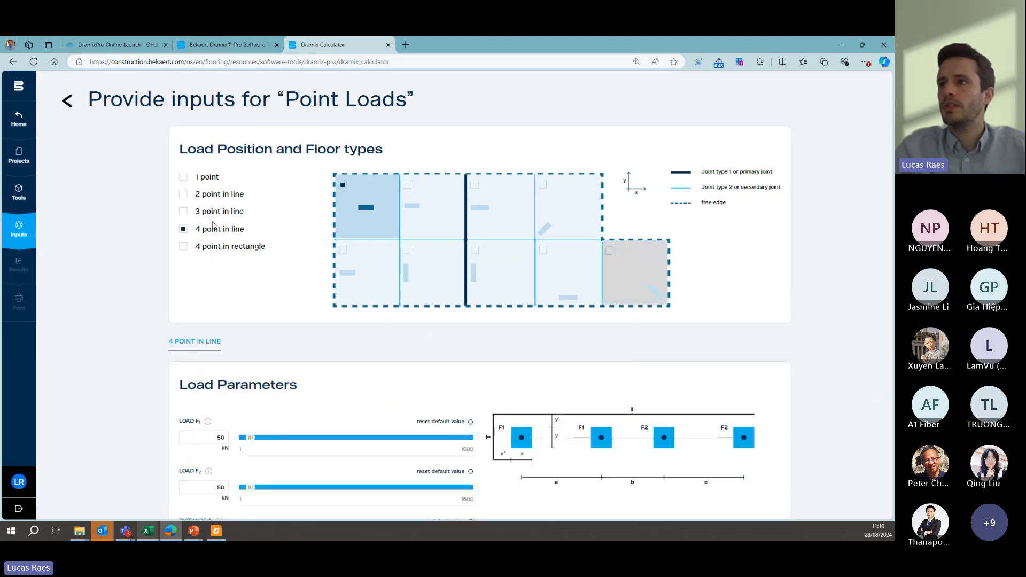
- Set loads F1 and F2 of the four-point line load to 30 kN each
scroll(258, 223, "down", 2)
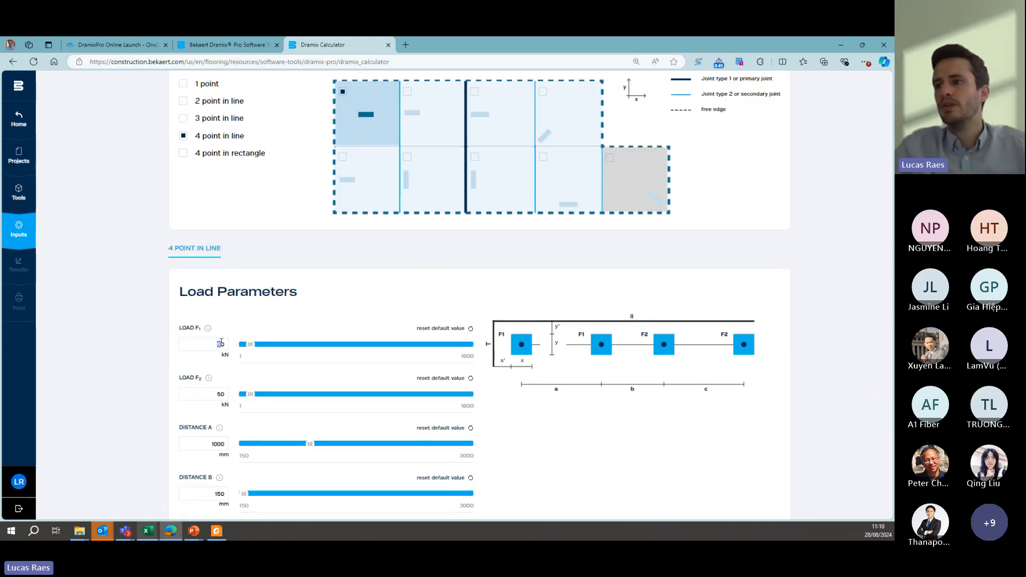
type("30")
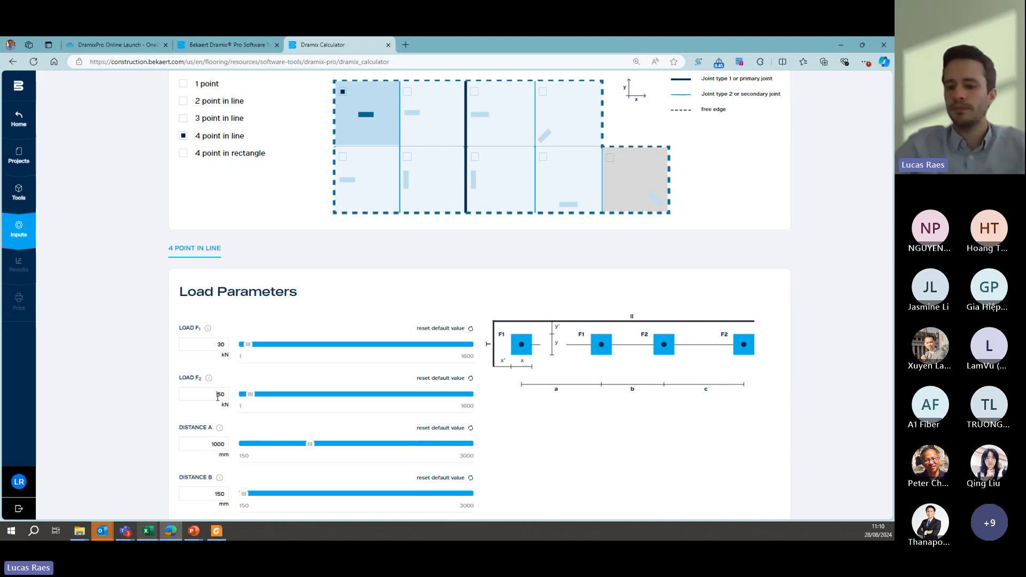
double_click(217, 396)
type("30")
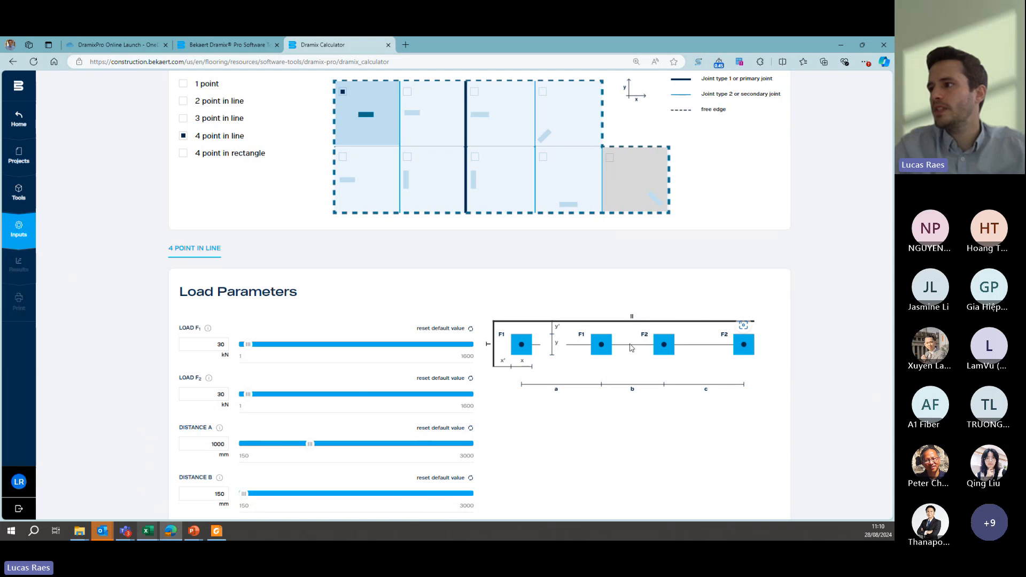
- Set distance B between the point loads to 300 mm and distance C to 999 mm
scroll(265, 267, "down", 1)
scroll(174, 264, "down", 3)
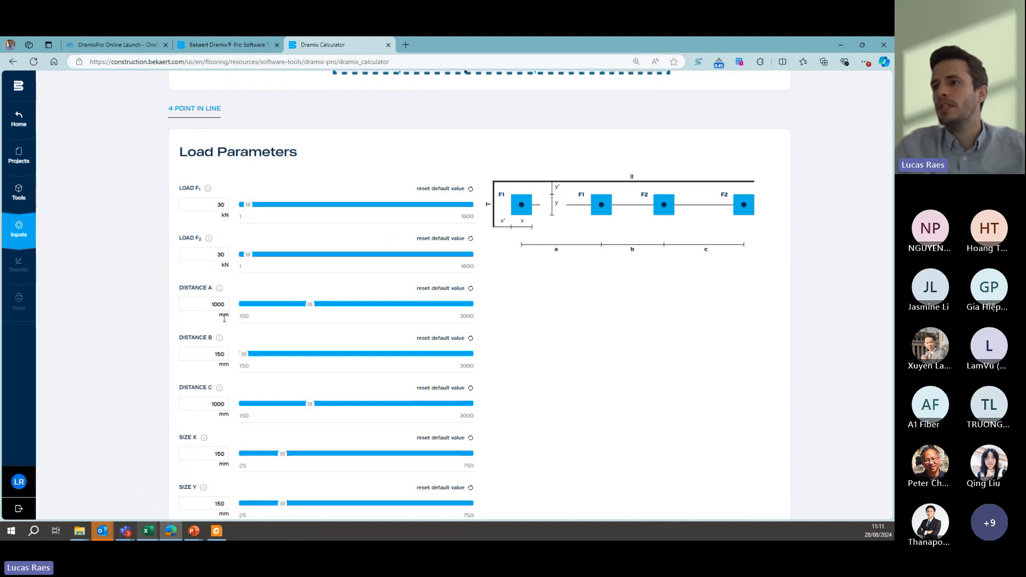
double_click(211, 355)
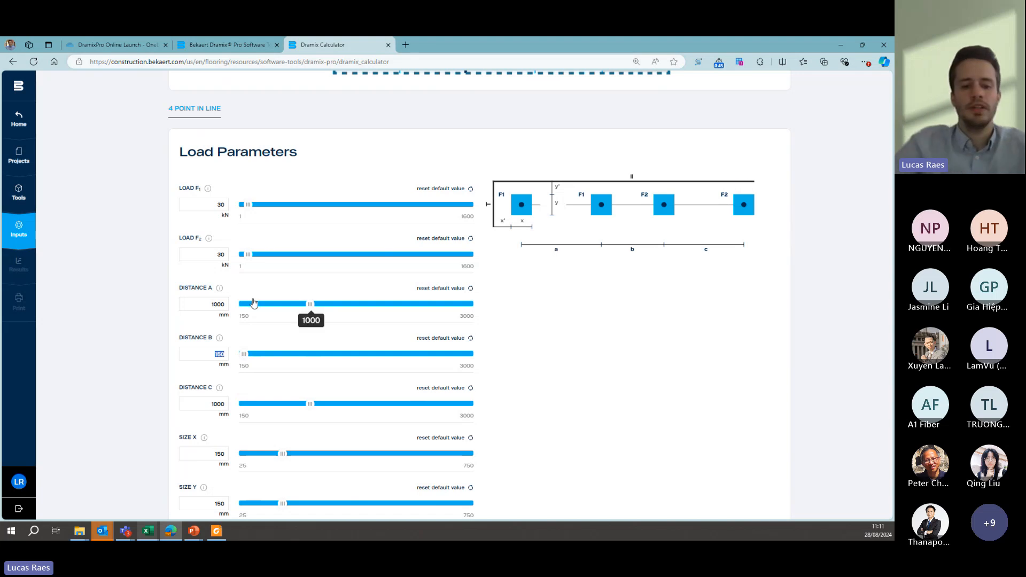
type("300")
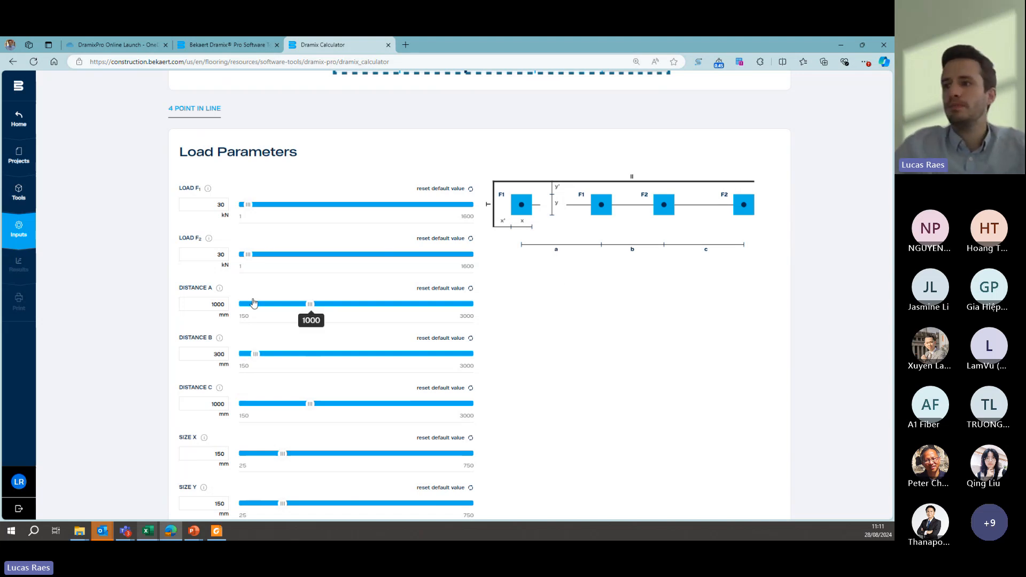
left_click_drag(201, 393, 202, 405)
left_click(202, 405)
scroll(203, 404, "down", 1)
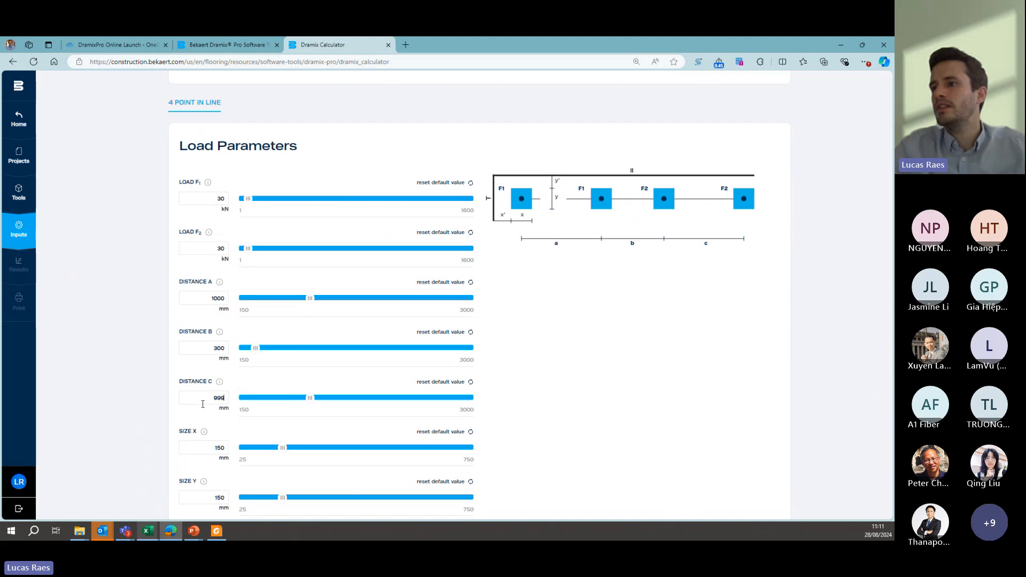
- Set the base plate's size X and size Y to 100 mm each, and return to the load position overview
scroll(202, 404, "down", 1)
left_click_drag(216, 409, 227, 409)
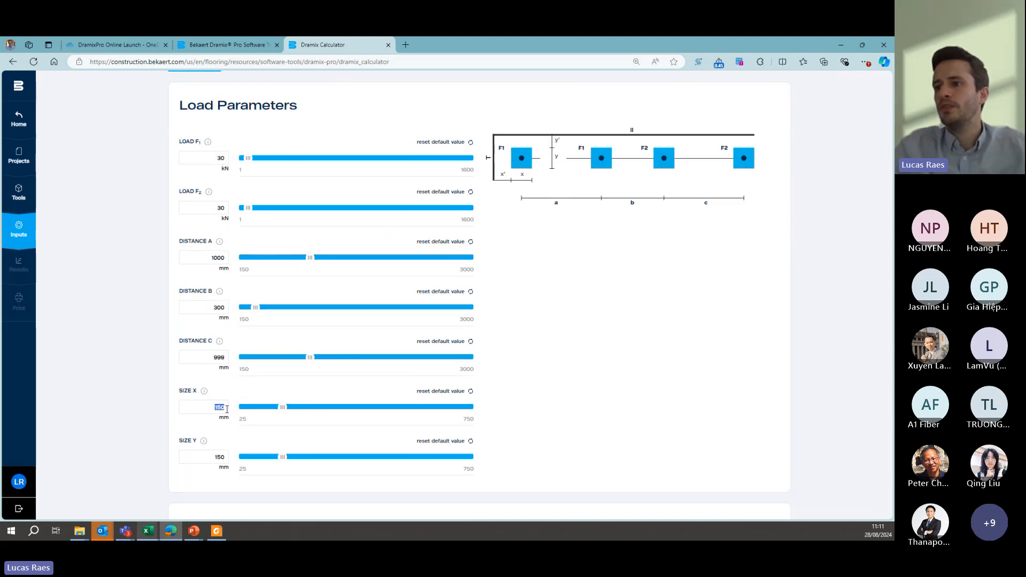
type("100")
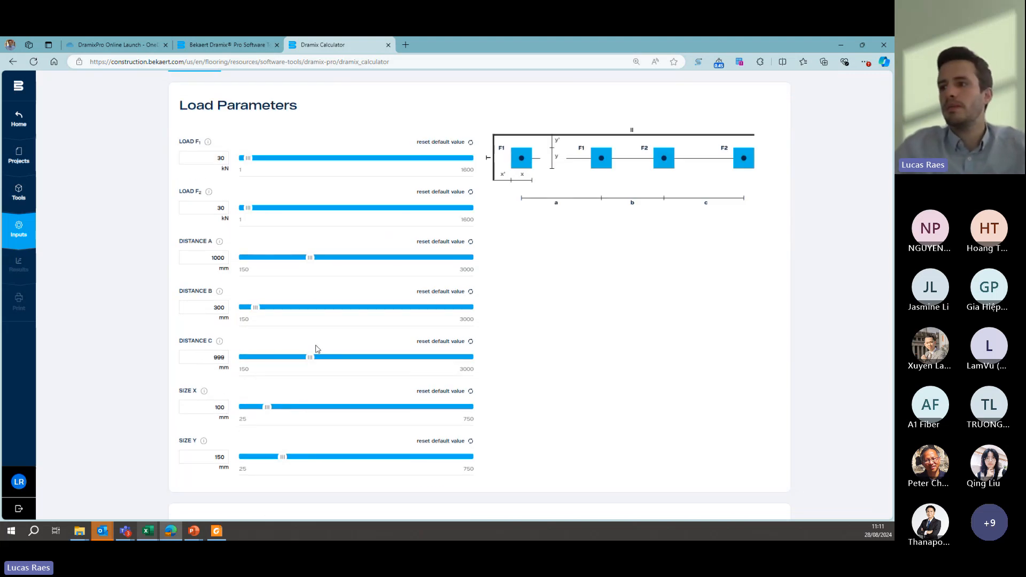
double_click(222, 457)
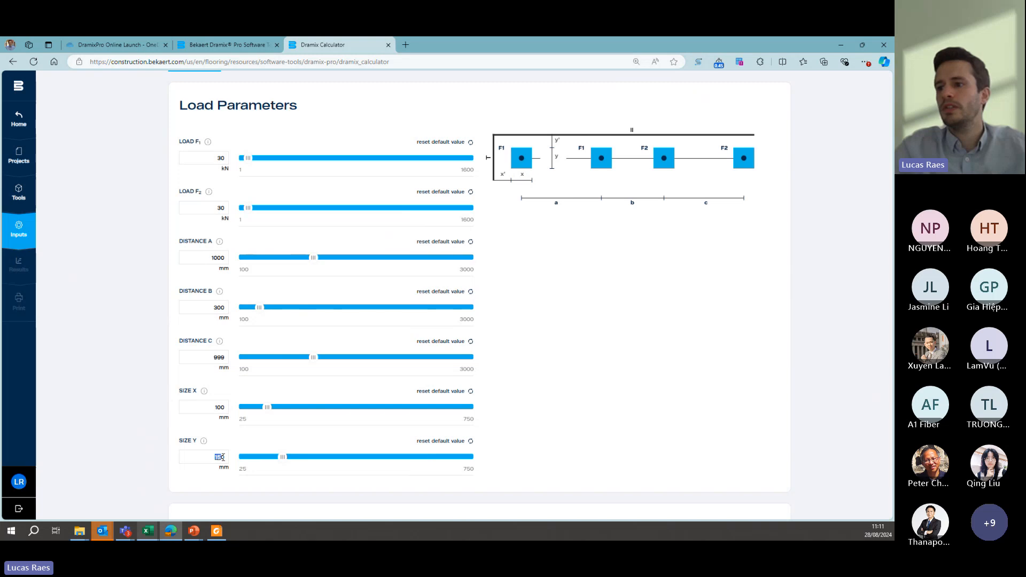
type("100")
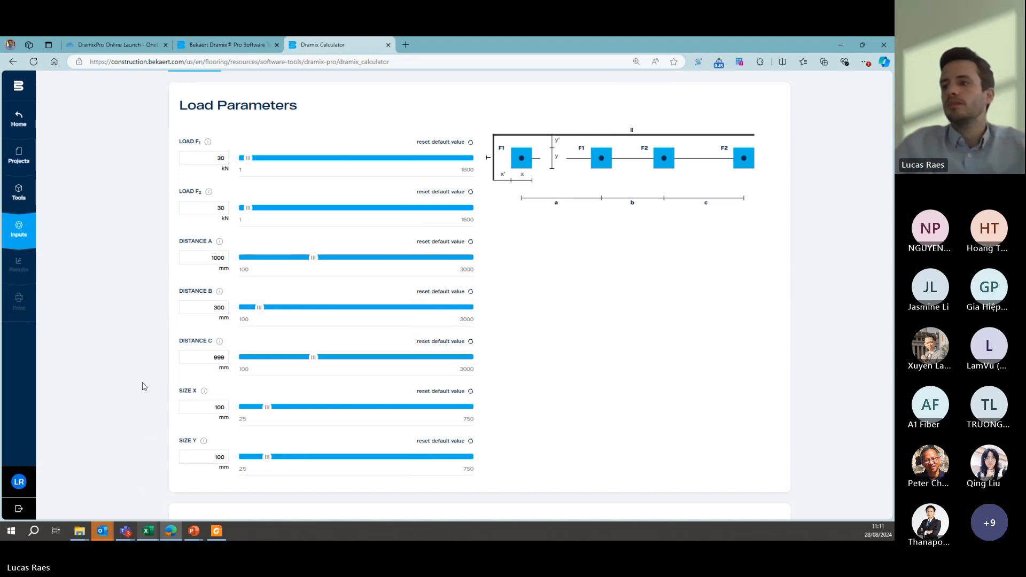
scroll(143, 385, "down", 3)
scroll(144, 384, "up", 3)
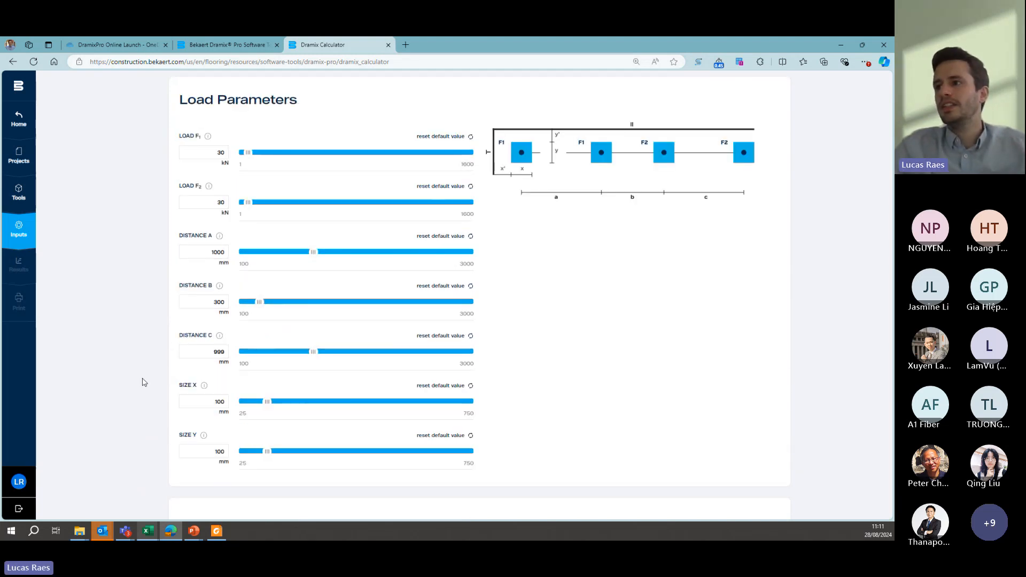
scroll(143, 382, "up", 5)
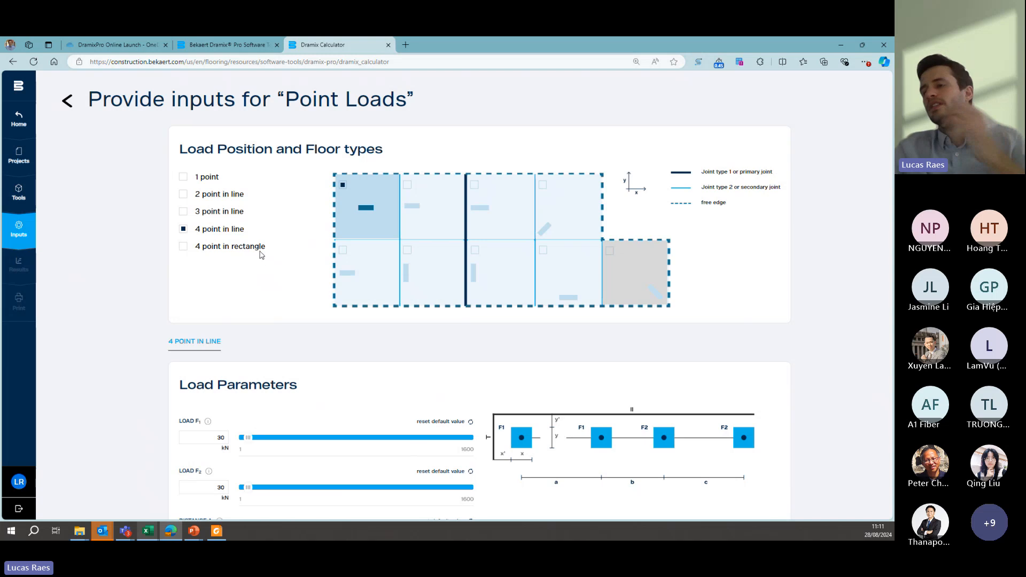
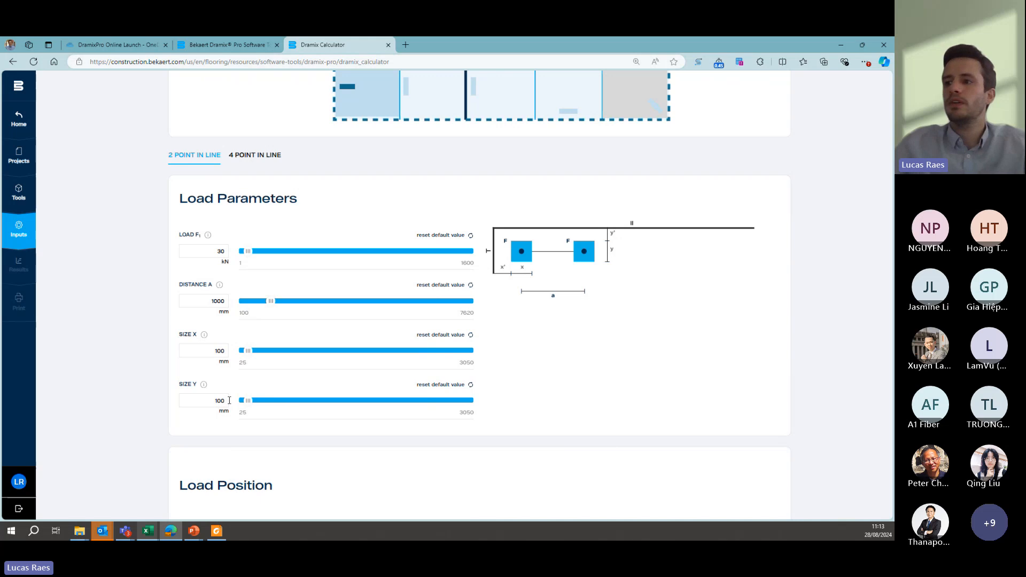
- Set the two-point load's distance x' to free edge to 300 mm, and open the wheel loads inputs
scroll(153, 413, "down", 3)
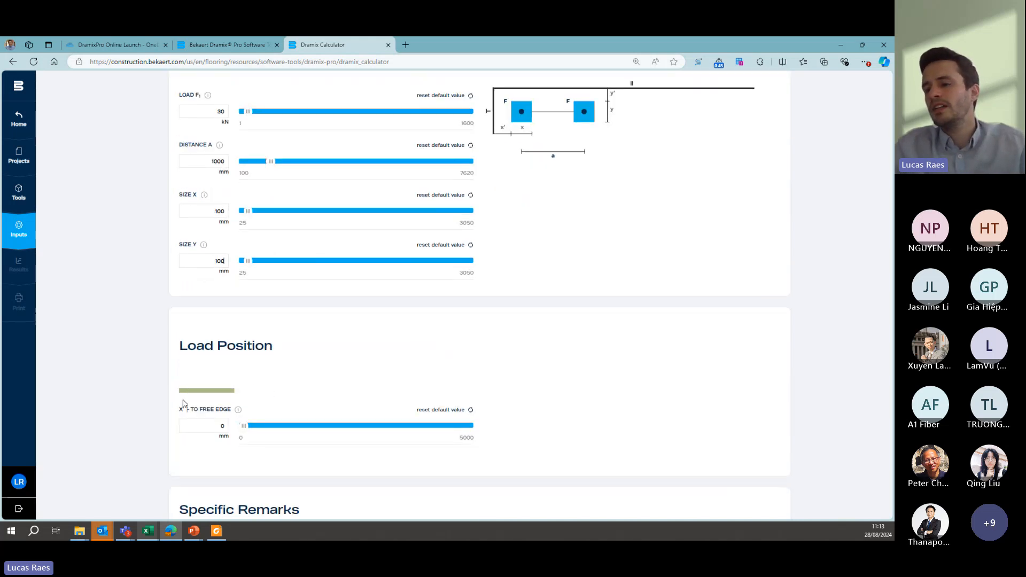
left_click(219, 426)
type("00")
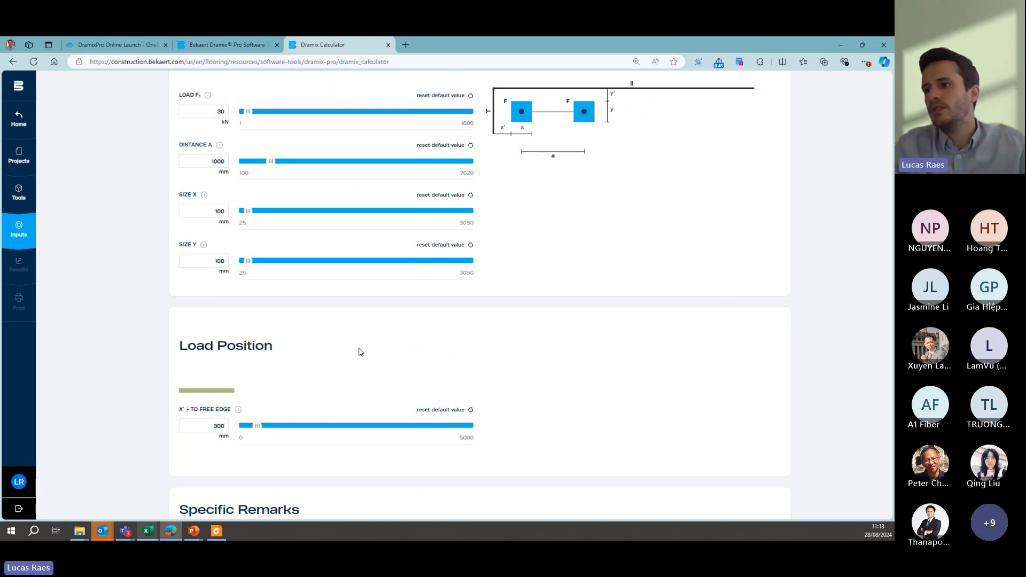
scroll(466, 347, "down", 2)
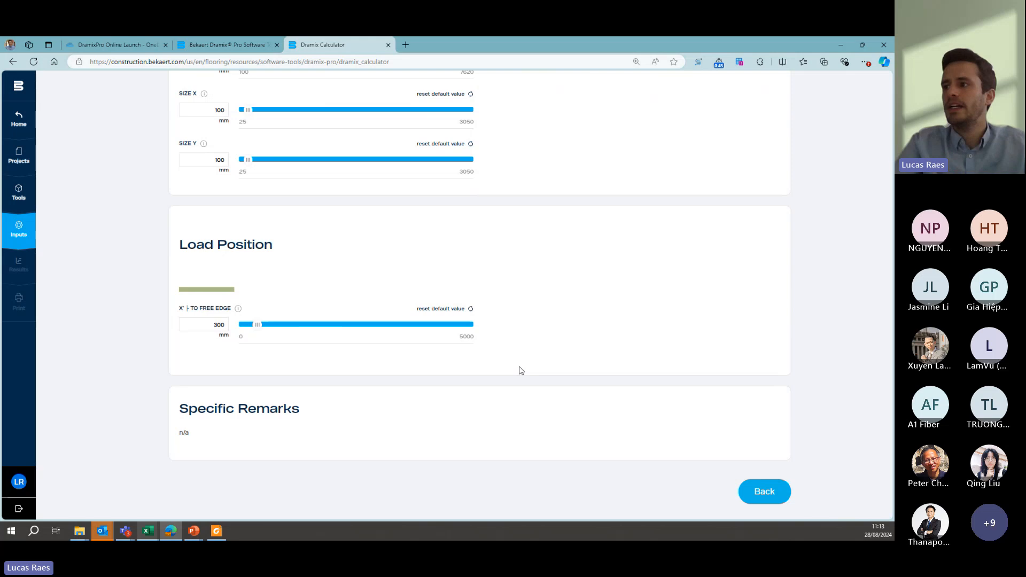
left_click(767, 494)
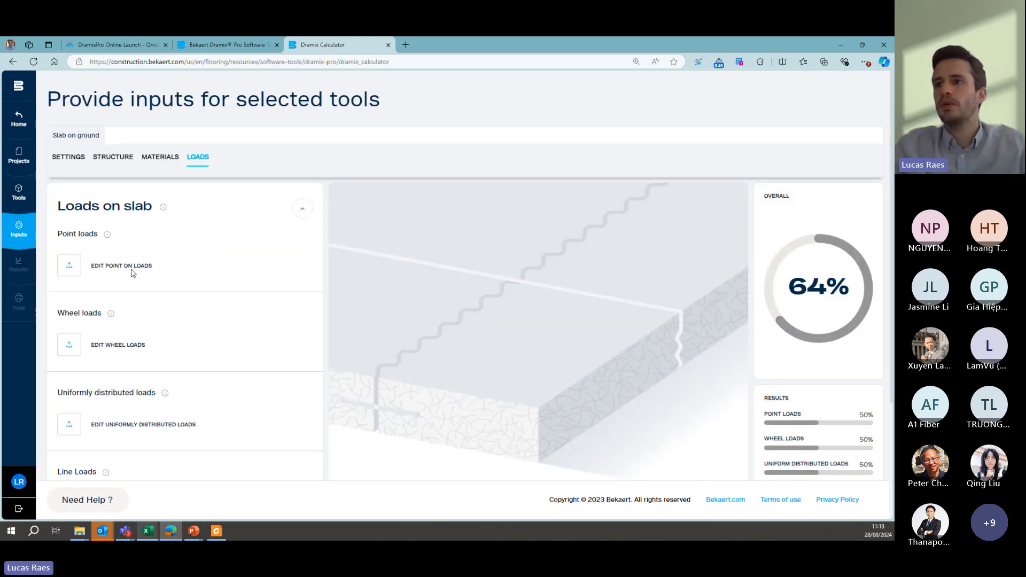
left_click(69, 347)
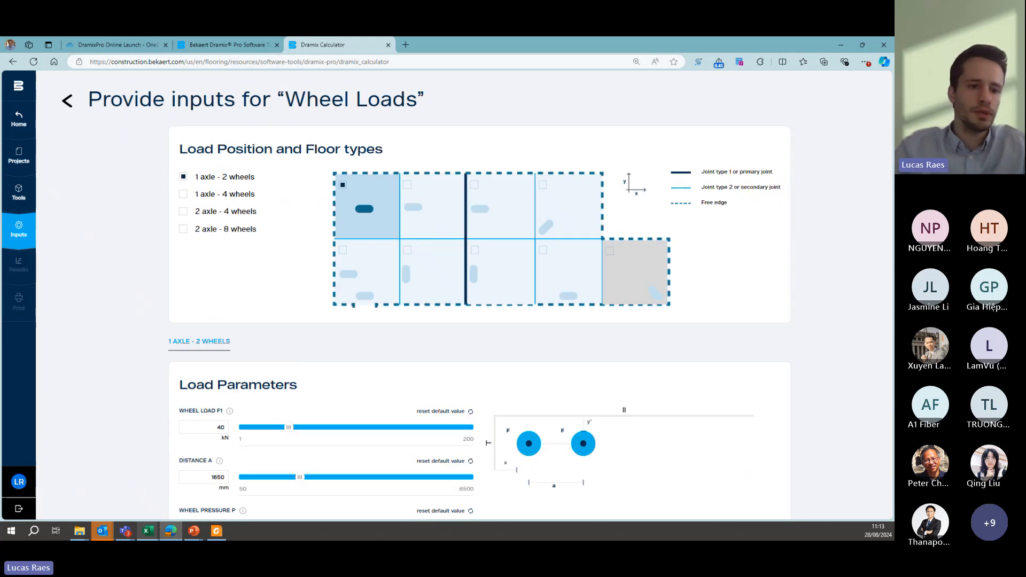
- Switch to the PowerPoint presentation to read the lorry's axle and wheel data for the saw-cut floor example, and return to the Dramix calculator
left_click(832, 49)
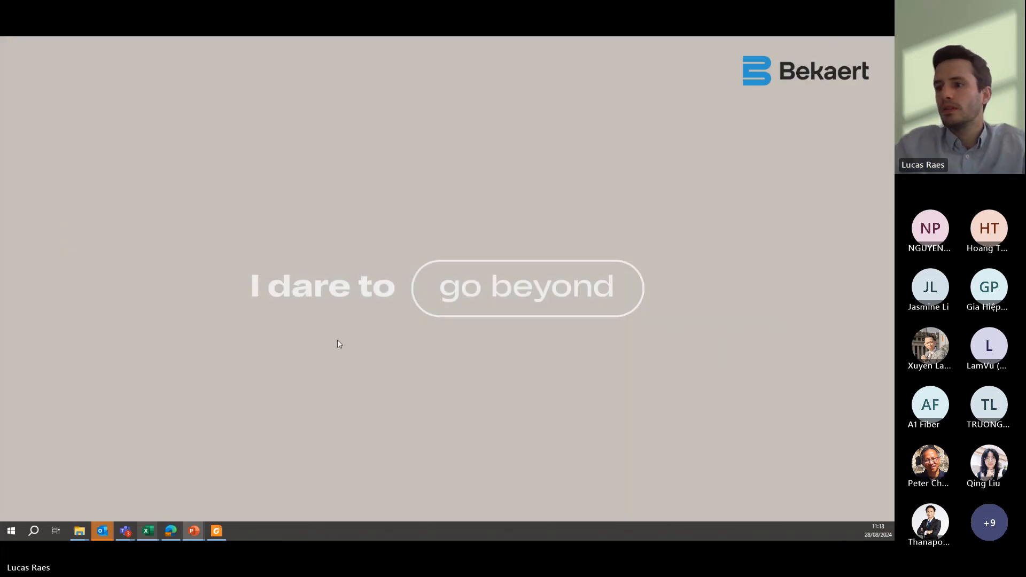
mouse_move(193, 531)
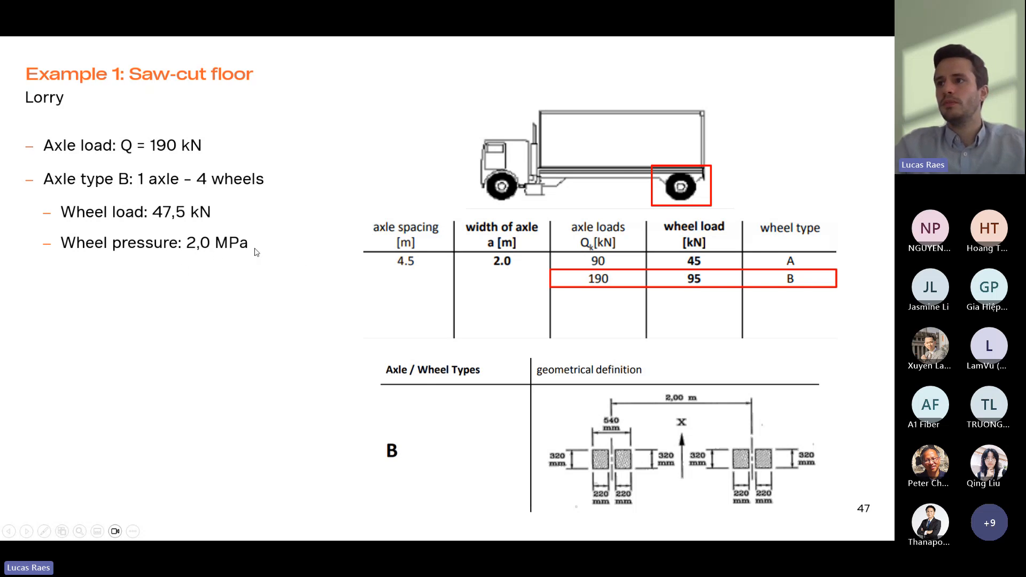
key("Escape")
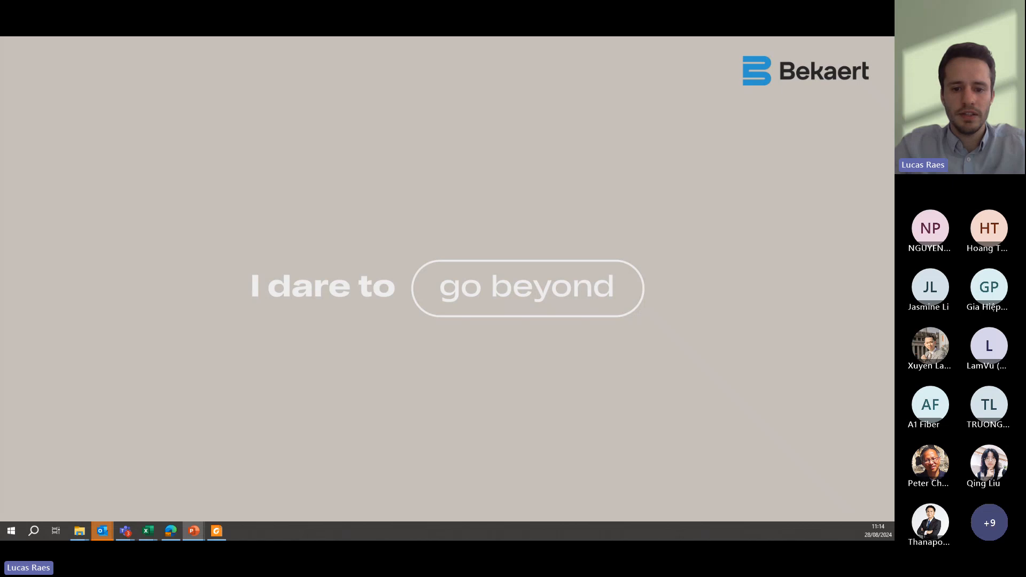
left_click(170, 530)
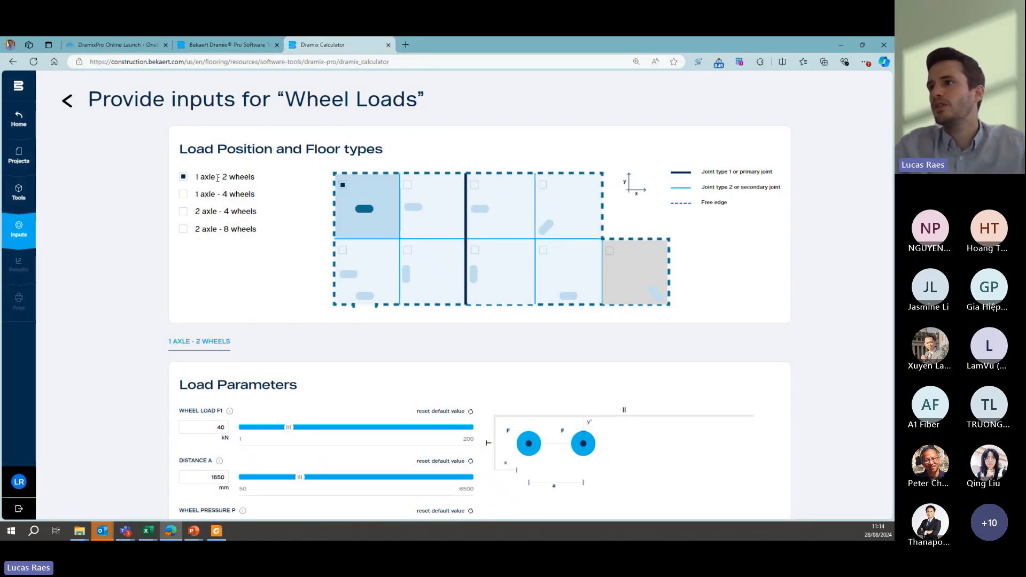
- Set the 1 axle - 2 wheels case to wheel load F1 31,5 kN, distance A 1000 mm and wheel pressure P 5 N/mm²
scroll(273, 195, "down", 2)
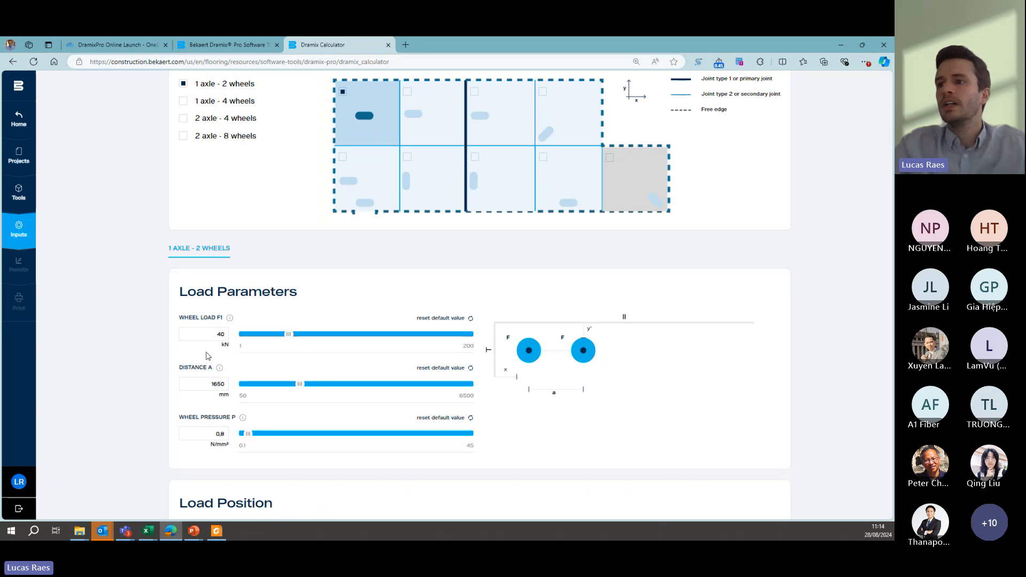
double_click(223, 334)
type("31")
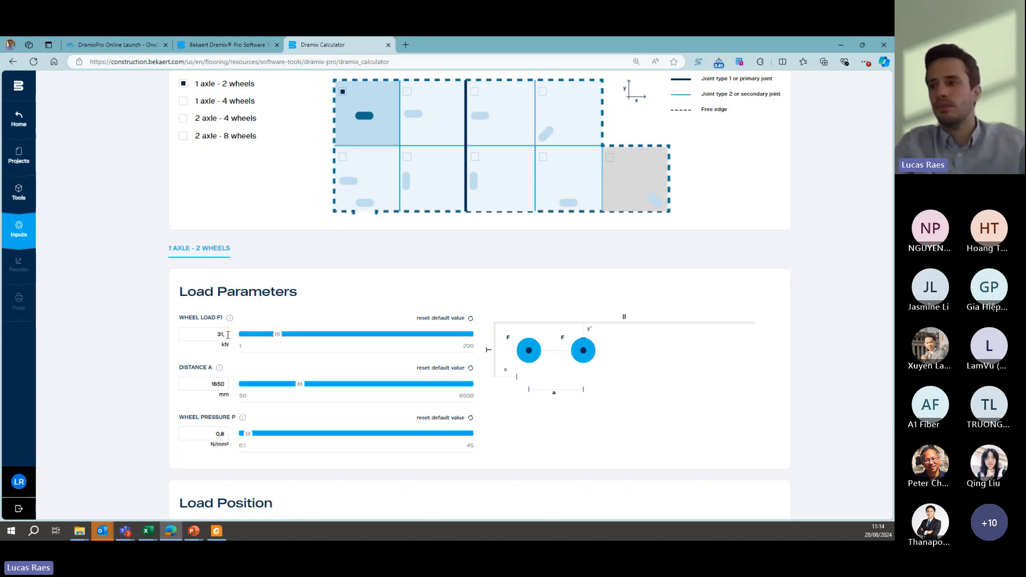
type(",5")
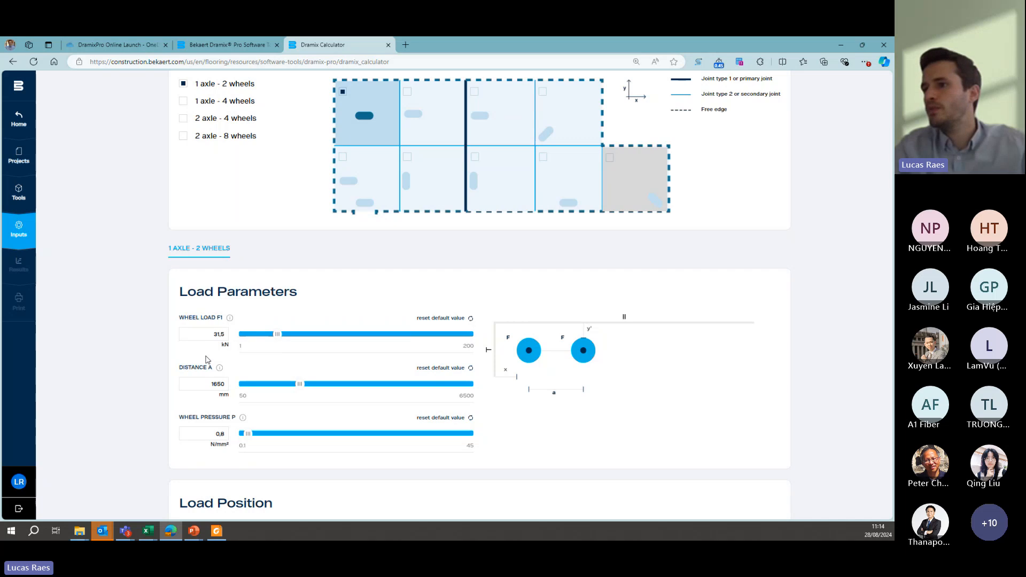
double_click(225, 384)
type("1000")
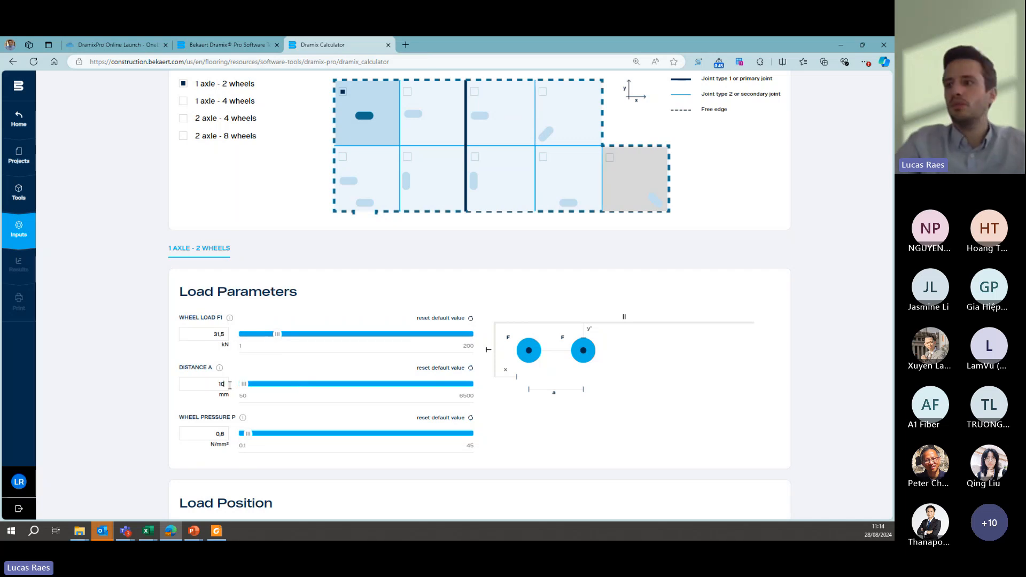
double_click(220, 433)
type("5")
scroll(160, 393, "down", 3)
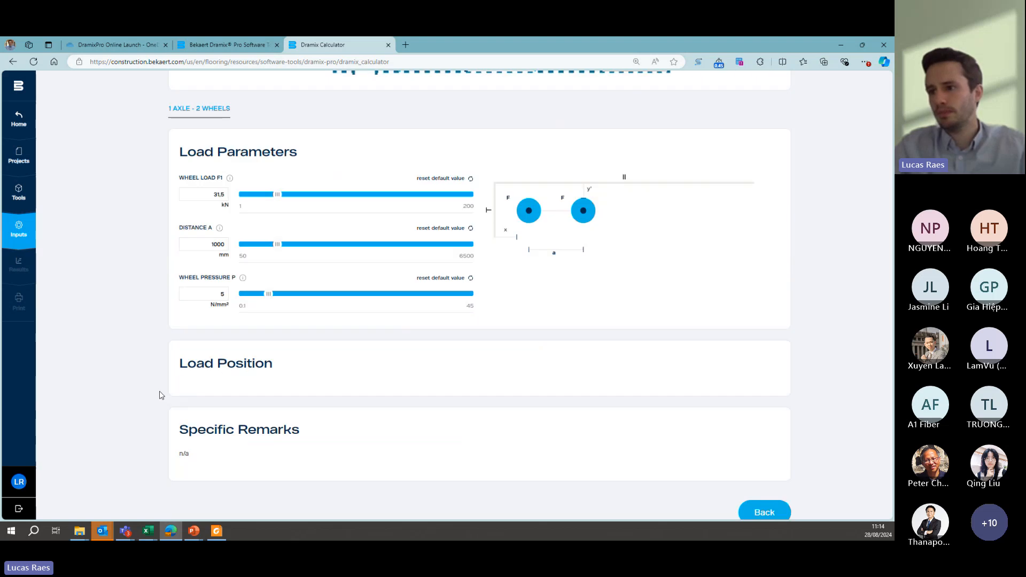
- Select all remaining load positions except the grey panel for the 1 axle - 2 wheels case
scroll(353, 212, "up", 4)
scroll(353, 212, "up", 2)
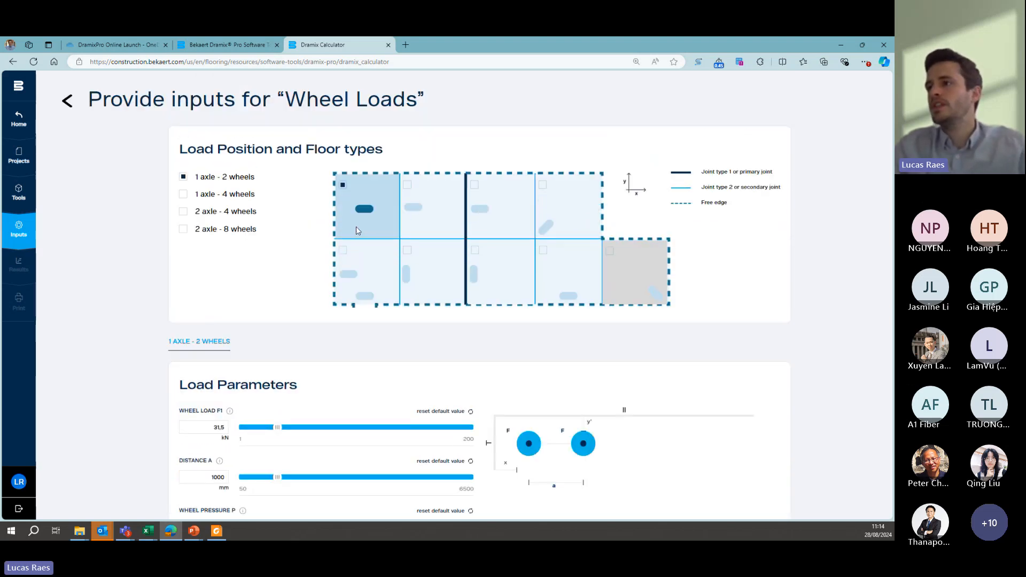
left_click(345, 257)
left_click(408, 251)
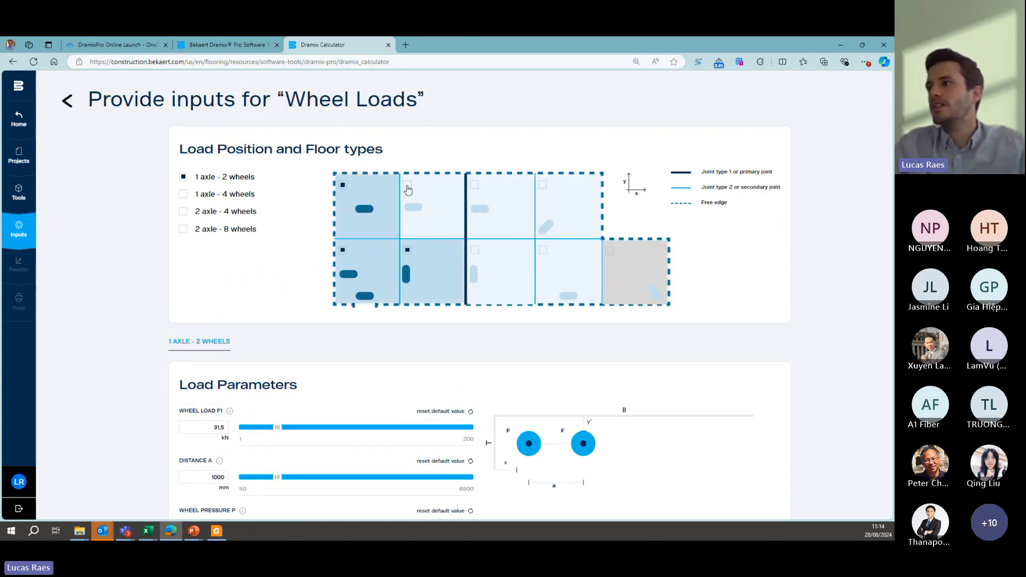
left_click(408, 190)
left_click(475, 188)
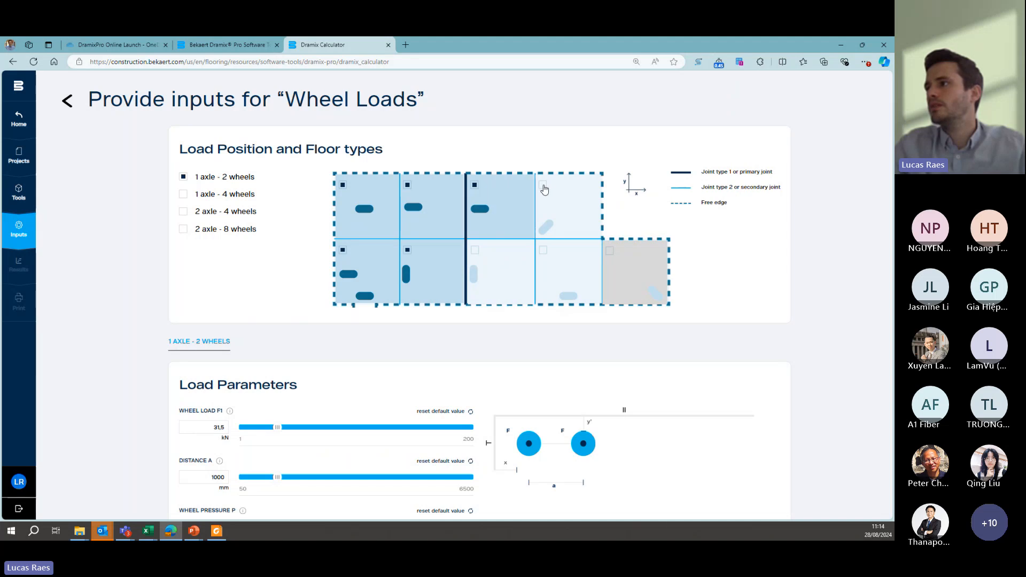
left_click(544, 188)
left_click(478, 259)
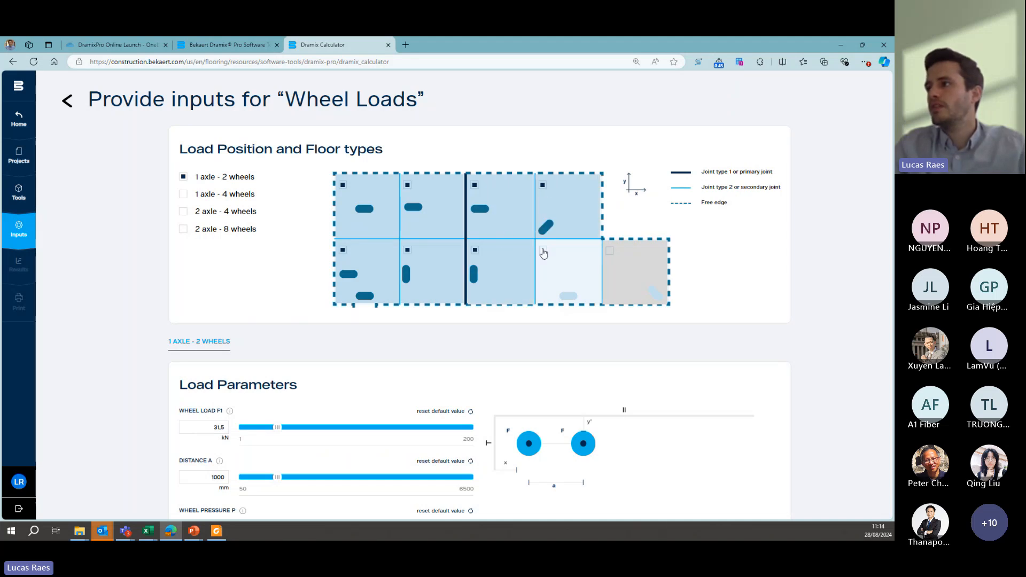
left_click(541, 255)
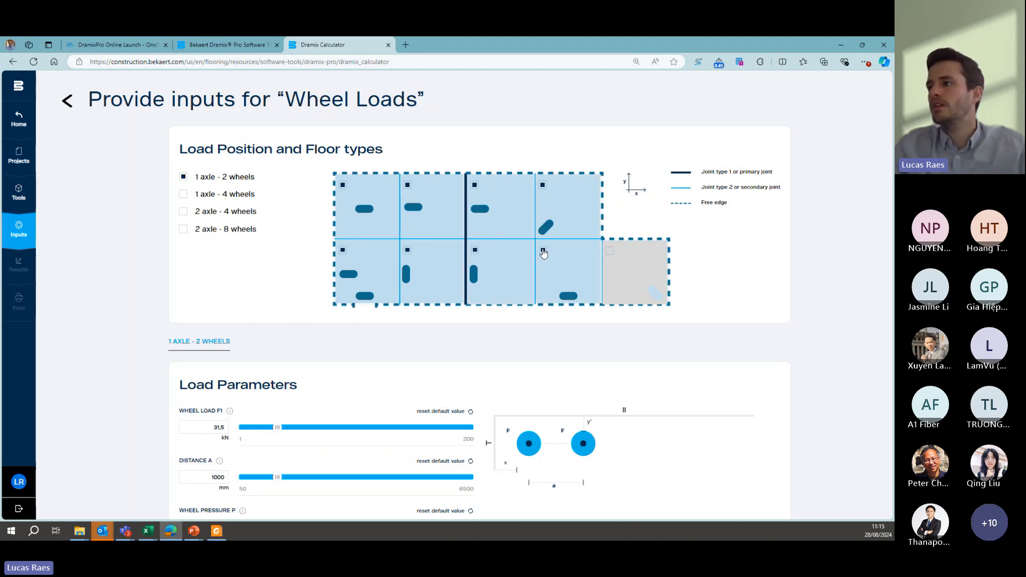
- Add the 1 axle - 4 wheels case and select all its load positions except the grey panel
left_click(184, 195)
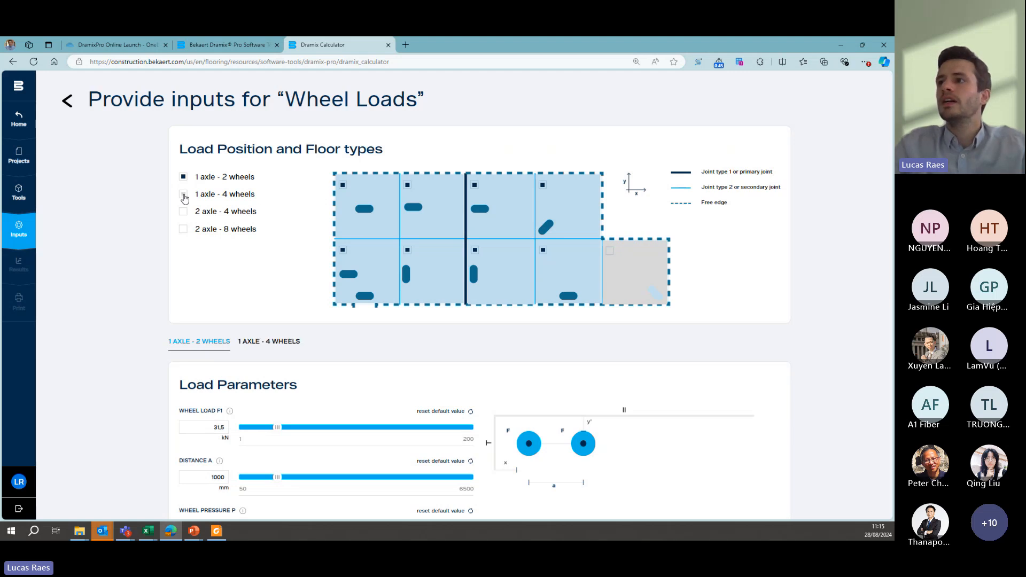
left_click(255, 342)
scroll(264, 296, "down", 2)
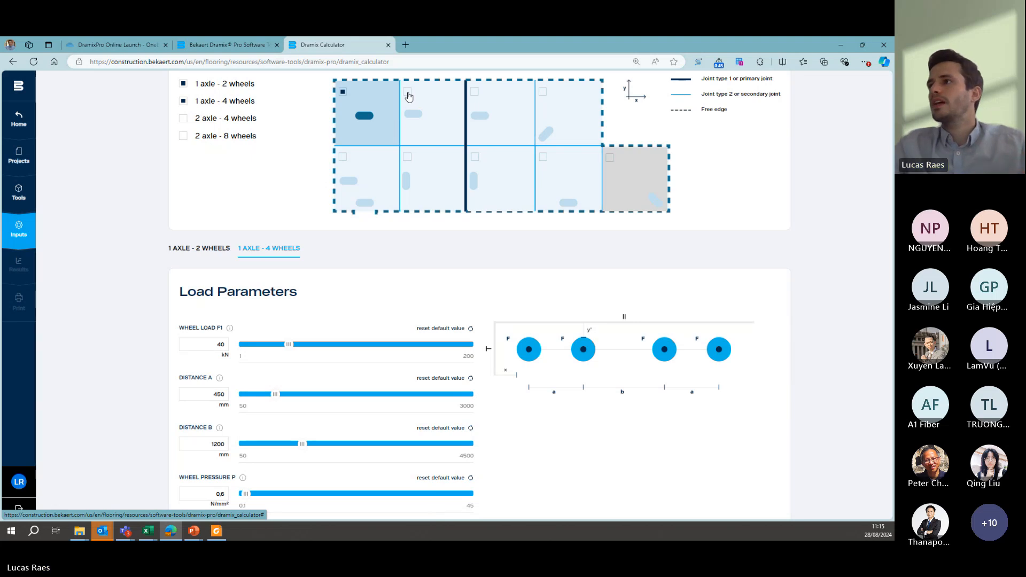
left_click(408, 95)
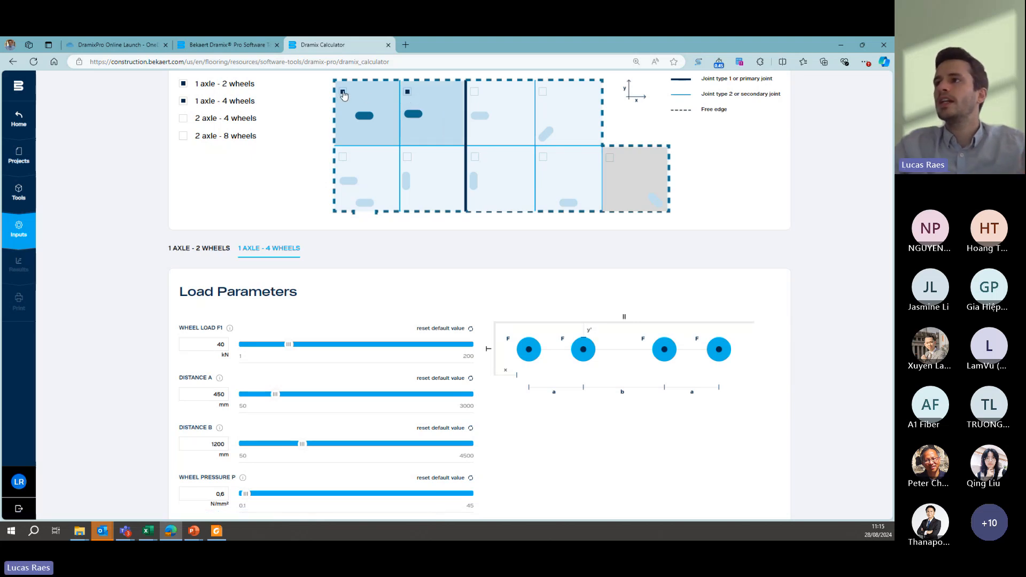
left_click(475, 94)
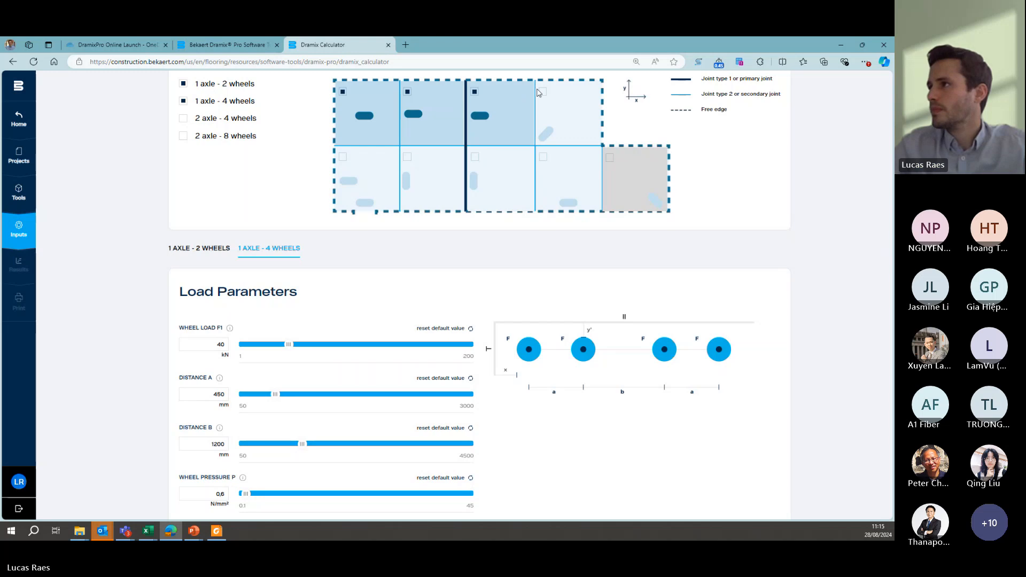
left_click(543, 92)
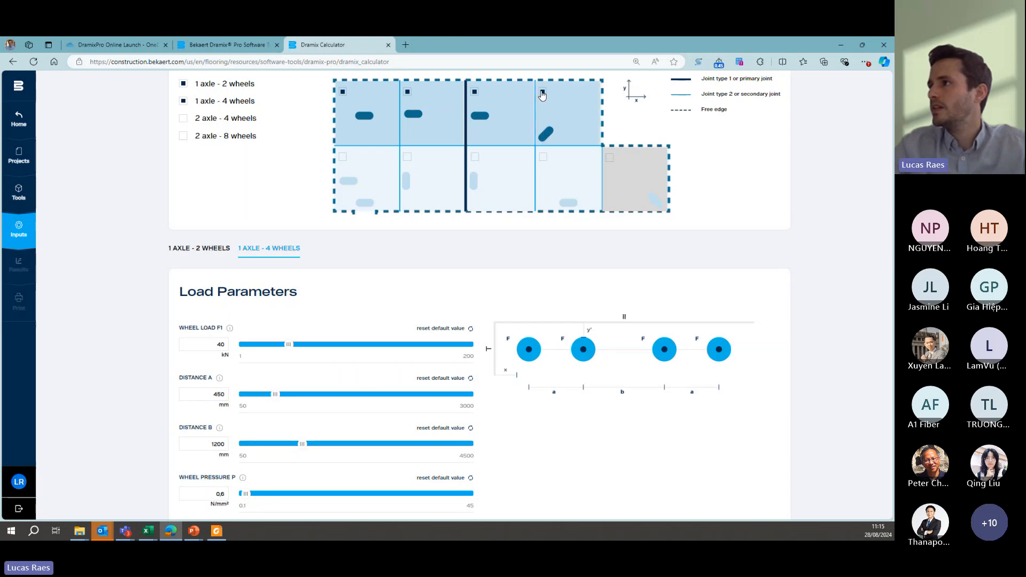
left_click(543, 158)
left_click(475, 157)
left_click(407, 157)
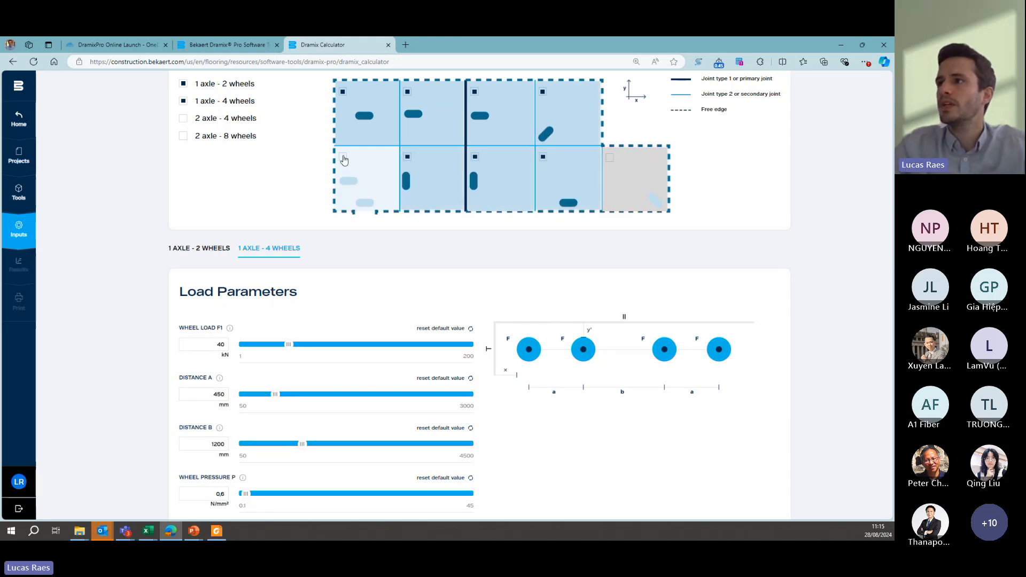
left_click(343, 159)
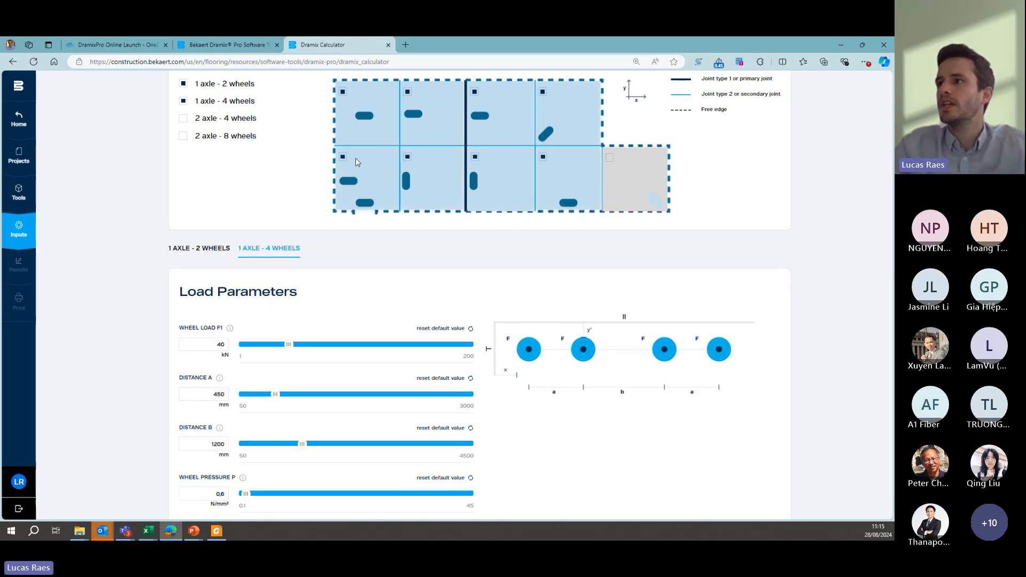
- Set wheel load F1 of the 1 axle - 4 wheels case to 47 kN
double_click(217, 340)
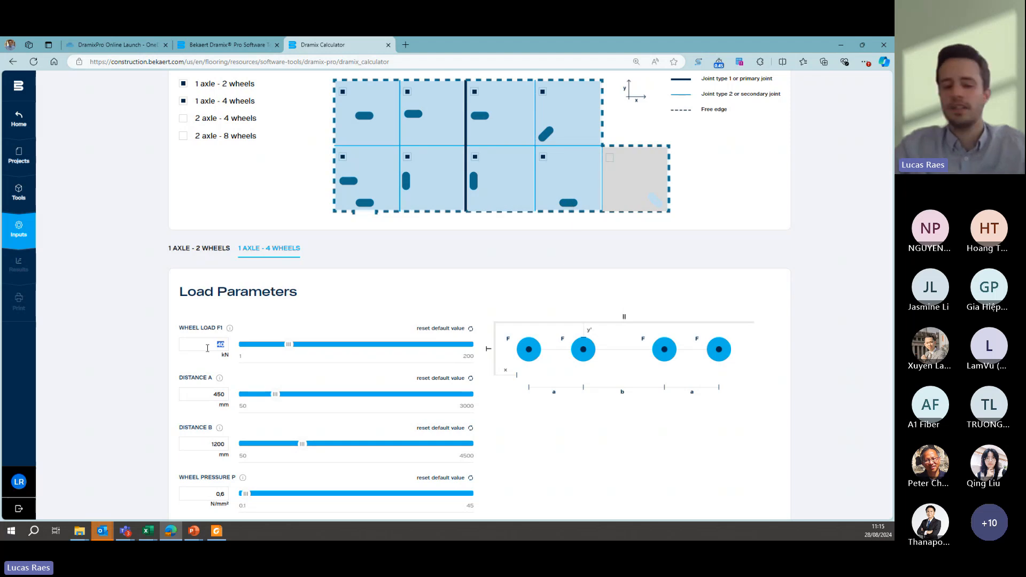
type("47")
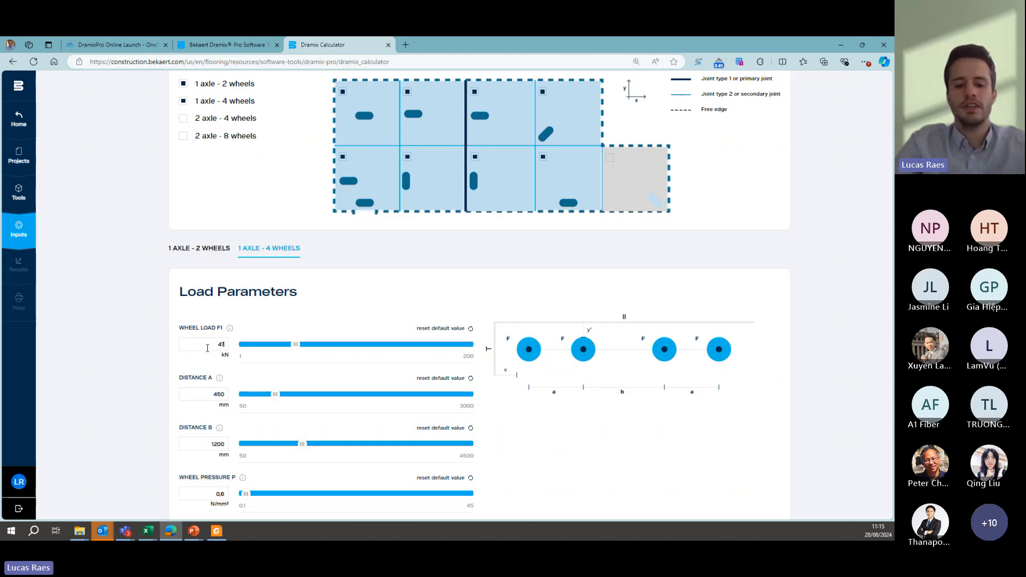
type(".5")
key("BackSpace")
key("BackSpace")
scroll(206, 345, "down", 2)
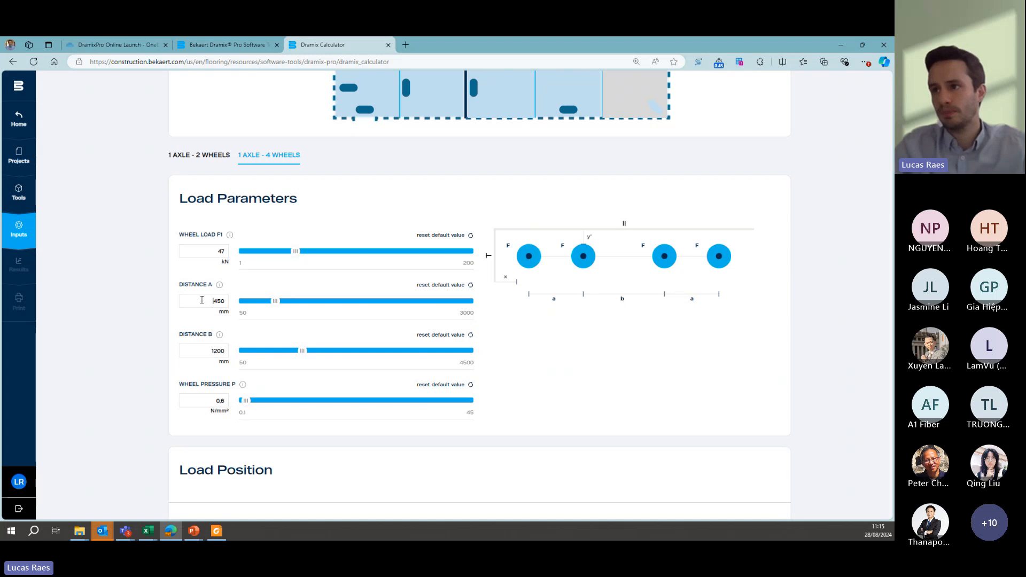
- Set distance A between the wheels to 320 mm and distance B to 1460 mm
left_click_drag(202, 299, 229, 301)
type("320")
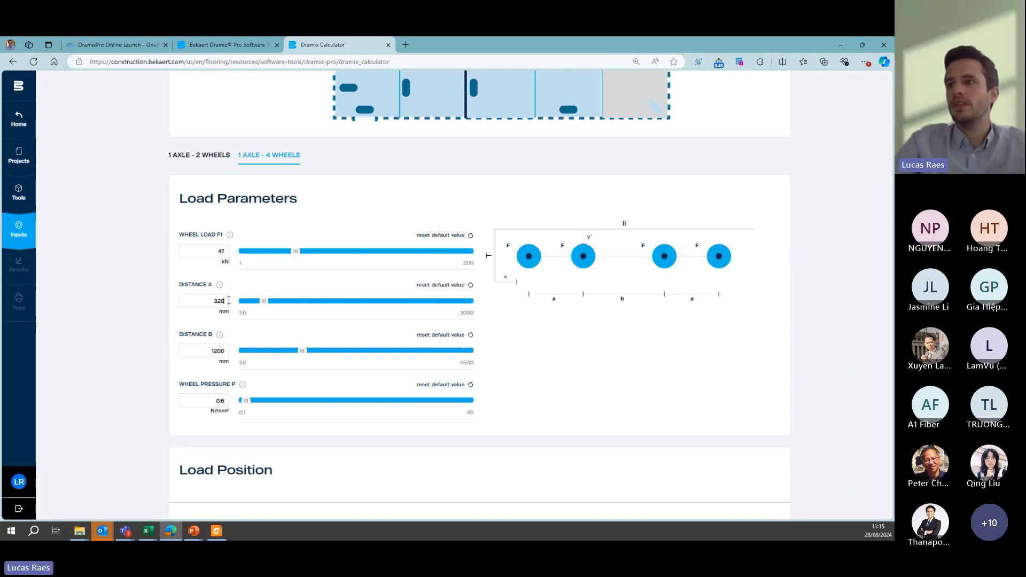
left_click_drag(209, 353, 231, 356)
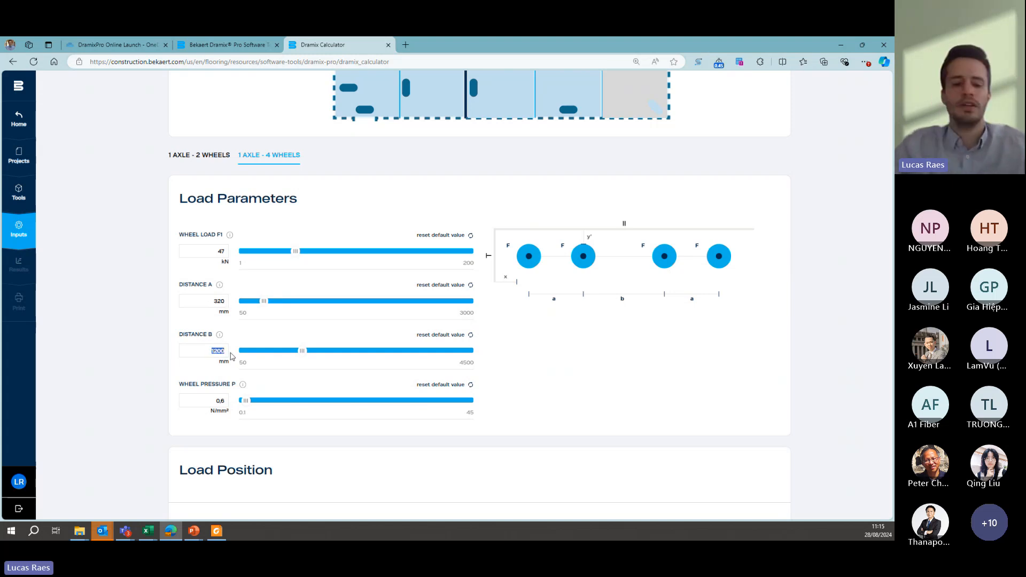
type("1460")
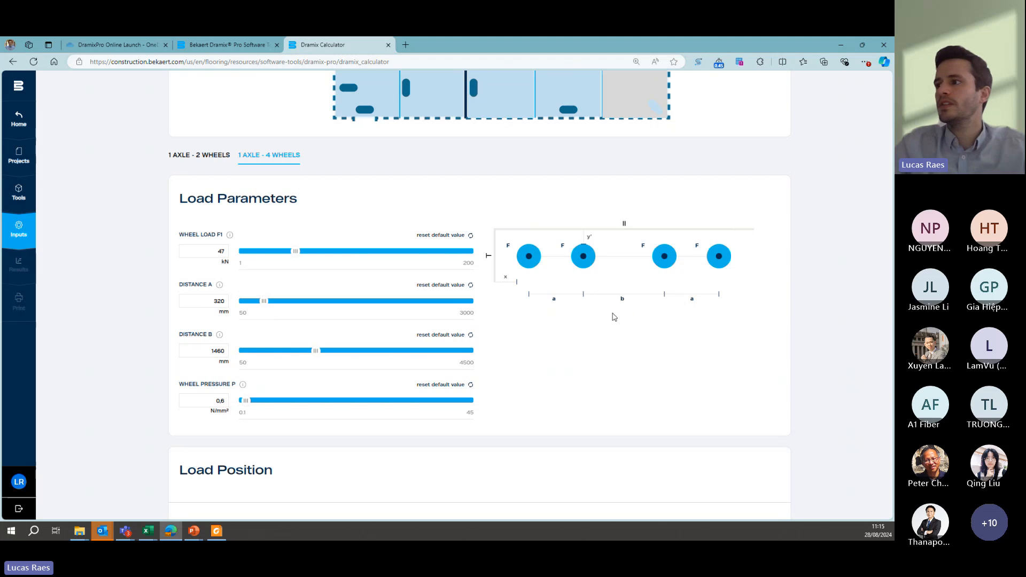
- Set wheel pressure P of the four-wheel axle to 2 N/mm², and return to the load position overview
double_click(230, 401)
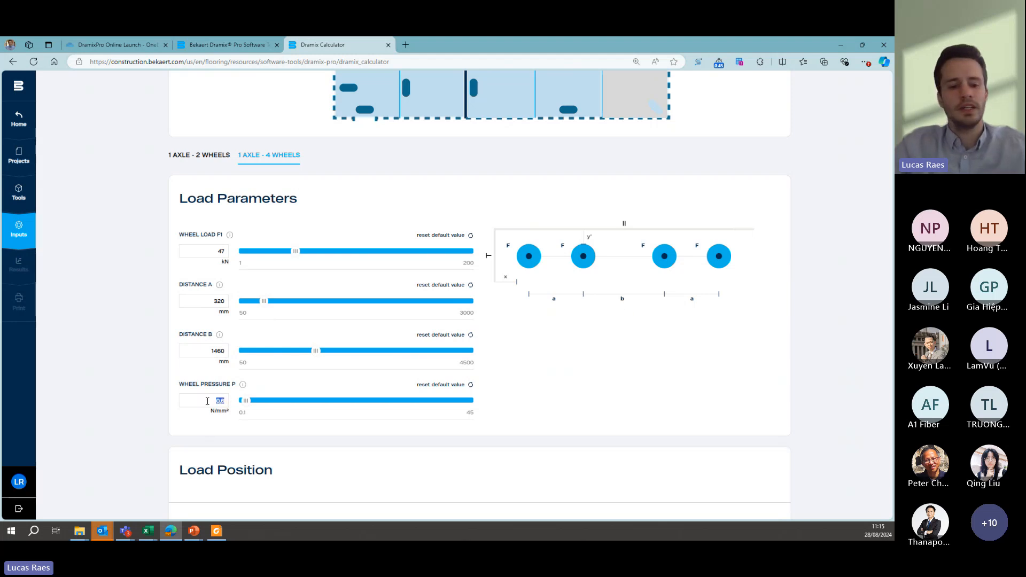
type("2")
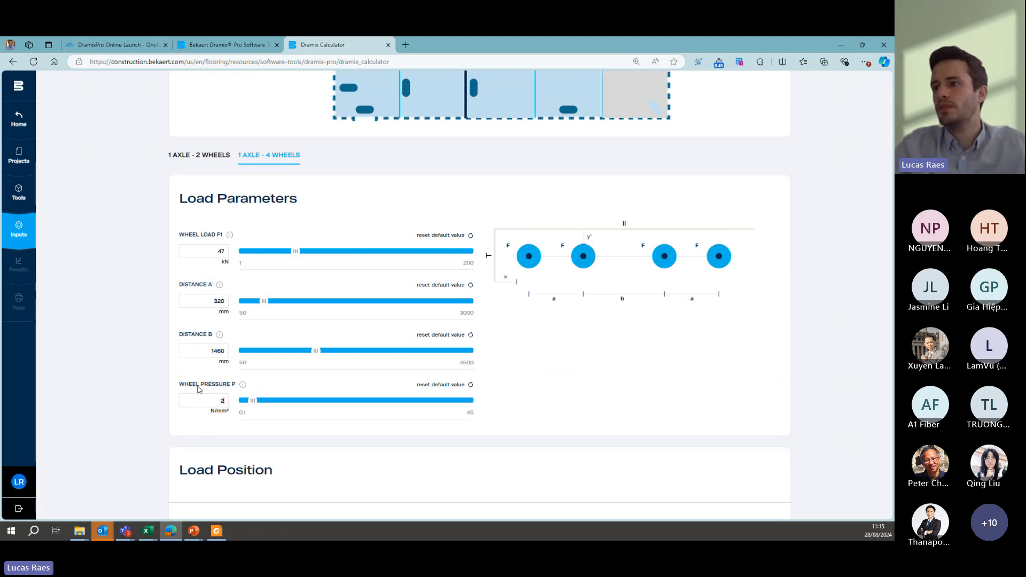
scroll(193, 390, "down", 1)
scroll(192, 389, "down", 1)
scroll(184, 357, "up", 5)
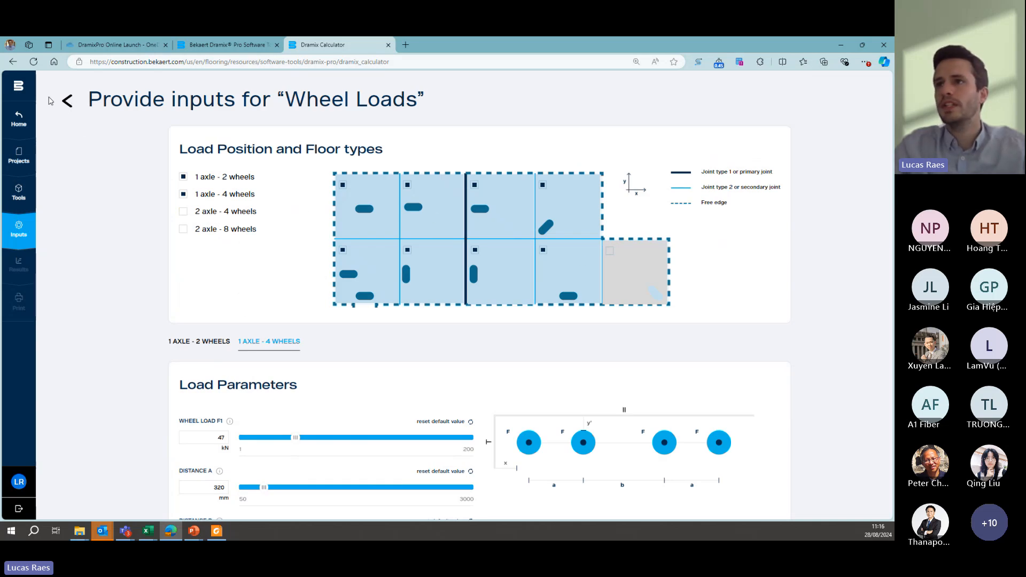
- Review the uniformly distributed load inputs and the information on the worst case load position, and return to the loads overview
left_click(65, 102)
scroll(229, 357, "down", 2)
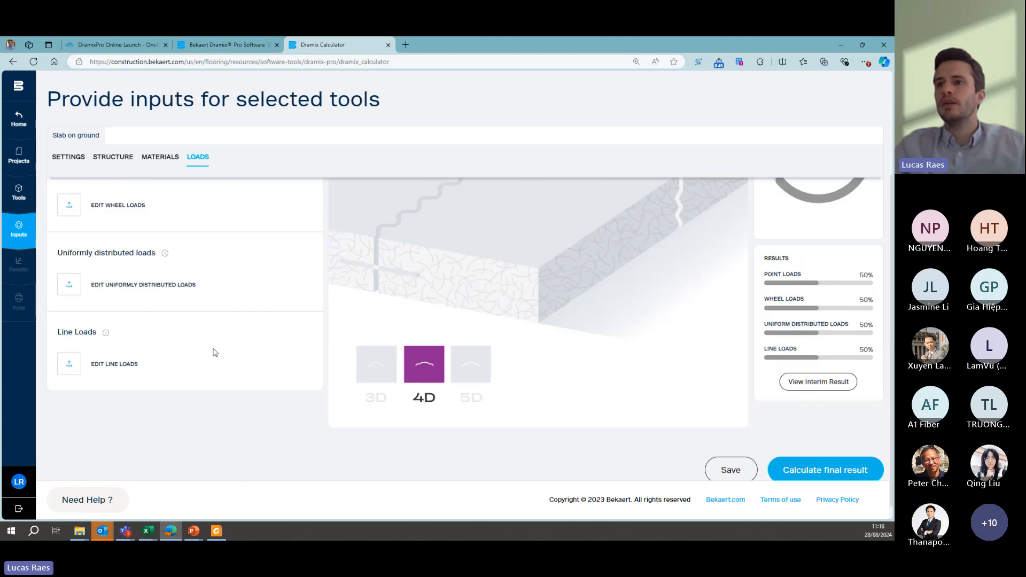
left_click(67, 286)
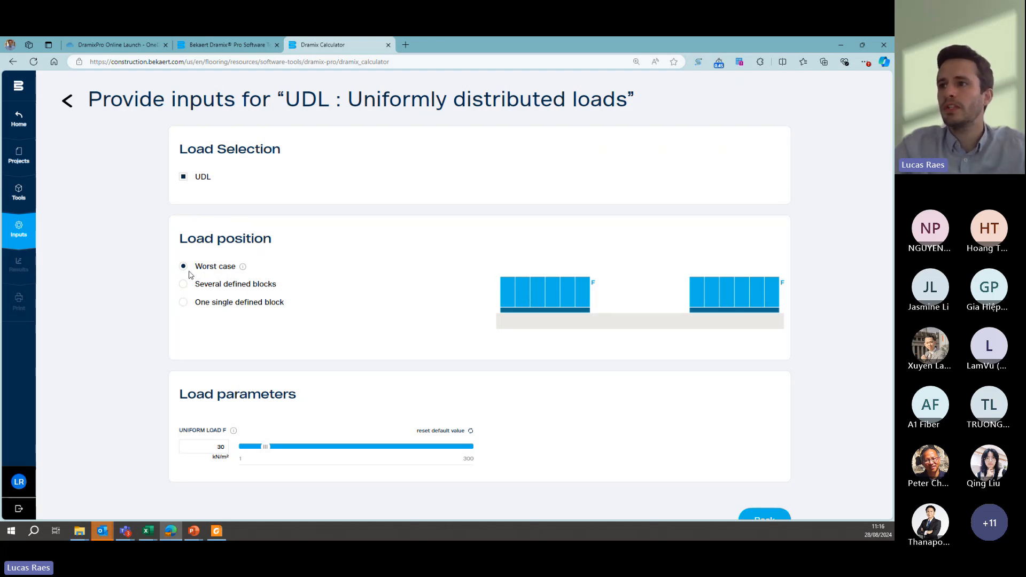
left_click(243, 267)
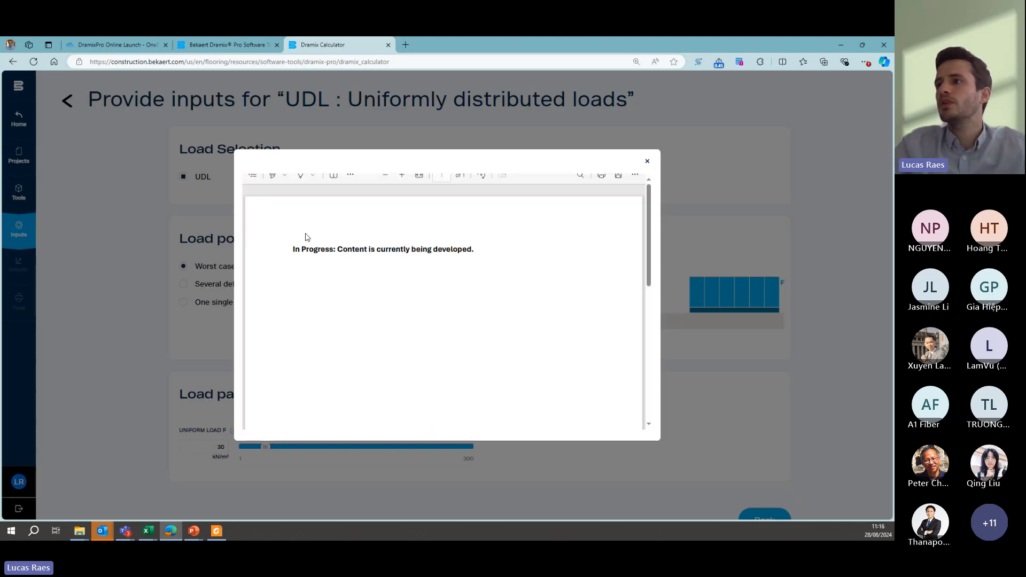
left_click(647, 161)
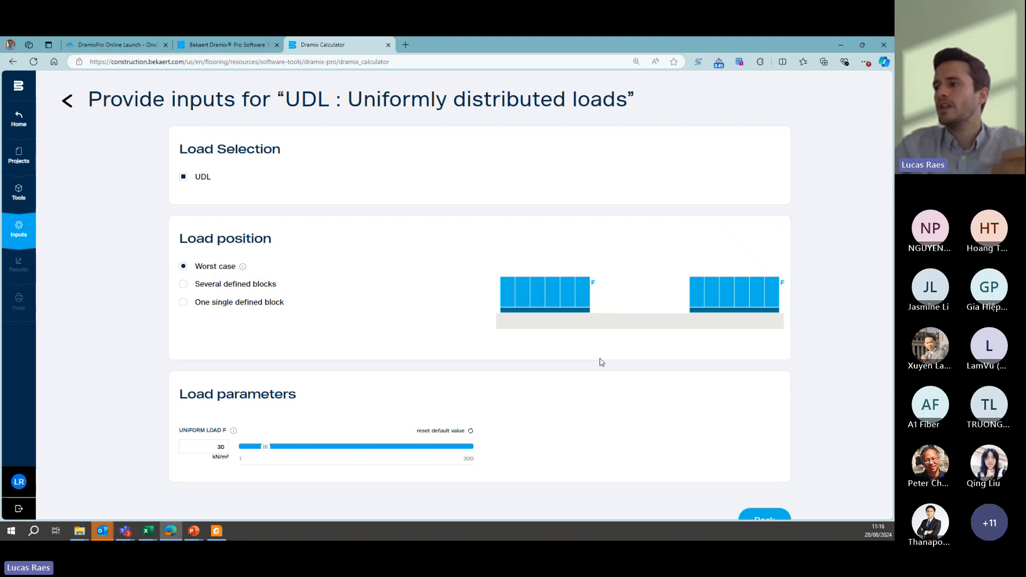
scroll(603, 364, "down", 1)
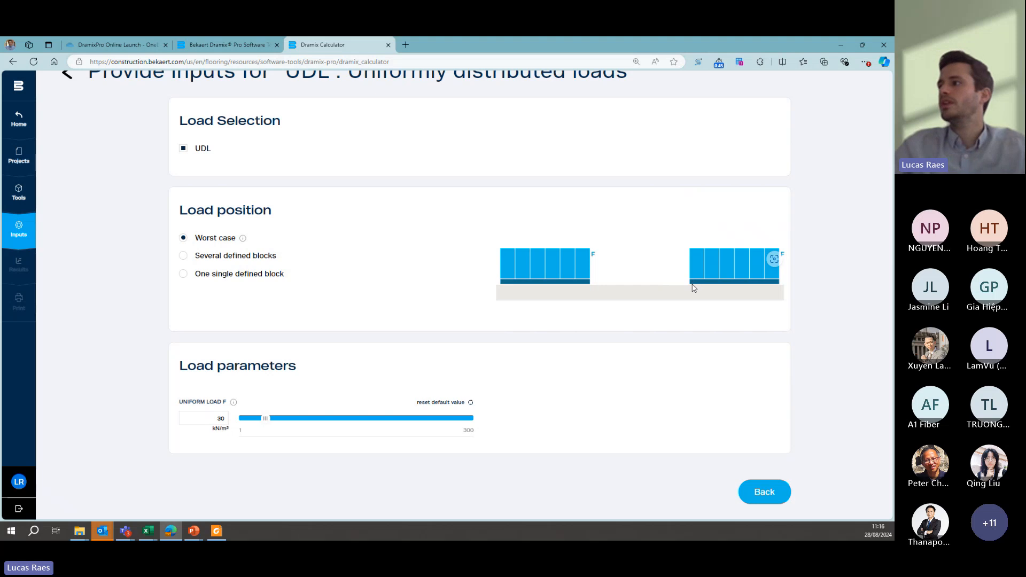
left_click(764, 492)
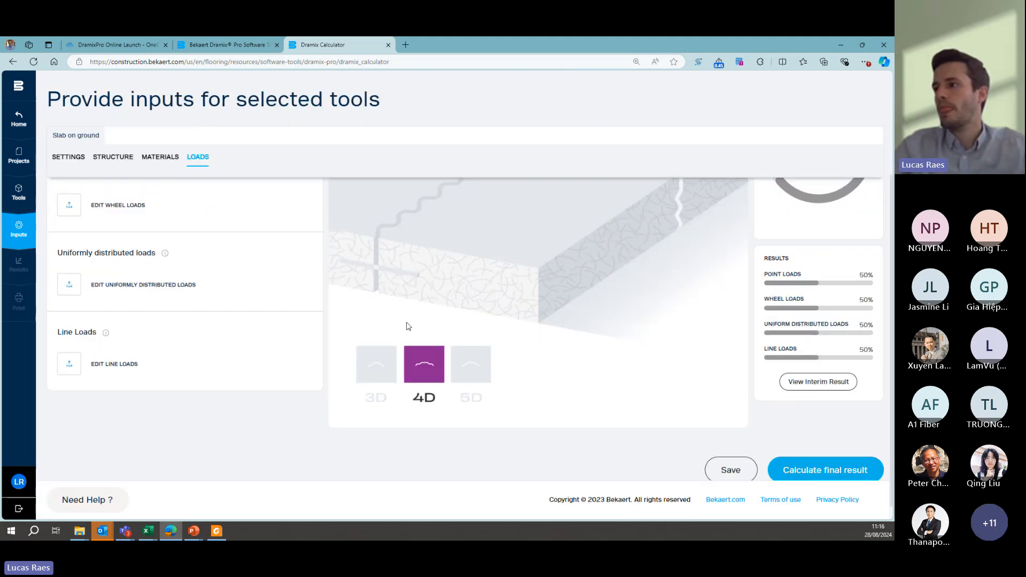
- Deselect the line loads case in the line load inputs and return to the loads overview
scroll(253, 307, "up", 1)
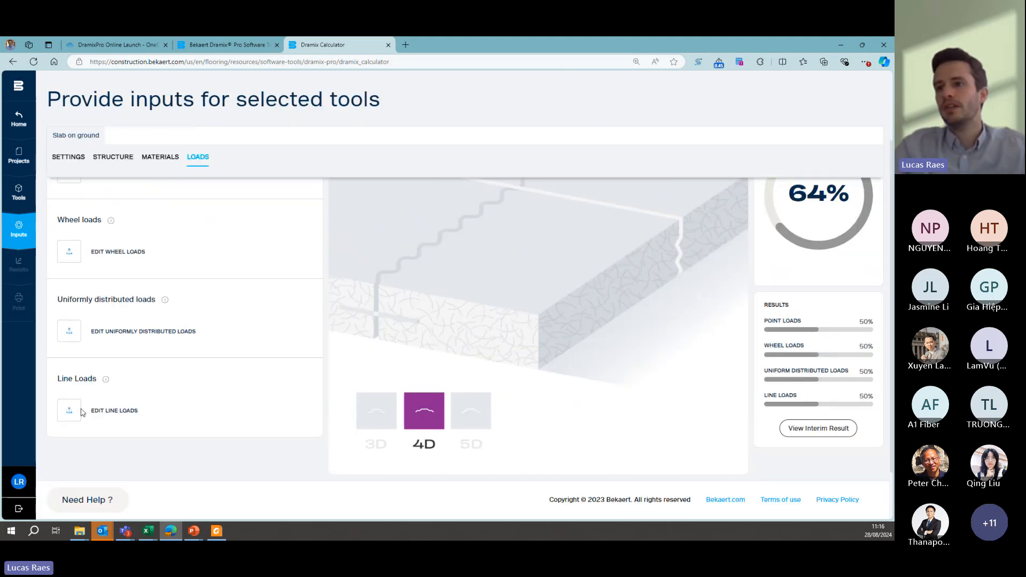
left_click(80, 410)
left_click(185, 178)
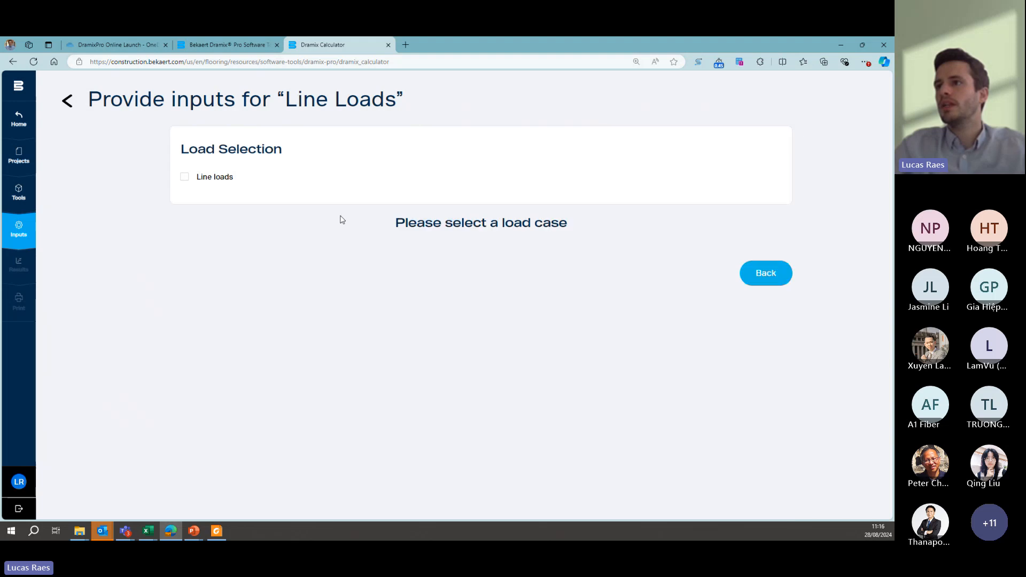
left_click(788, 279)
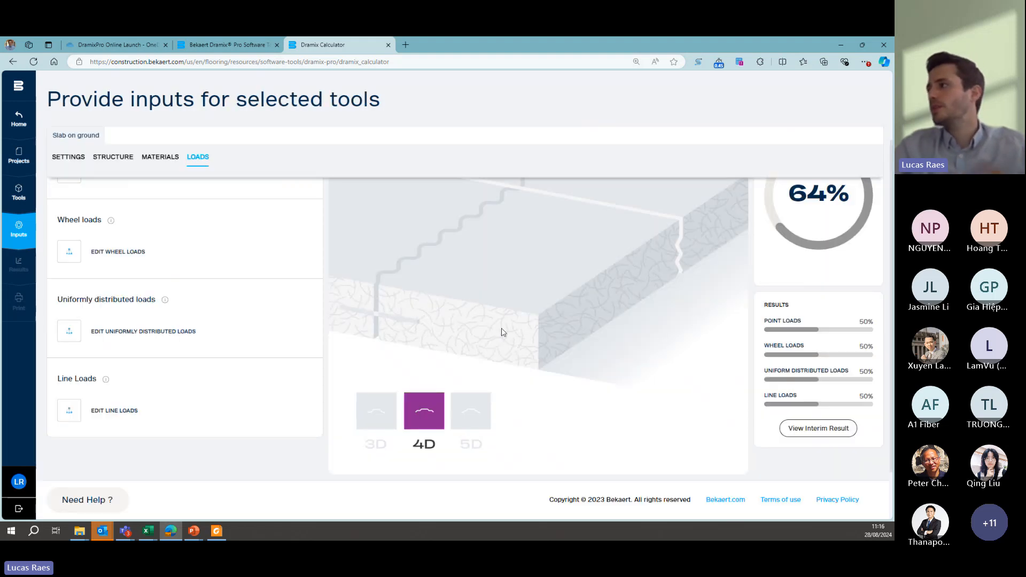
- Calculate the interim result for the entered loads and dismiss the resulting message
scroll(666, 328, "up", 1)
scroll(723, 337, "down", 1)
scroll(724, 337, "down", 1)
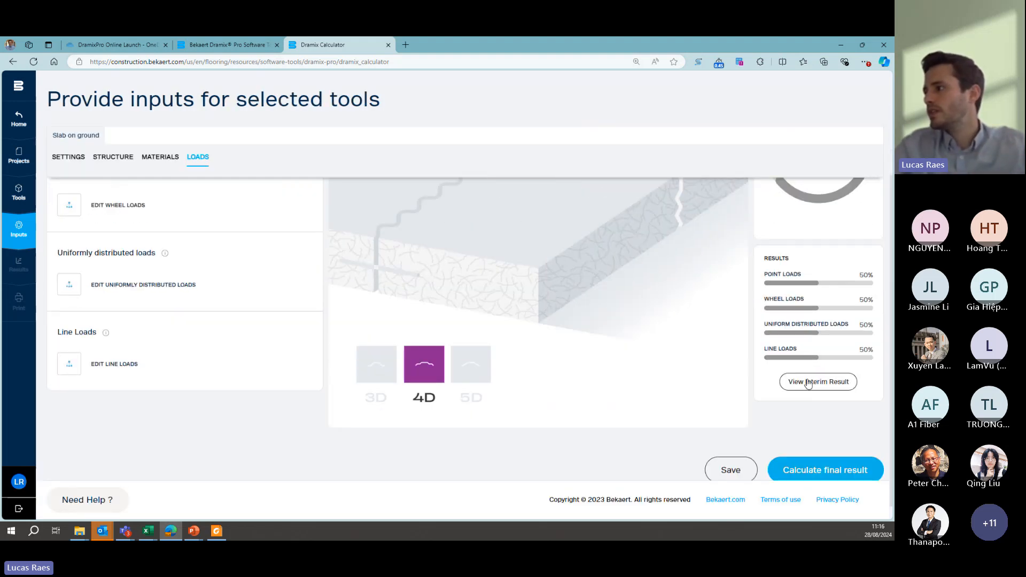
left_click(805, 380)
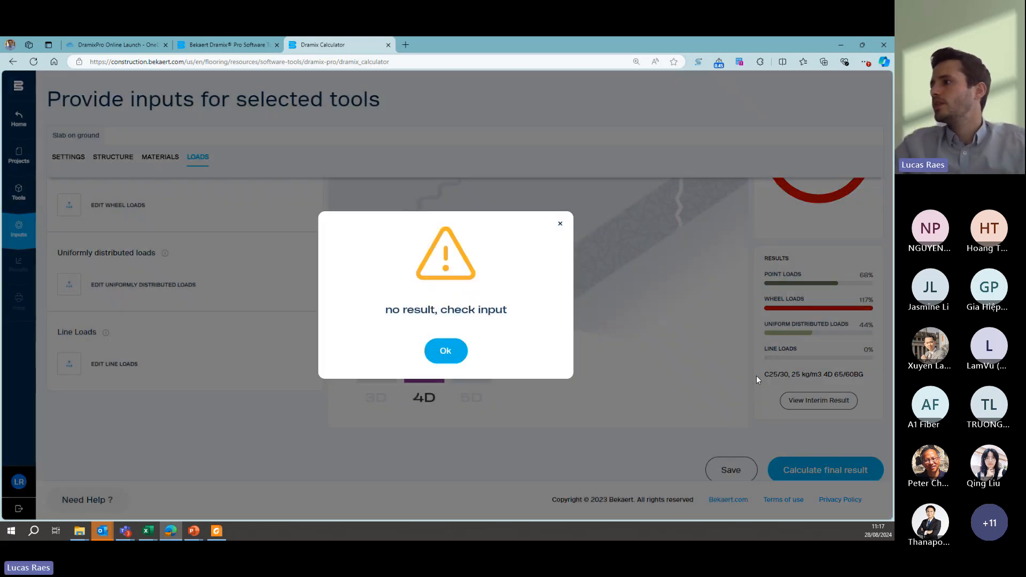
left_click(445, 355)
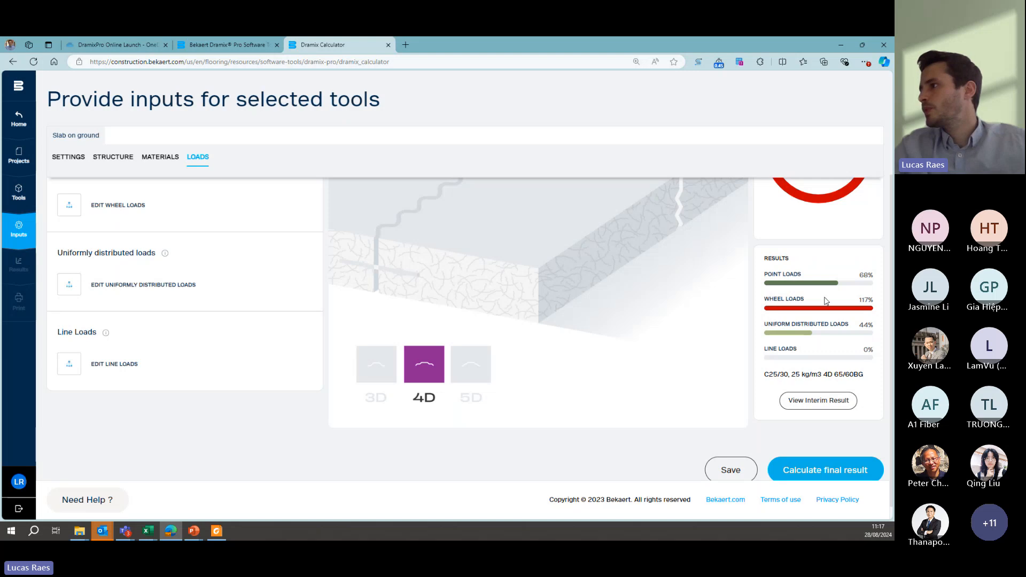
- Calculate the final result for the slab on ground and open the results view
scroll(845, 303, "down", 1)
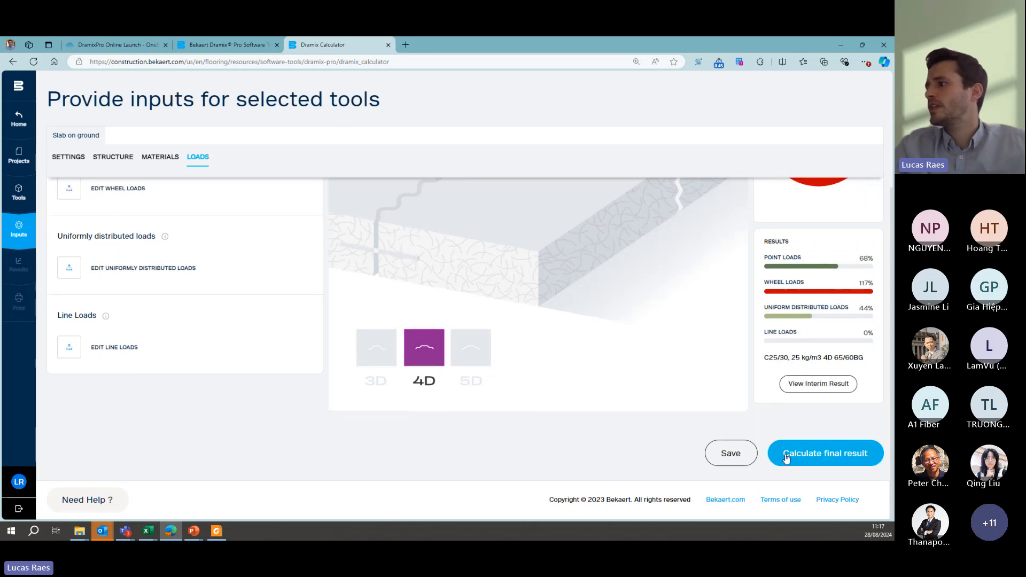
left_click(802, 454)
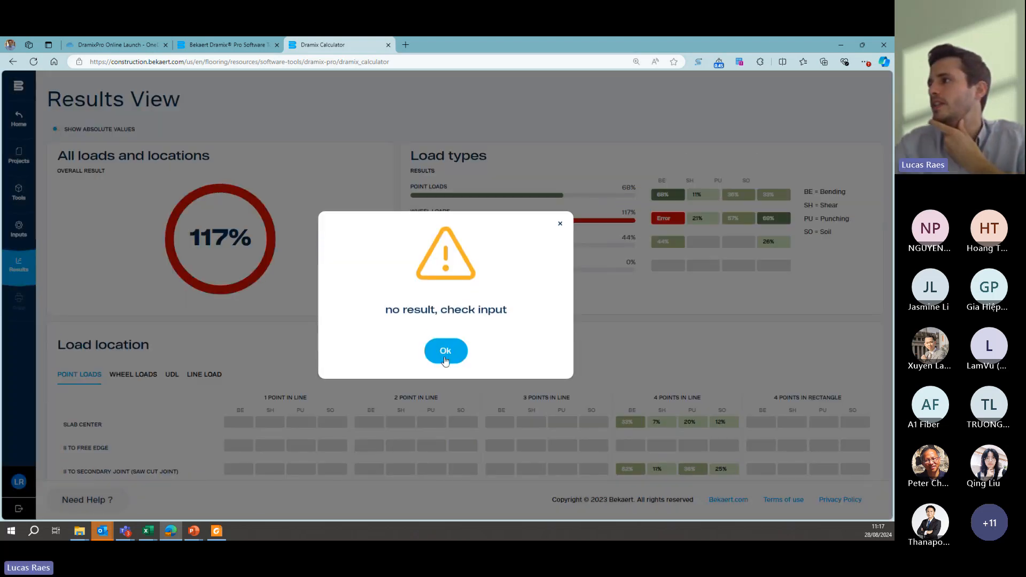
left_click(443, 350)
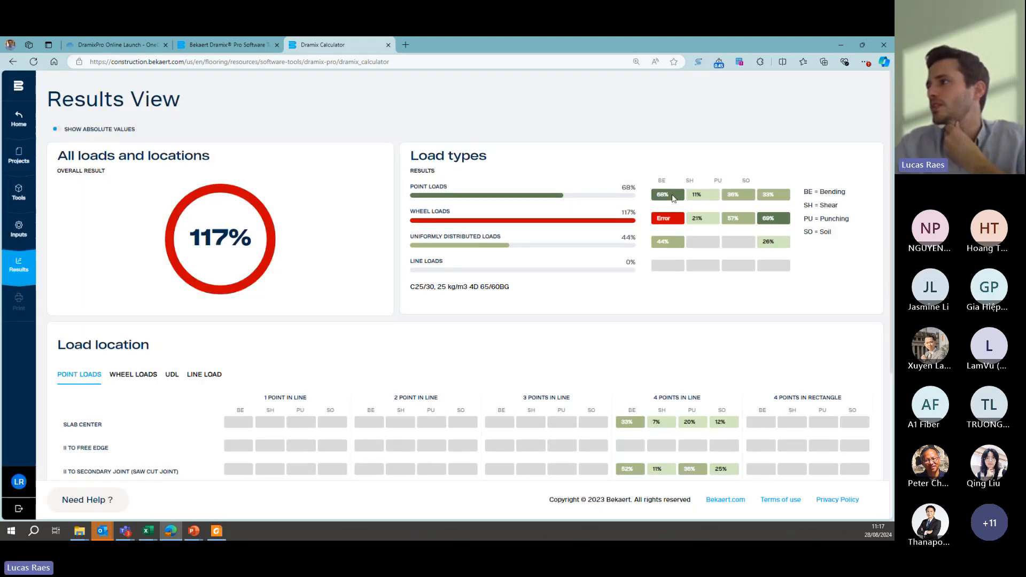
- Examine the wheel load results per load location for the two-wheel and four-wheel axle cases
scroll(273, 314, "down", 1)
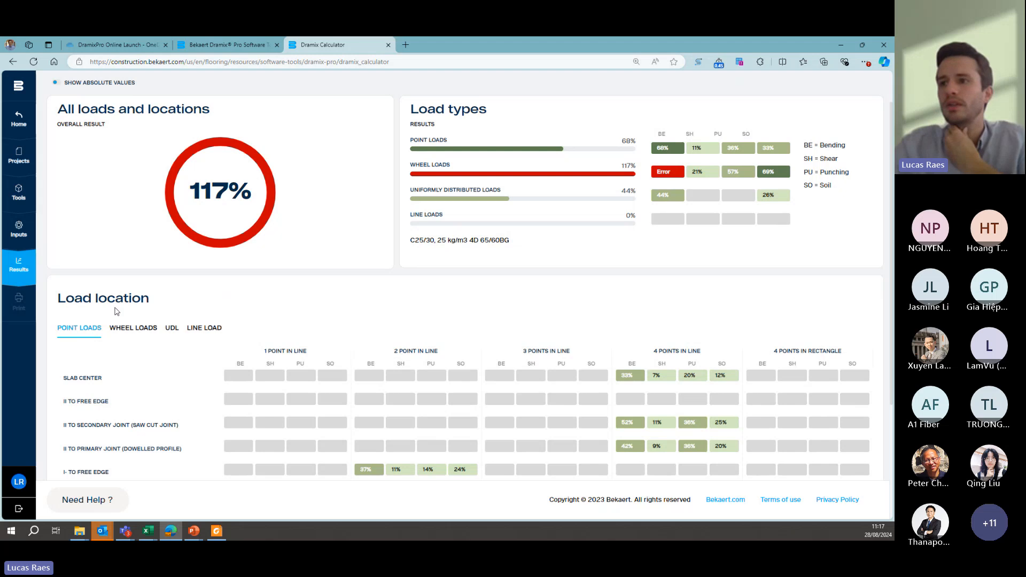
left_click(133, 330)
scroll(433, 291, "down", 2)
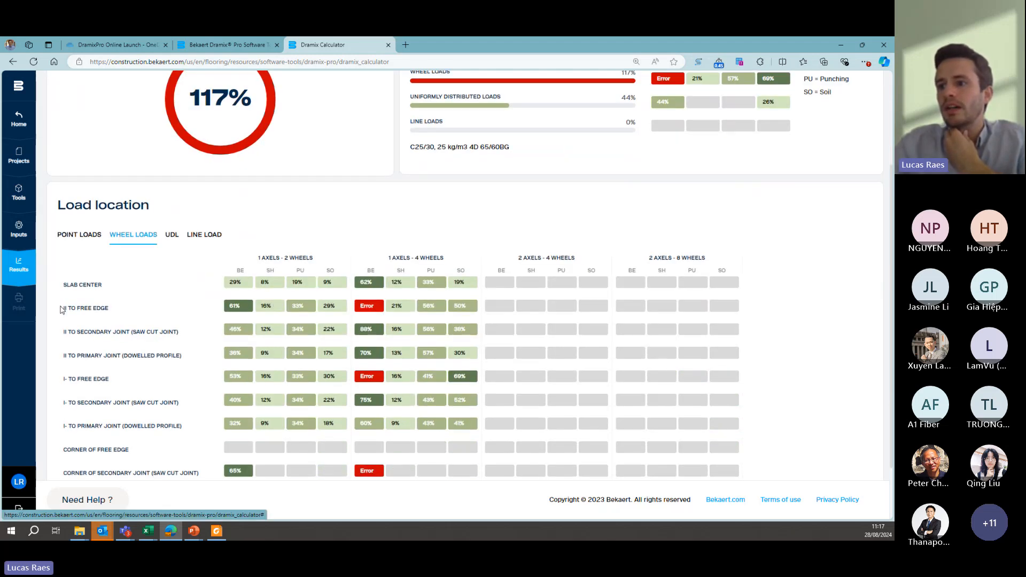
scroll(62, 313, "down", 1)
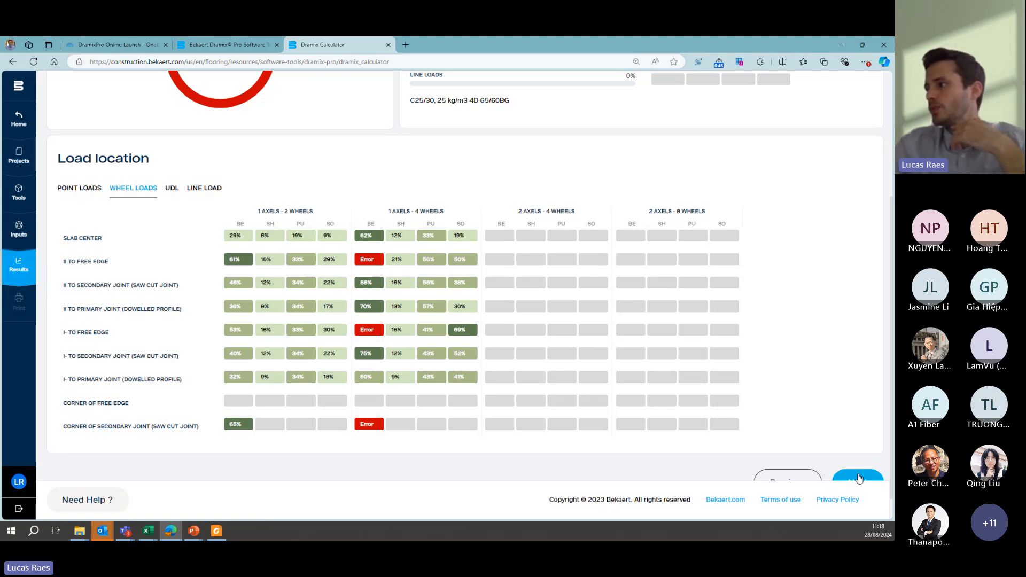
- Return to the structure inputs and set the auxiliary reinforcement layout to Top
scroll(837, 406, "down", 1)
left_click(772, 453)
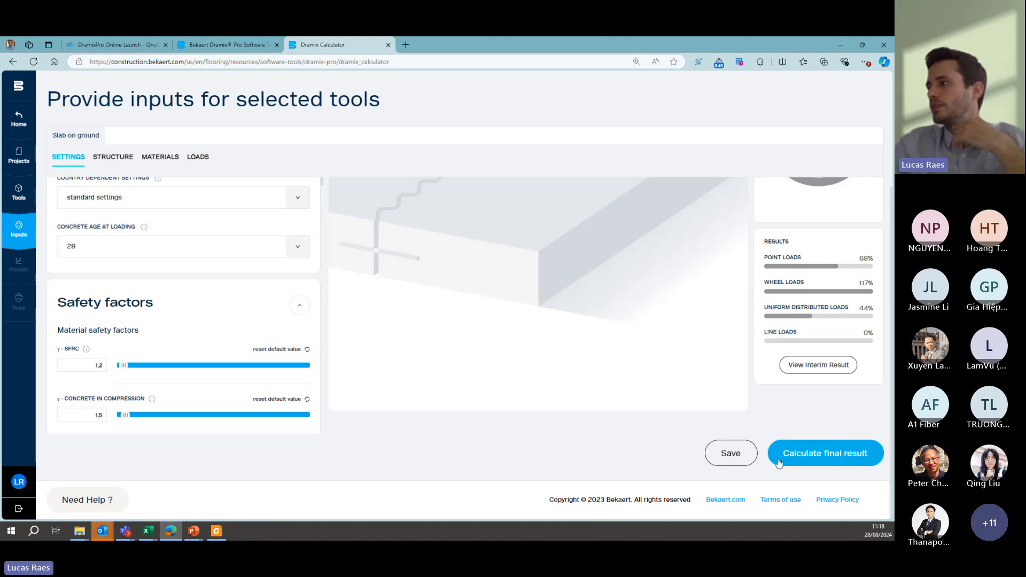
left_click(104, 162)
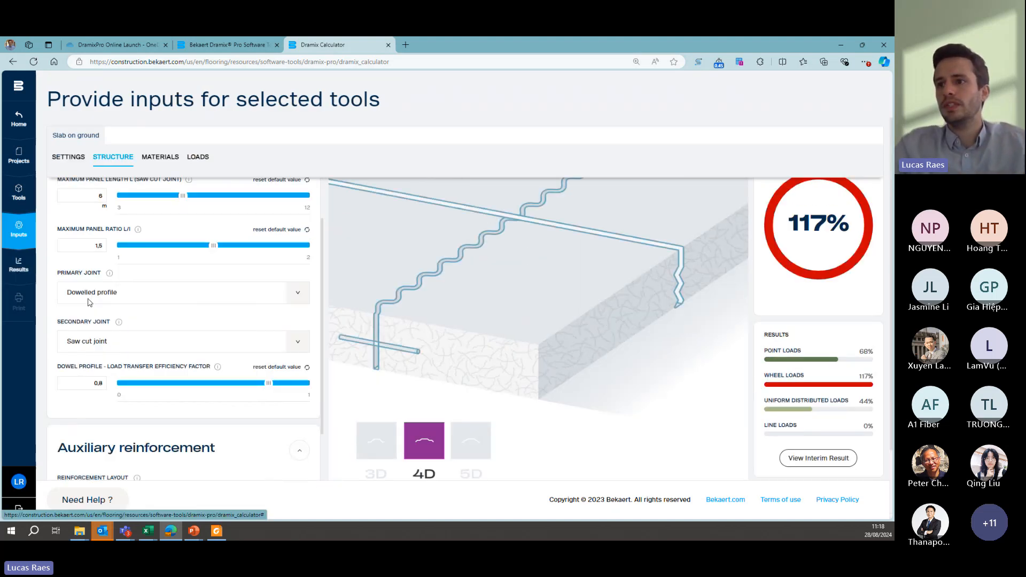
left_click(294, 333)
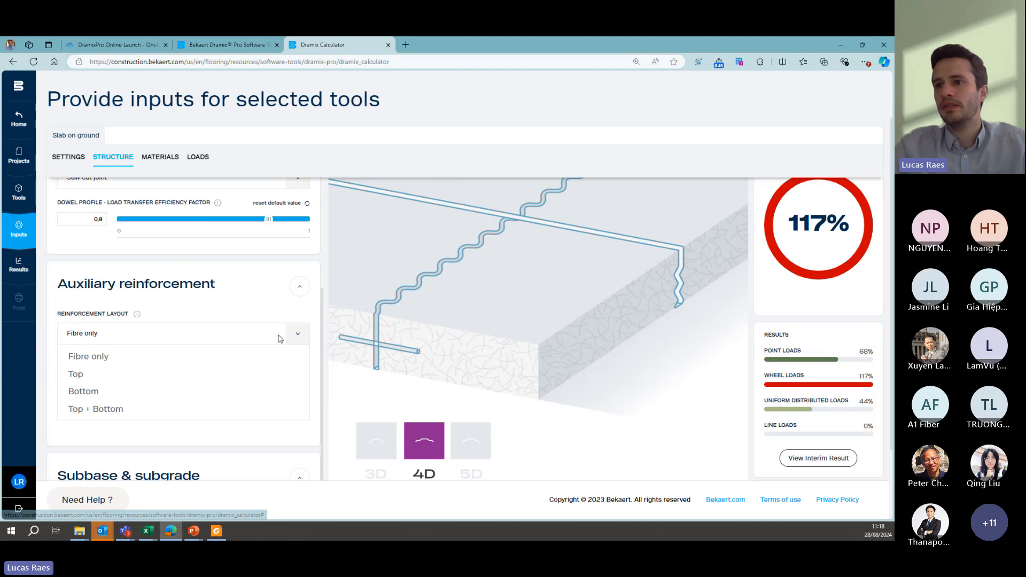
left_click(86, 374)
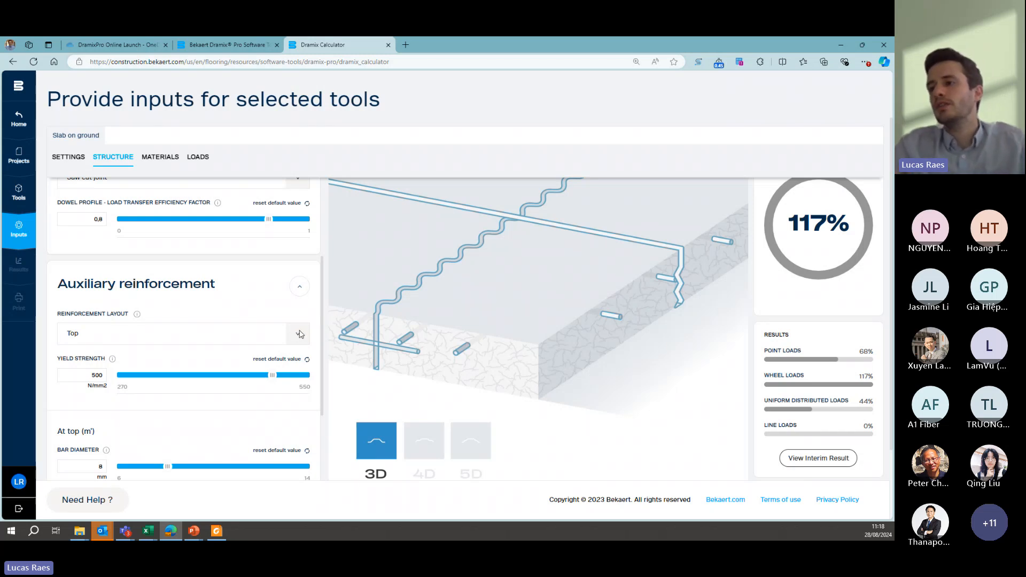
- Set the bar diameter of the top reinforcement to 6 mm
scroll(138, 349, "down", 2)
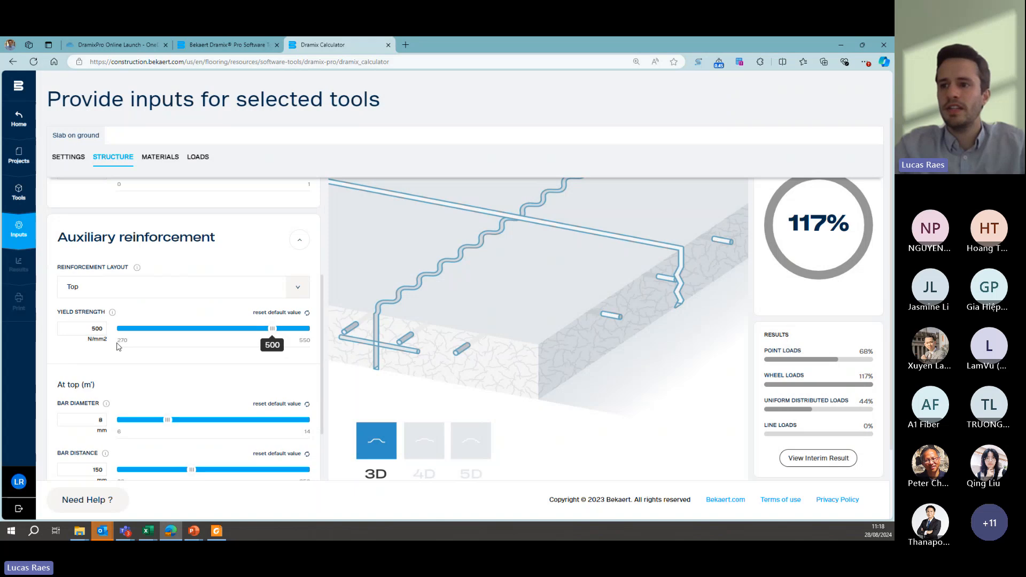
scroll(79, 380, "up", 1)
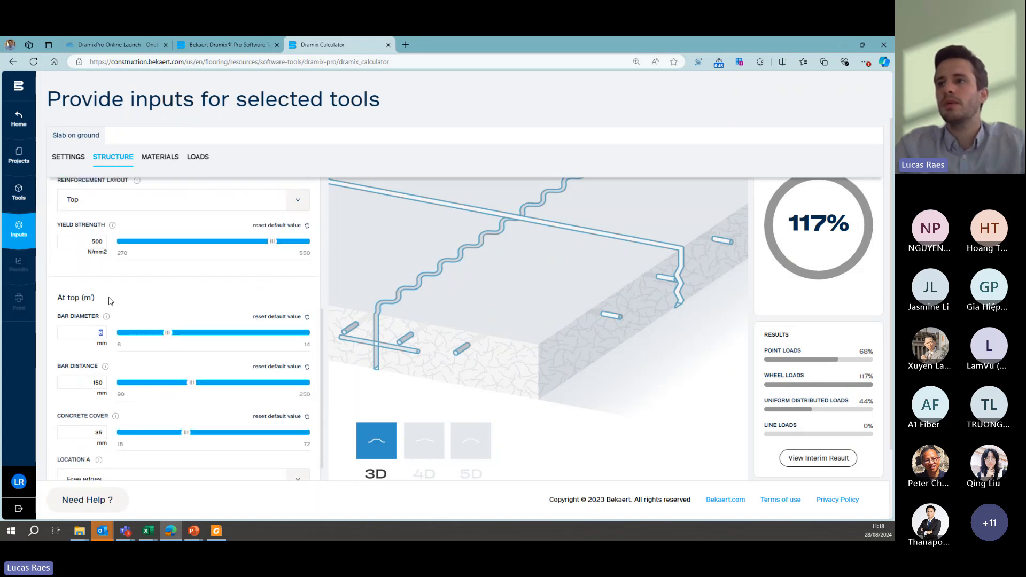
scroll(143, 271, "down", 2)
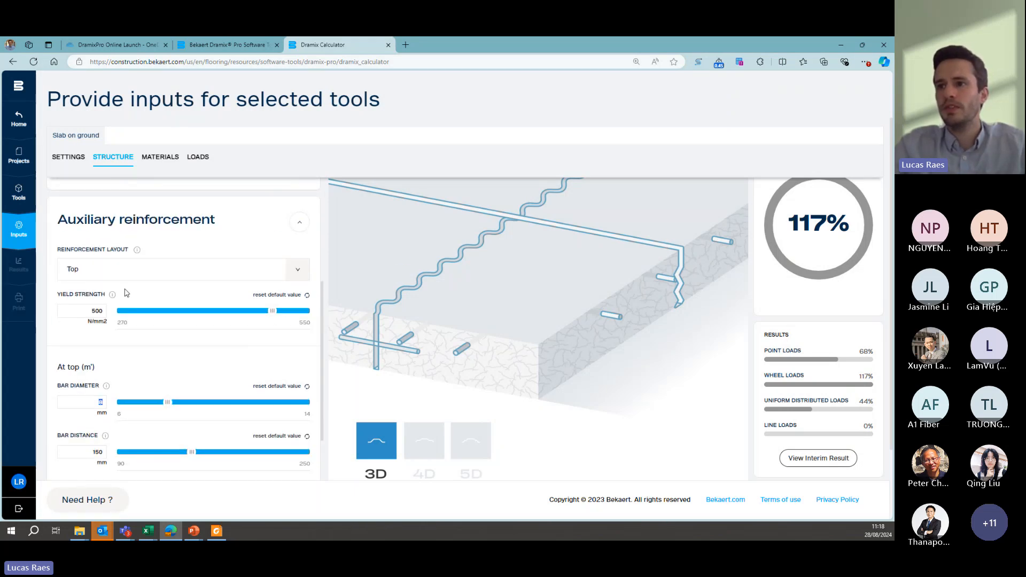
type("6")
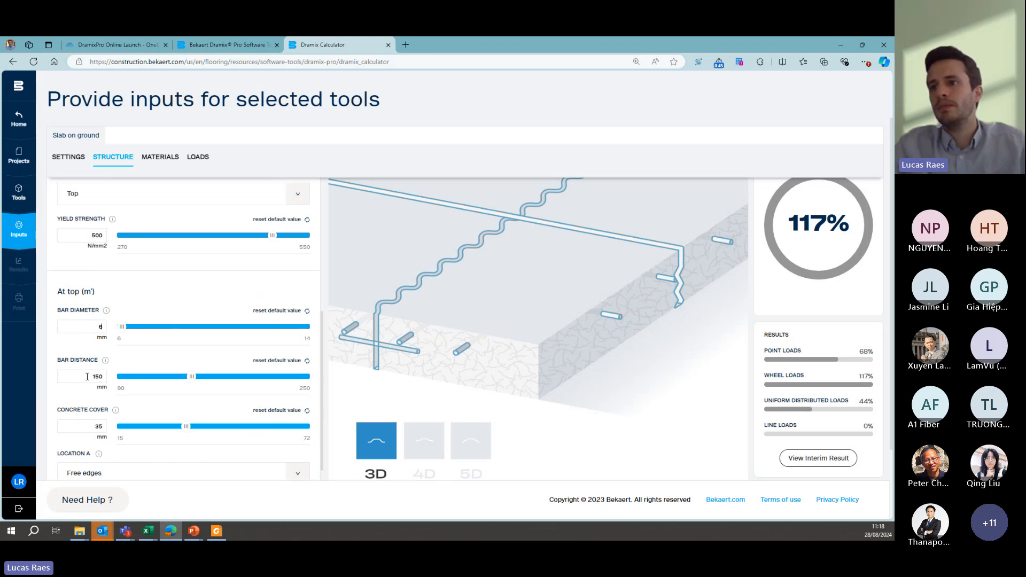
- Set the slab thickness to 150 mm in the structure inputs
scroll(83, 336, "down", 2)
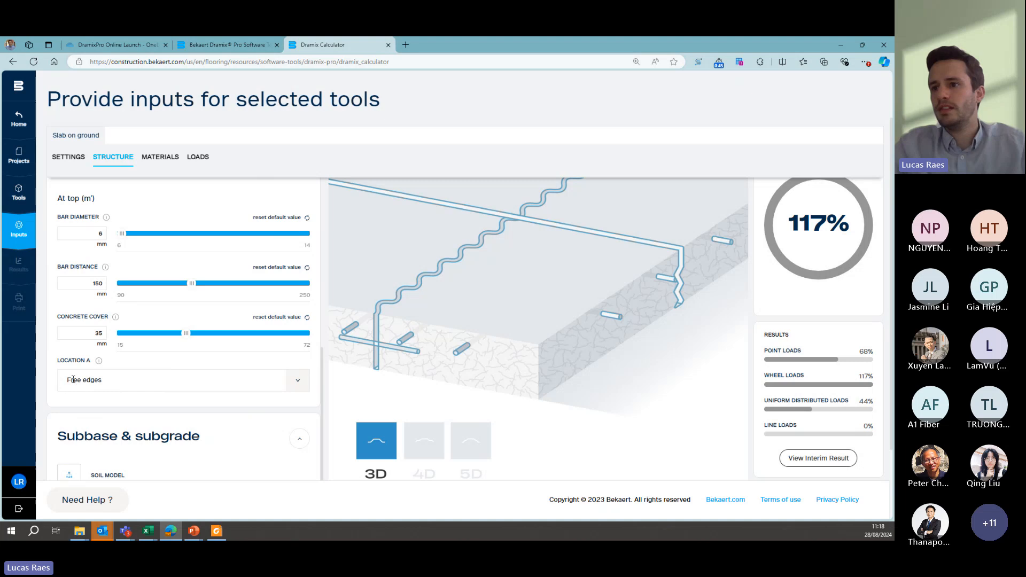
scroll(74, 379, "up", 1)
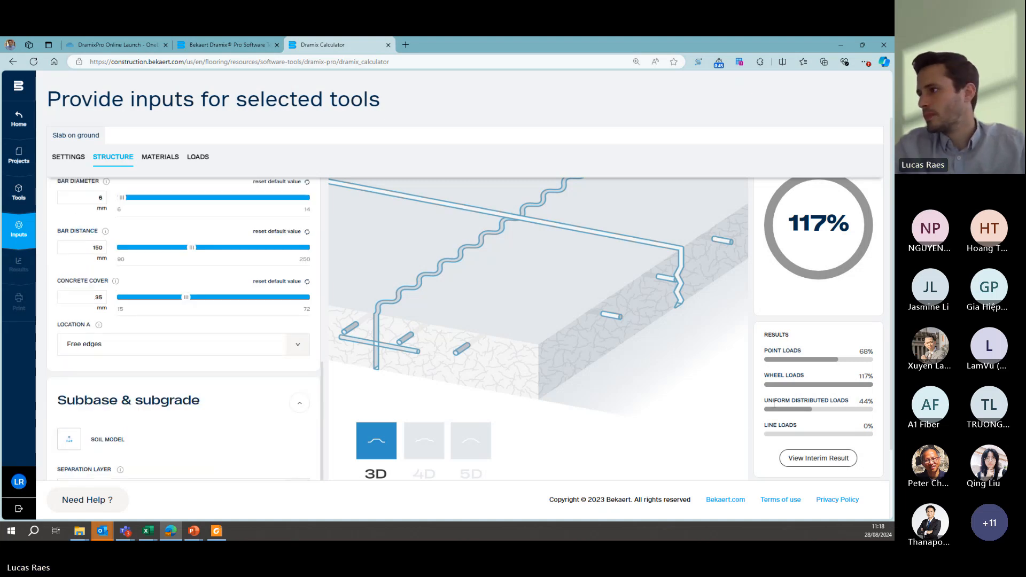
scroll(381, 264, "up", 1)
scroll(154, 238, "up", 8)
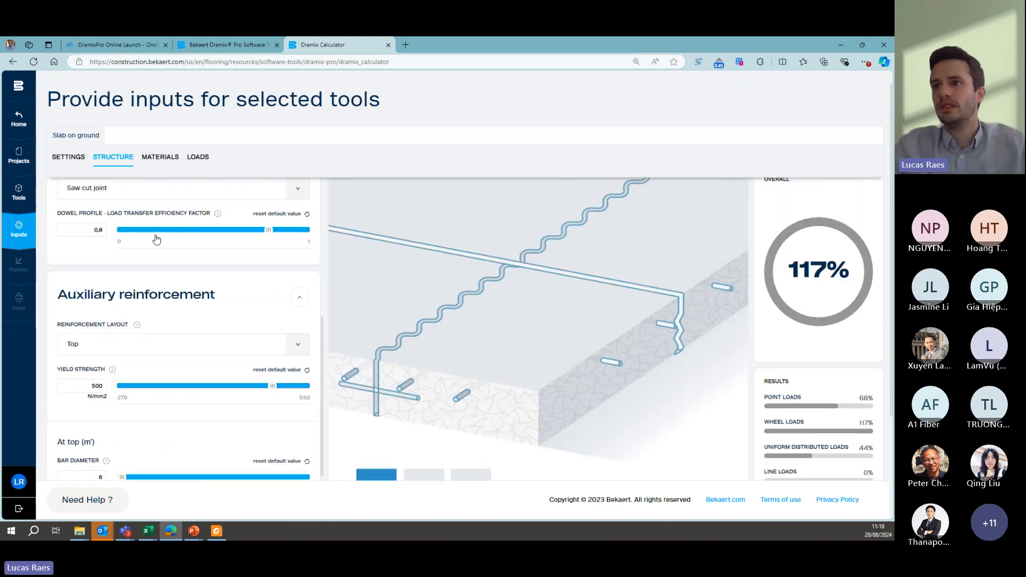
scroll(154, 244, "up", 2)
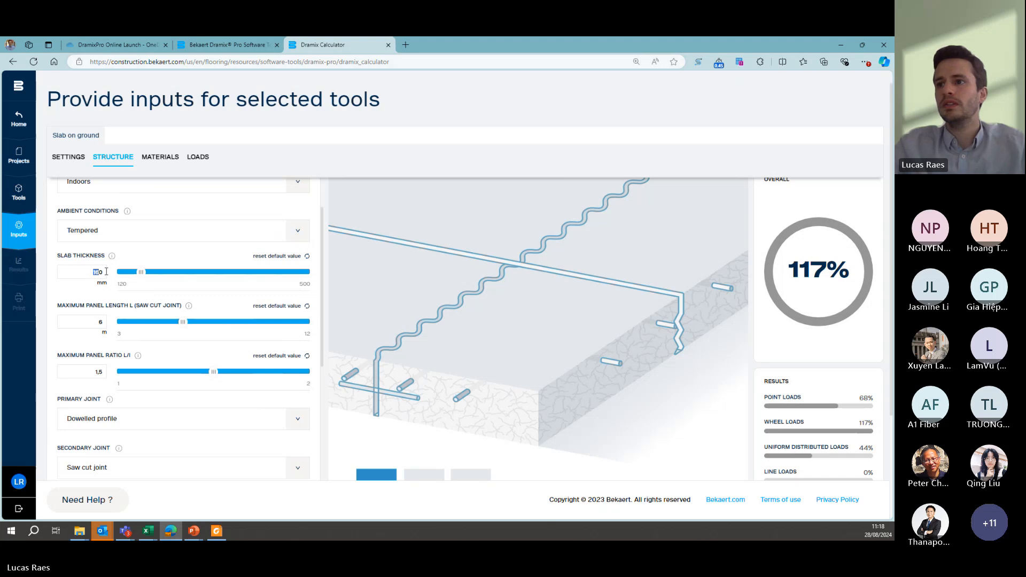
left_click_drag(93, 273, 114, 273)
type("150")
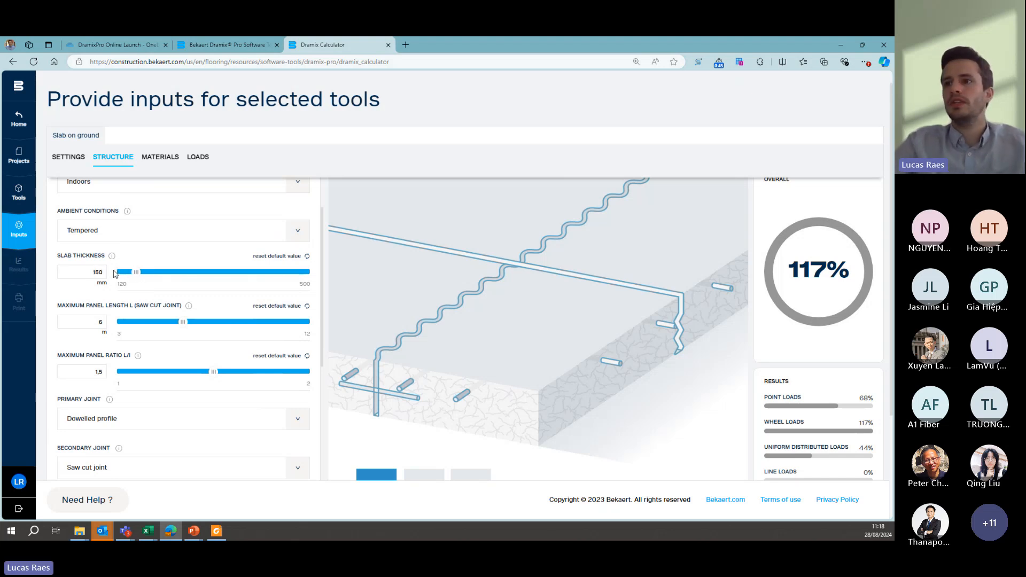
- Set the Dramix steel fiber type to 4D 65/60BG and recalculate the interim result
left_click(153, 162)
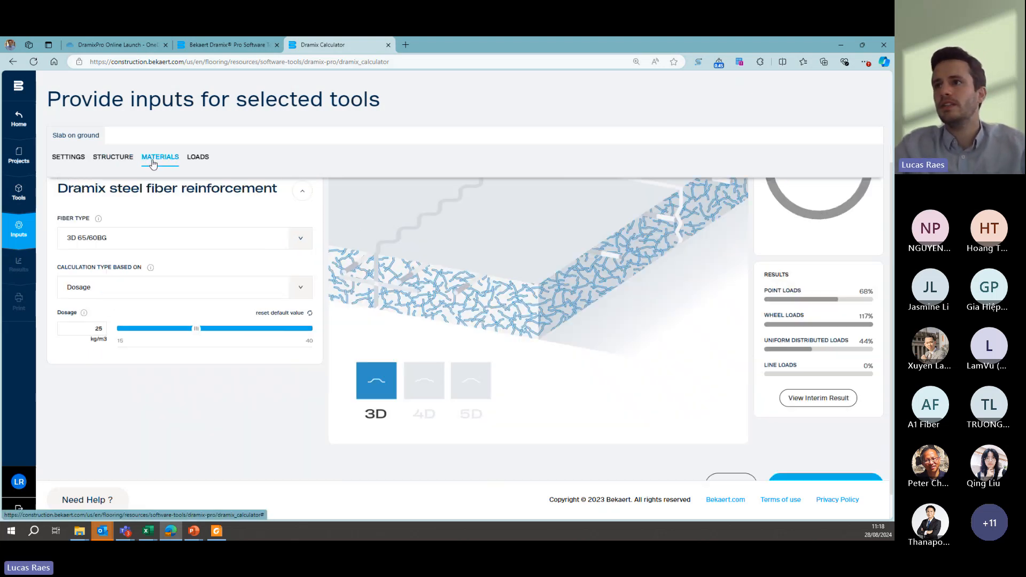
scroll(96, 284, "up", 2)
left_click(193, 331)
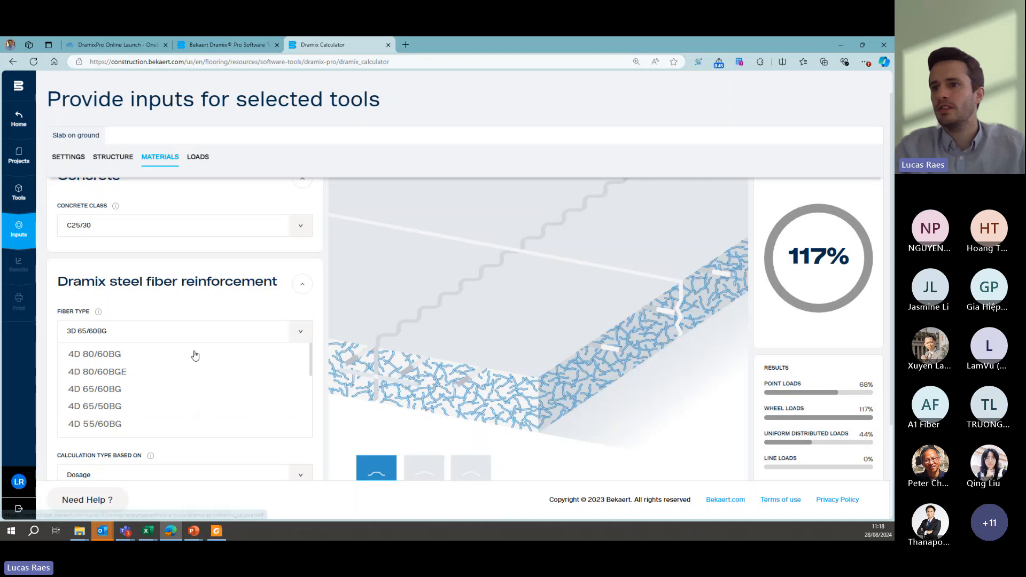
left_click(117, 382)
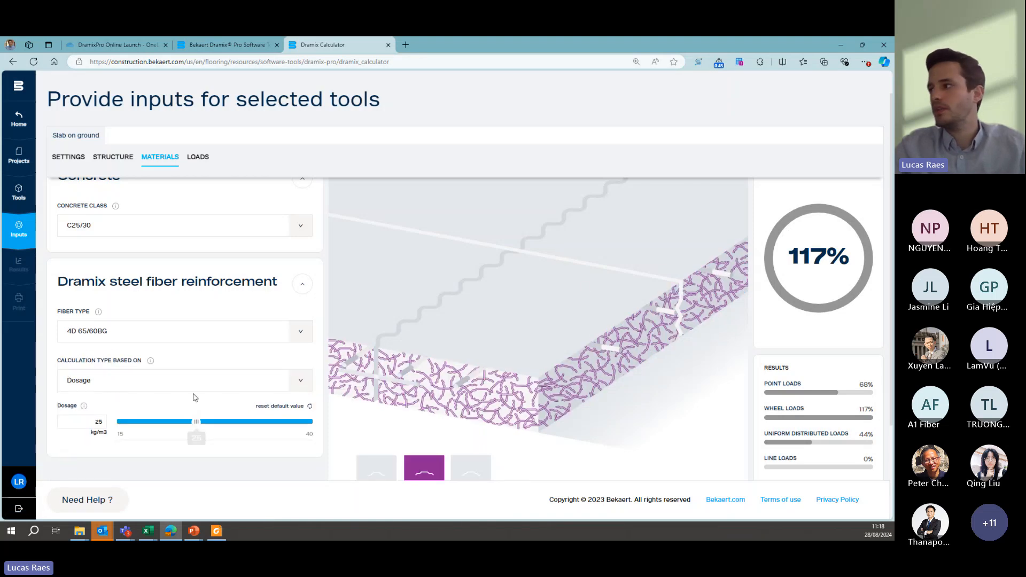
scroll(192, 435, "down", 2)
left_click(802, 401)
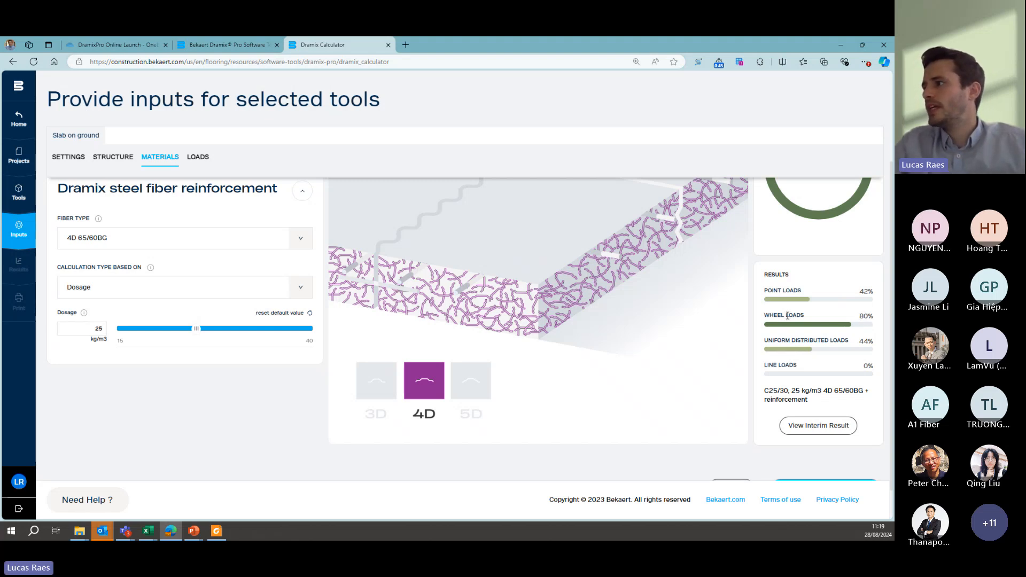
- Calculate the full slab results and review the overall, load type and point load location results
scroll(796, 384, "down", 2)
left_click(811, 464)
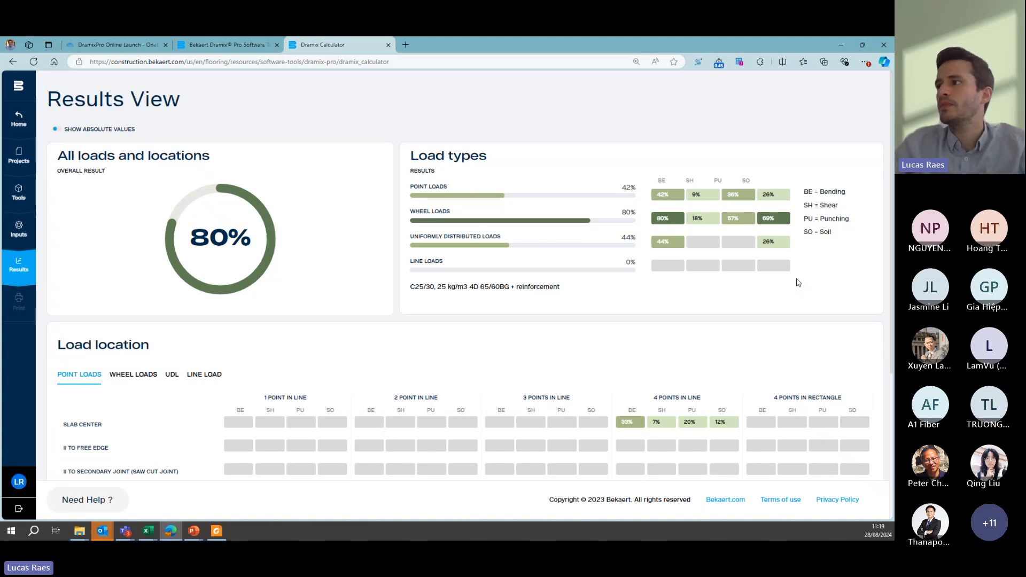
scroll(645, 232, "down", 2)
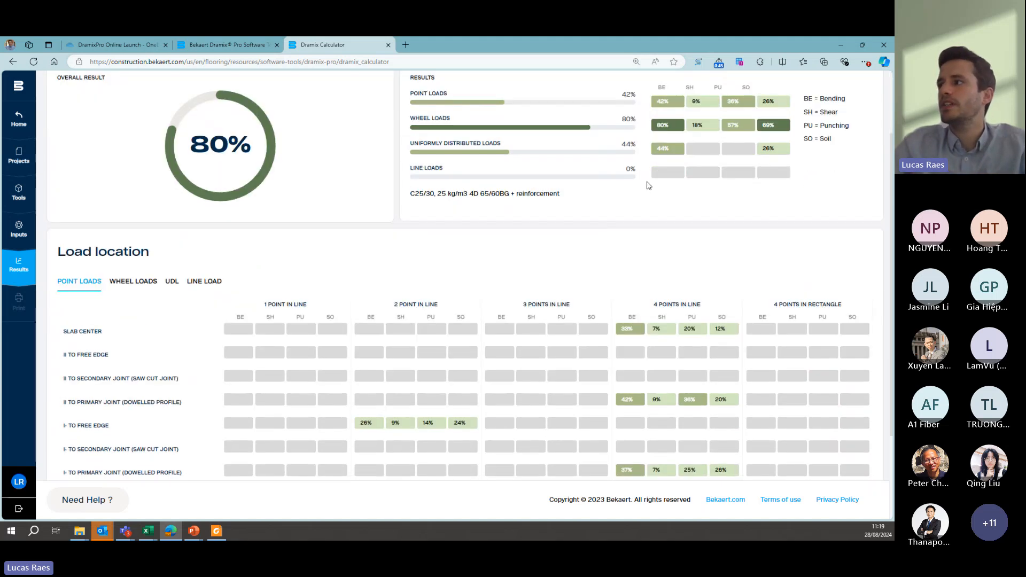
scroll(658, 230, "down", 2)
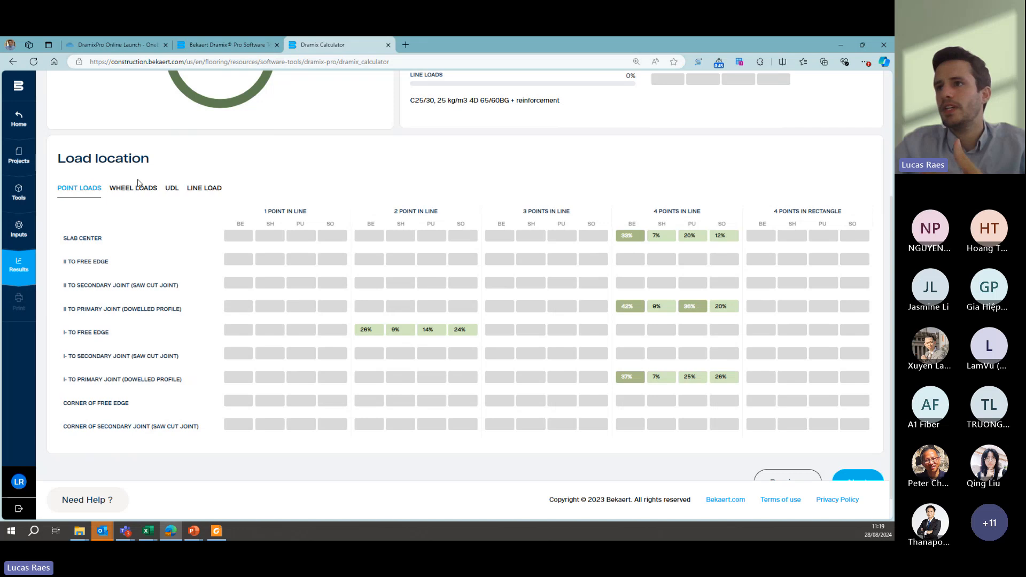
- Show the wheel load results per slab location and examine the bending value parallel to the free edge
left_click(138, 185)
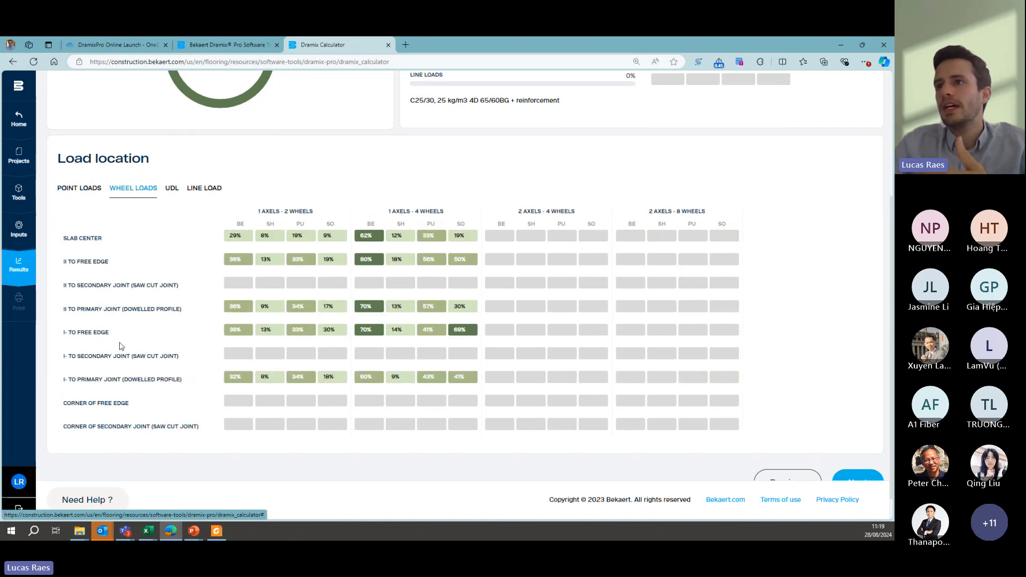
scroll(373, 324, "up", 1)
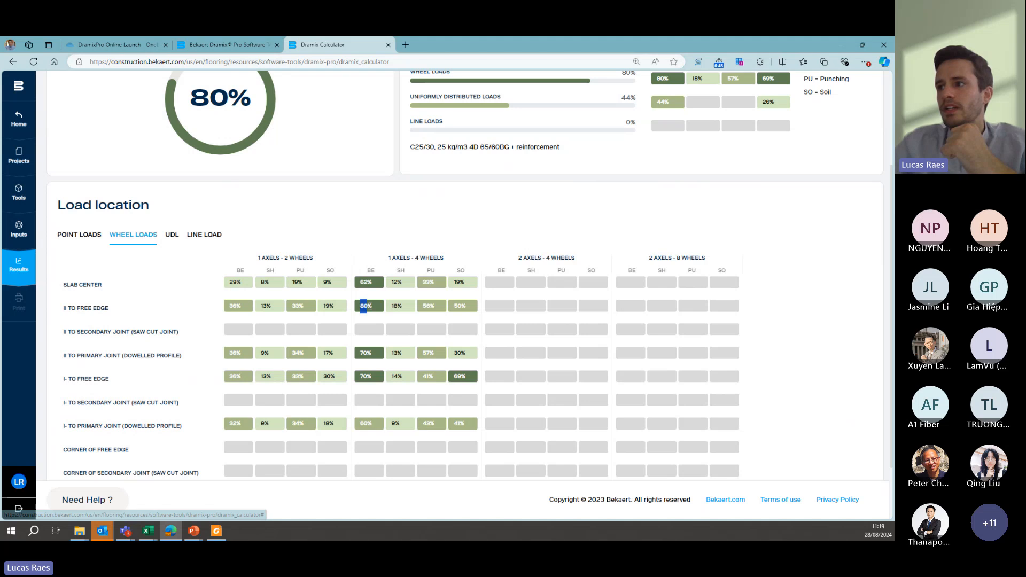
left_click_drag(364, 306, 377, 310)
left_click(377, 306)
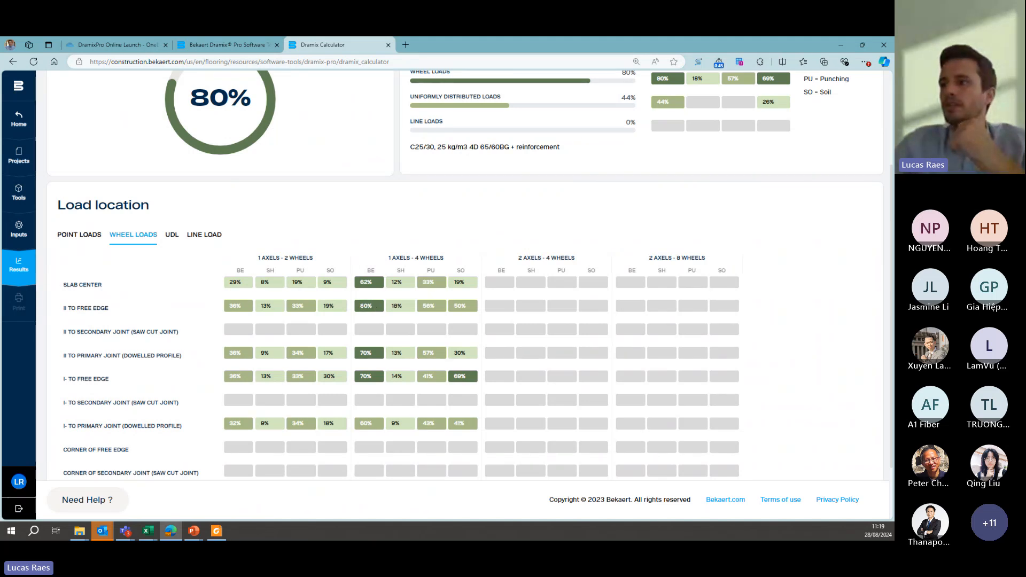
scroll(375, 310, "down", 2)
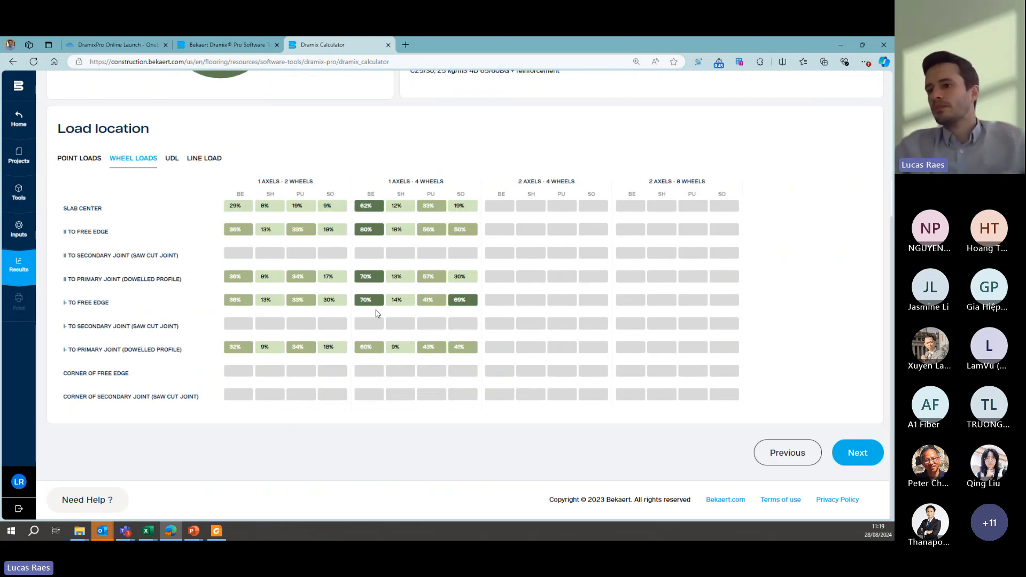
- Switch to the DramixPro software presentation in PowerPoint and advance two slides past the lorry example
mouse_move(193, 531)
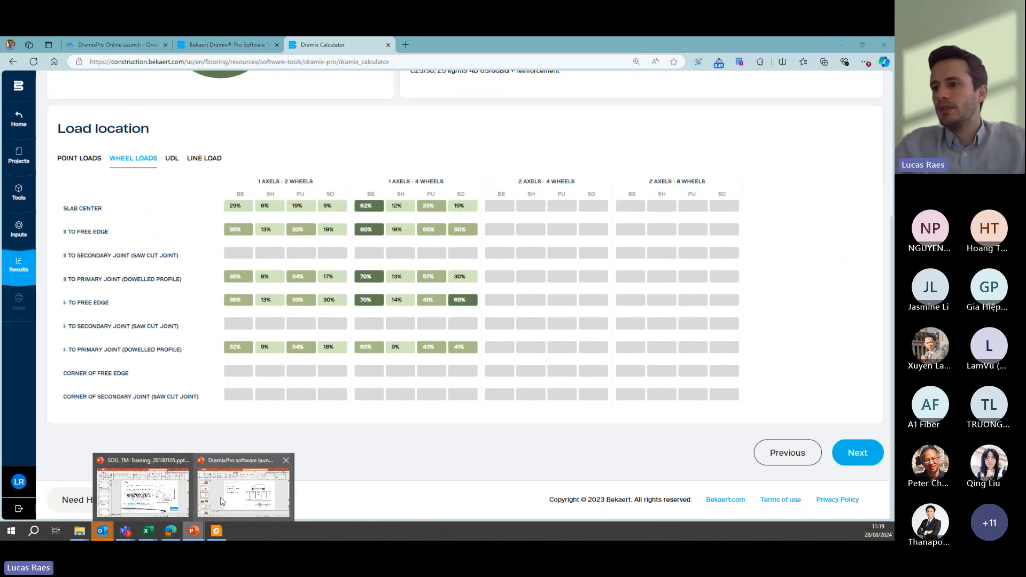
left_click(214, 500)
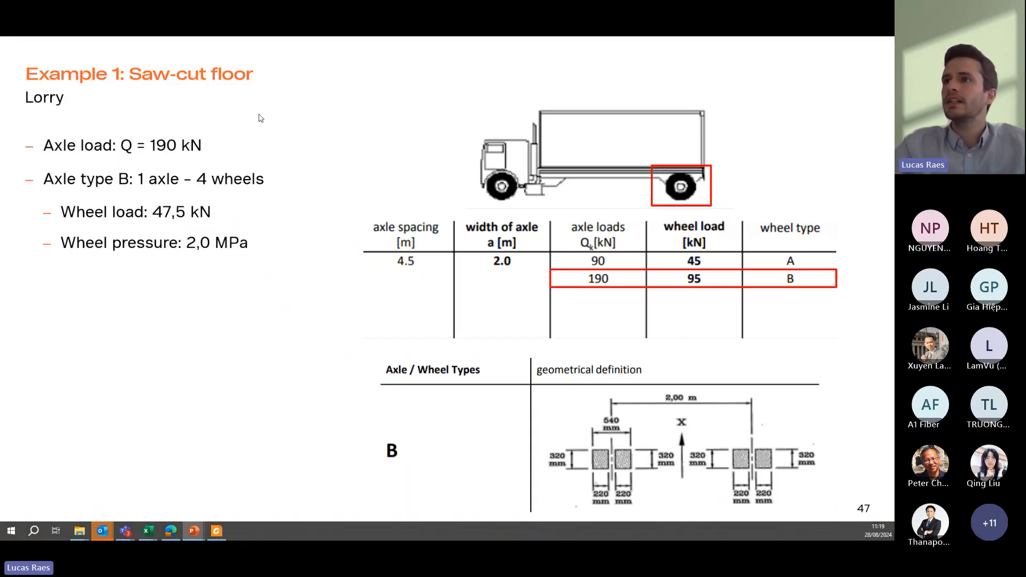
key("Right")
key("Right")
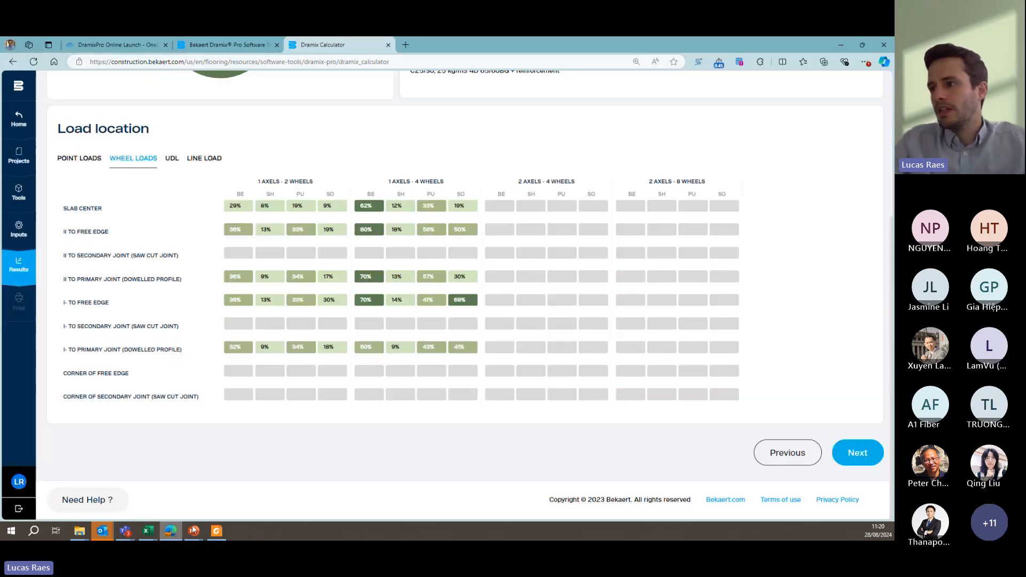
- Switch back to the Dramix Calculator in the browser and proceed from the results to the print-out options
left_click(171, 530)
left_click(861, 458)
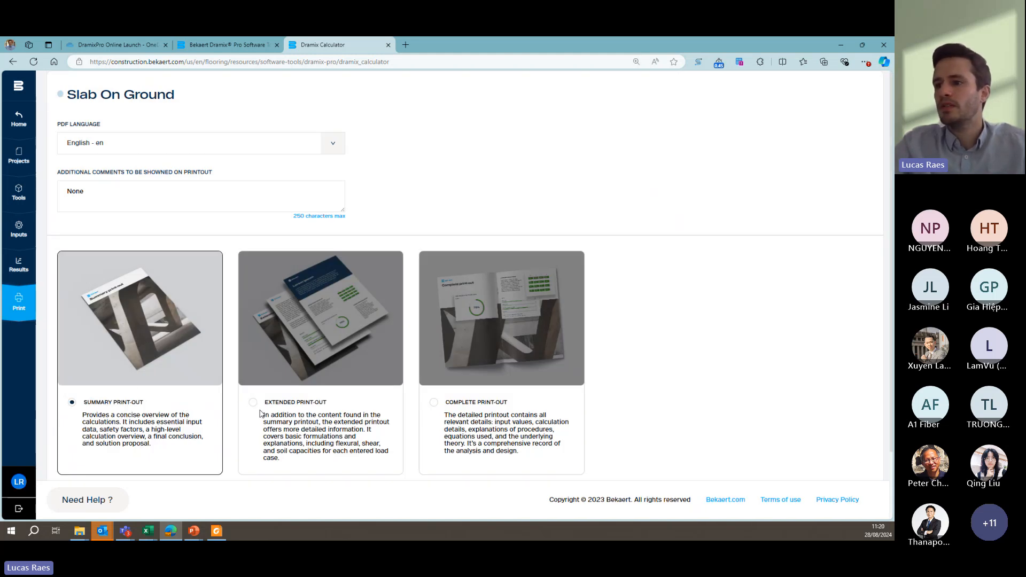
- Switch to the extended calculation note in Foxit PDF Reader and review it from the cover page through the terms and definitions
mouse_move(218, 537)
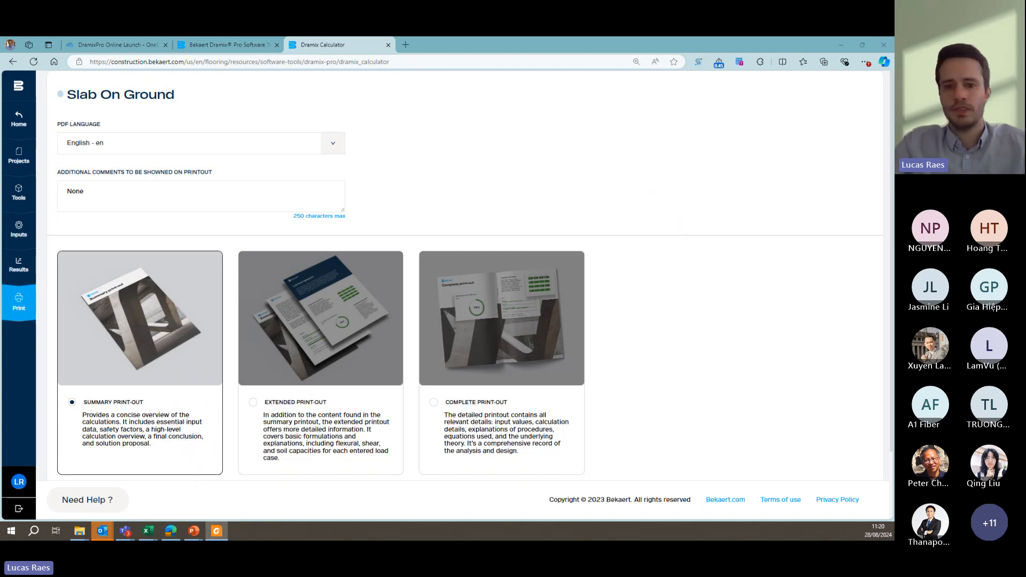
left_click_drag(221, 210, 443, 37)
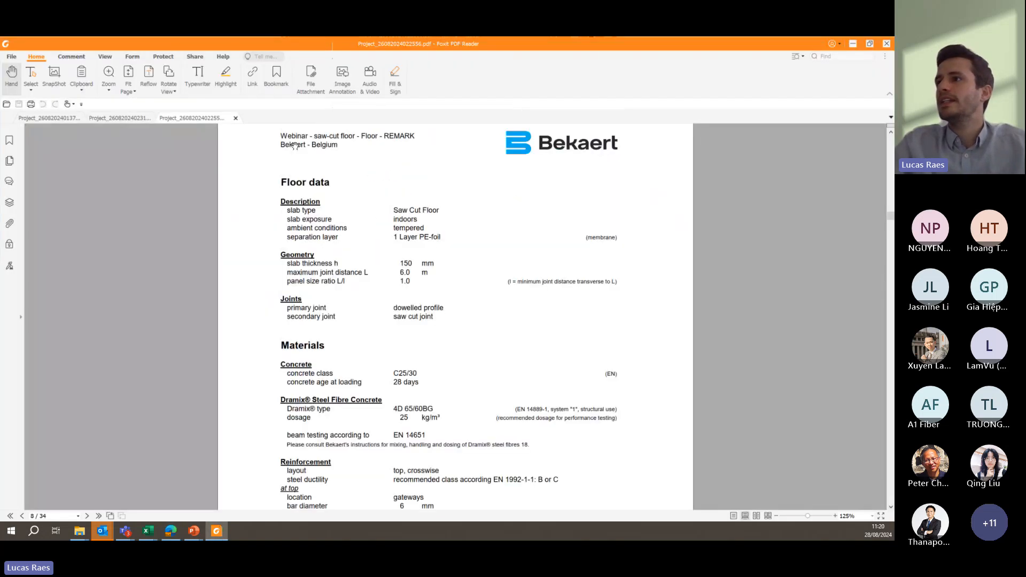
scroll(193, 133, "up", 3)
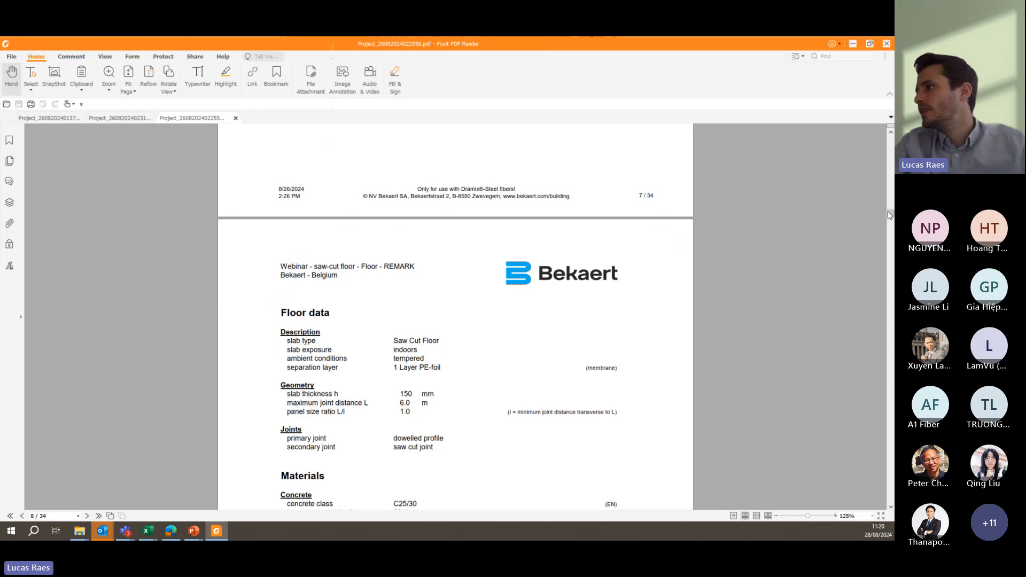
left_click_drag(889, 215, 890, 140)
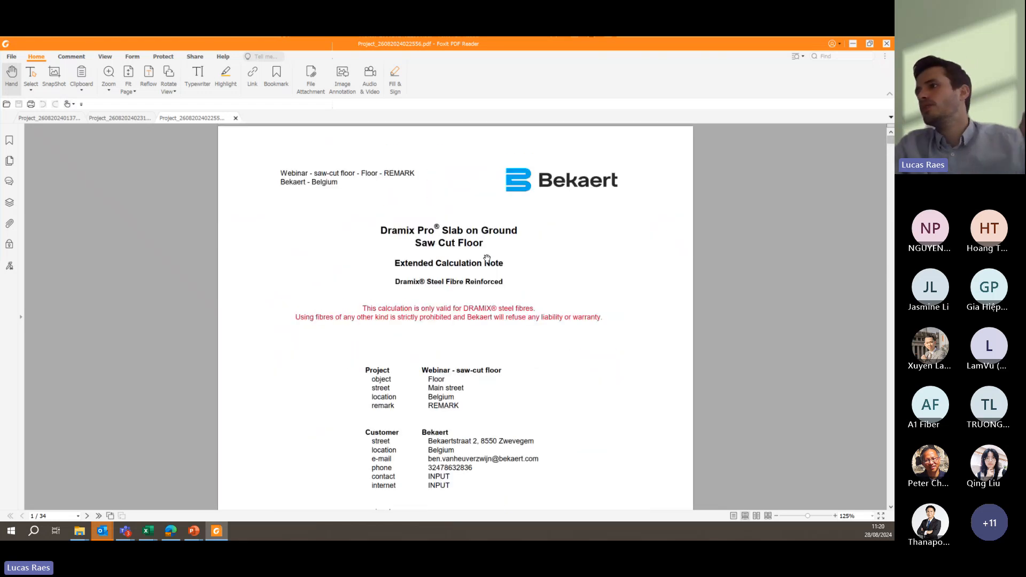
scroll(484, 257, "down", 6)
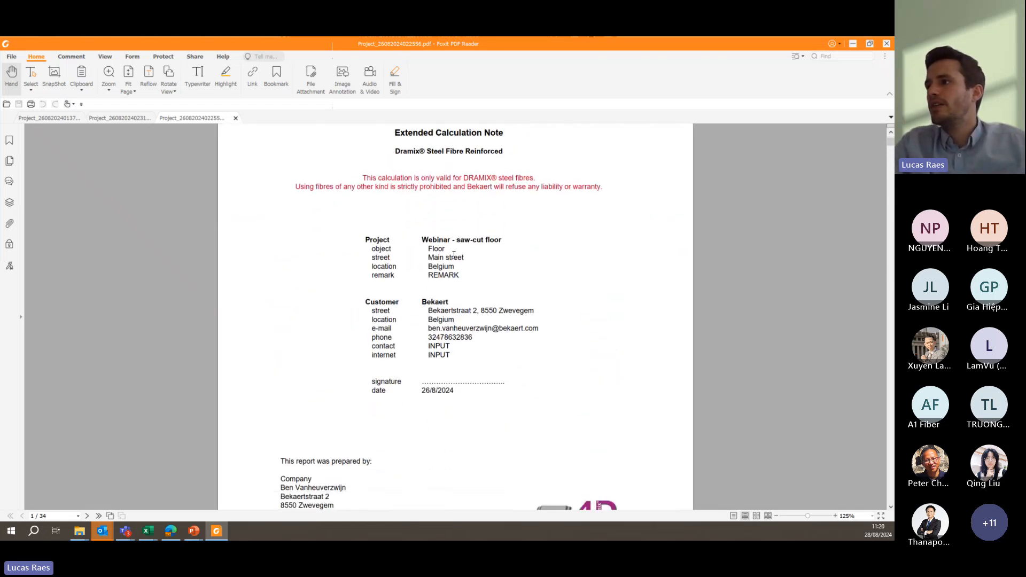
scroll(437, 264, "down", 18)
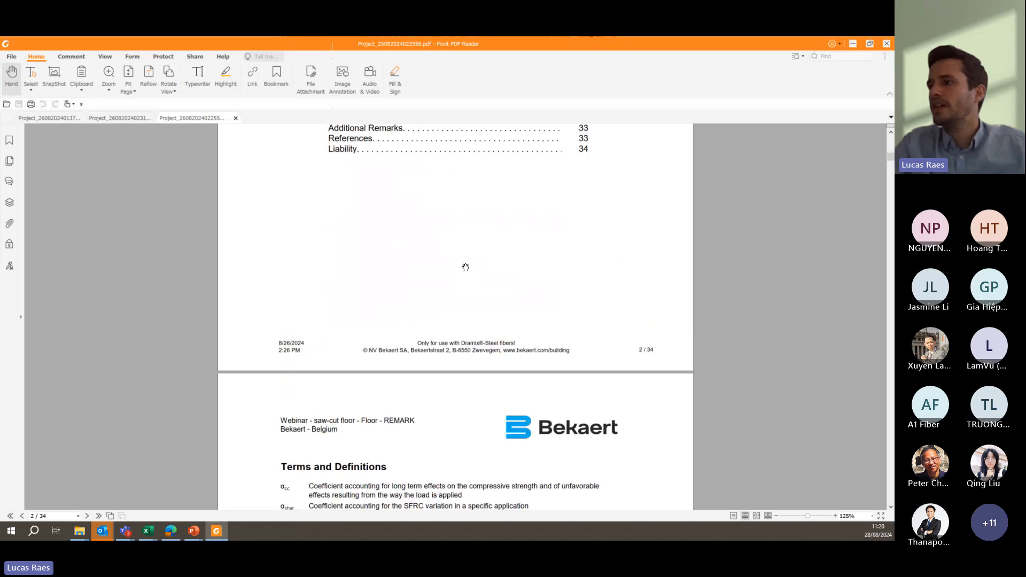
scroll(431, 297, "down", 4)
scroll(425, 295, "down", 2)
scroll(422, 293, "up", 1)
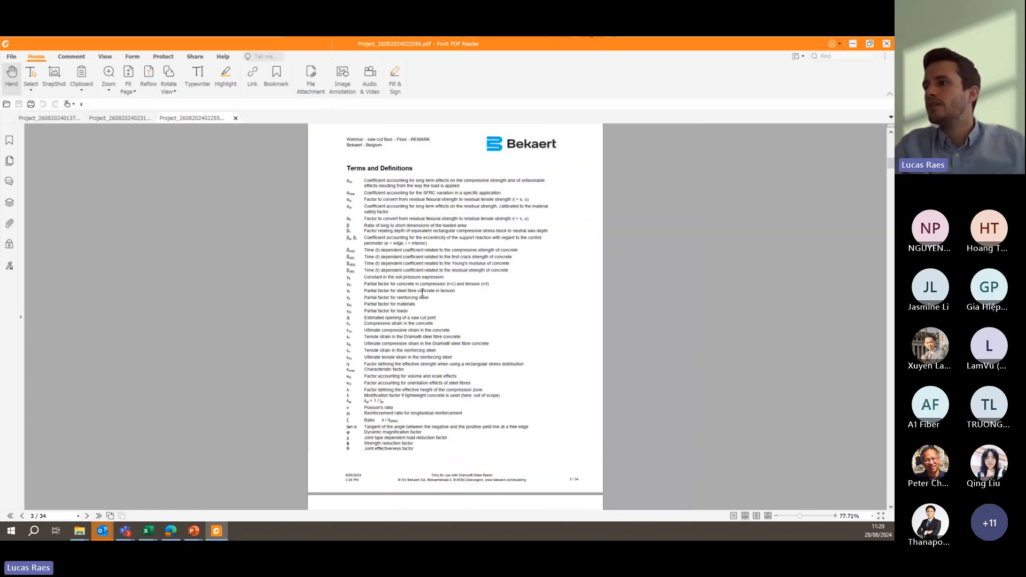
- Examine the report's floor data, material properties, safety factors, reinforcement layout, soil properties and joints pages
scroll(422, 292, "down", 20)
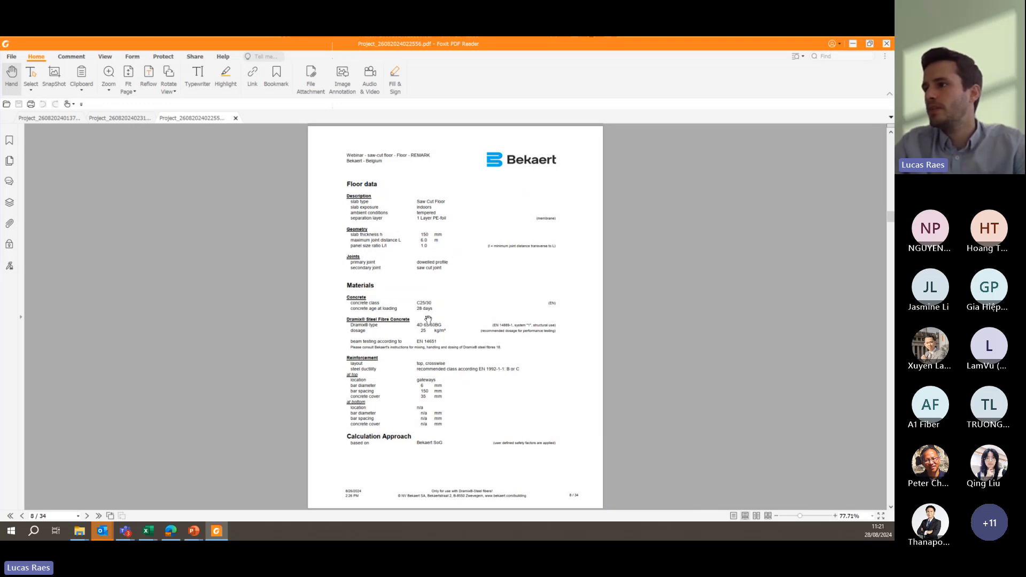
scroll(430, 364, "down", 1)
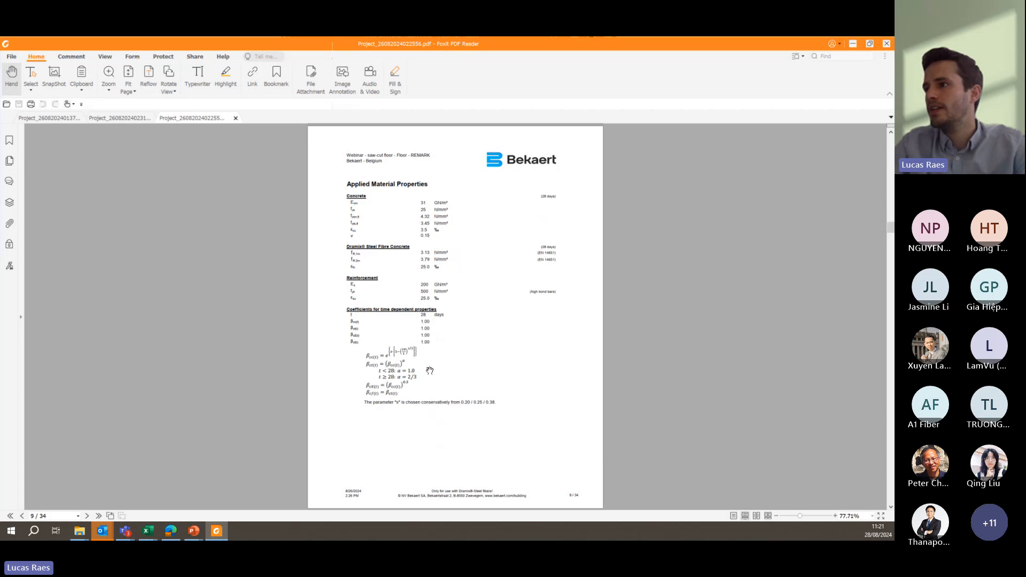
scroll(416, 245, "down", 1)
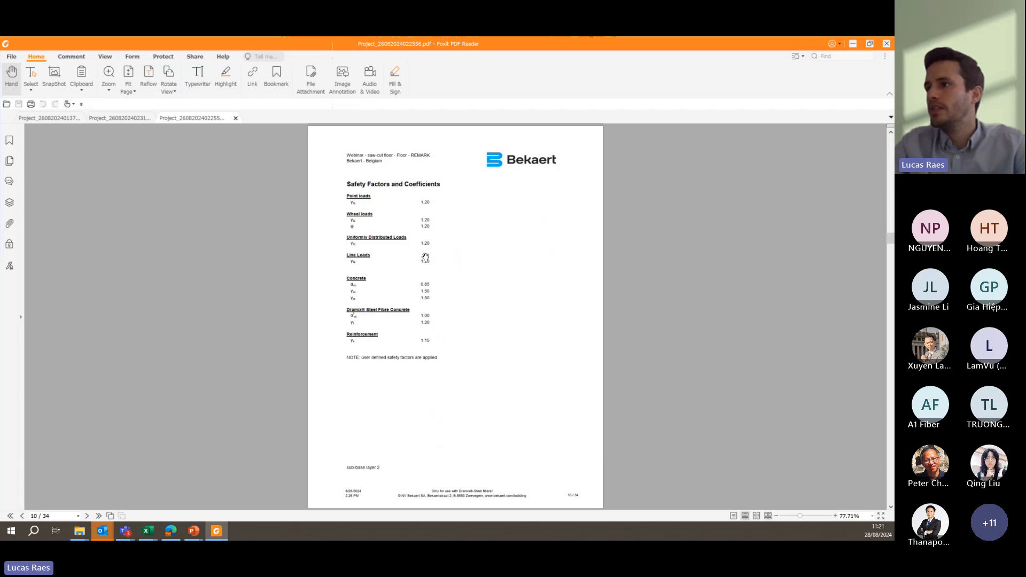
scroll(434, 319, "down", 1)
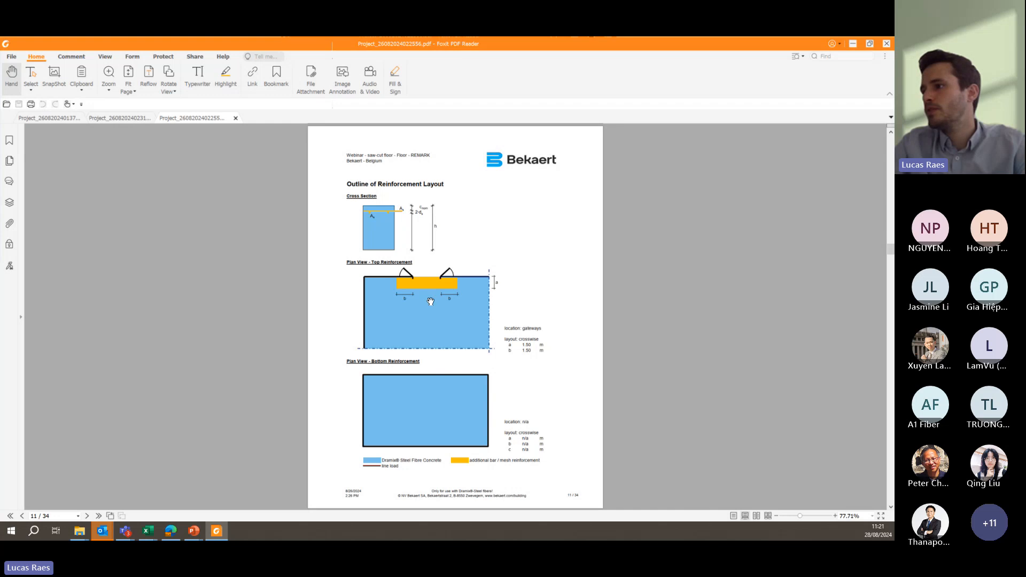
scroll(523, 418, "down", 1)
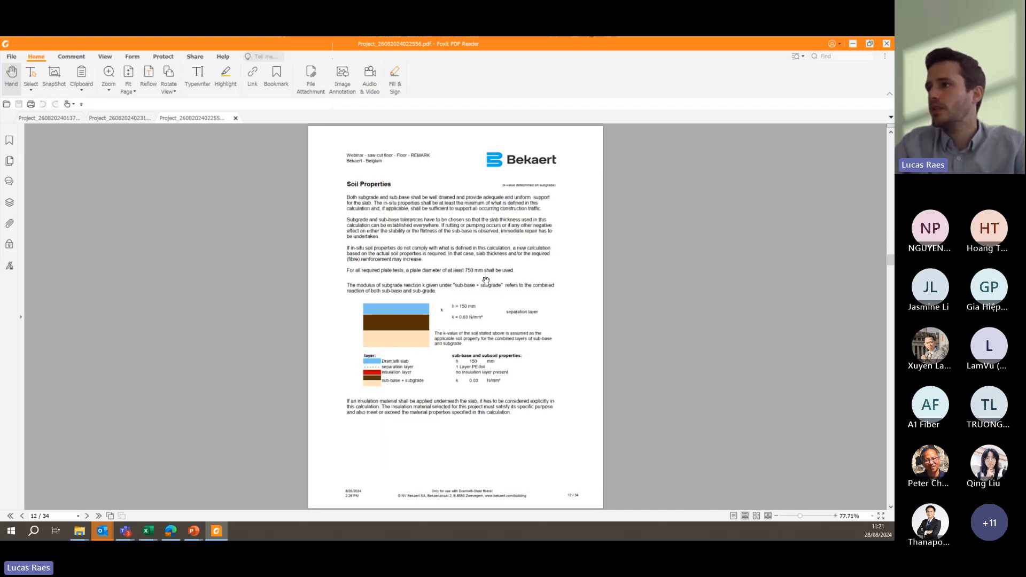
scroll(417, 276, "down", 1)
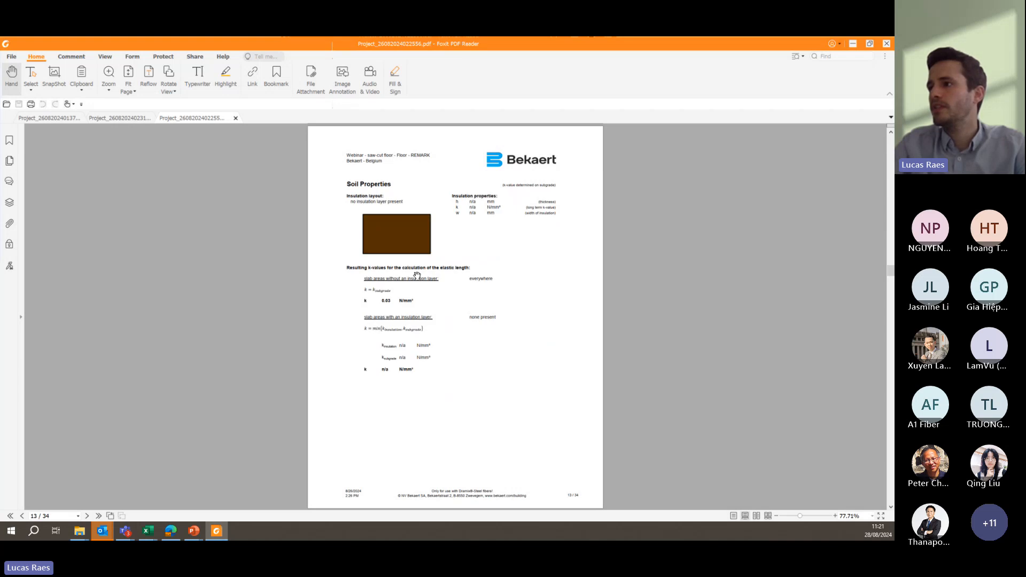
scroll(419, 283, "down", 3)
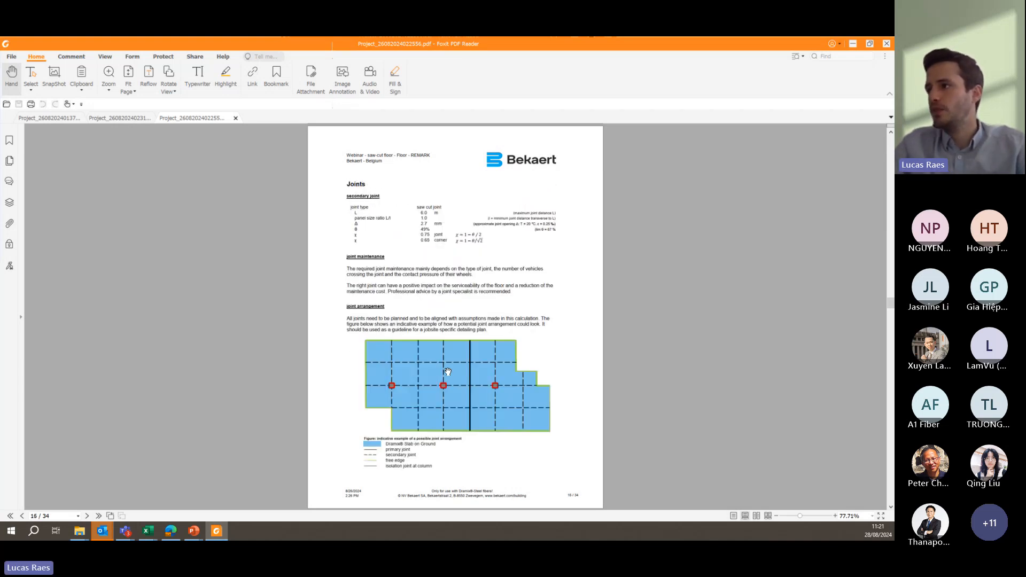
- Review the report's Loads and Locations tables for point, wheel, uniformly distributed and line loads
scroll(391, 253, "down", 1)
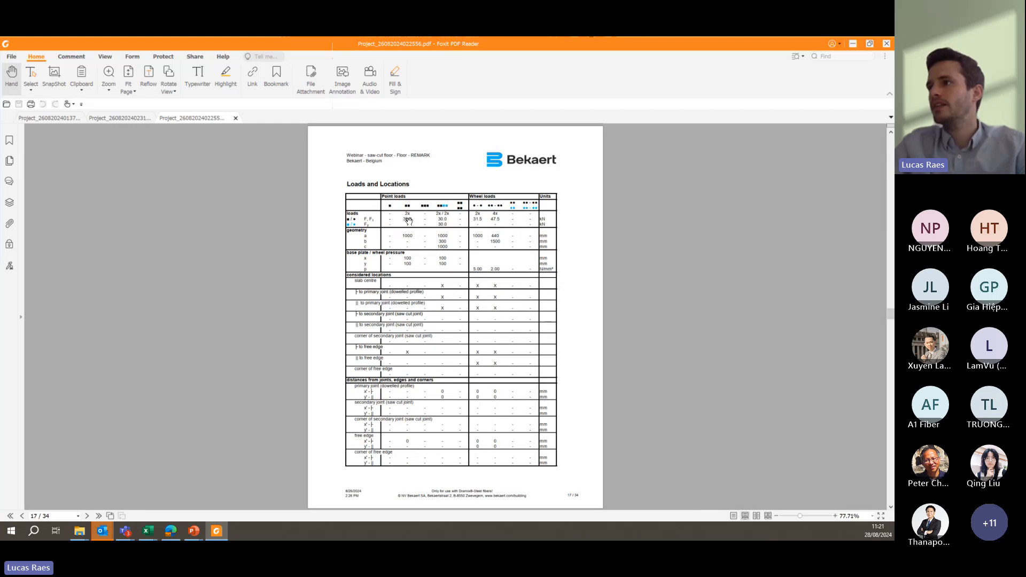
scroll(408, 221, "up", 2, "ctrl")
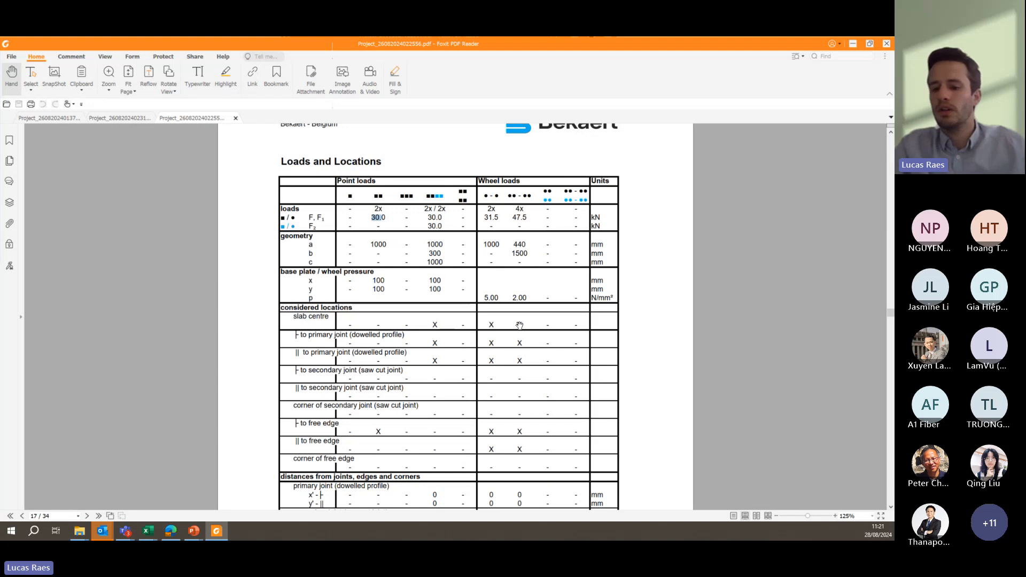
scroll(520, 320, "down", 3)
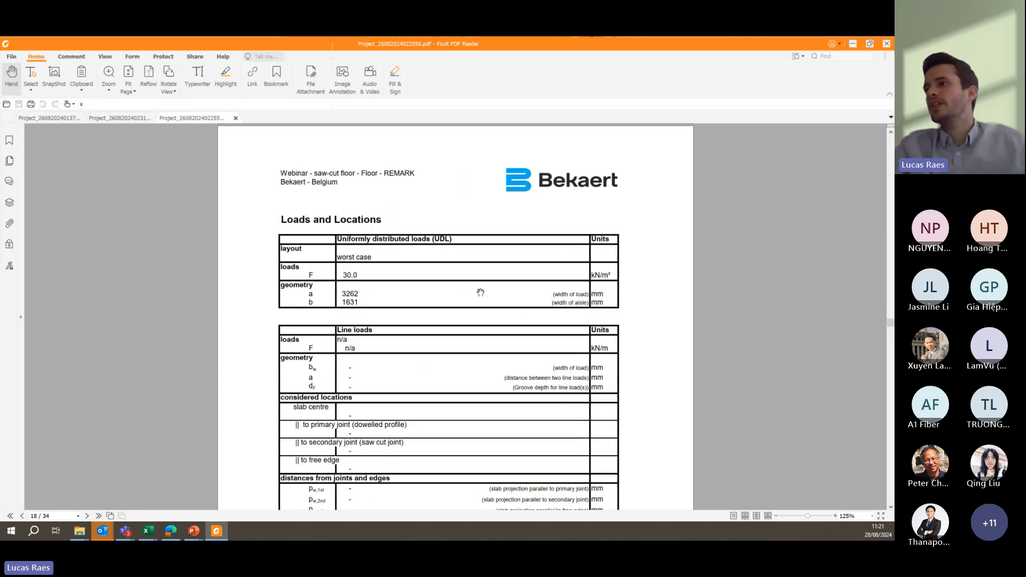
- Examine the report's sectional and system moment capacity pages and the 4 points in line and 1 axle - 2 wheels load cases
scroll(480, 292, "down", 1)
scroll(477, 291, "down", 5)
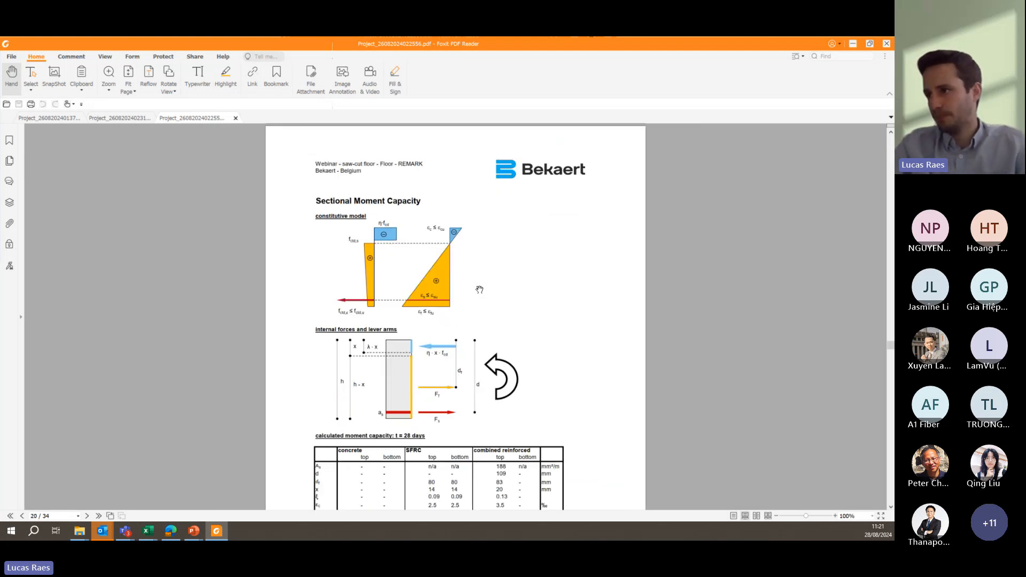
scroll(474, 289, "down", 3)
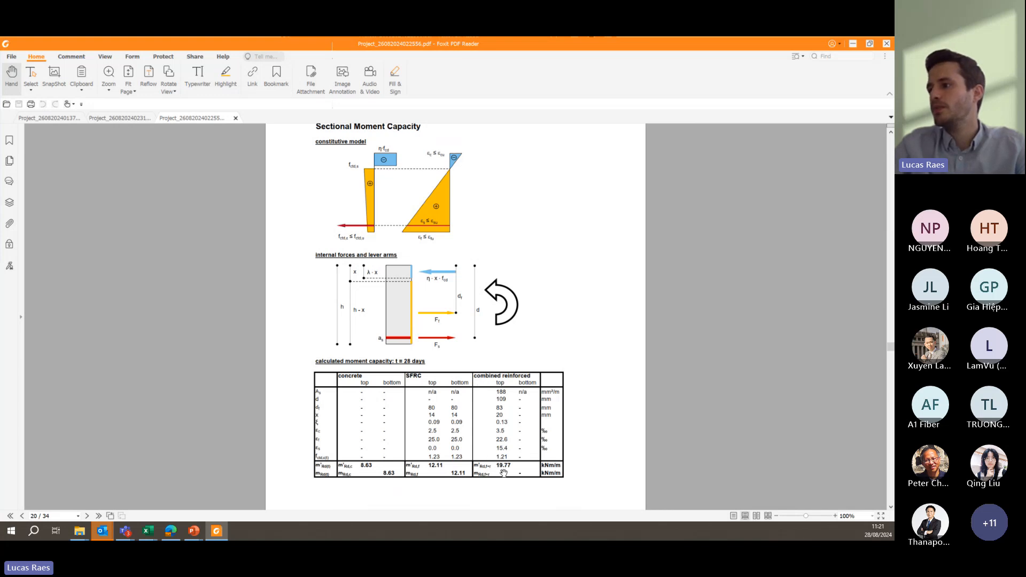
scroll(506, 468, "down", 10)
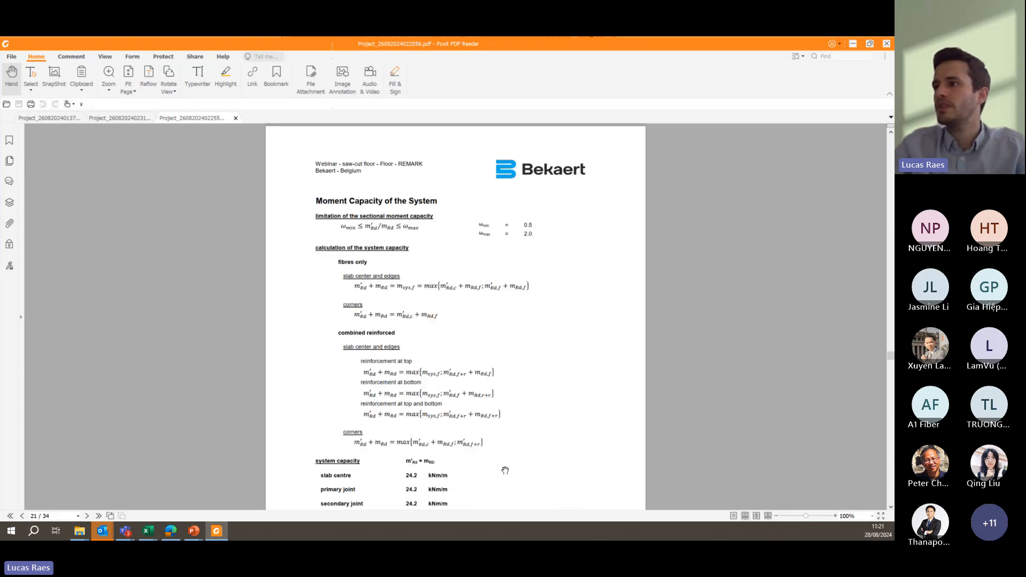
scroll(505, 470, "down", 5)
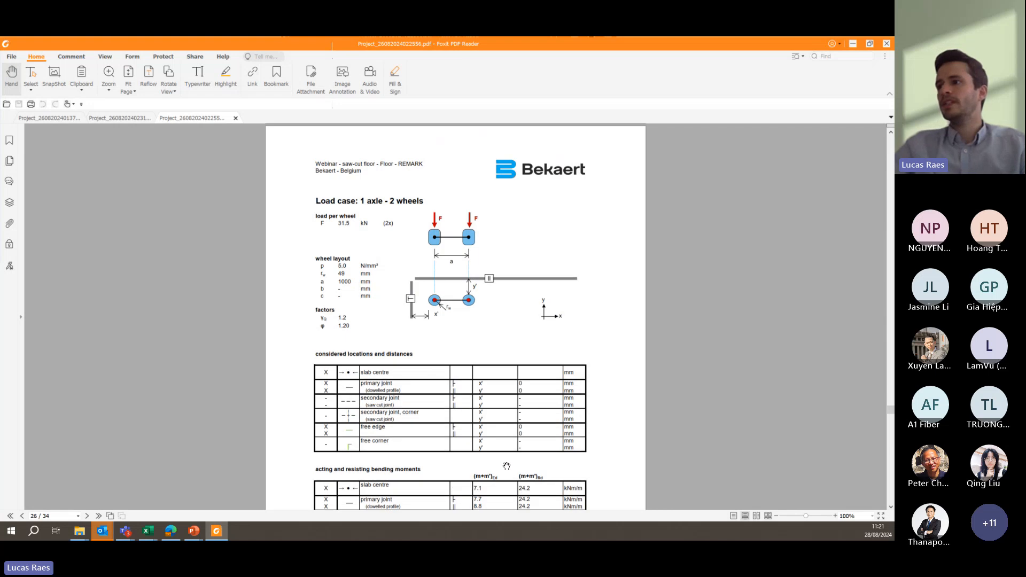
scroll(506, 466, "up", 5)
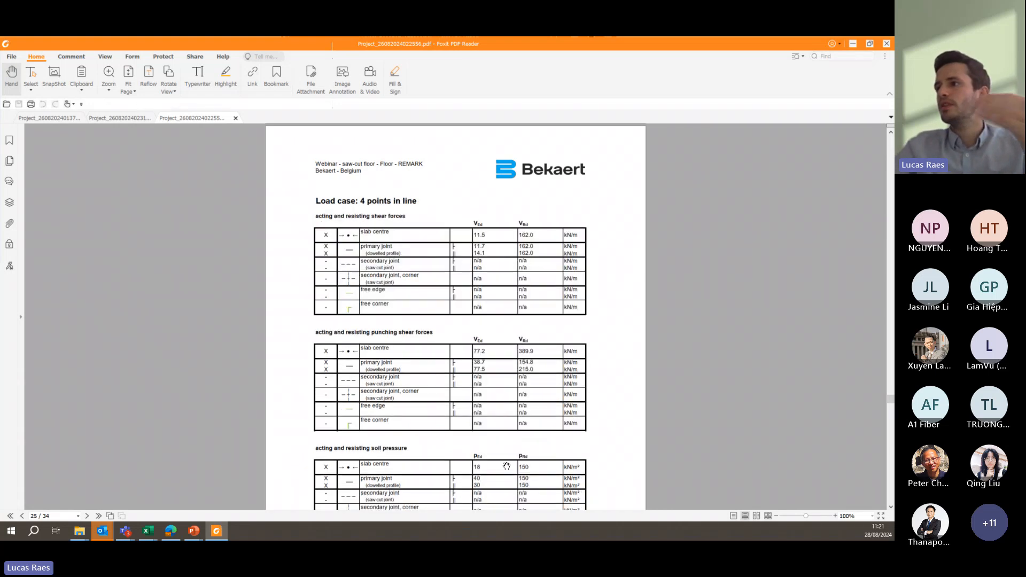
scroll(506, 466, "down", 5)
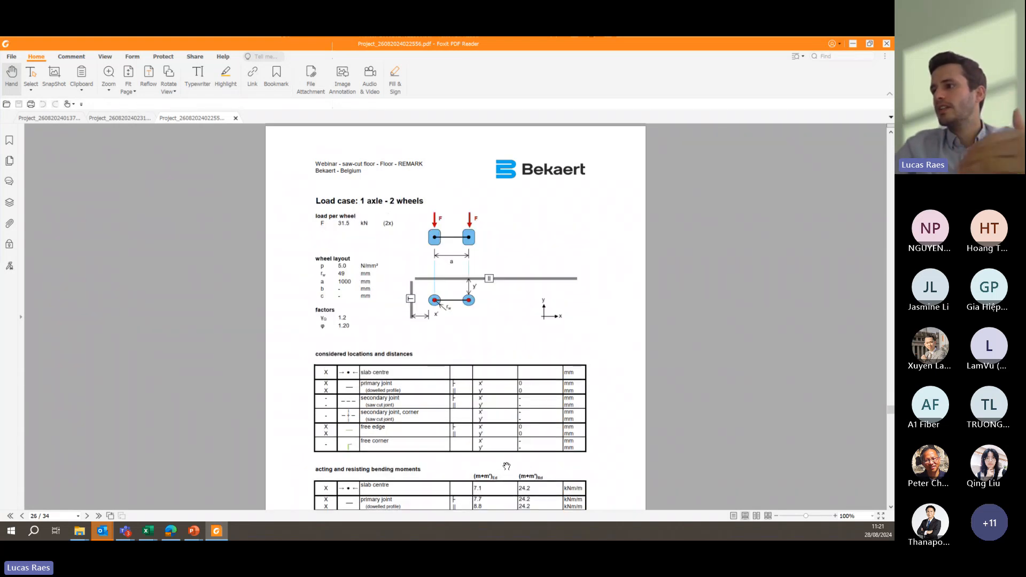
- Return to the report's point and wheel load table and review the considered locations and joint and edge distances
scroll(506, 466, "up", 20)
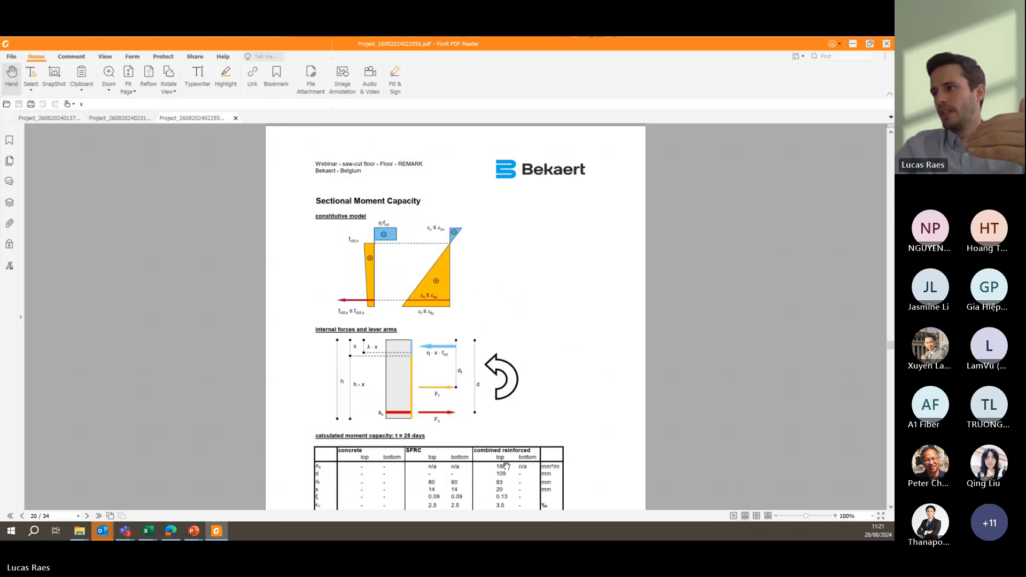
scroll(507, 466, "up", 15)
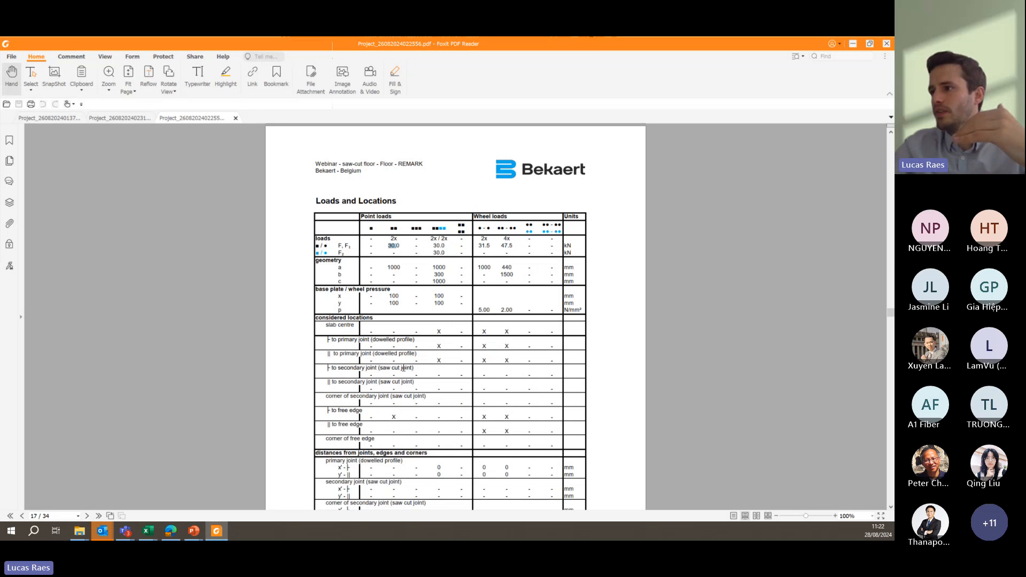
scroll(401, 367, "down", 1)
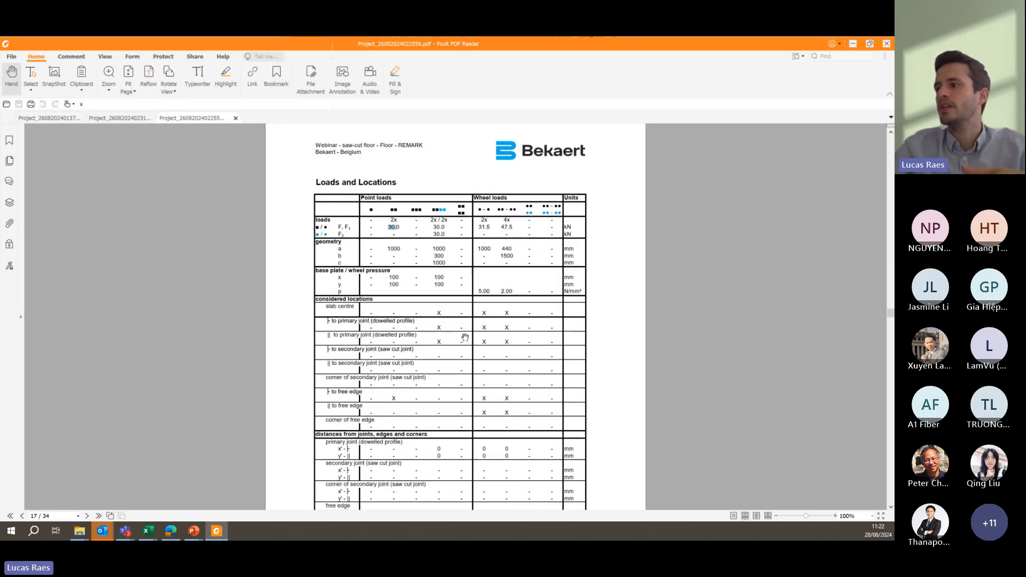
scroll(452, 433, "down", 2)
scroll(478, 390, "down", 1)
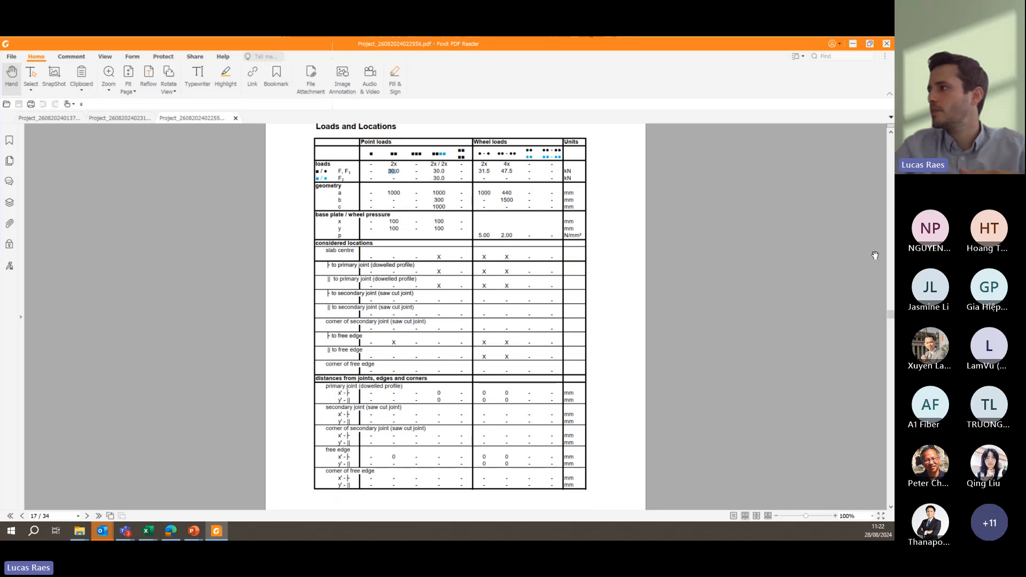
- Review the report's Conclusion and Proposal page and switch back to the DramixPro presentation in PowerPoint
left_click_drag(890, 316, 891, 478)
scroll(452, 227, "up", 3)
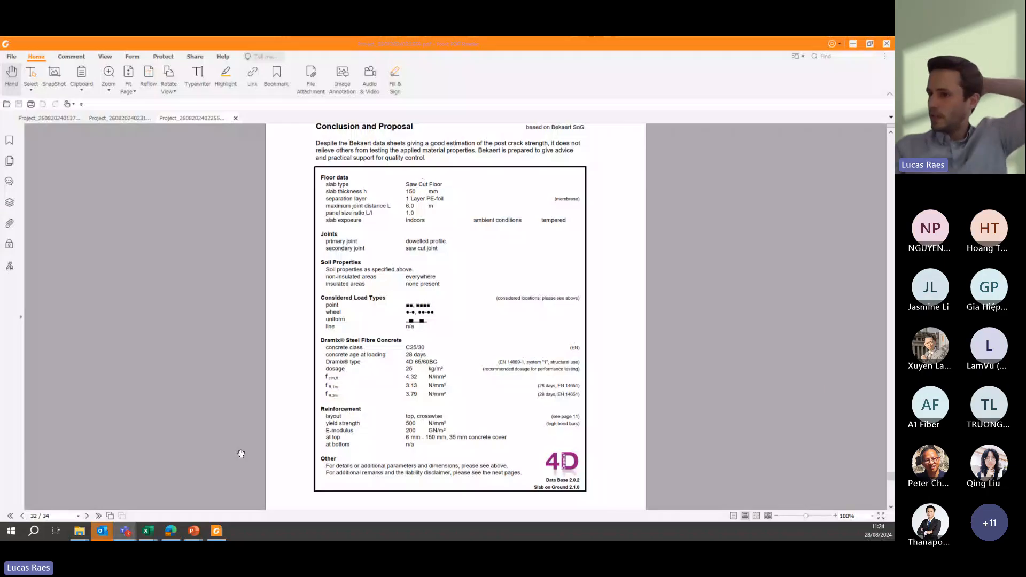
mouse_move(193, 529)
left_click(213, 494)
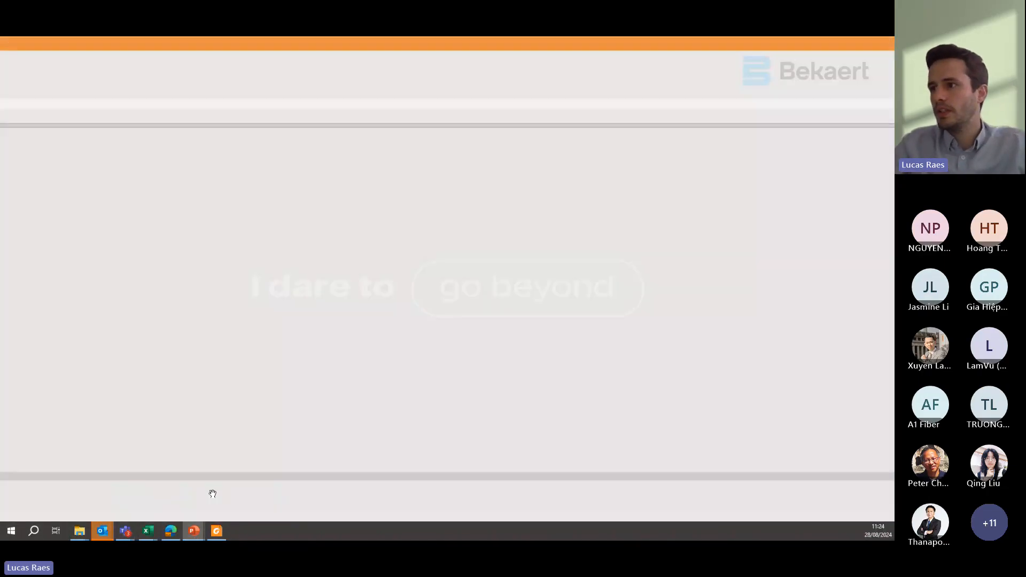
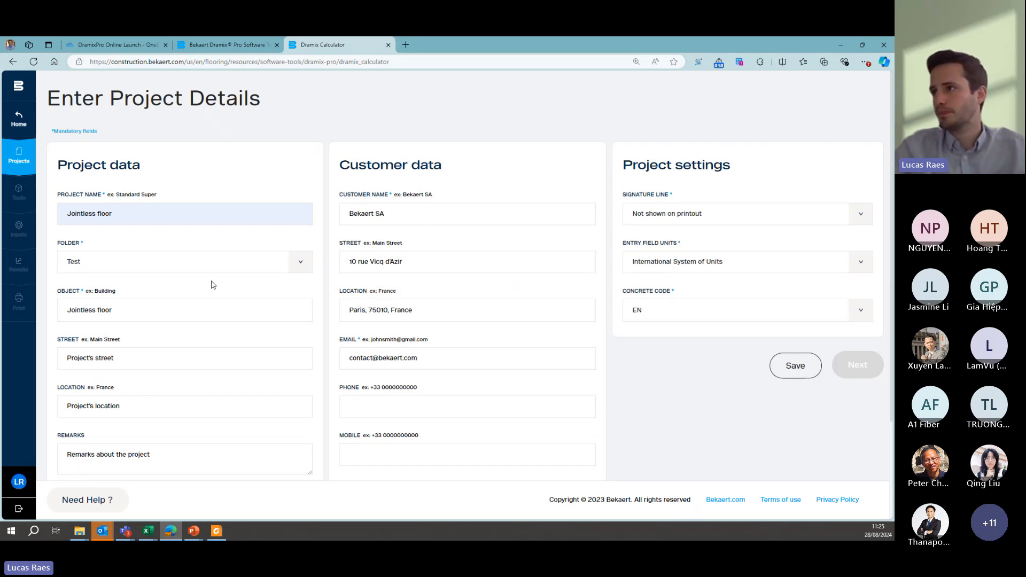
- Fill the customer data with the saved "test" entry, save the project details and proceed to the Slab on ground inputs
left_click(413, 217)
type("Tes")
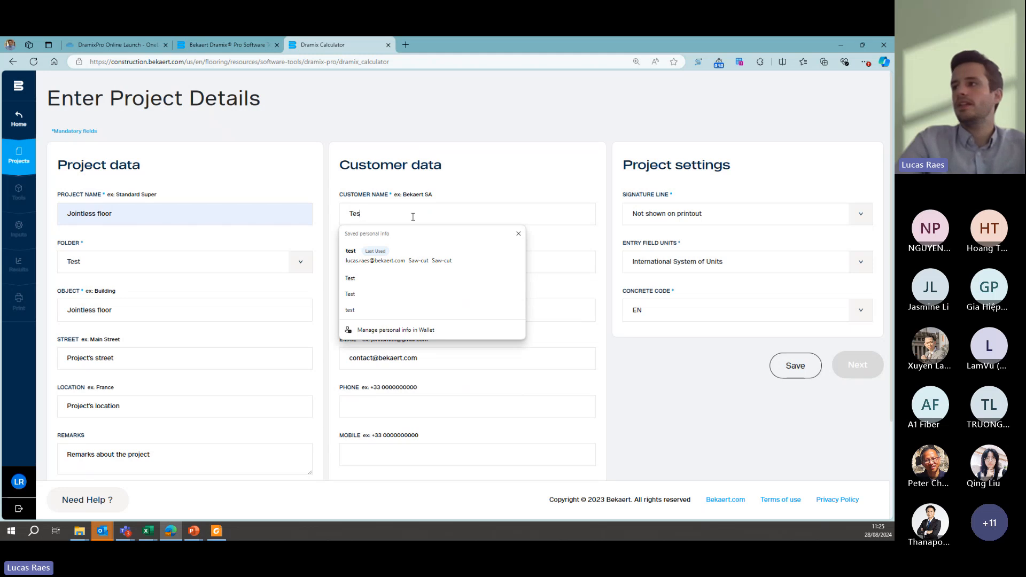
left_click(380, 256)
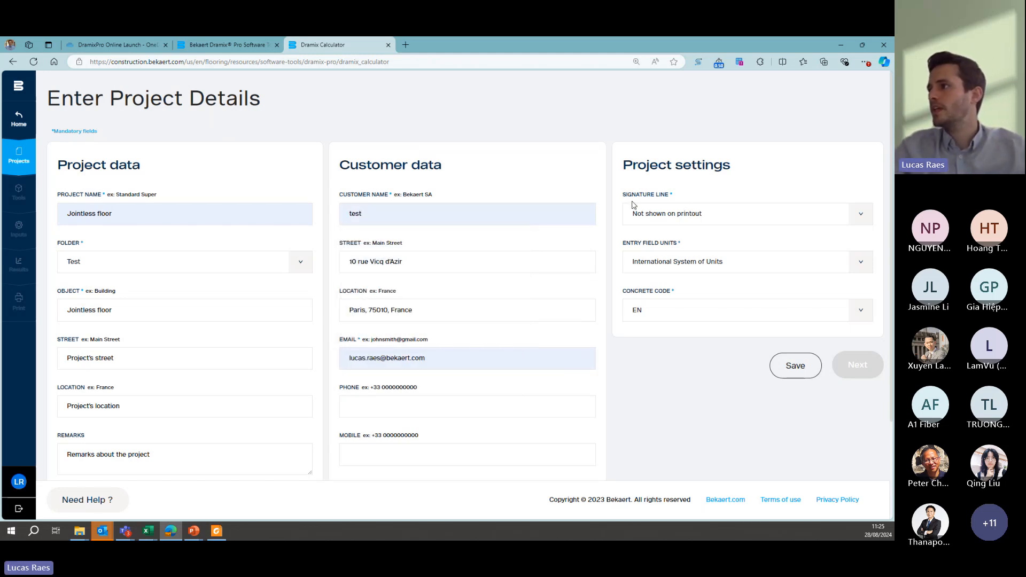
left_click(789, 368)
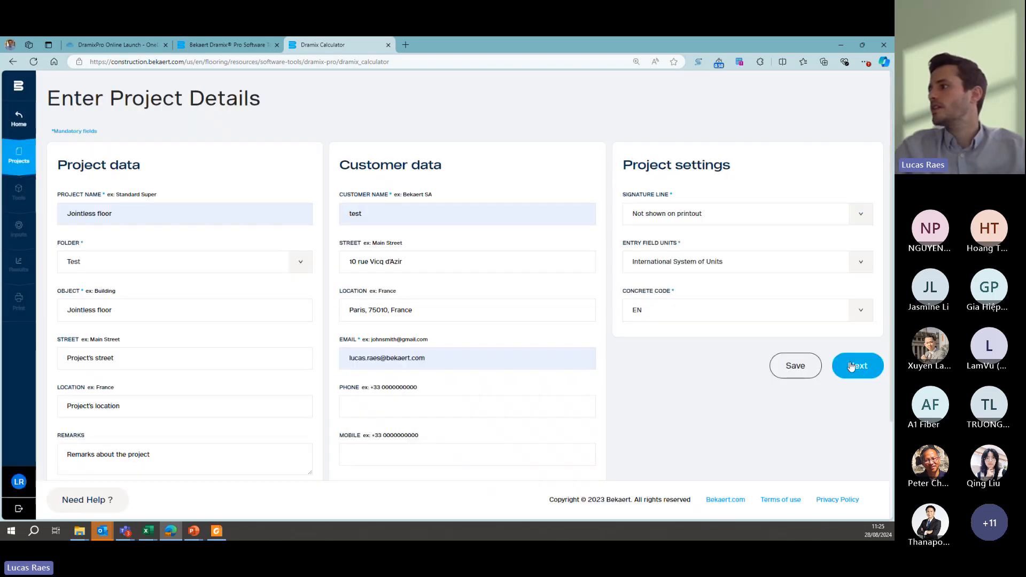
left_click(851, 367)
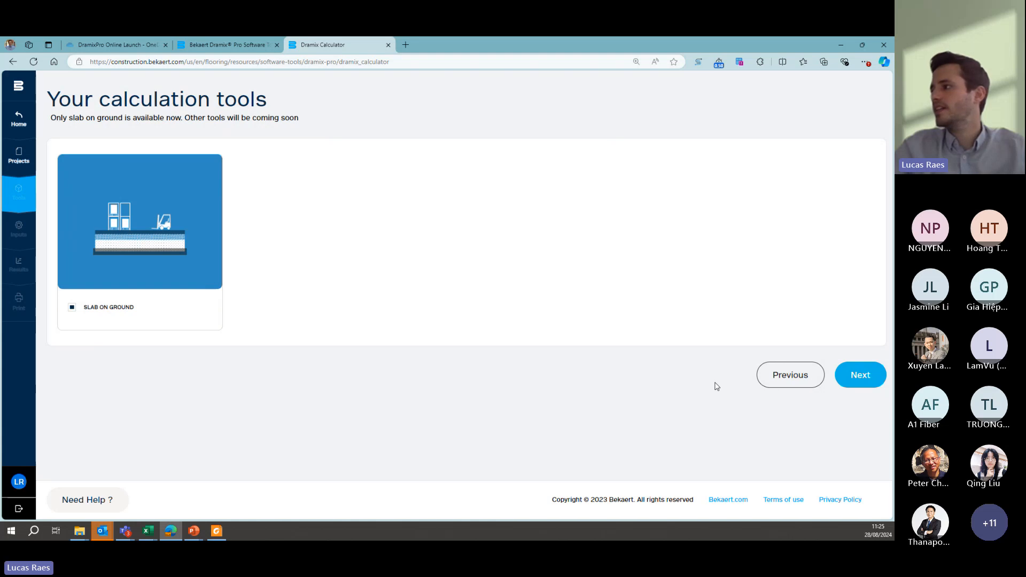
left_click(868, 378)
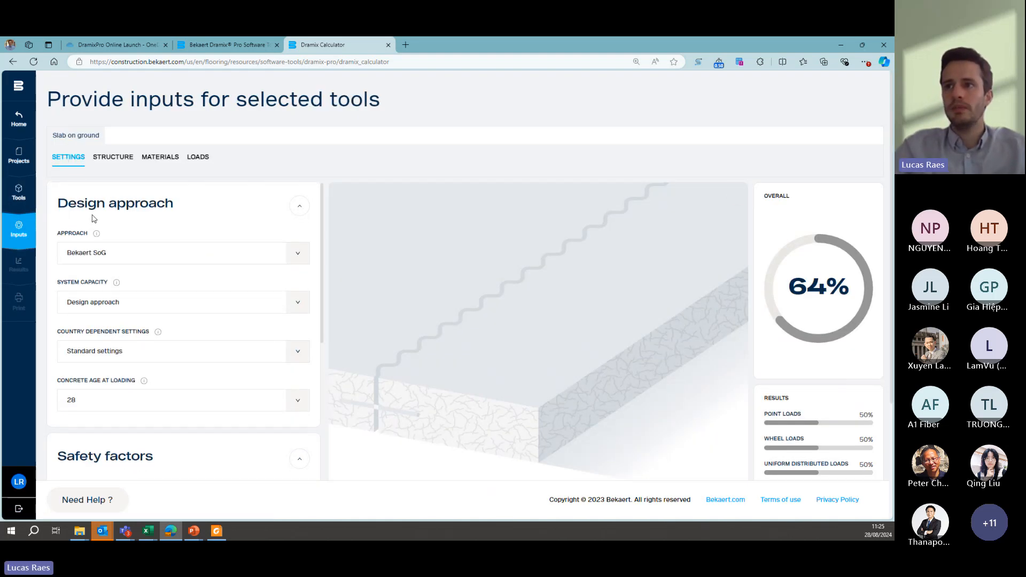
- Review the slab's design approach settings and material safety factors
scroll(89, 211, "down", 1)
scroll(91, 214, "up", 1)
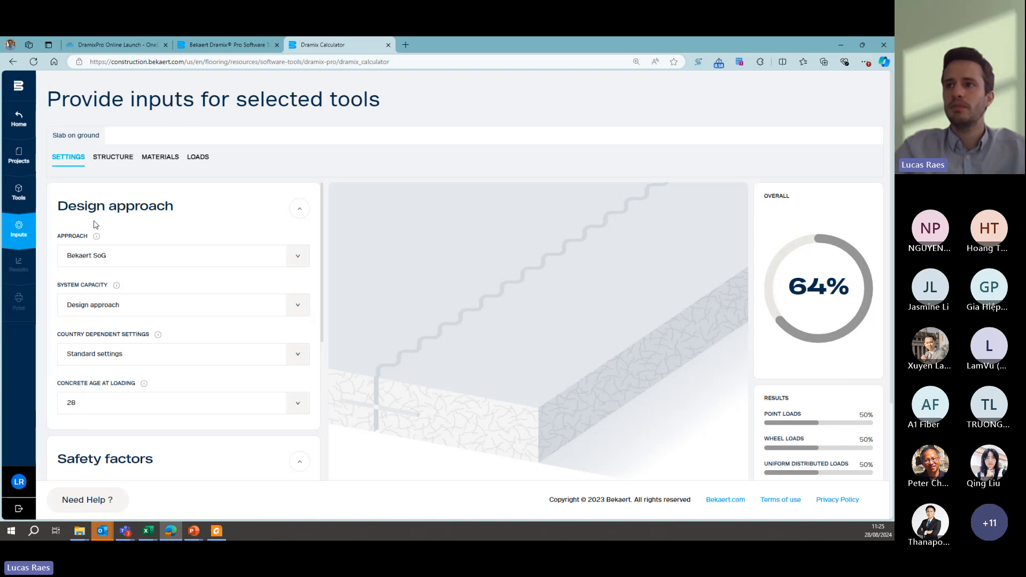
scroll(96, 223, "down", 1)
scroll(96, 226, "down", 1)
scroll(80, 259, "down", 1)
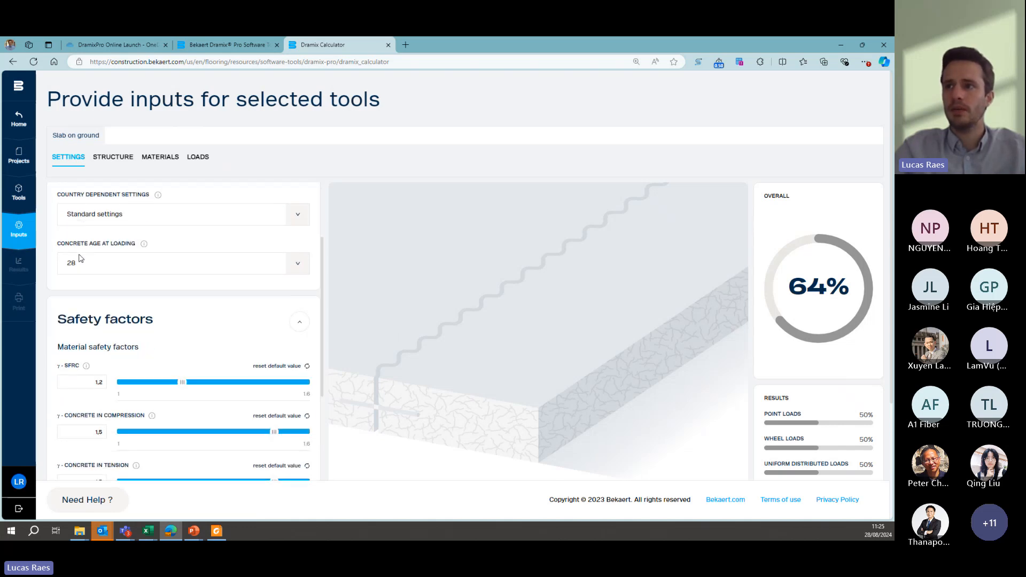
scroll(111, 212, "up", 3)
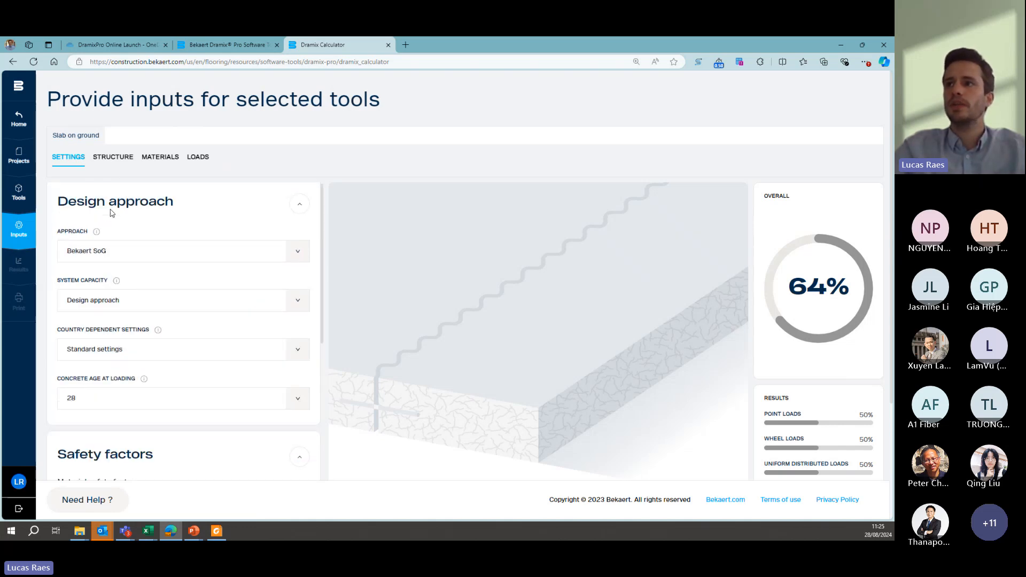
- Configure the jointless floor's slab data with 180 mm thickness, 40 m maximum panel length and a maximum panel ratio of 1,2
left_click(112, 159)
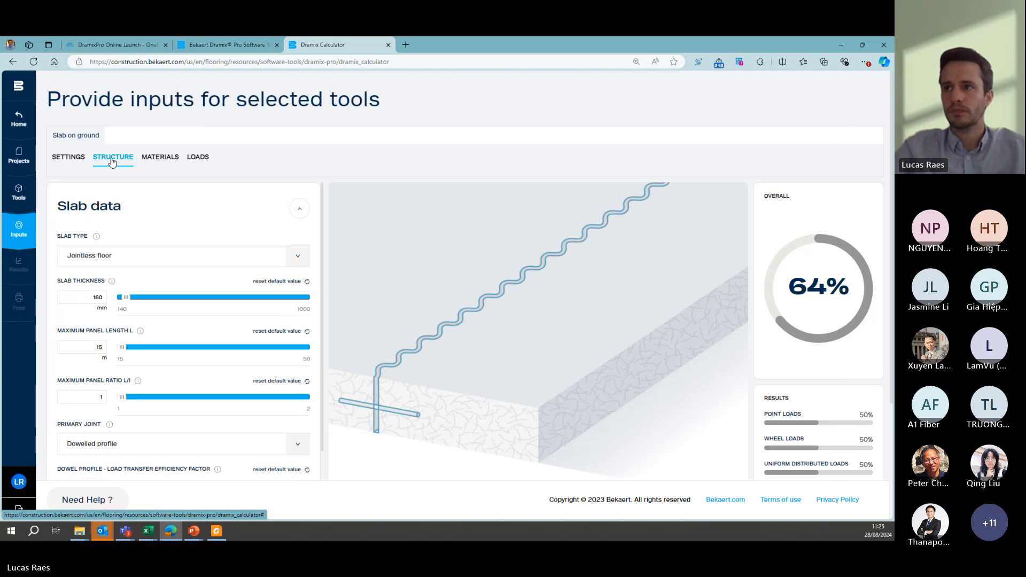
left_click_drag(91, 298, 102, 293)
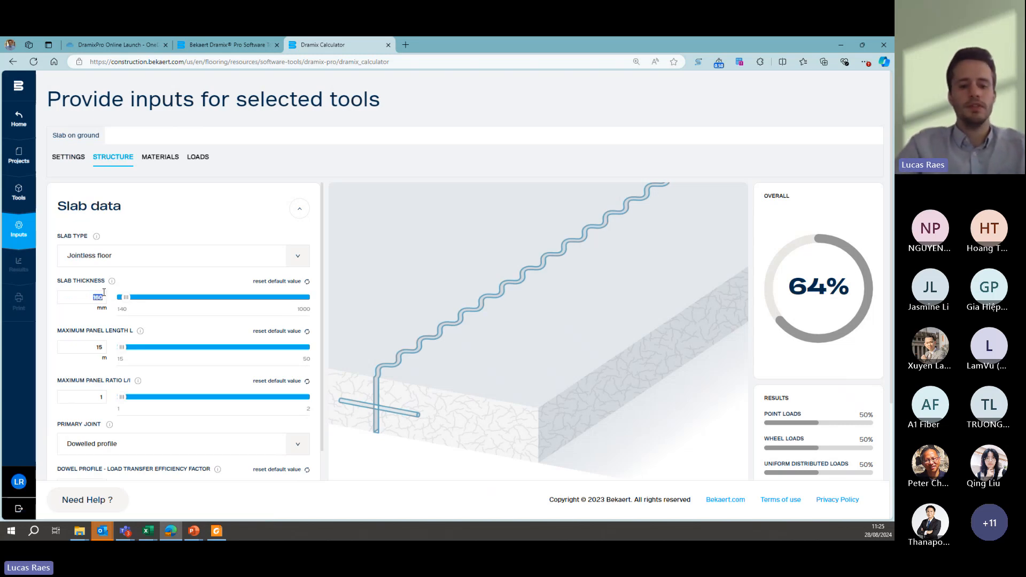
type("180")
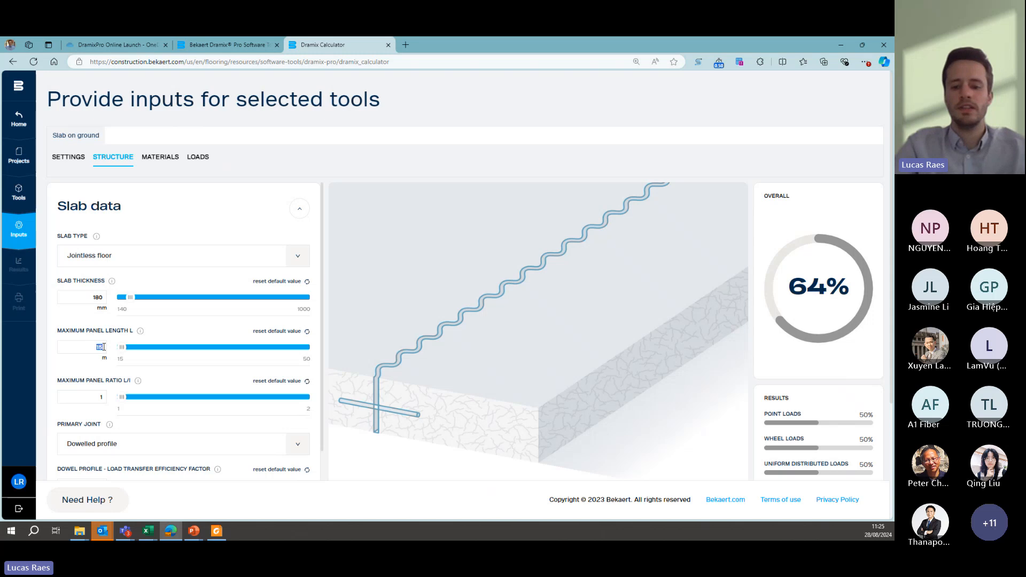
type("740")
key("BackSpace")
key("BackSpace")
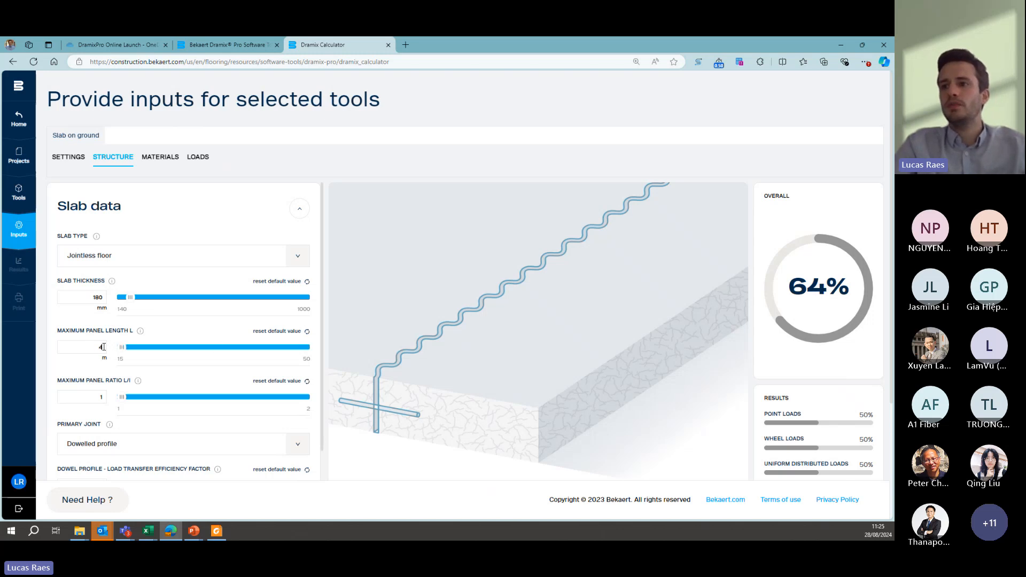
type("40")
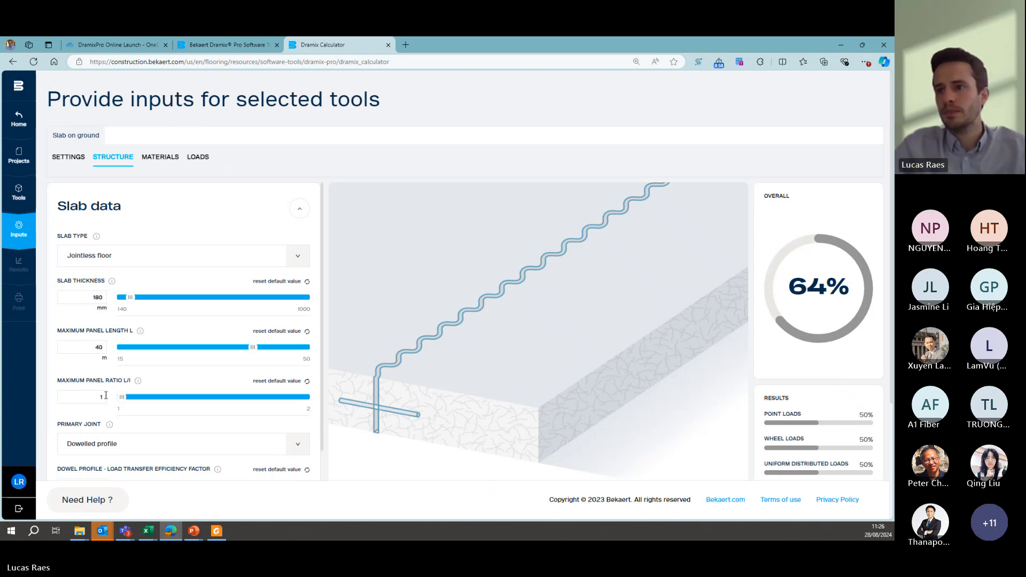
scroll(104, 395, "down", 1)
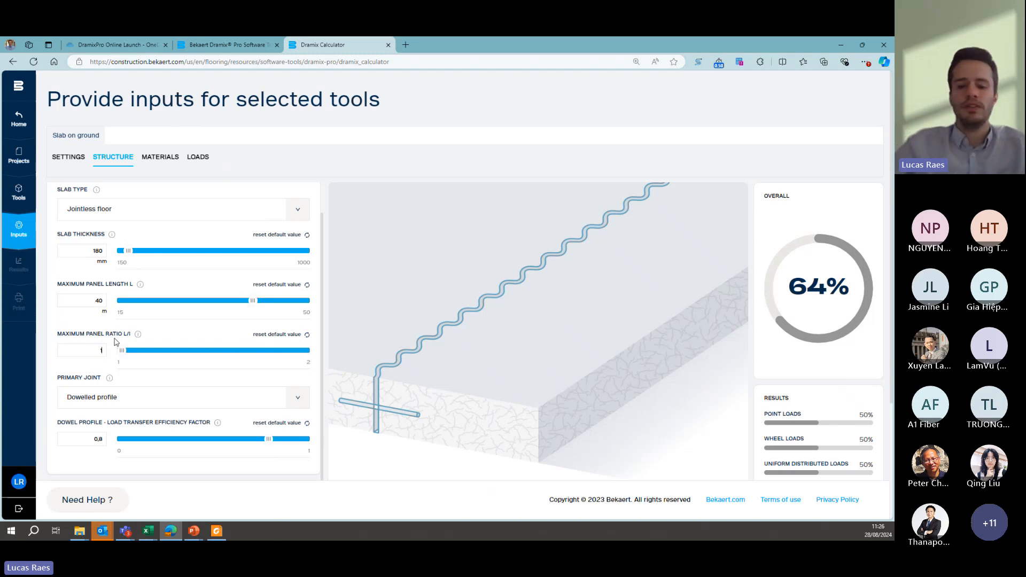
type("2")
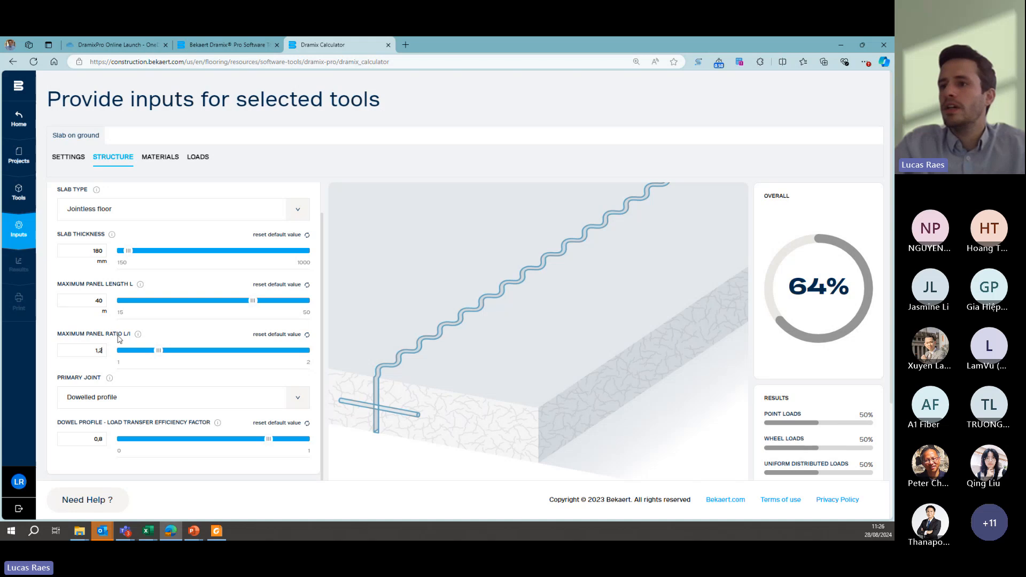
- Review the primary joint, auxiliary reinforcement and soil model inputs, including the subbase K-value and insulation layer, and return to the structure inputs
scroll(118, 339, "down", 3)
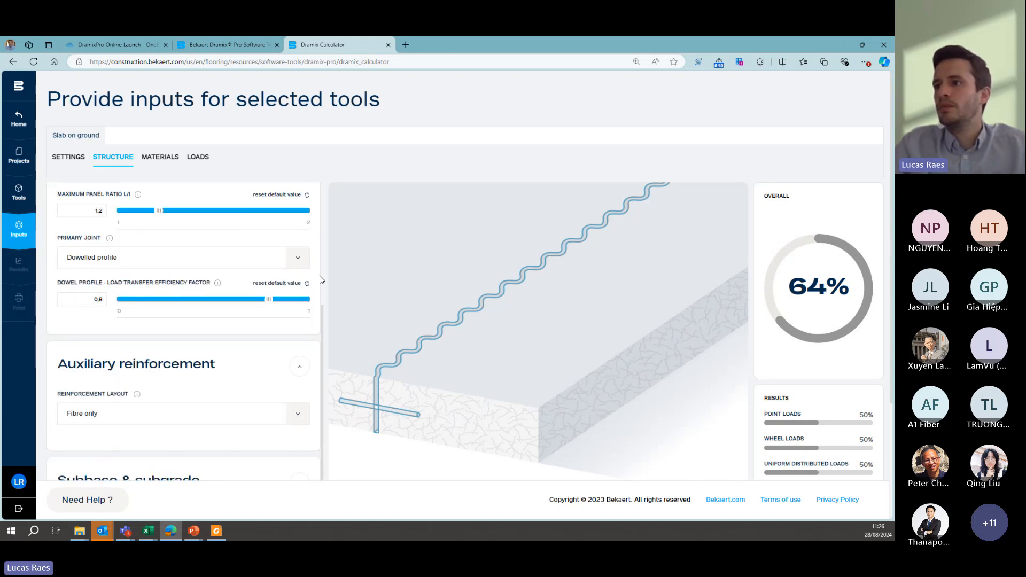
scroll(72, 321, "down", 2)
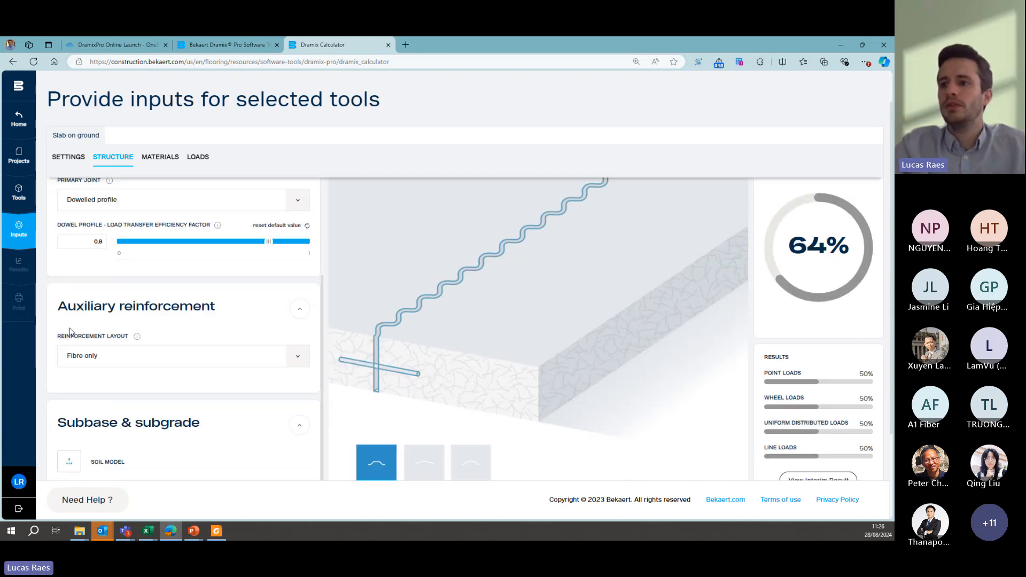
scroll(70, 332, "down", 1)
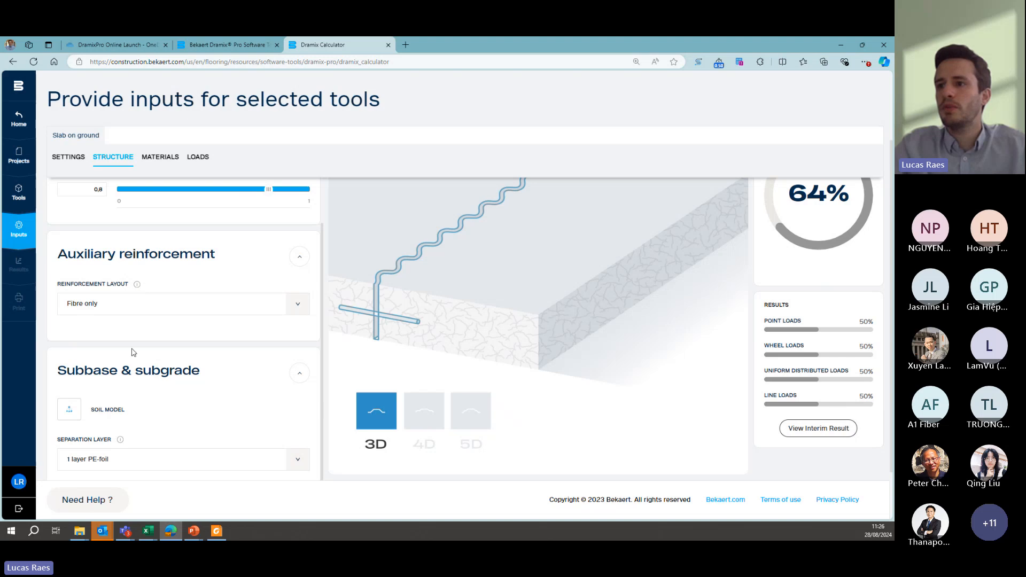
left_click(70, 411)
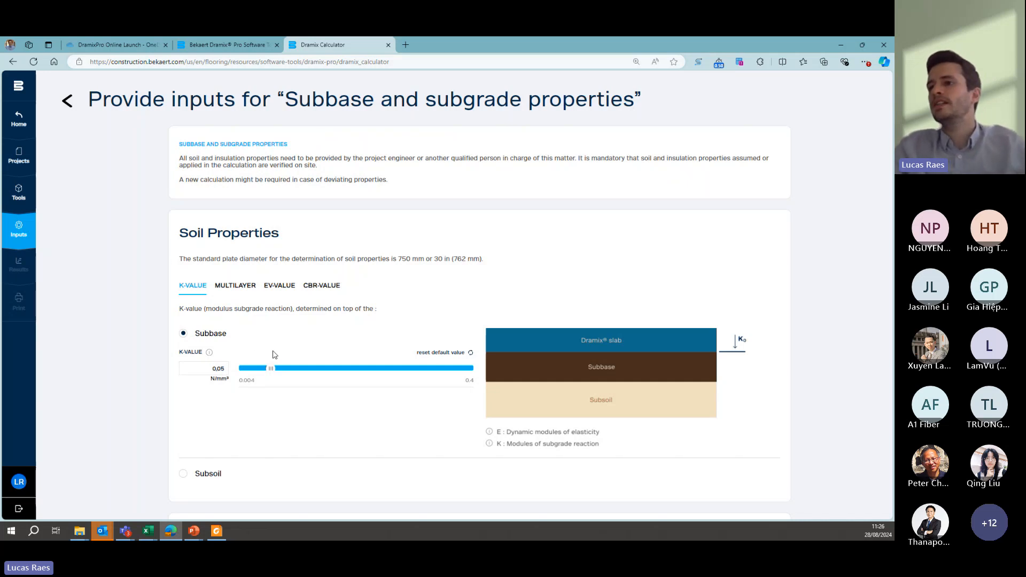
scroll(271, 348, "down", 2)
scroll(472, 350, "down", 3)
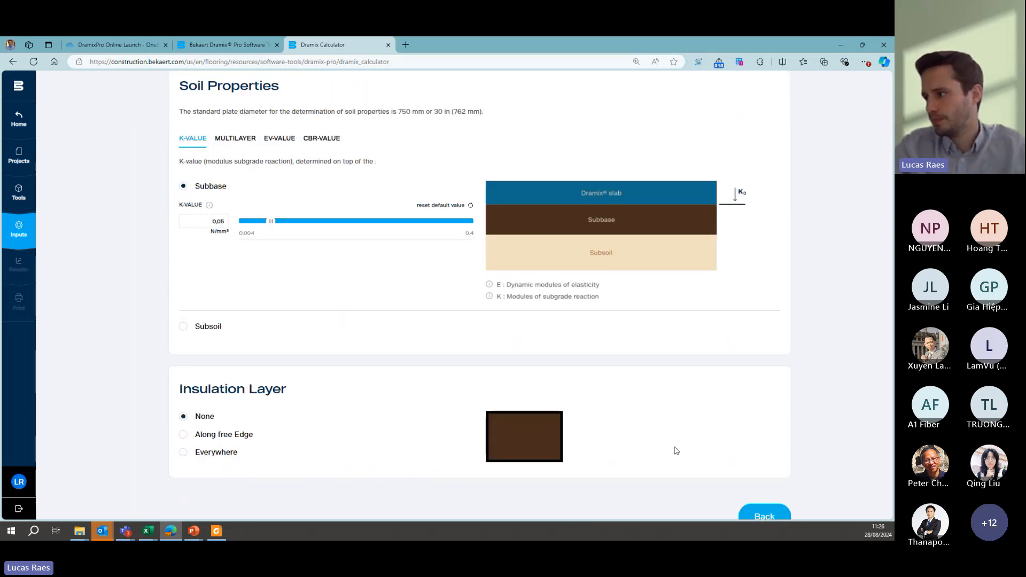
left_click(761, 491)
- Set the separation layer under the slab to 2 layer PE-foil
scroll(287, 320, "down", 1)
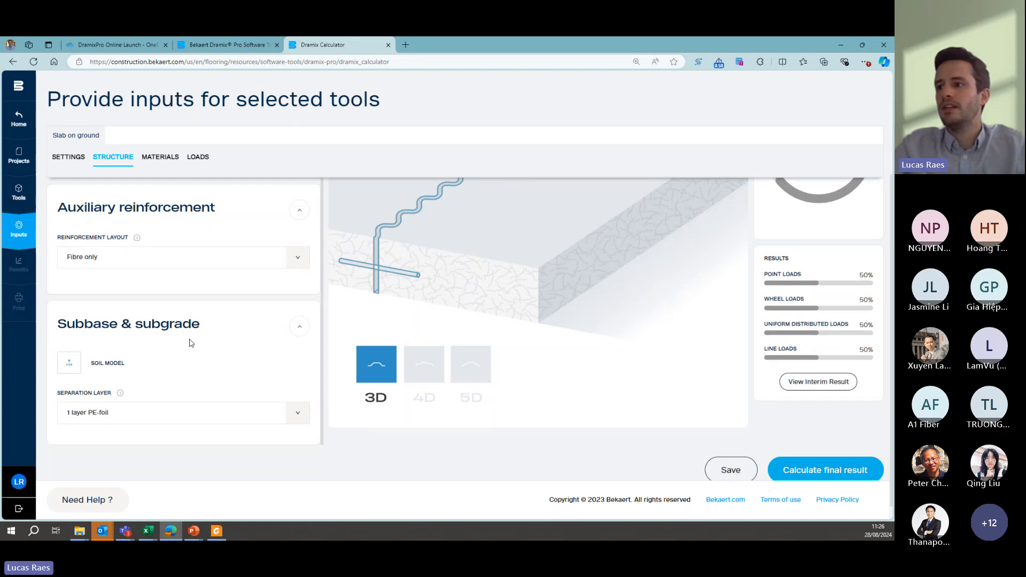
left_click(304, 421)
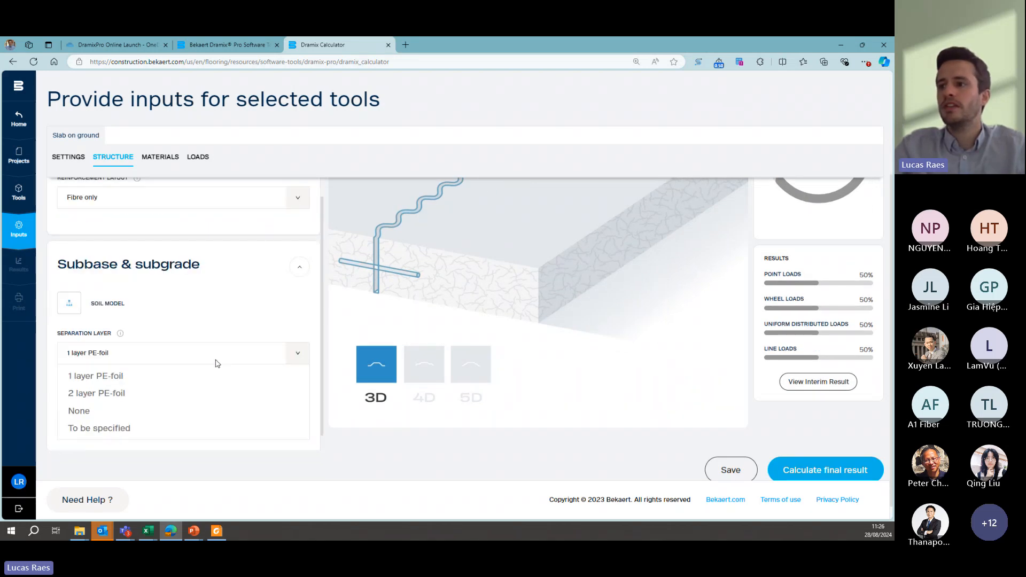
left_click(114, 378)
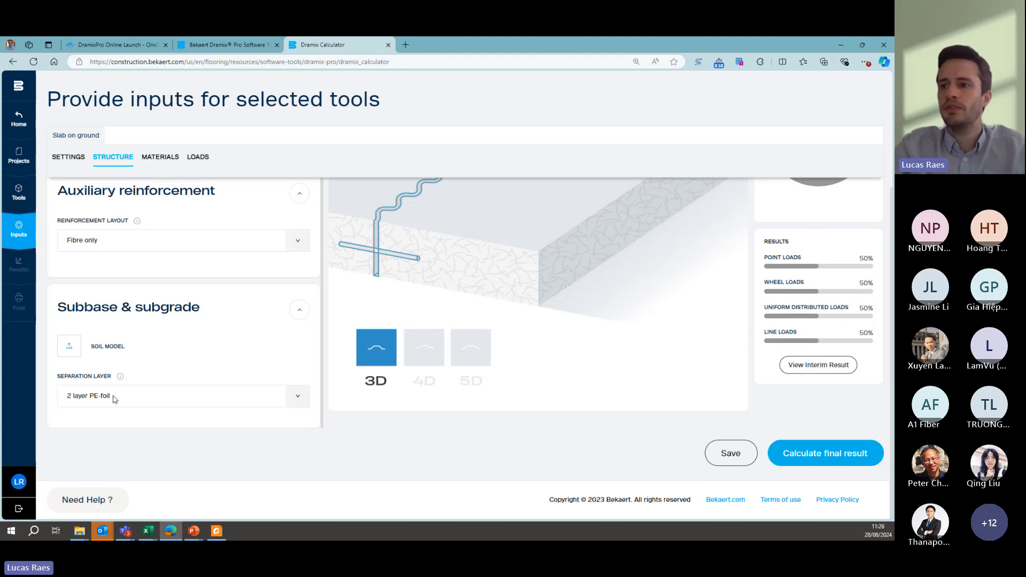
scroll(128, 361, "up", 4)
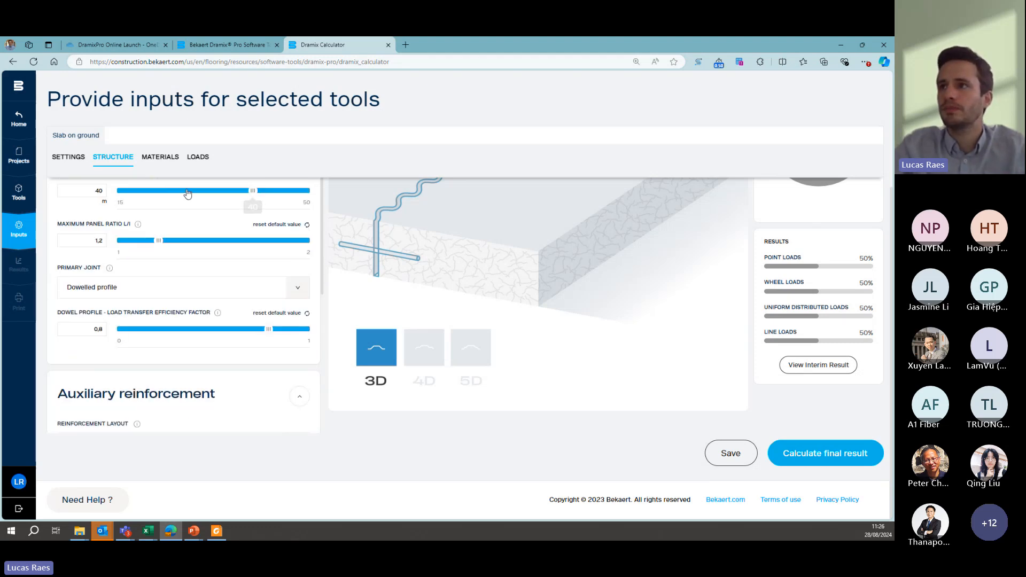
- Choose 4D 80/60BGE as the fiber type for the Dramix steel fiber reinforcement
left_click(160, 157)
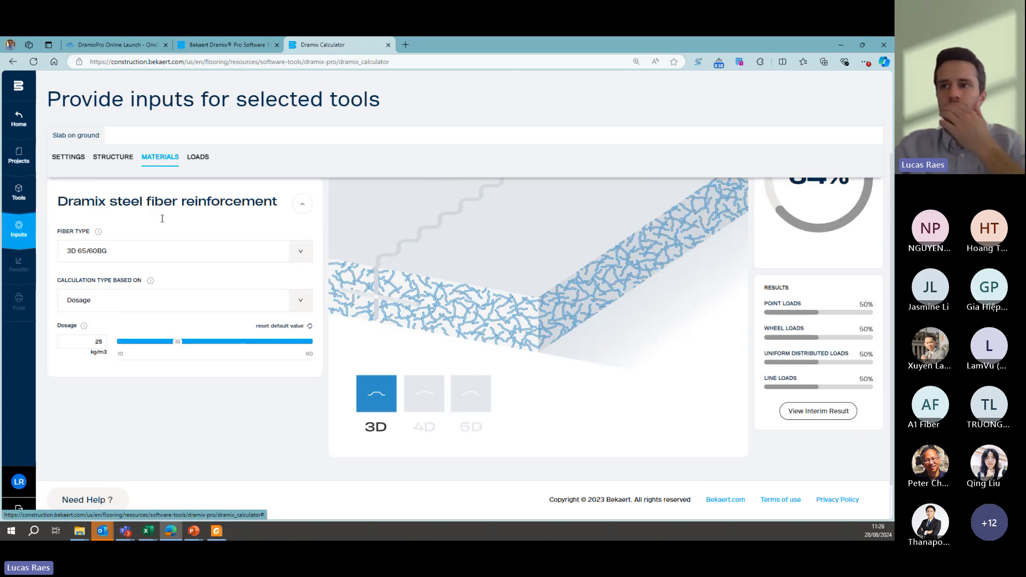
scroll(162, 218, "up", 2)
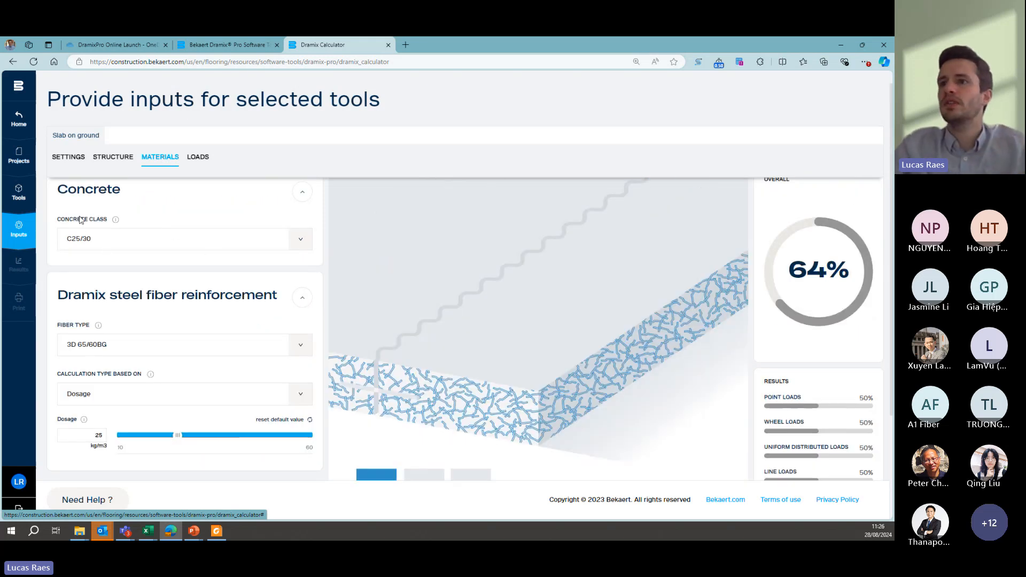
left_click(300, 344)
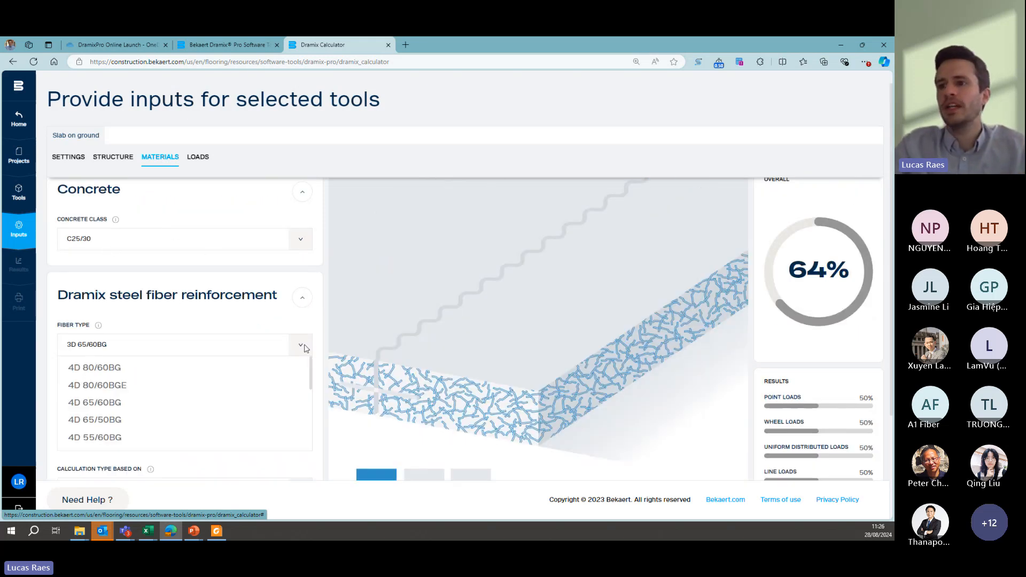
left_click(105, 389)
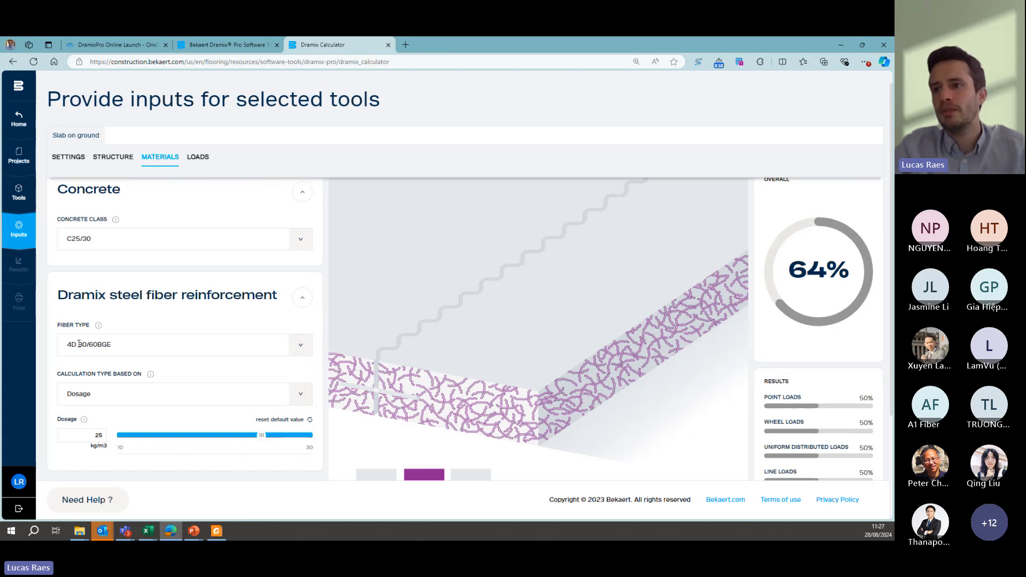
left_click_drag(85, 343, 86, 344)
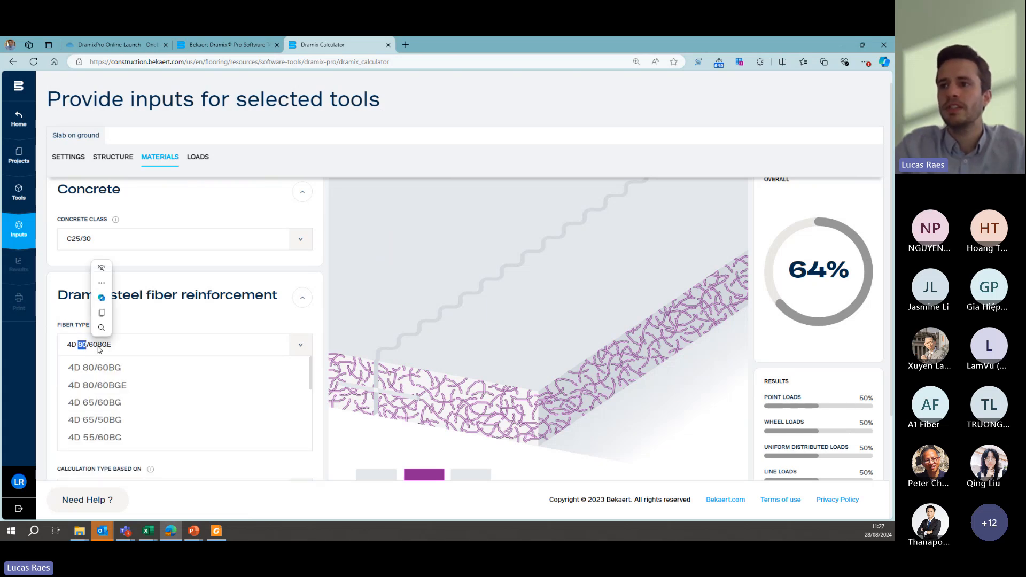
left_click(129, 351)
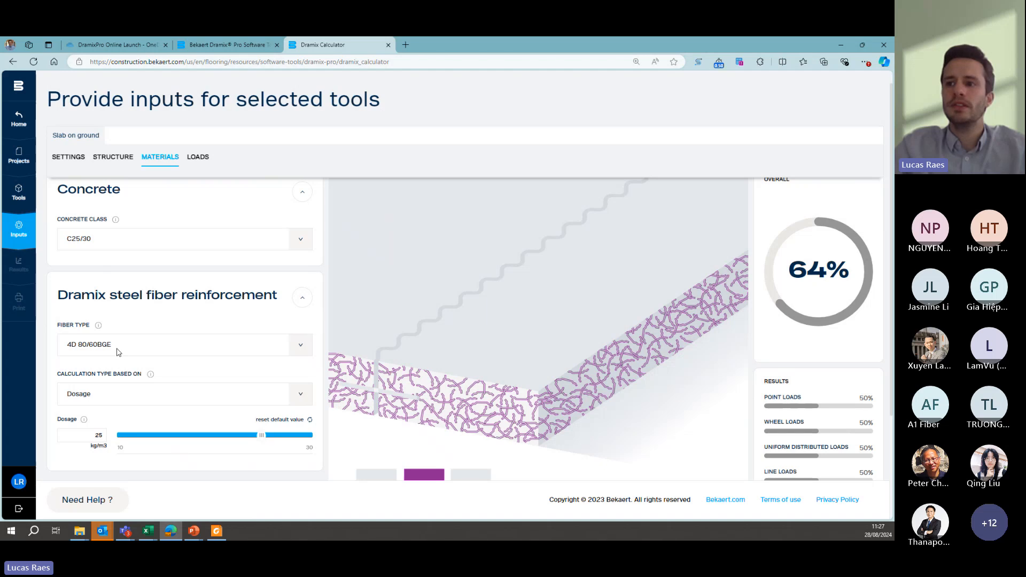
- Set the steel fiber dosage to 30 kg/m3
left_click_drag(92, 435, 110, 435)
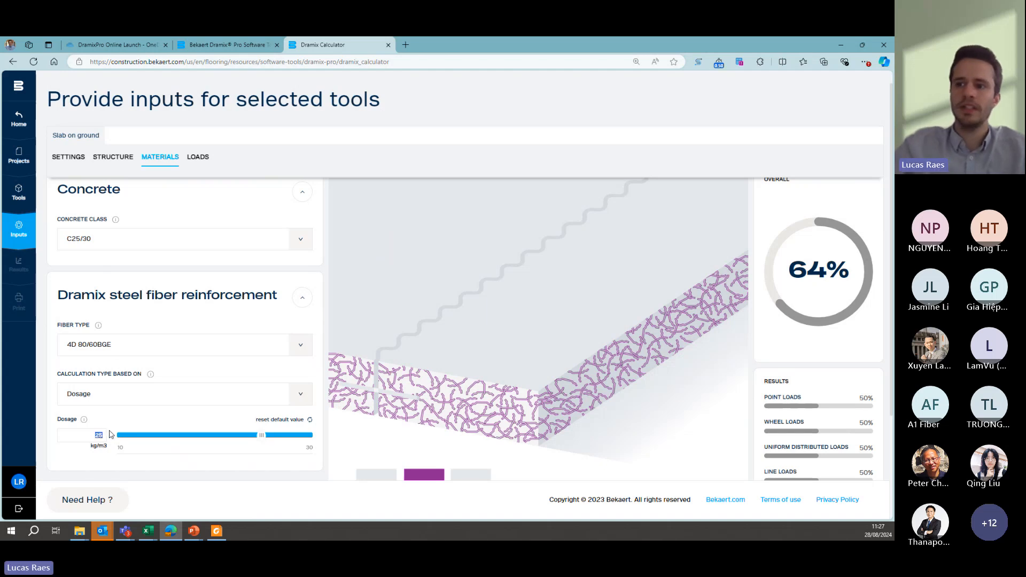
type("30")
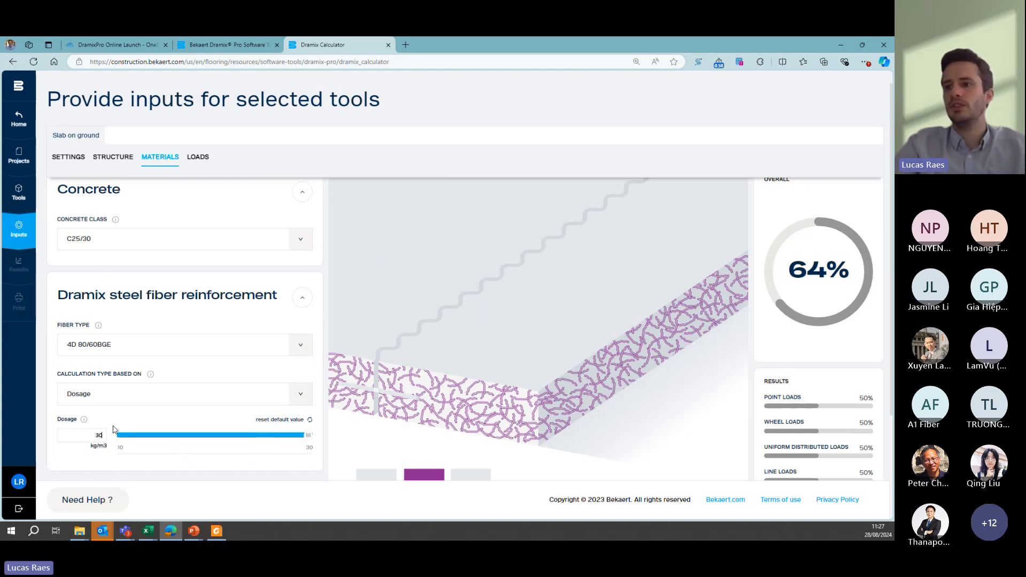
scroll(138, 413, "down", 1)
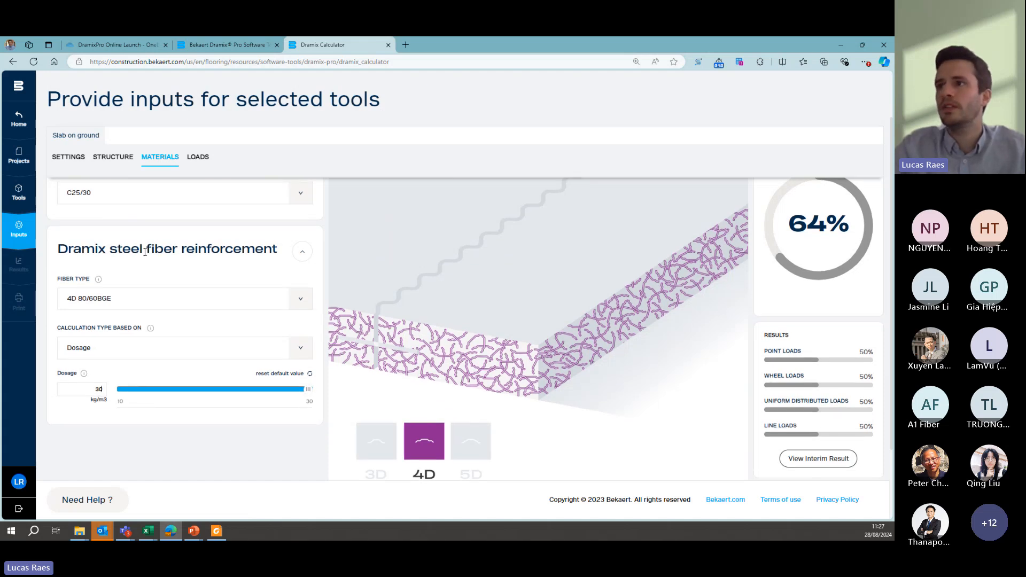
scroll(142, 265, "up", 1)
- For the point loads on the slab, enable the 2 point in line and 4 point in line configurations and deselect 1 point
left_click(193, 158)
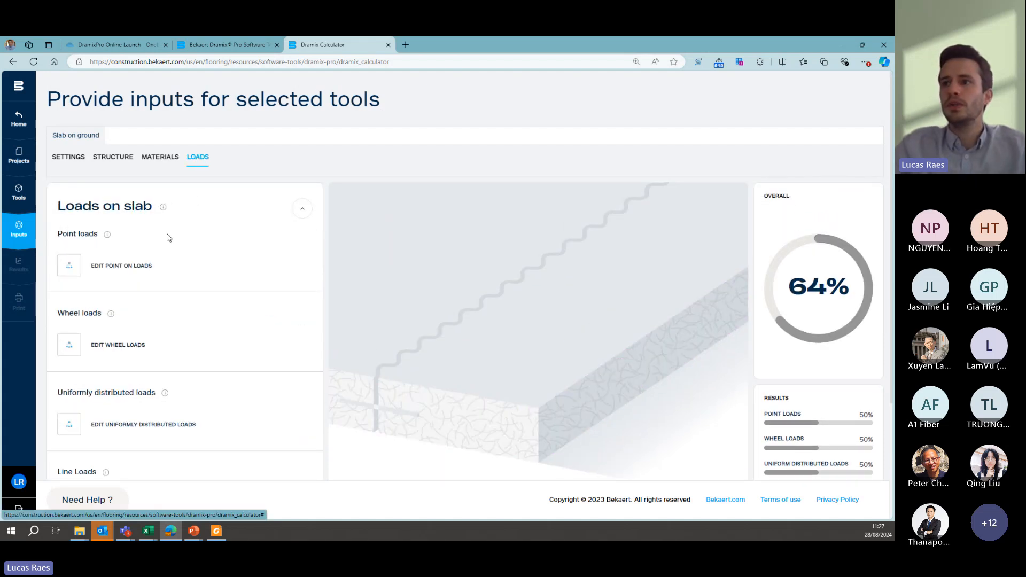
left_click(69, 270)
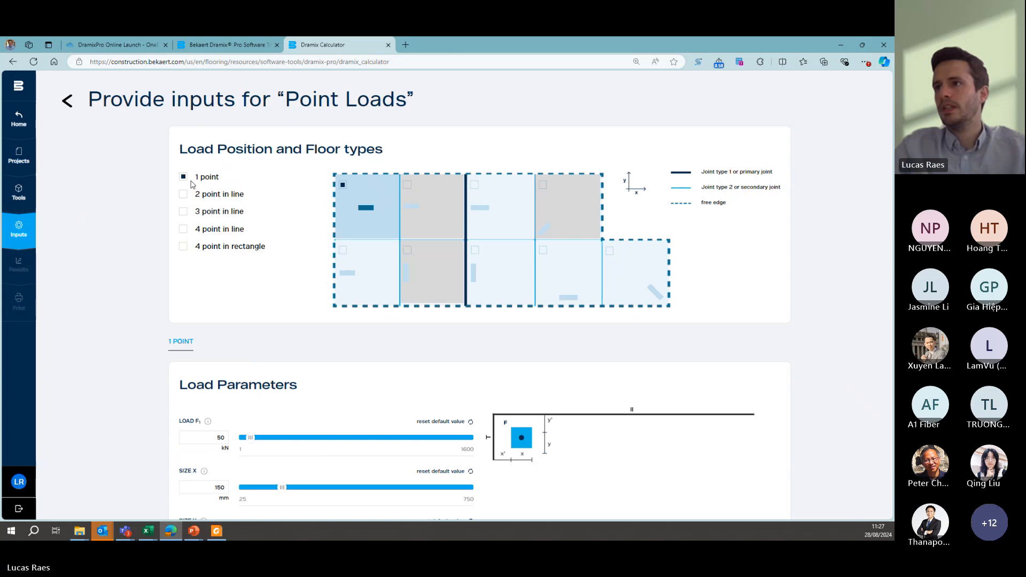
left_click(183, 194)
left_click(184, 177)
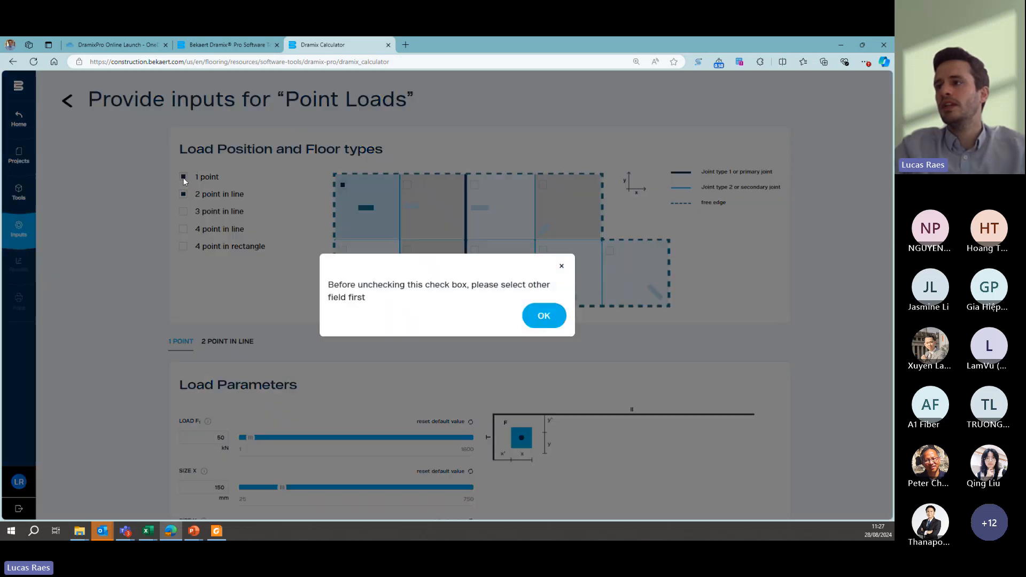
left_click(539, 317)
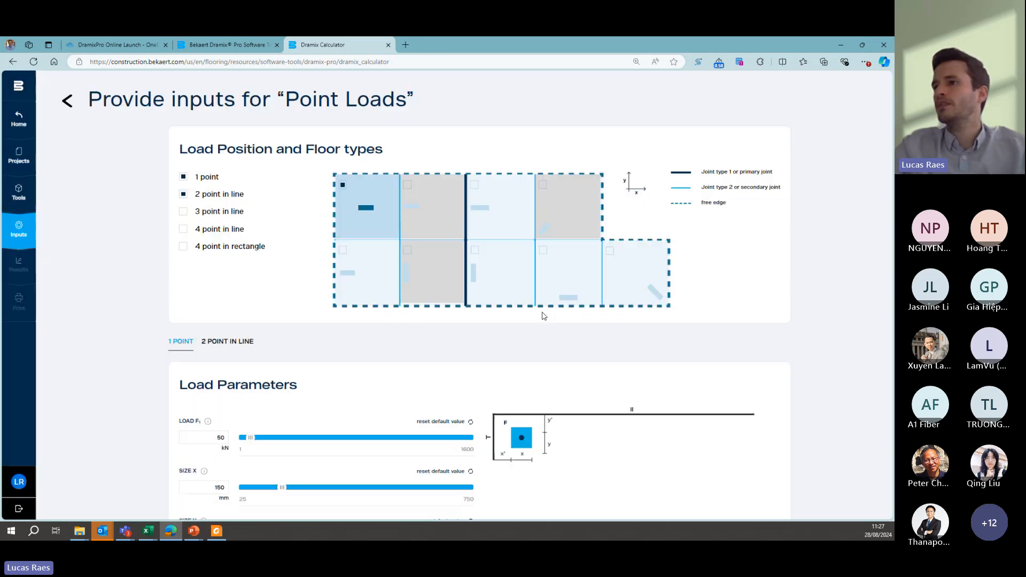
left_click(183, 228)
left_click(221, 341)
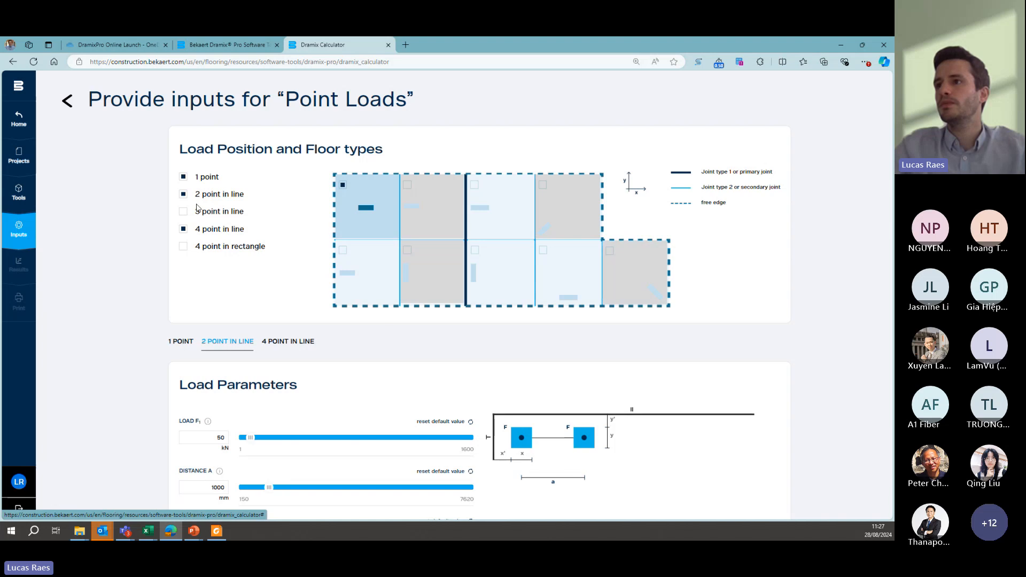
left_click(183, 177)
- Set the 2 point in line load F1 to 120 kN and its sizes X and Y to 120 mm
scroll(209, 298, "down", 3)
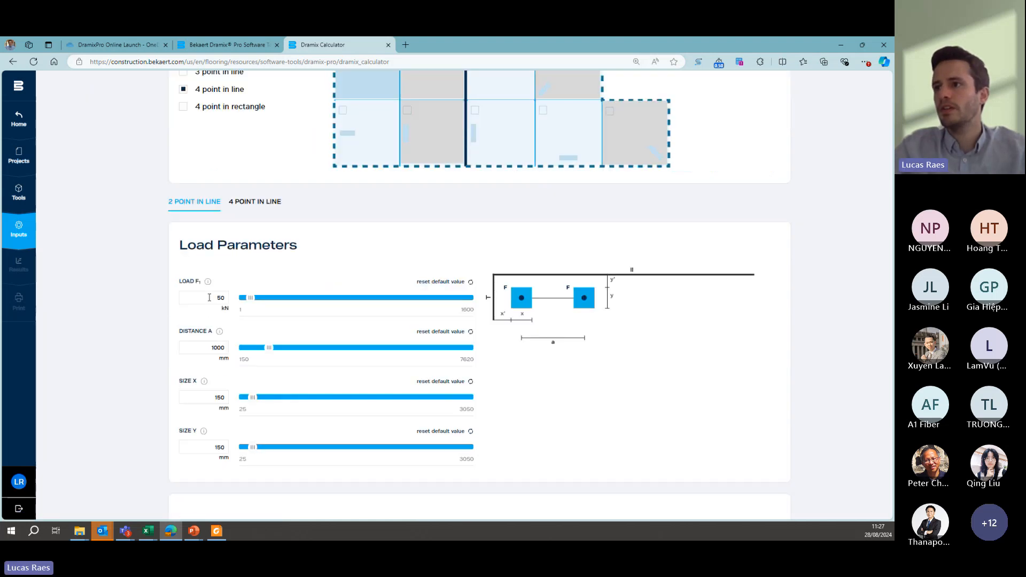
double_click(209, 297)
type("120")
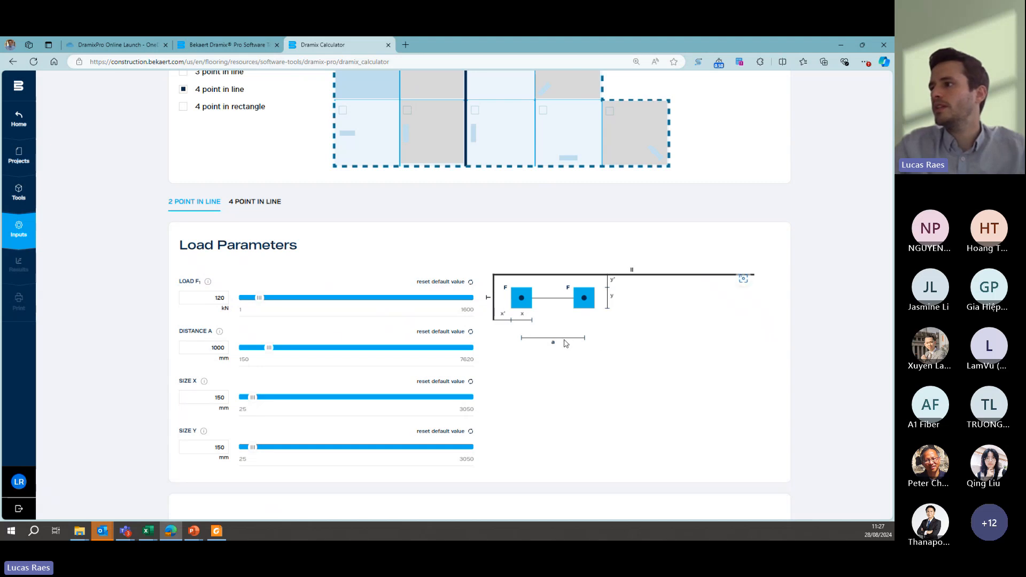
double_click(227, 395)
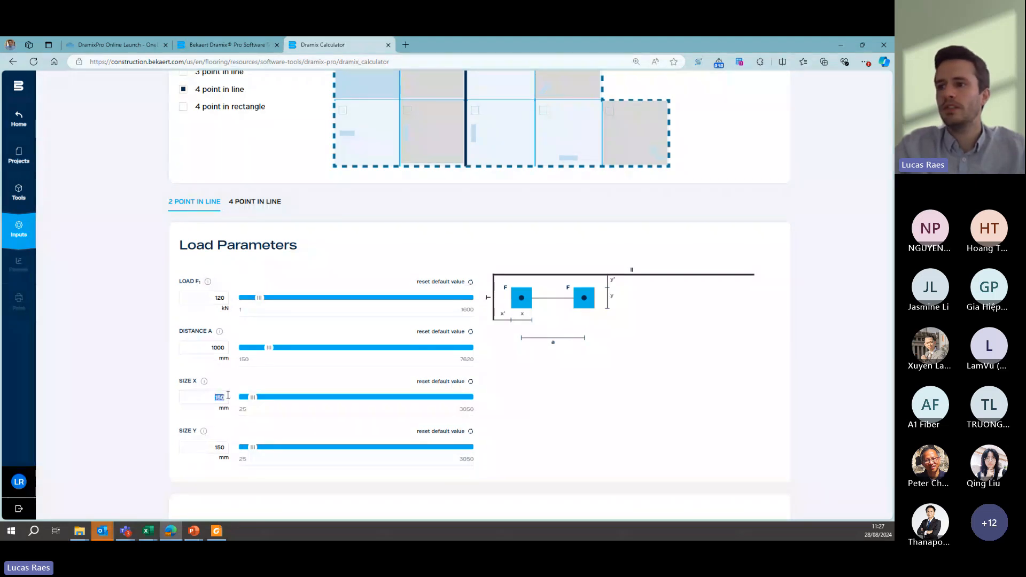
type("120")
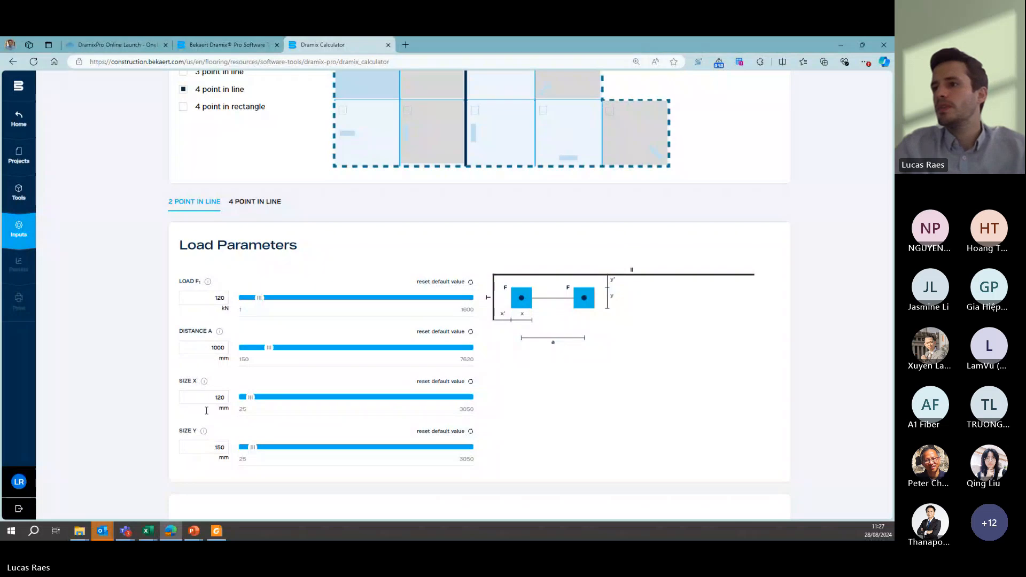
double_click(227, 447)
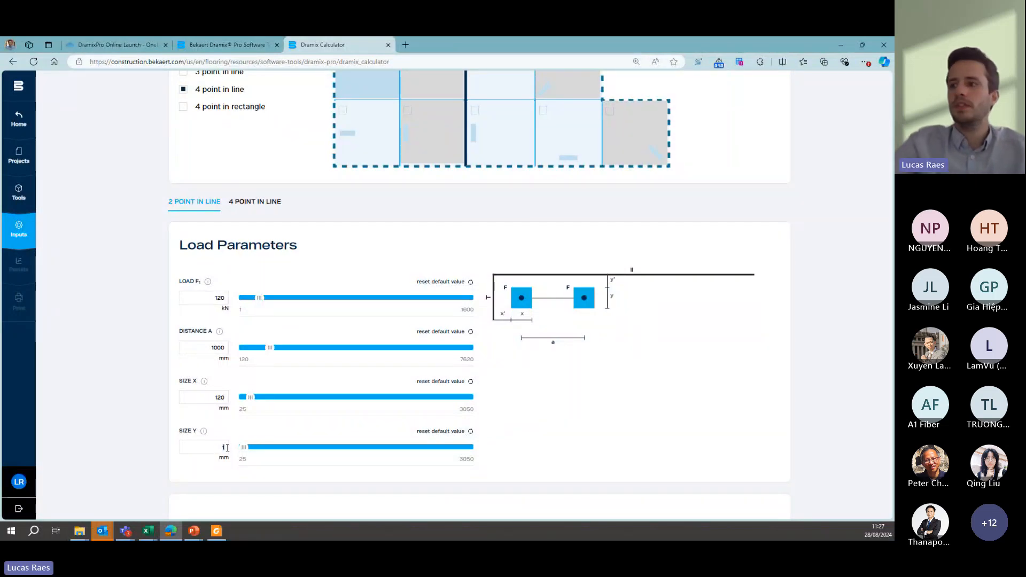
type("120")
scroll(190, 420, "down", 3)
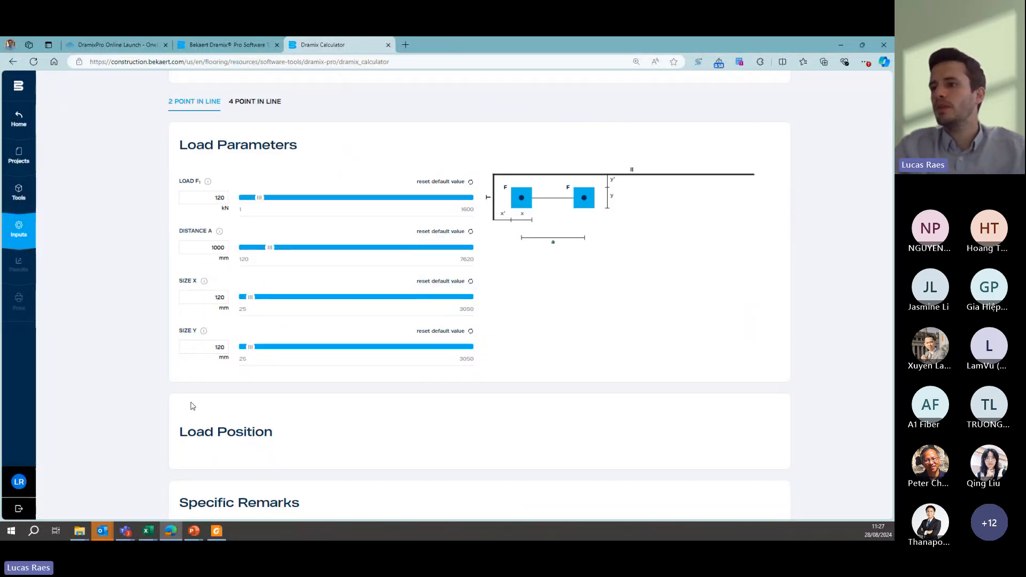
- Replace the mid-slab position of the 2 point in line load with the one perpendicular to the free edge
scroll(192, 203, "up", 5)
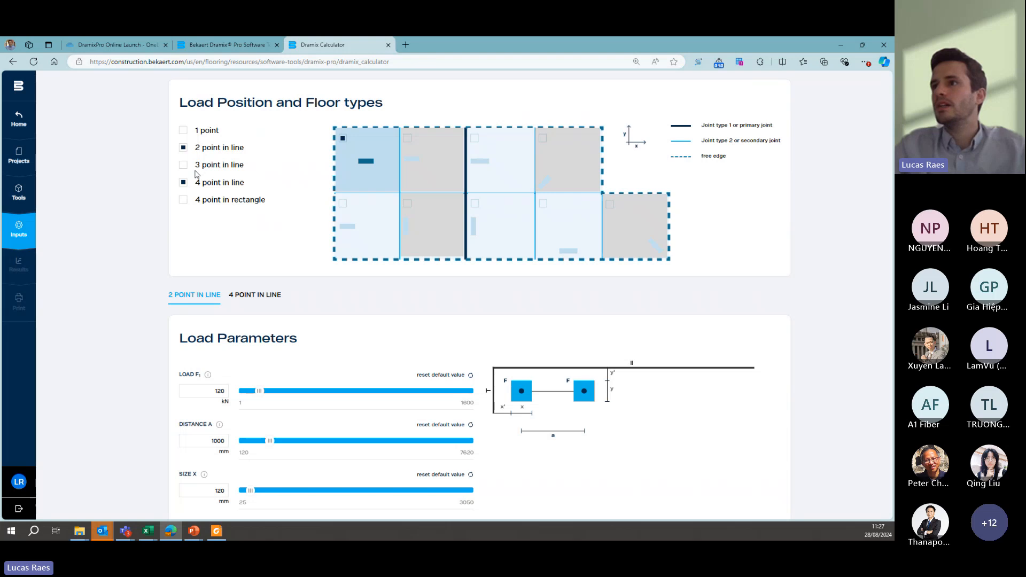
left_click(343, 204)
left_click(342, 138)
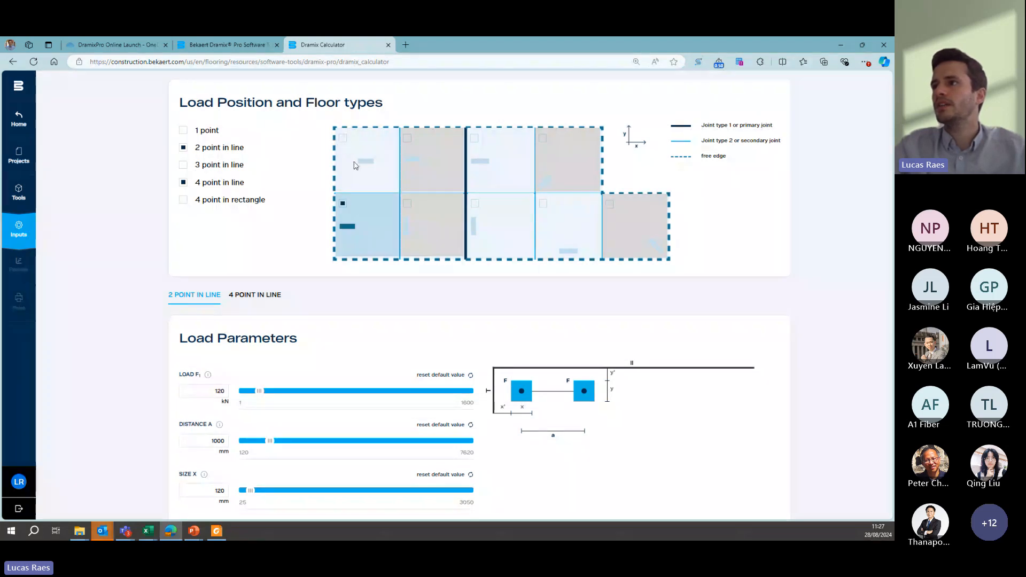
- Set the 2 point in line load's X' distance to the free edge to 300 mm and return to the loads overview
scroll(219, 243, "down", 6)
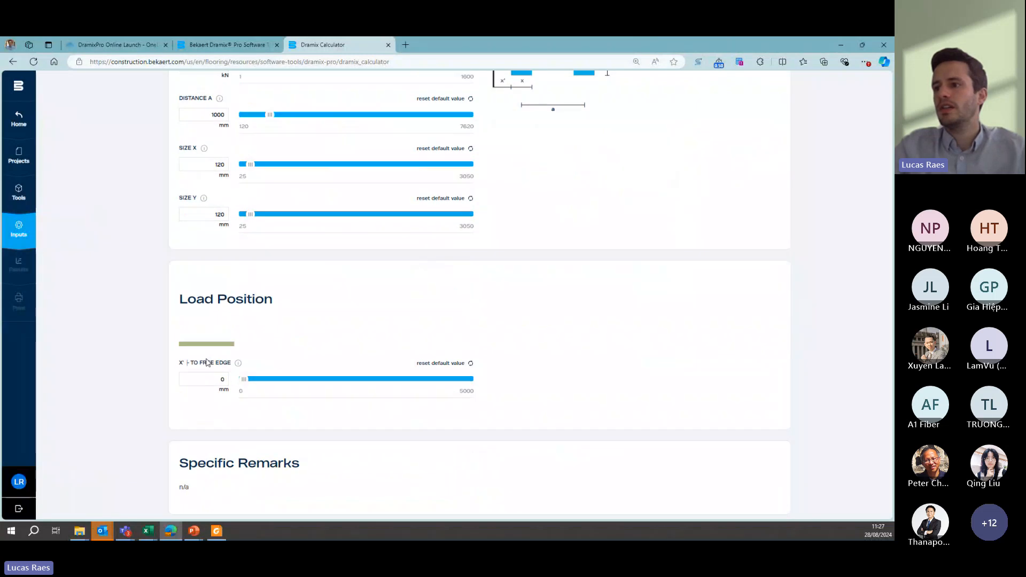
left_click(219, 380)
type("300")
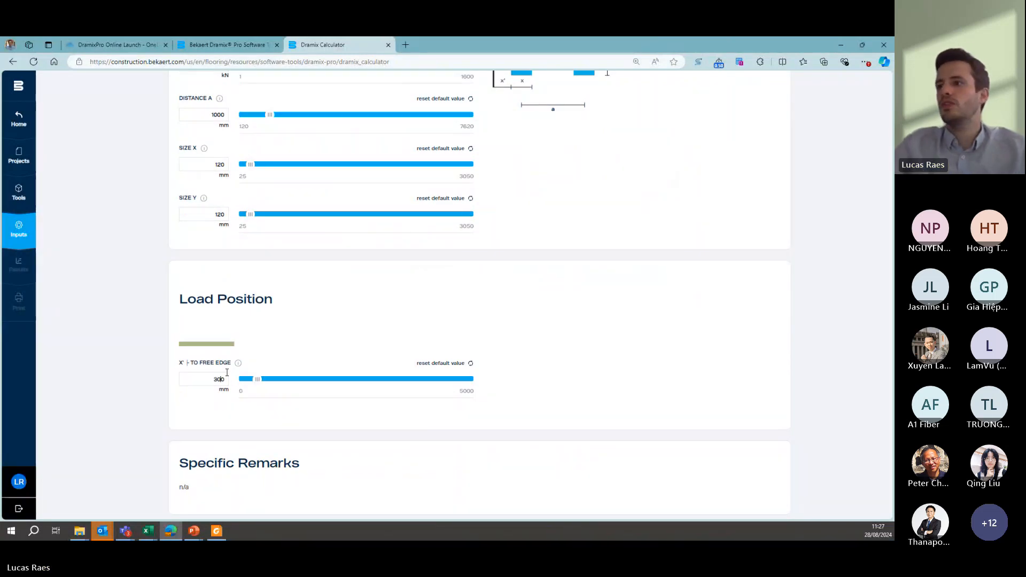
scroll(403, 336, "down", 2)
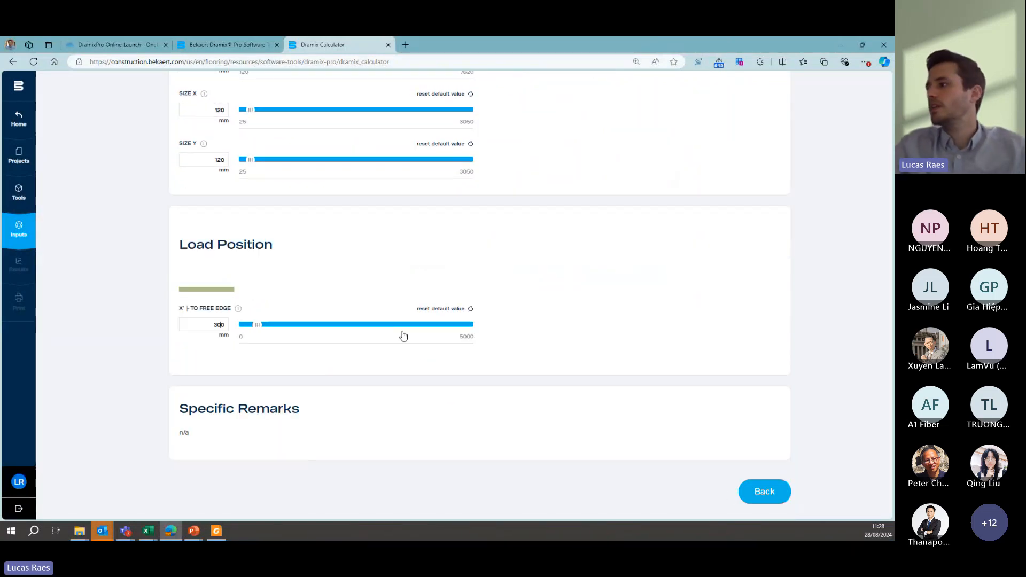
left_click(765, 492)
- Reopen the point load inputs and set loads F1 and F2 of the 4 point in line configuration to 120 kN
left_click(78, 265)
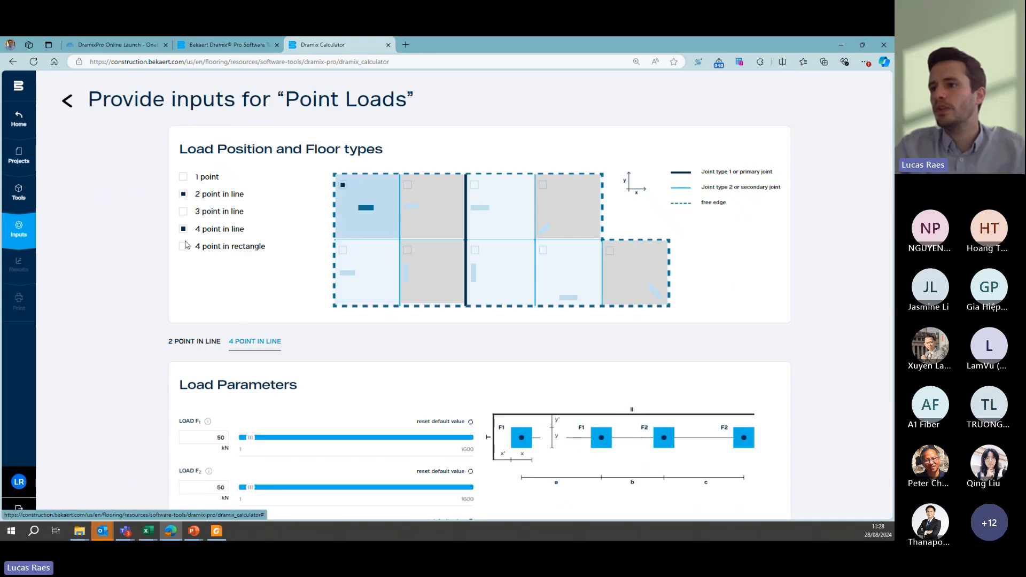
left_click(251, 340)
scroll(240, 331, "down", 2)
double_click(216, 298)
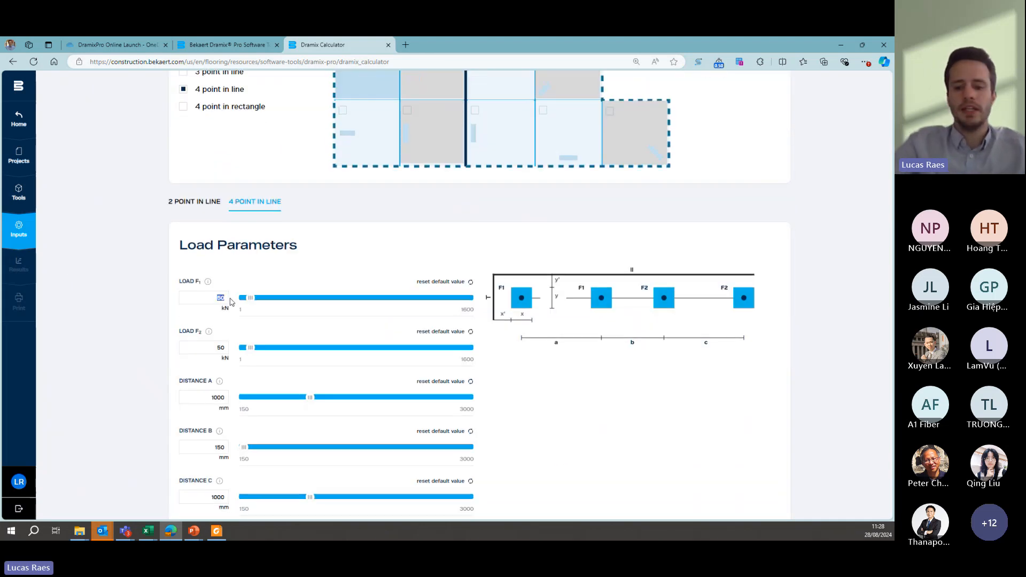
type("120")
double_click(227, 346)
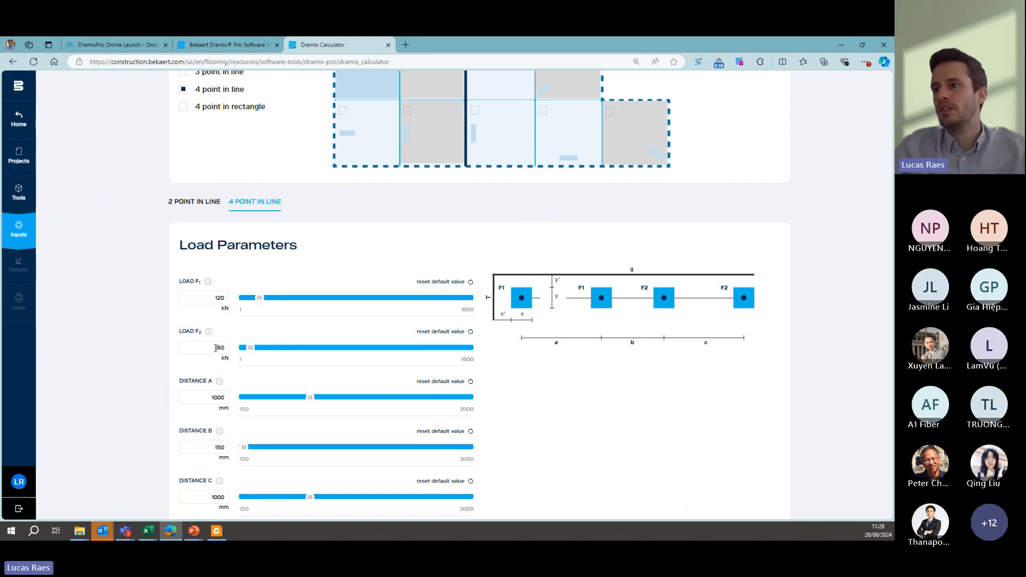
type("120")
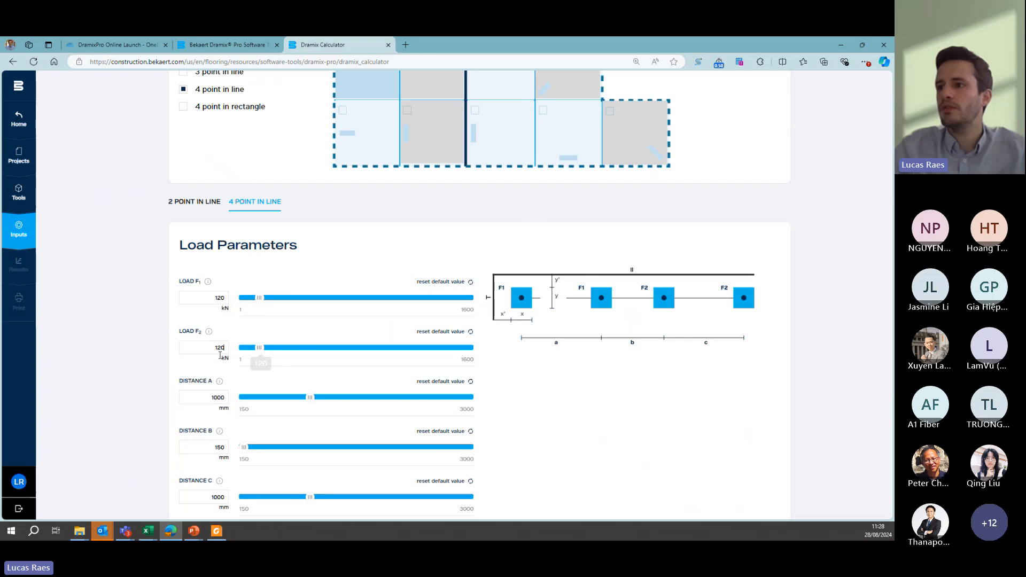
- Set distance B of the 4 point in line load to 200 mm and its sizes X and Y to 120 mm
left_click_drag(189, 449, 231, 449)
type("200")
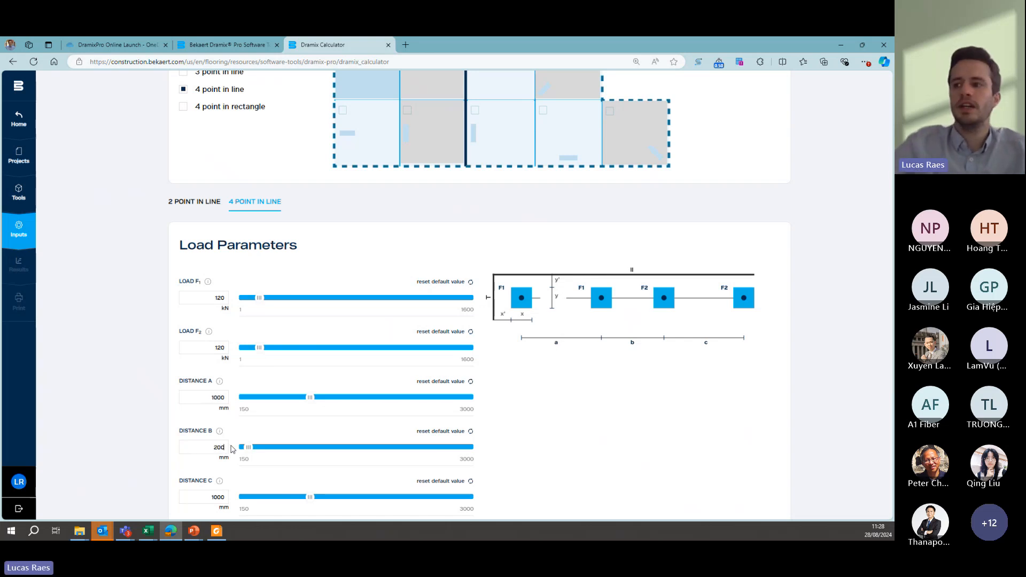
scroll(187, 422, "down", 2)
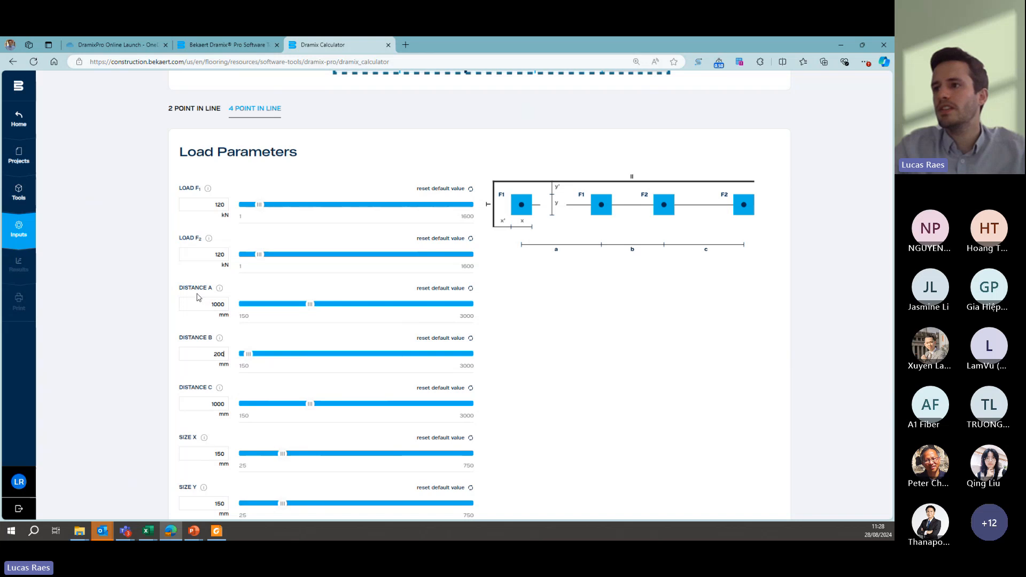
scroll(193, 376, "down", 1)
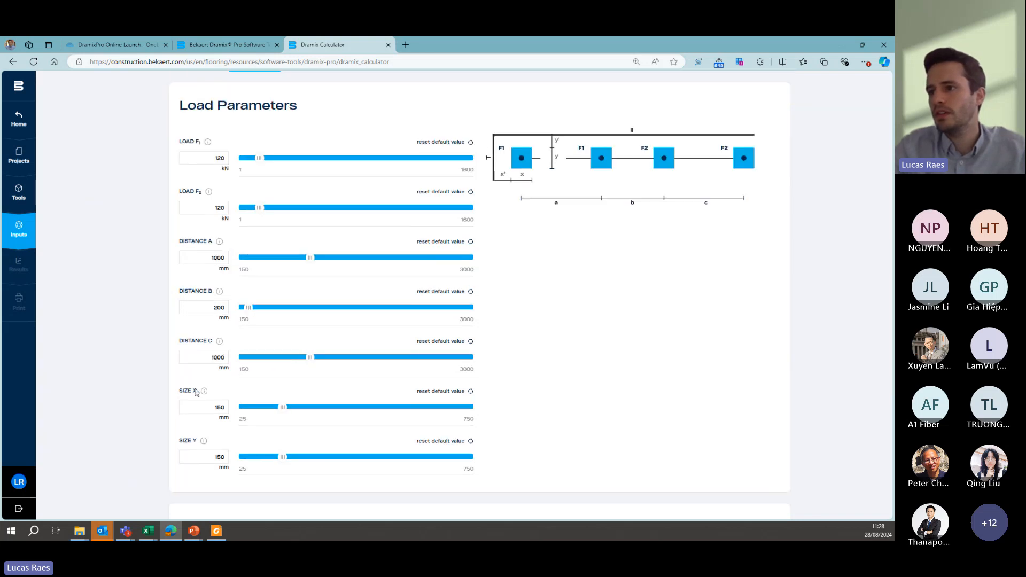
type("120")
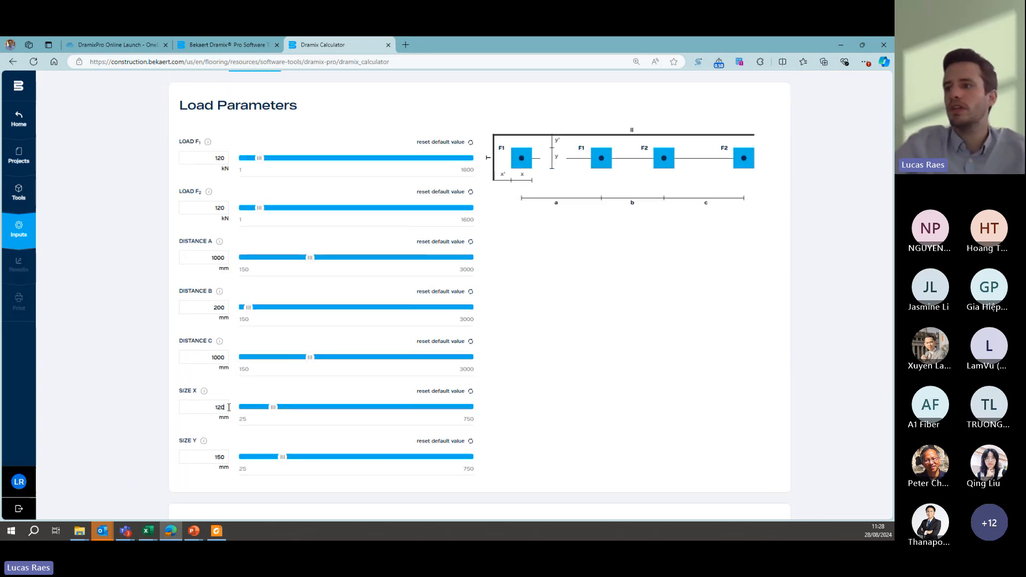
left_click_drag(209, 457, 232, 458)
type("120")
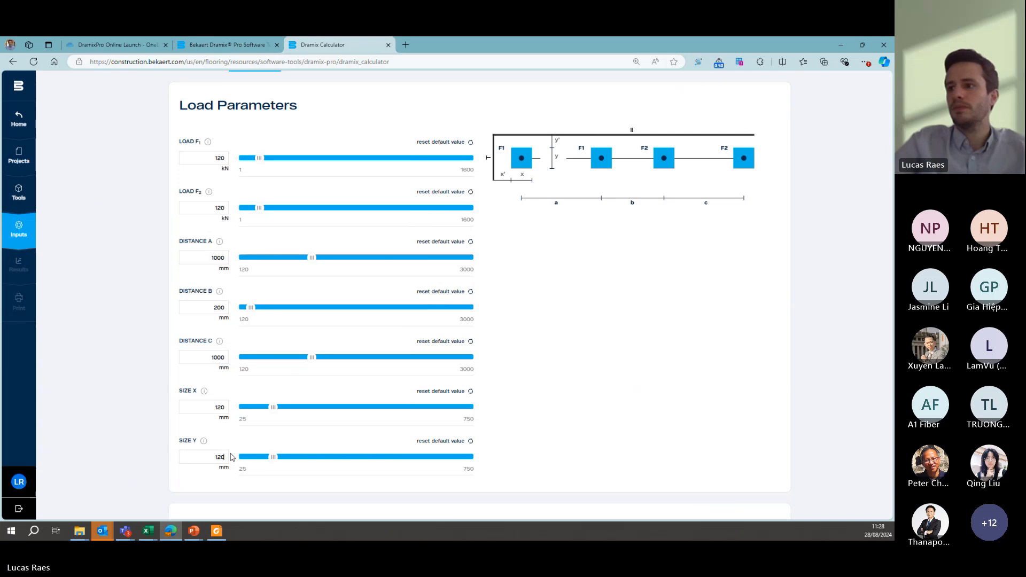
- Add the 4 point in line positions perpendicular and parallel to the primary joint, keeping the mid-slab position, and return to the loads overview
scroll(164, 426, "down", 5)
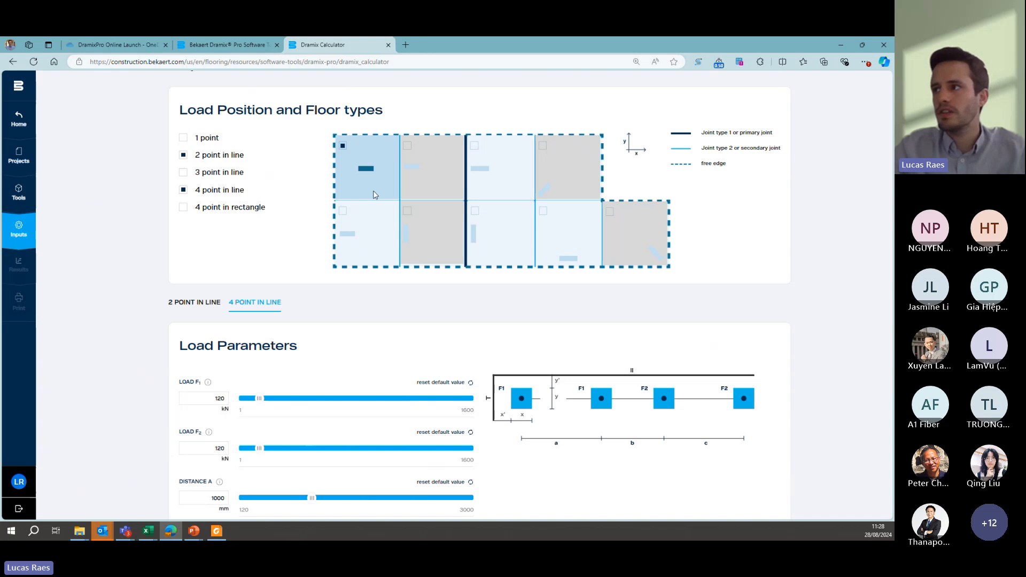
left_click(478, 162)
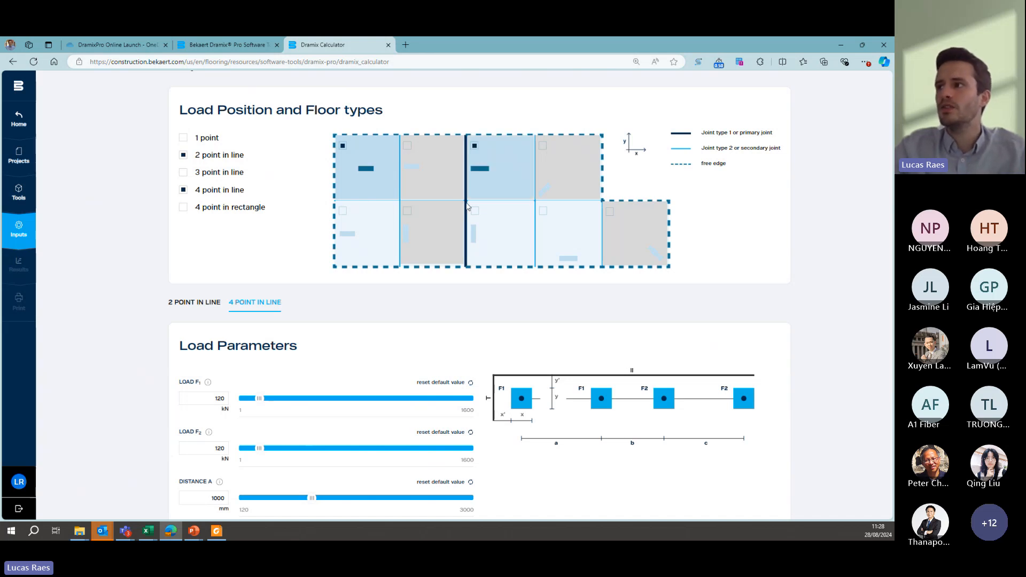
left_click(475, 214)
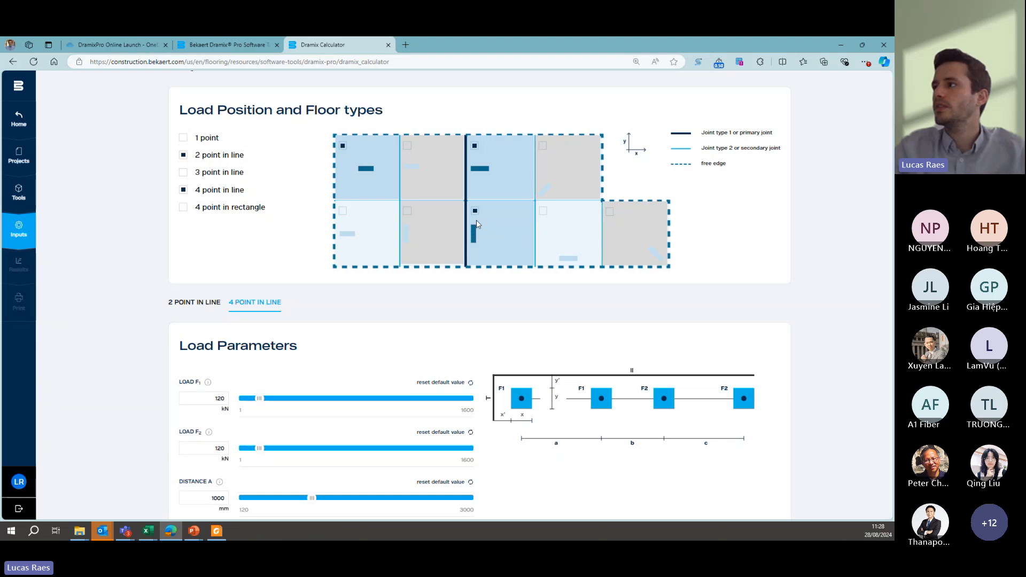
scroll(264, 198, "down", 8)
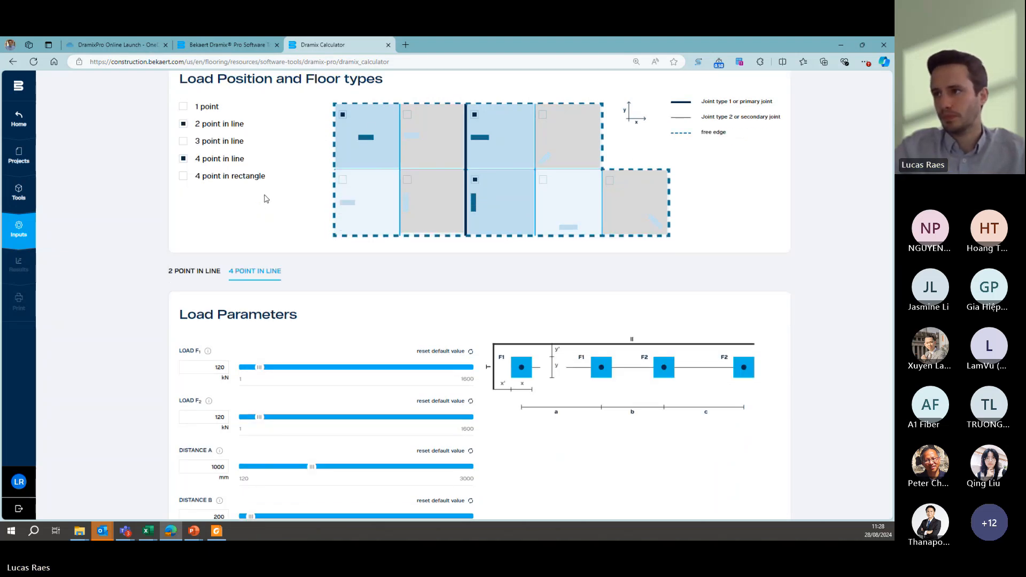
scroll(761, 369, "down", 4)
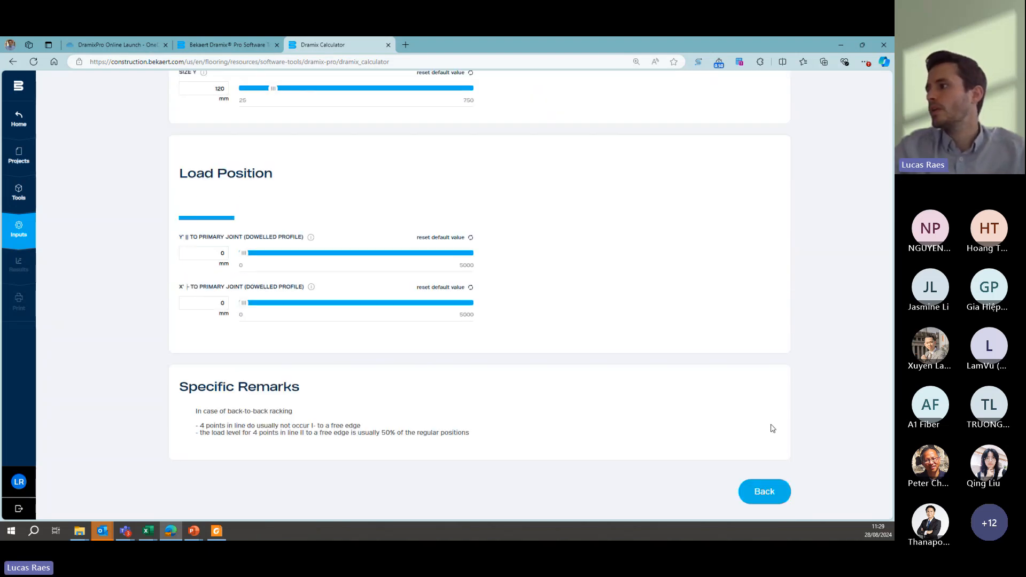
left_click(768, 493)
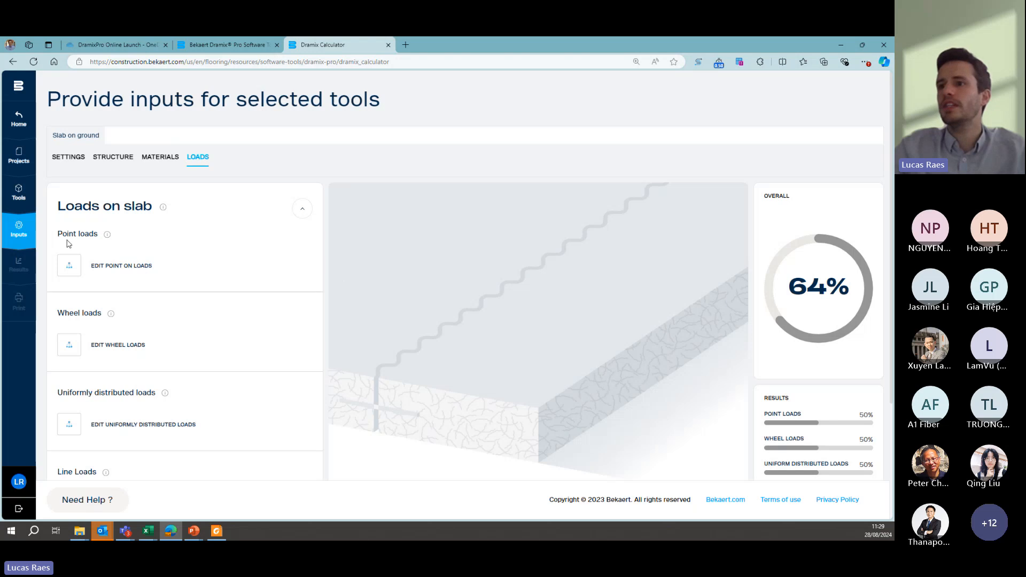
- For the 1 axle - 2 wheels load, add the positions perpendicular and parallel to the primary joint and parallel to the free edge
scroll(72, 243, "down", 2)
scroll(76, 254, "up", 2)
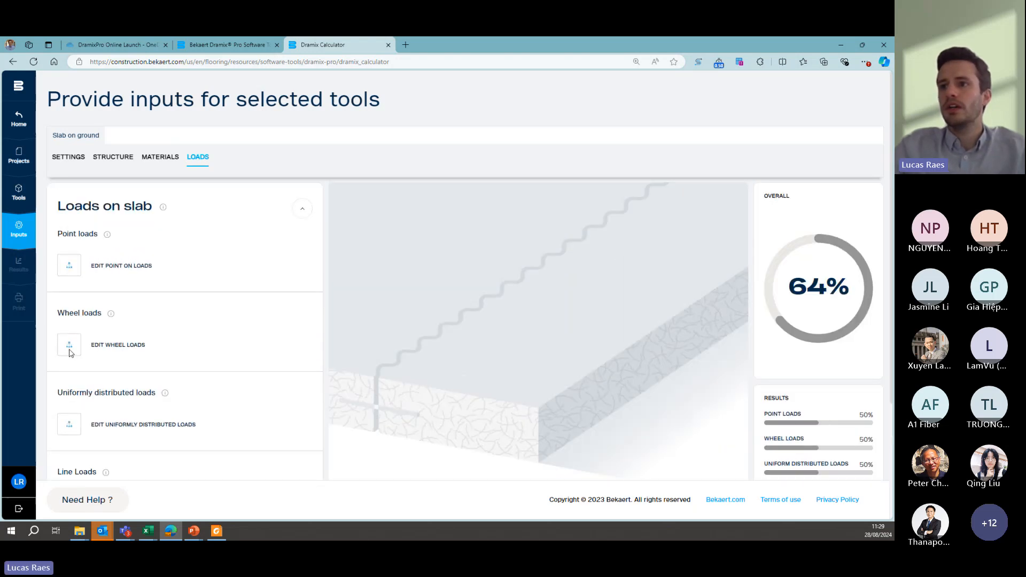
left_click(70, 350)
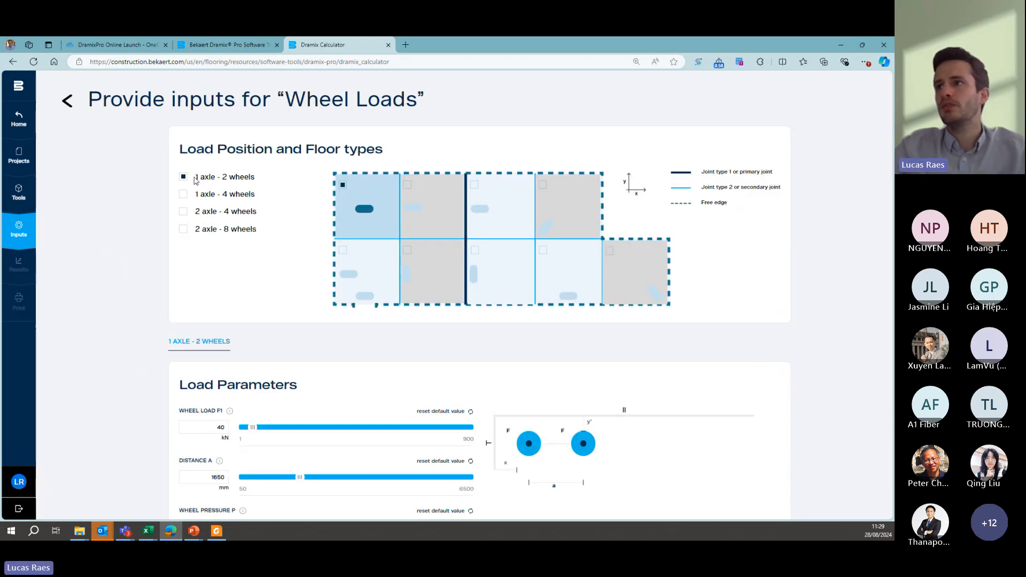
left_click(474, 185)
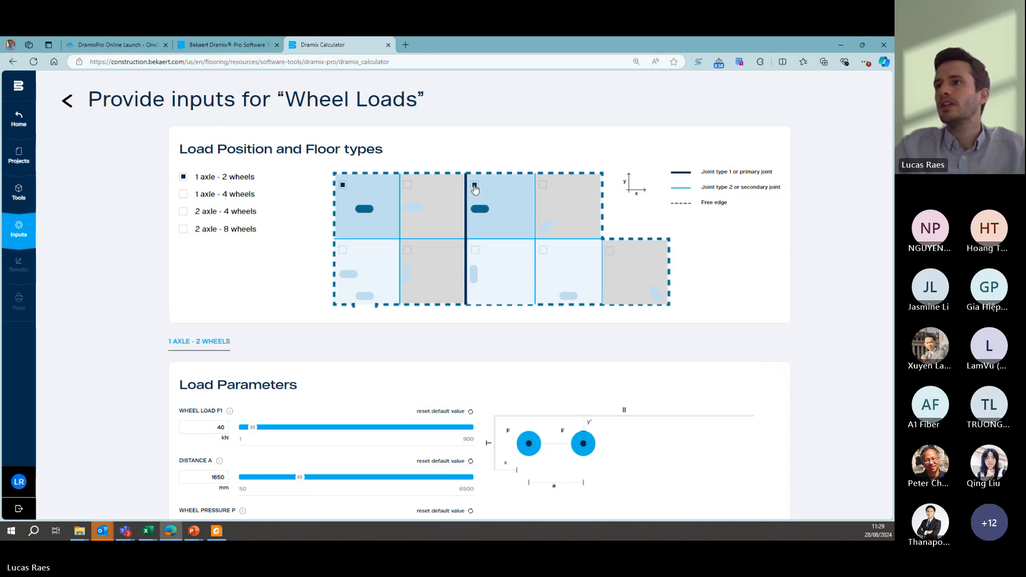
left_click(476, 262)
left_click(542, 253)
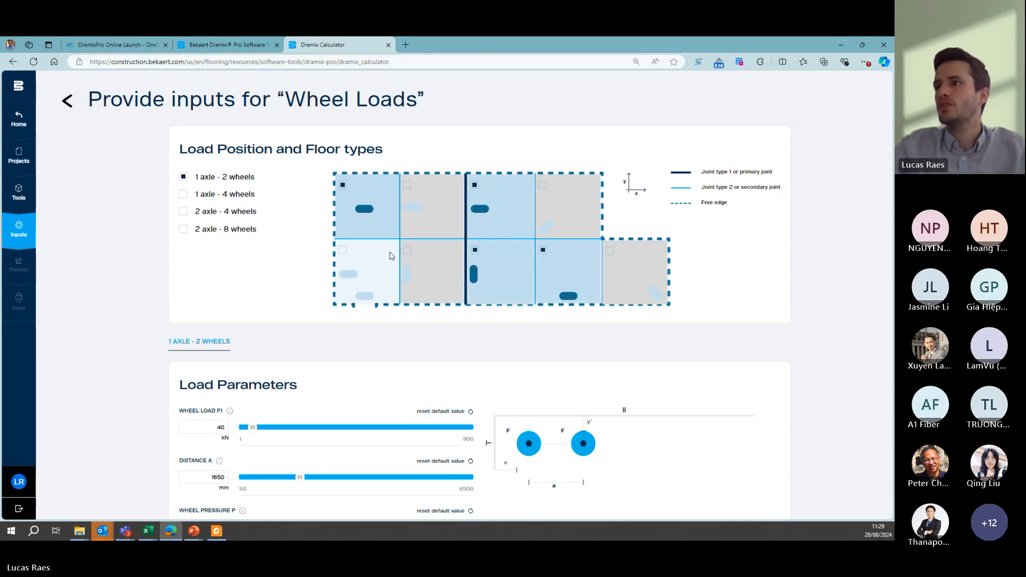
- Add the lower-left free edge position of the floor plan to the 1 axle - 2 wheels load
left_click(347, 259)
scroll(291, 256, "down", 2)
scroll(222, 227, "up", 2)
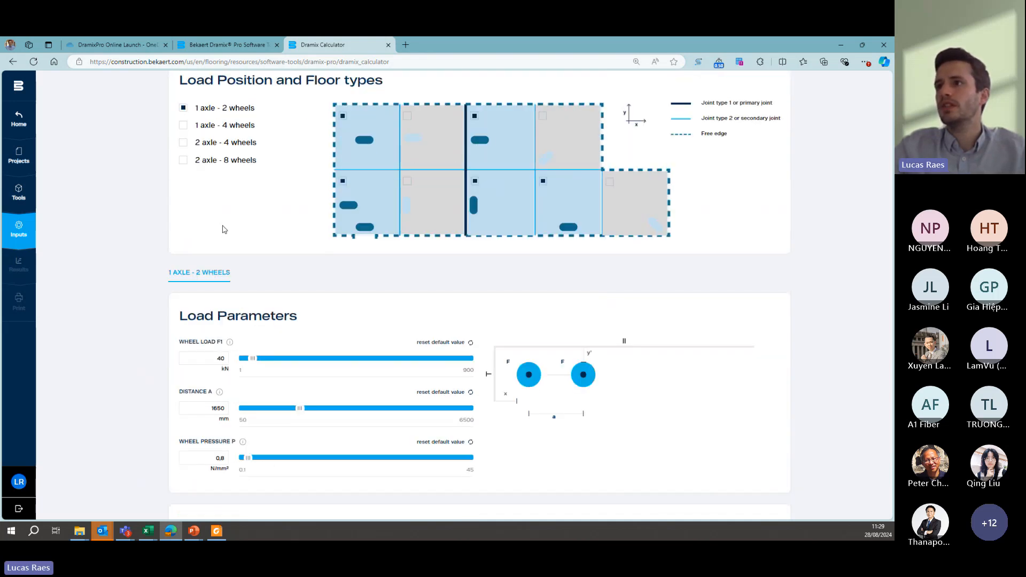
- For the 1 axle - 2 wheels load, set wheel load F1 to 45 kN, distance A to 1200 mm and wheel pressure P to 5 N/mm²
scroll(214, 241, "down", 3)
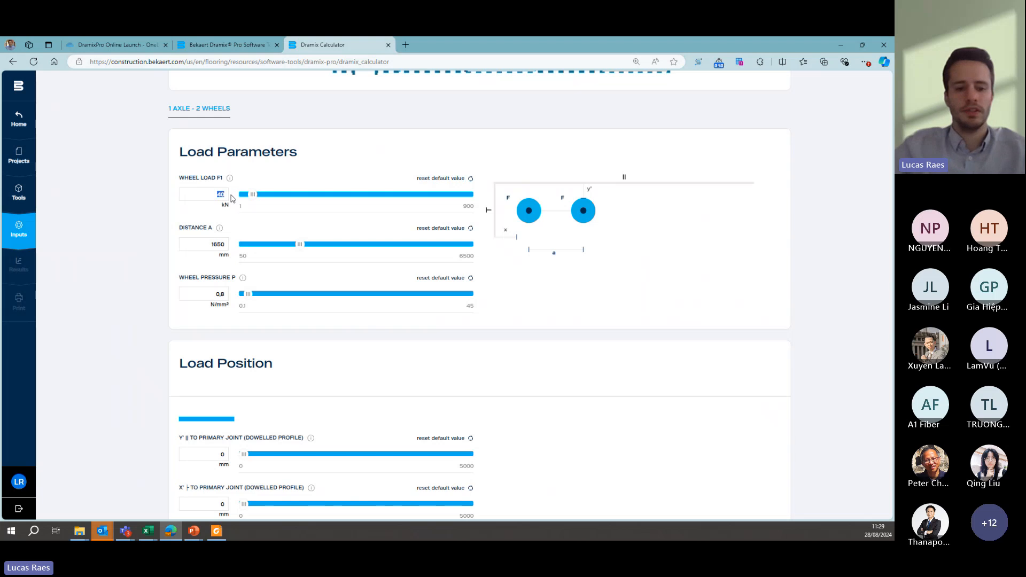
type("45")
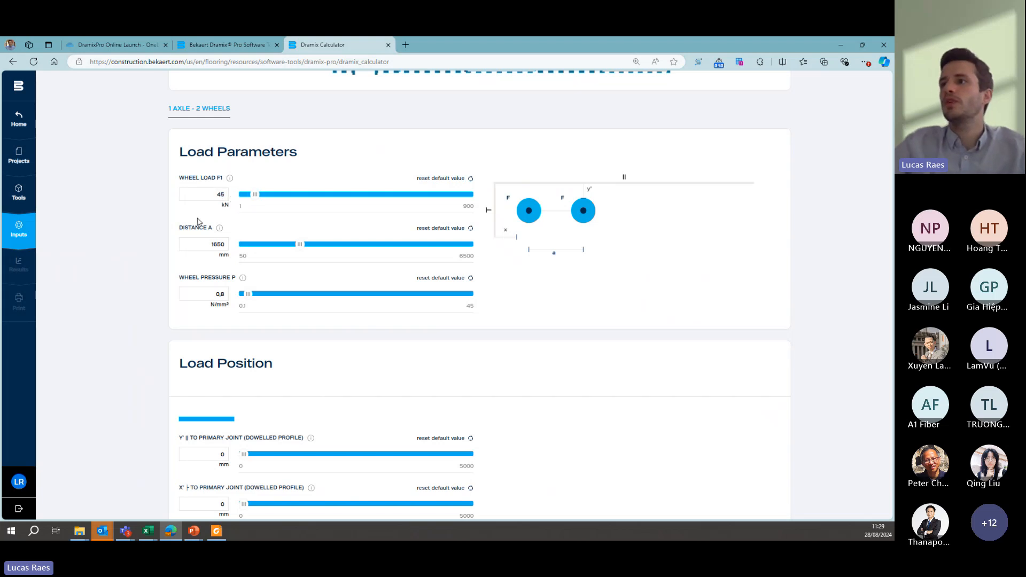
double_click(227, 242)
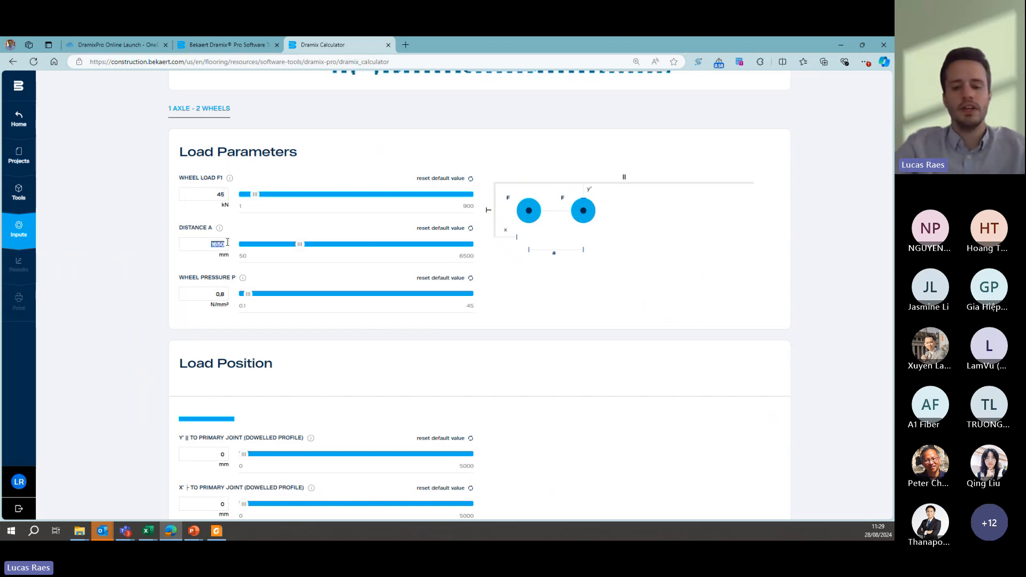
type("1200")
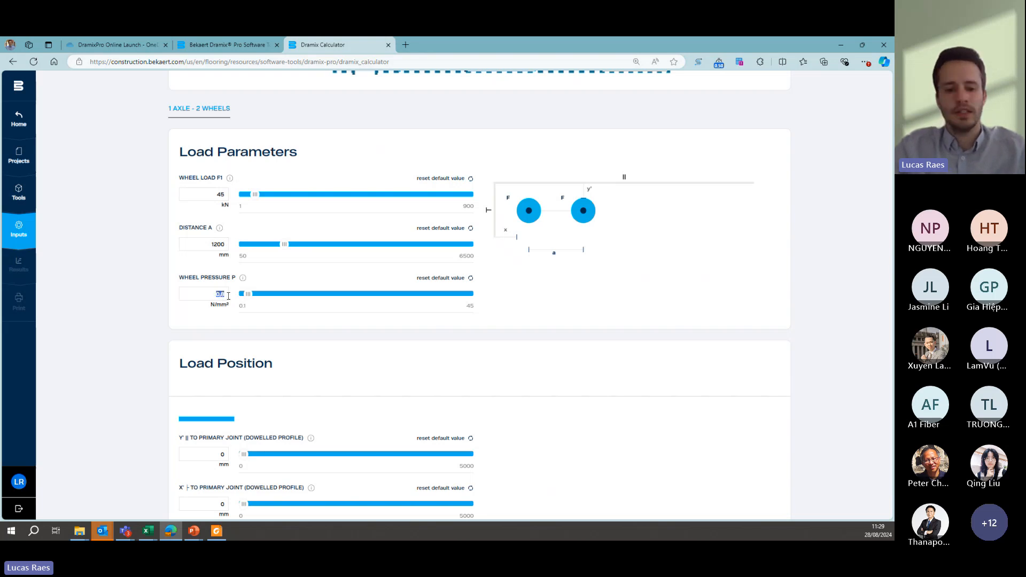
type("4.8")
scroll(194, 301, "down", 2)
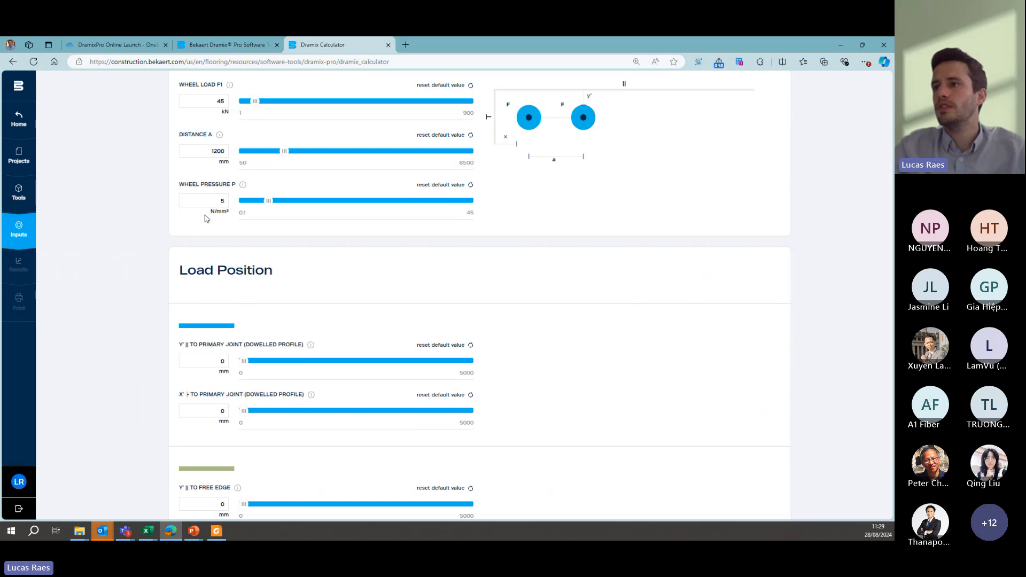
scroll(202, 223, "down", 2)
scroll(181, 258, "up", 4)
scroll(183, 245, "up", 2)
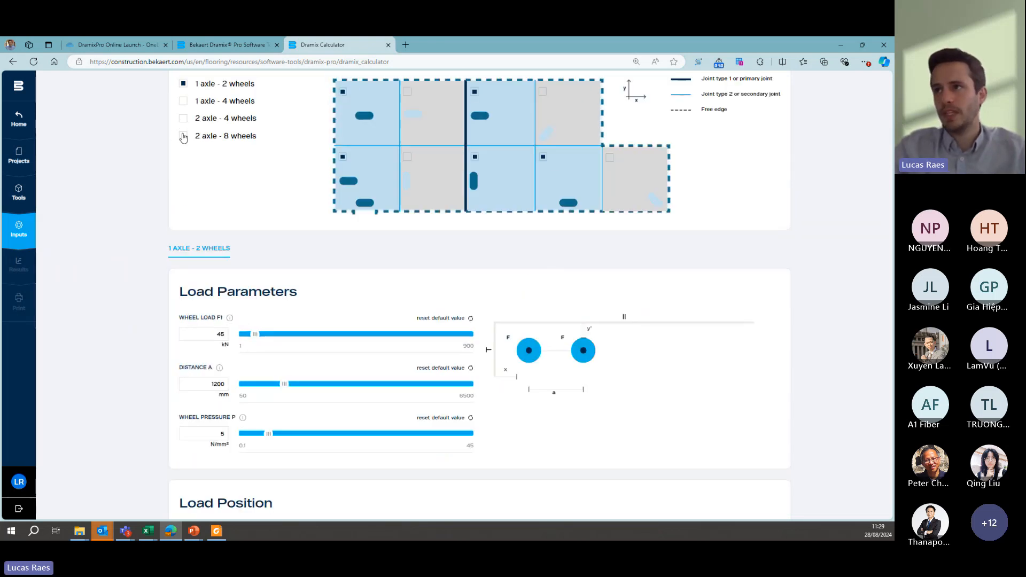
- Include the 2 axle - 8 wheels load and set its wheel loads F1 and F2 to 47.5 kN
left_click(183, 135)
left_click(263, 251)
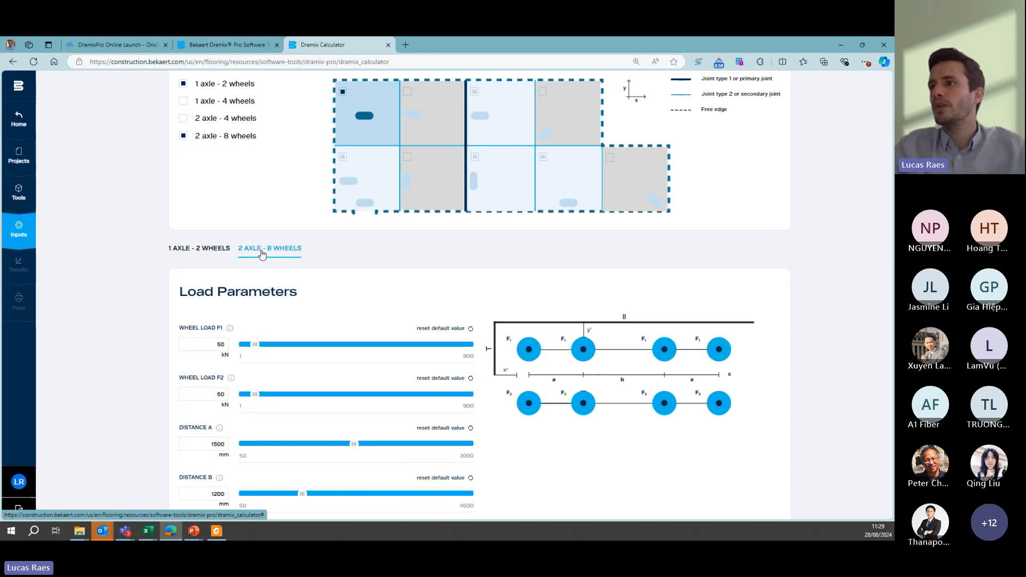
scroll(255, 230, "down", 1)
left_click_drag(220, 297, 230, 297)
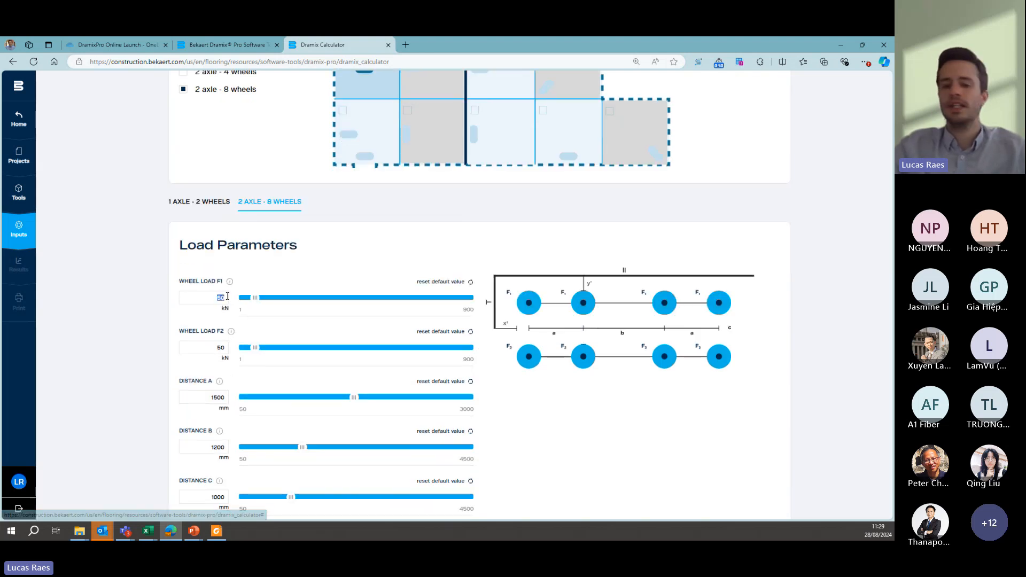
type("47")
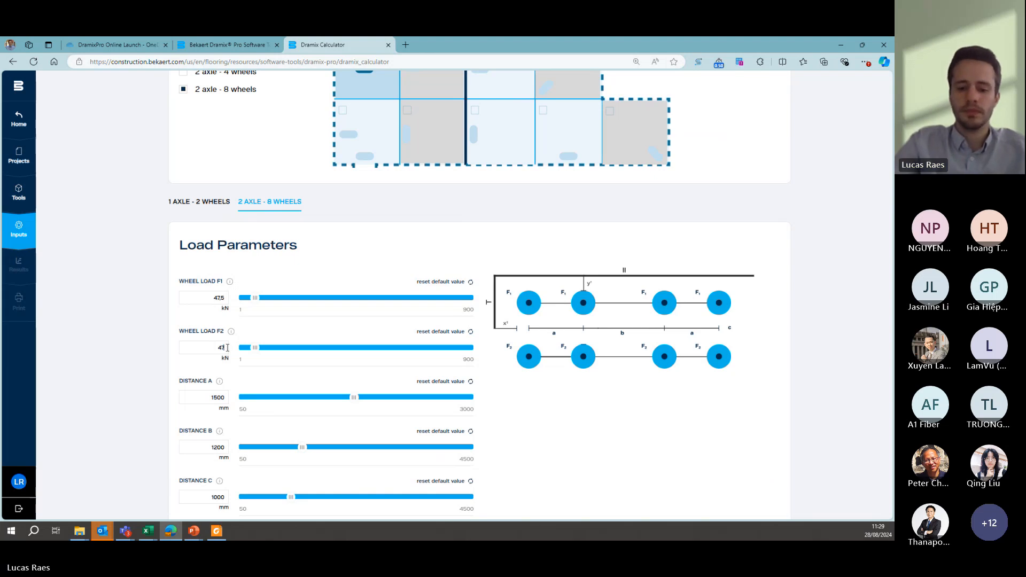
type("5")
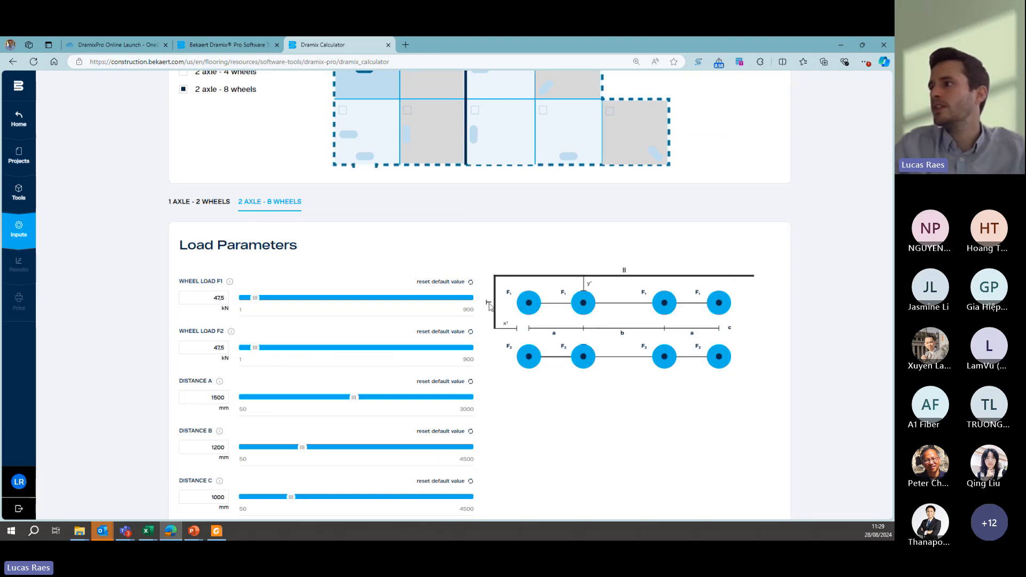
- Set the 2 axle - 8 wheels distances A to 320 mm, B to 1460 mm and C to 1200 mm, and wheel pressure P to 2 N/mm²
scroll(743, 308, "down", 2)
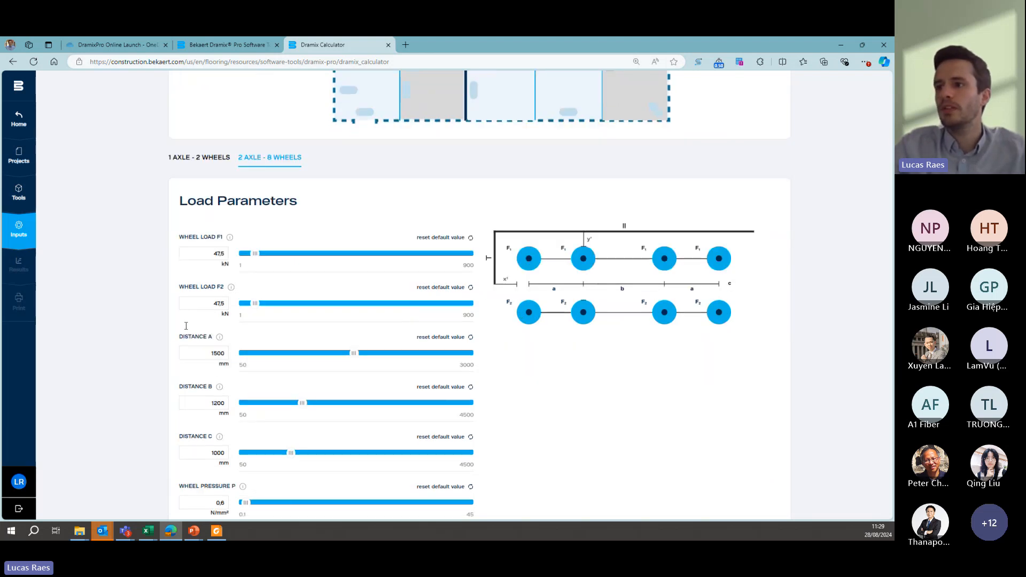
double_click(228, 305)
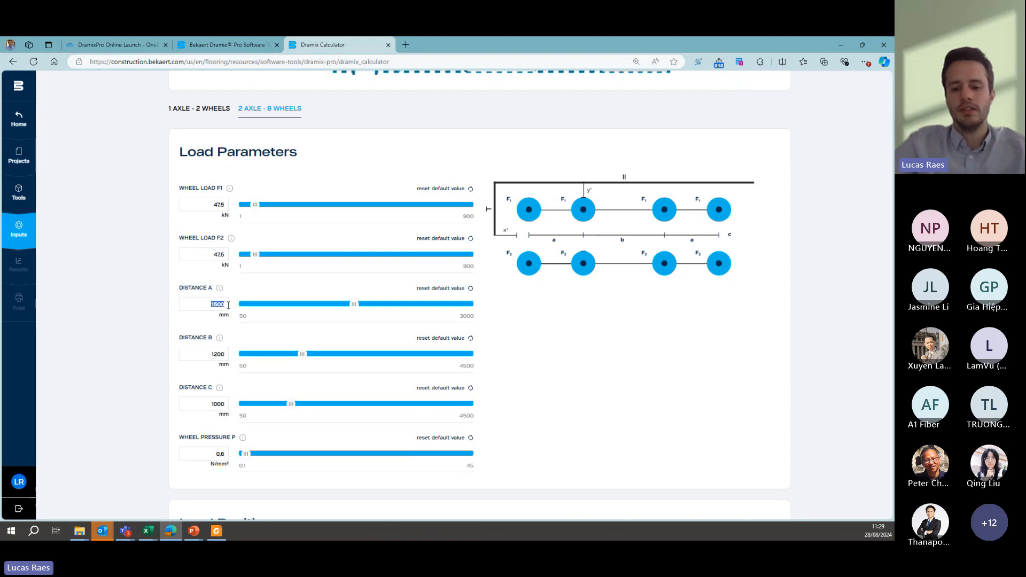
type("320")
double_click(230, 355)
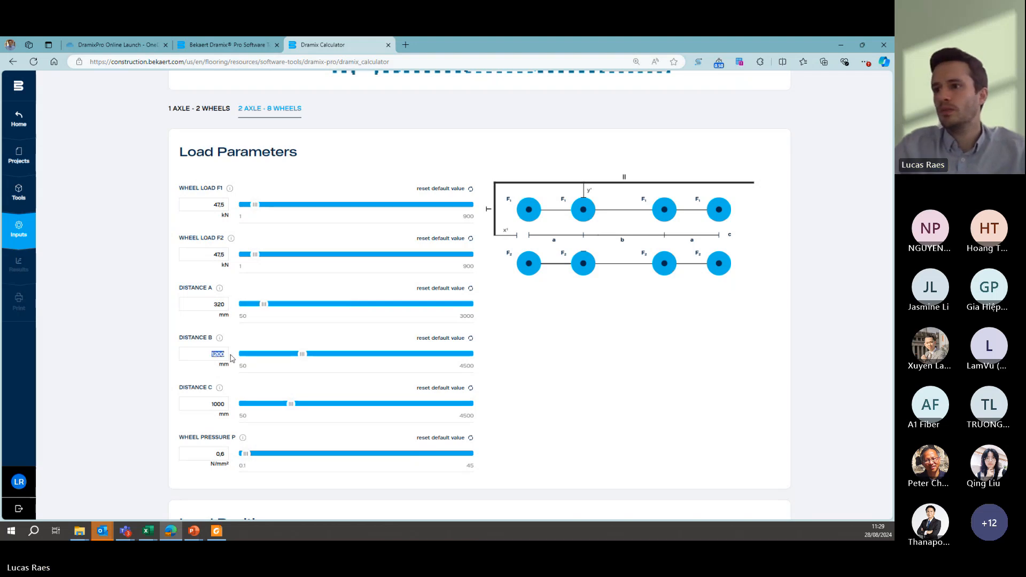
type("1460")
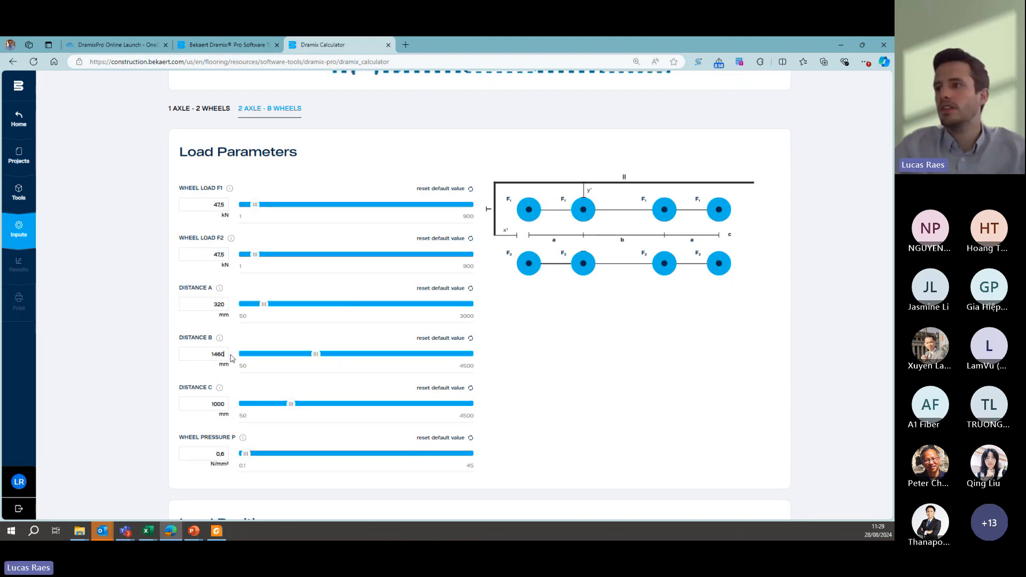
double_click(212, 404)
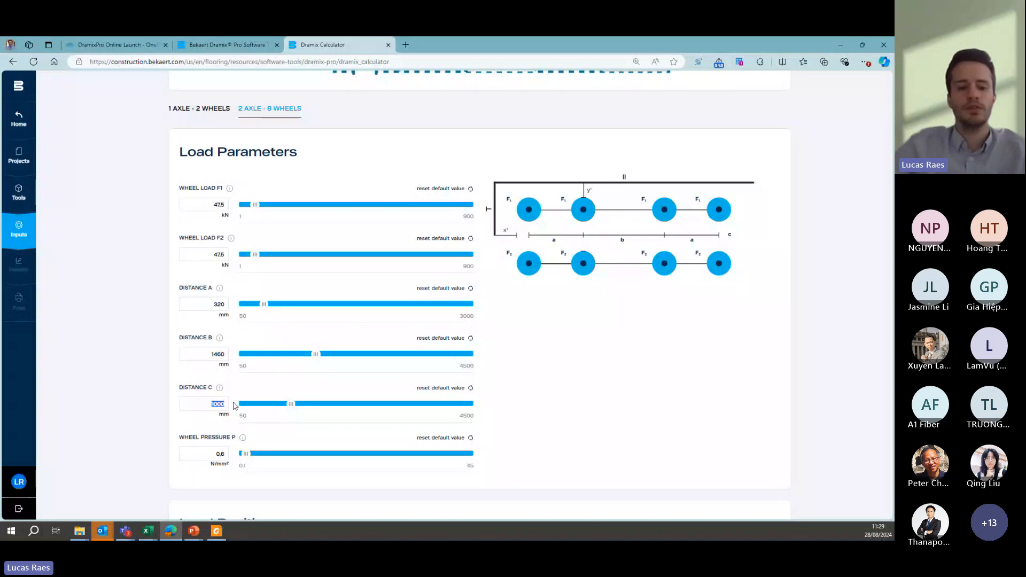
type("1200")
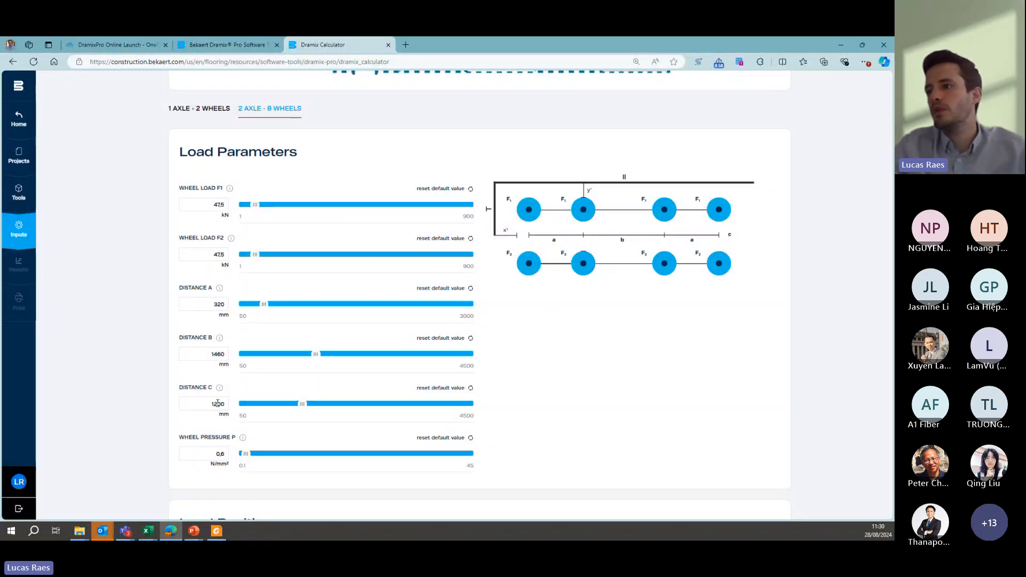
double_click(218, 453)
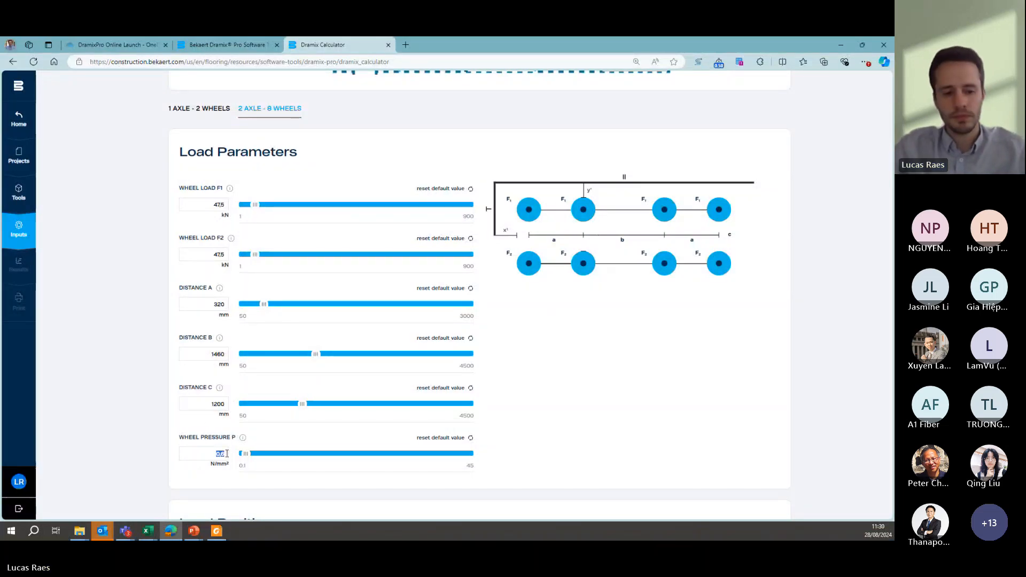
type("2")
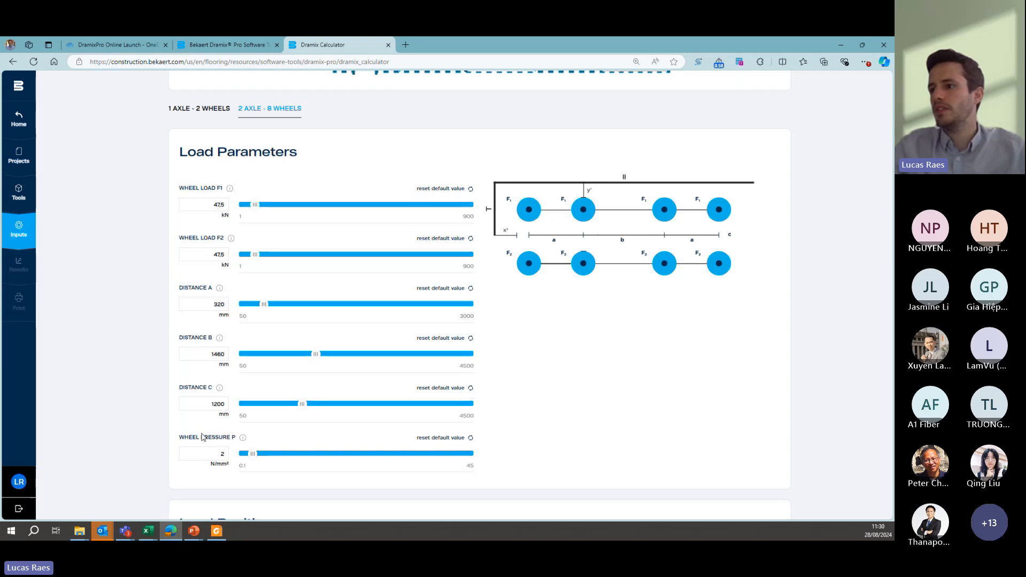
- Add the four remaining available primary joint and free edge positions to the 2 axle - 8 wheels load and return to the loads overview
scroll(179, 321, "up", 2)
scroll(179, 321, "up", 3)
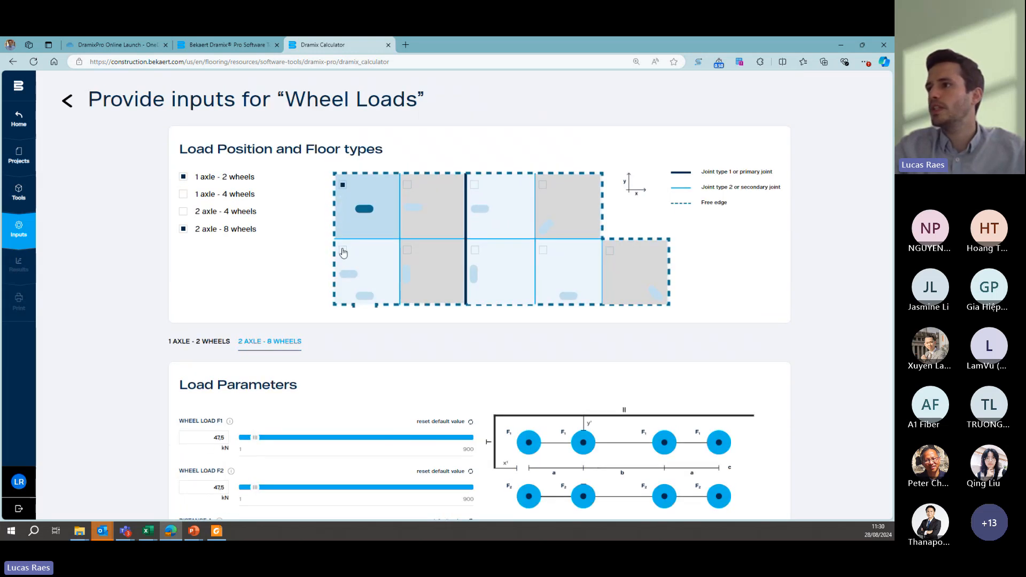
left_click(343, 251)
left_click(477, 255)
left_click(477, 193)
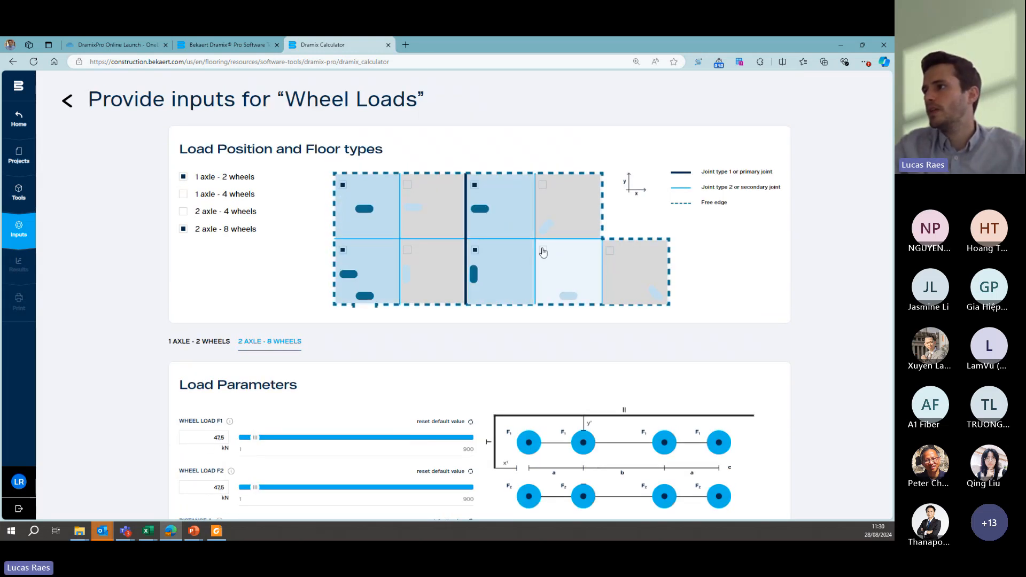
left_click(543, 252)
scroll(591, 240, "down", 10)
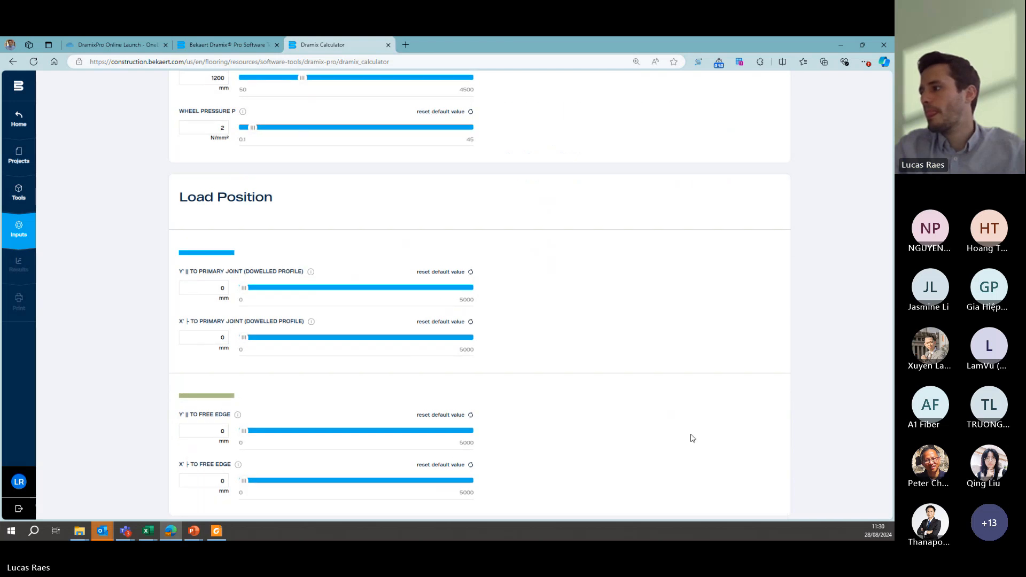
scroll(692, 438, "down", 3)
left_click(756, 488)
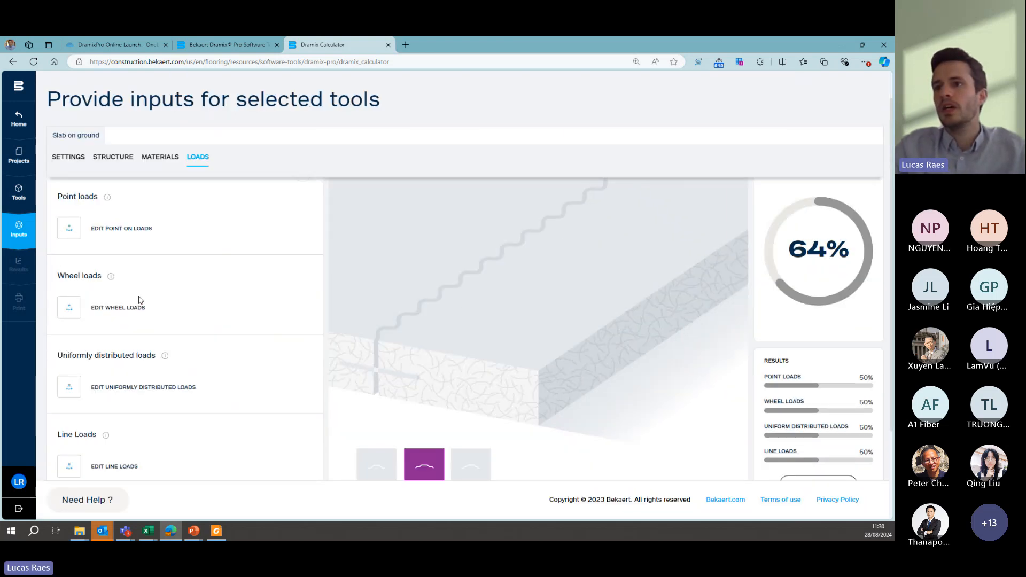
- Set the uniformly distributed load F to 50 kN/m², keeping the worst case position, and return to the loads overview
scroll(140, 300, "down", 2)
left_click(71, 334)
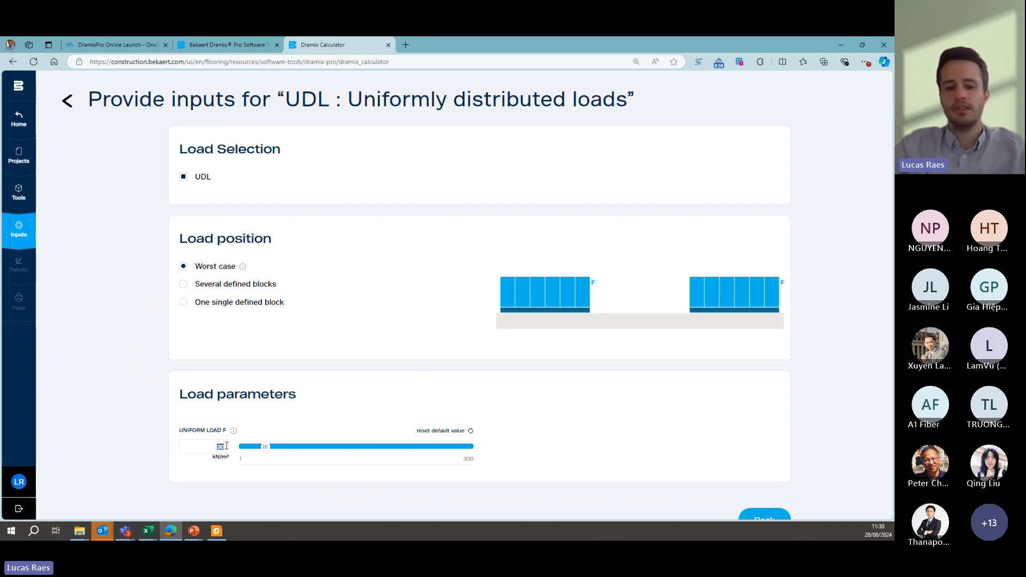
type("50")
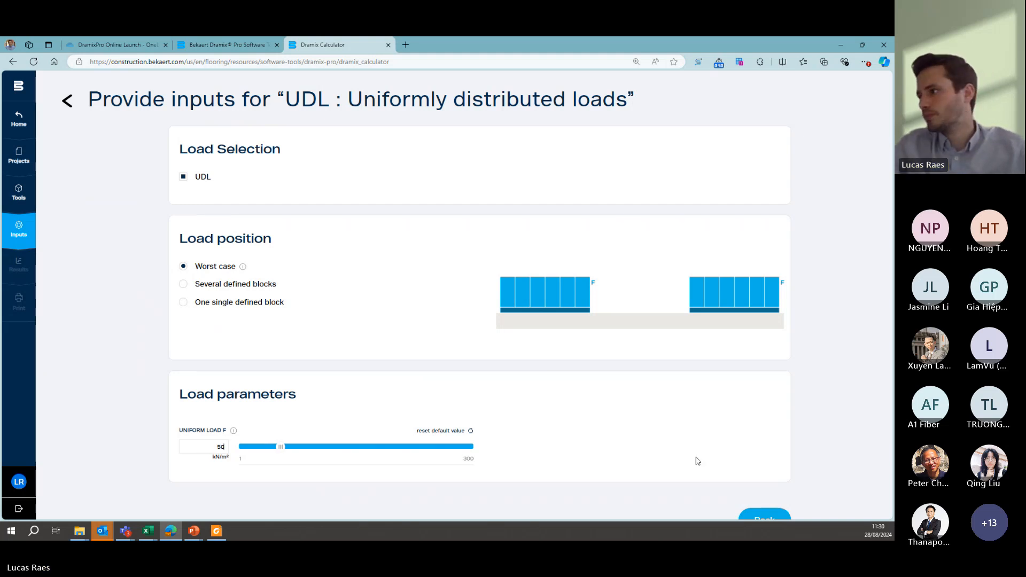
scroll(695, 458, "down", 1)
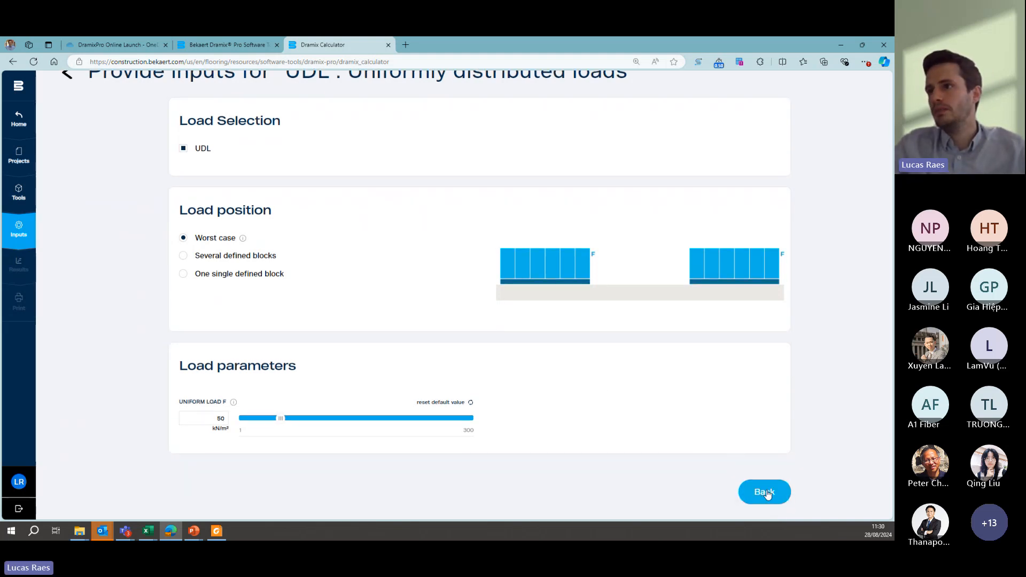
left_click(765, 493)
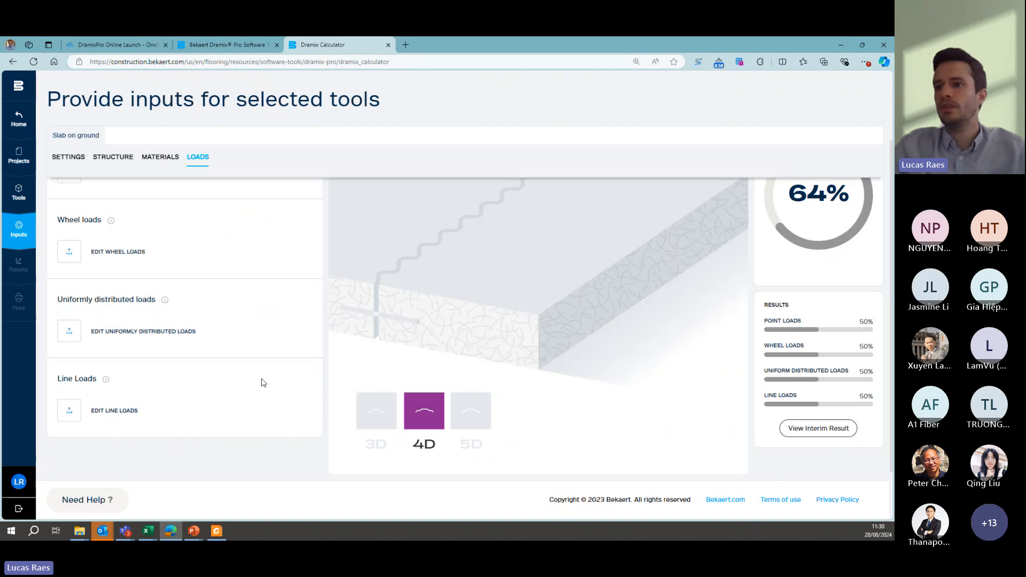
- Exclude line loads from the slab's load cases and return to the loads overview
left_click(78, 415)
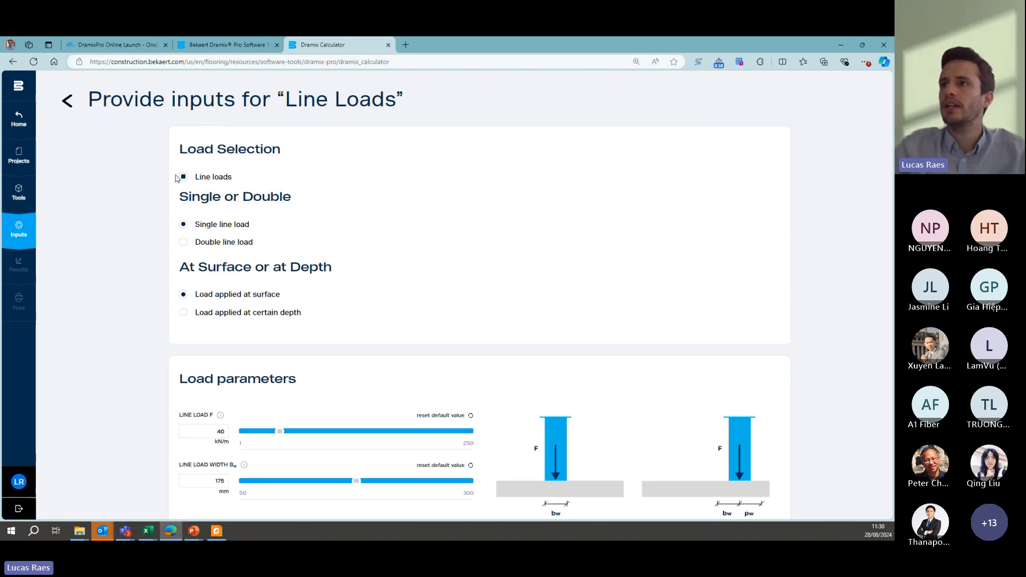
scroll(417, 203, "down", 1)
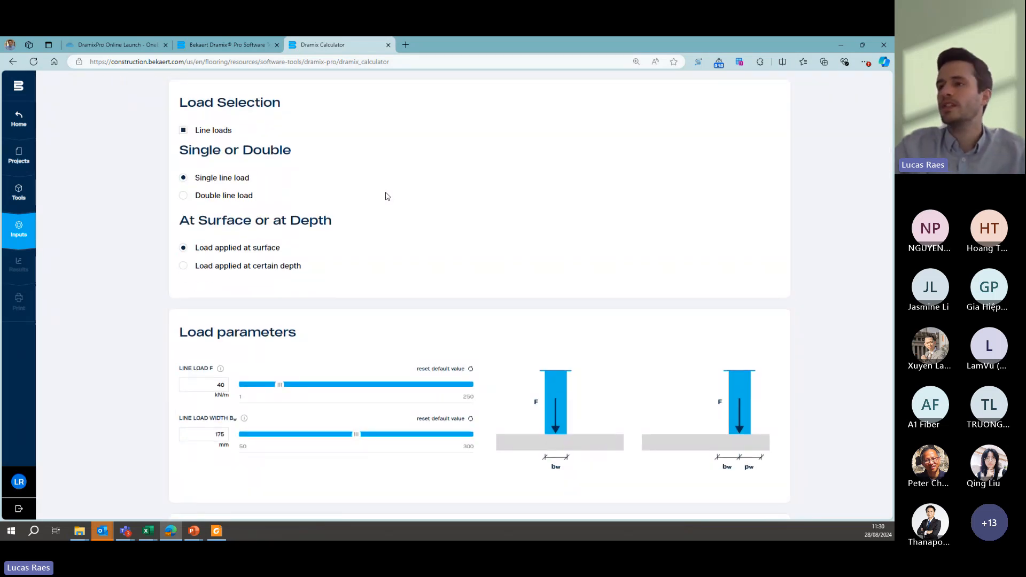
scroll(387, 195, "up", 1)
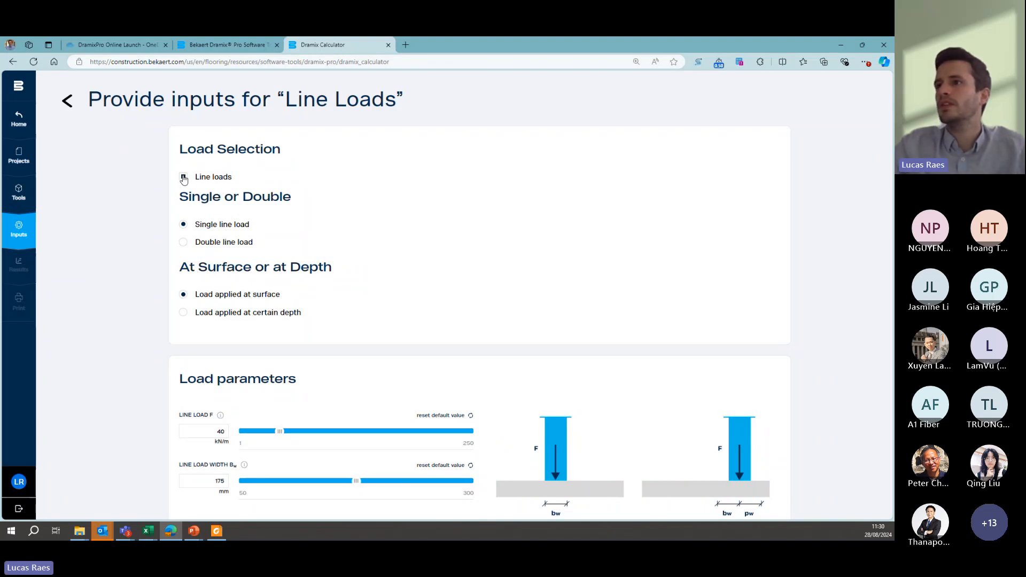
left_click(183, 177)
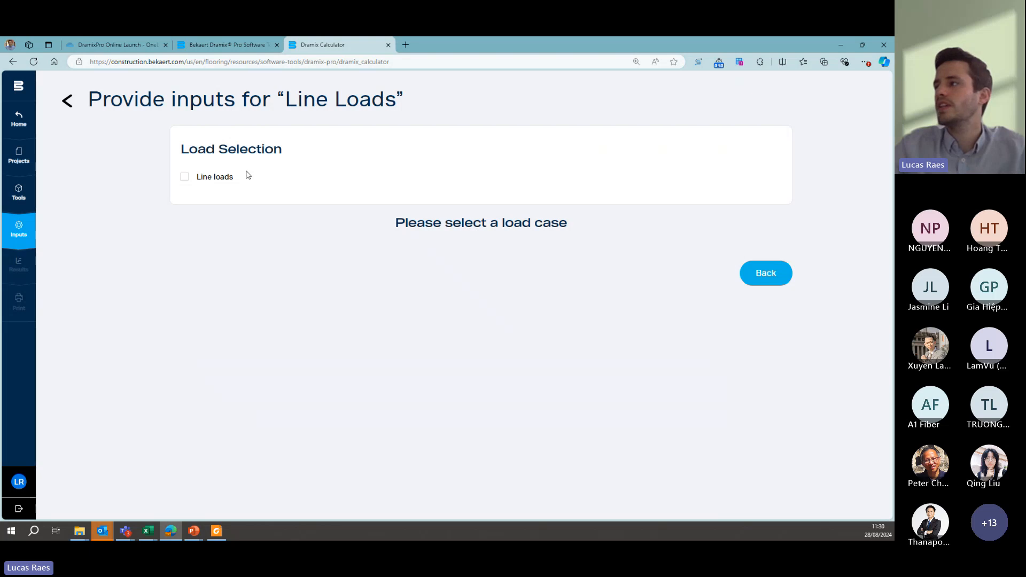
left_click(763, 273)
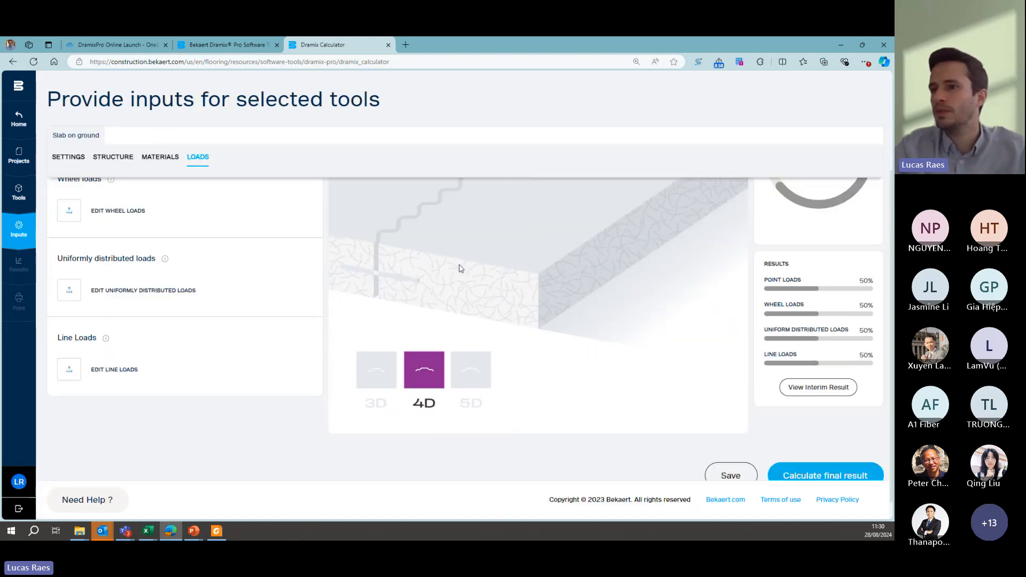
- Calculate the final result for the slab-on-ground with the entered loads
scroll(228, 284, "up", 3)
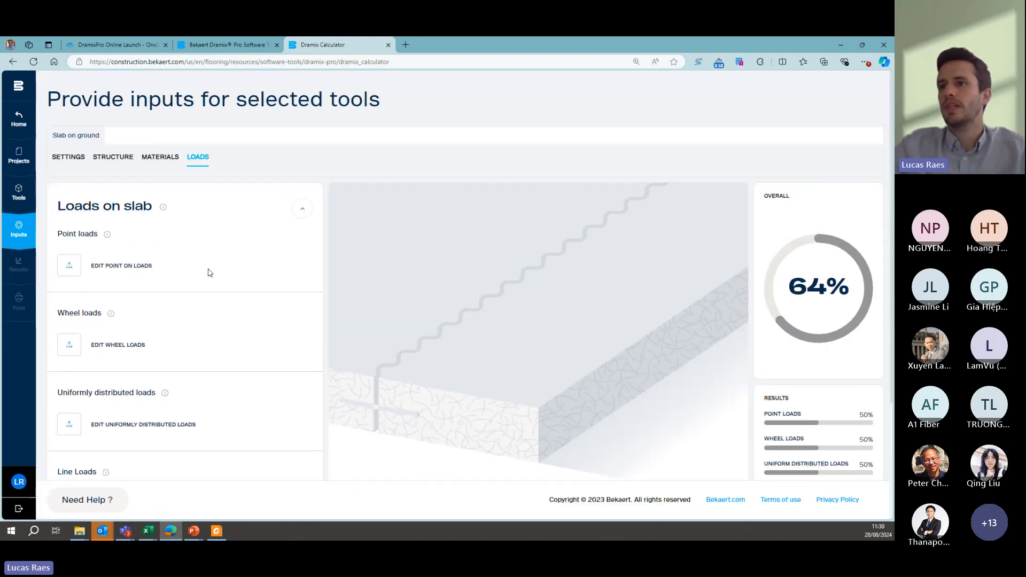
scroll(209, 272, "down", 2)
scroll(209, 272, "down", 1)
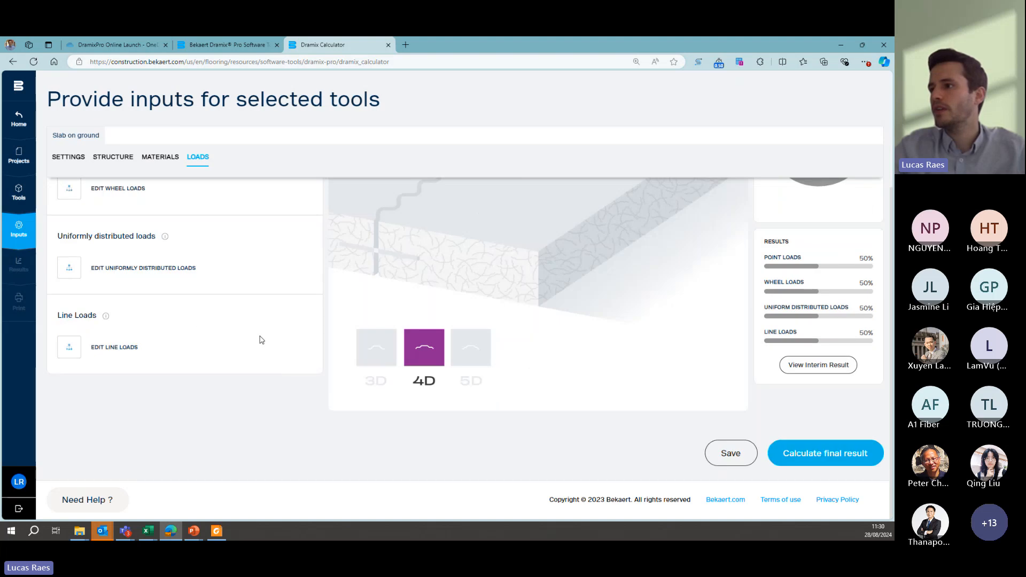
left_click(802, 458)
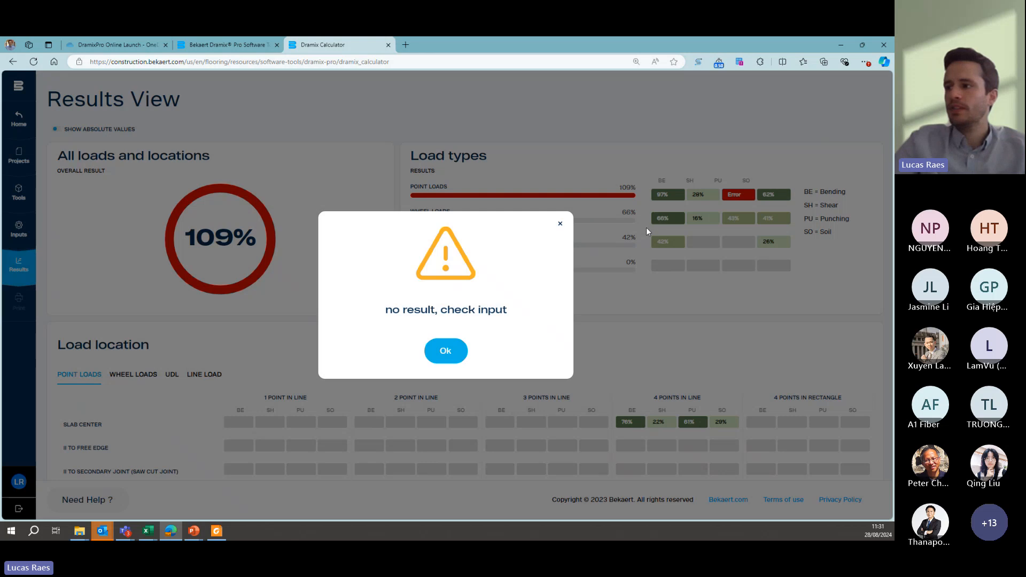
- Dismiss the input warning and examine the point load results by location, including the failing punching check parallel to the primary joint
left_click(446, 351)
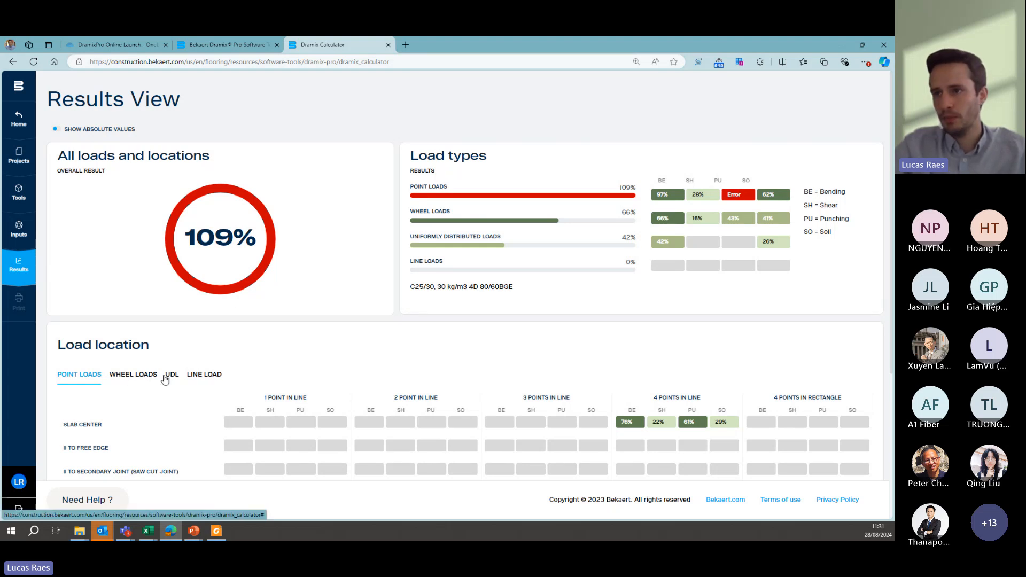
scroll(671, 362, "down", 1)
scroll(672, 358, "down", 3)
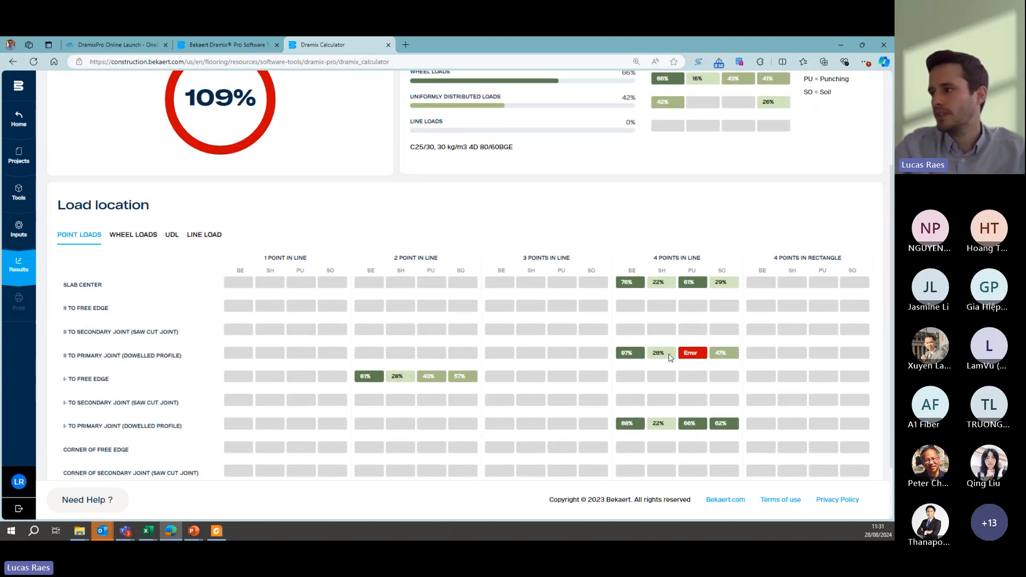
scroll(672, 356, "up", 3)
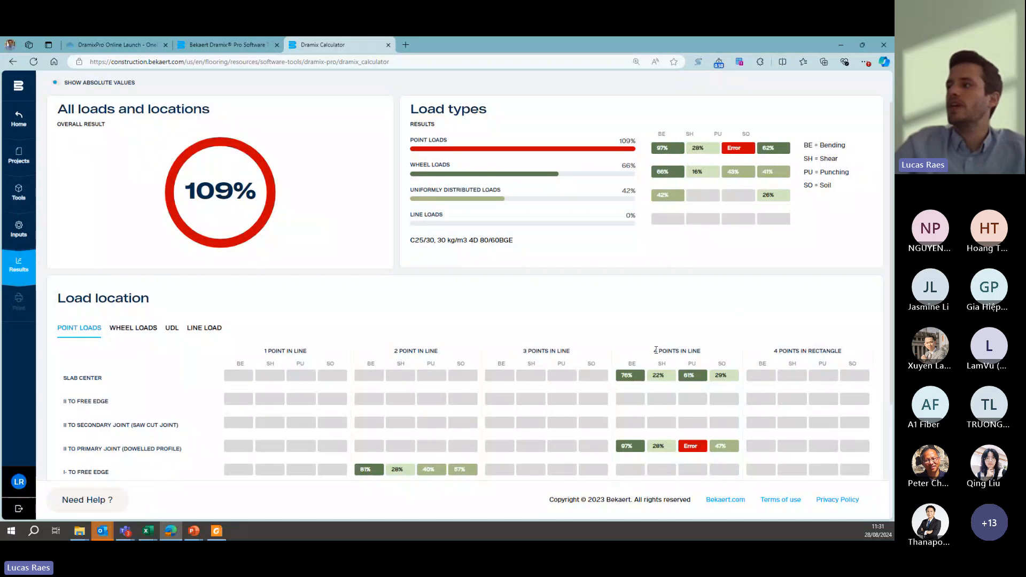
scroll(655, 350, "down", 2)
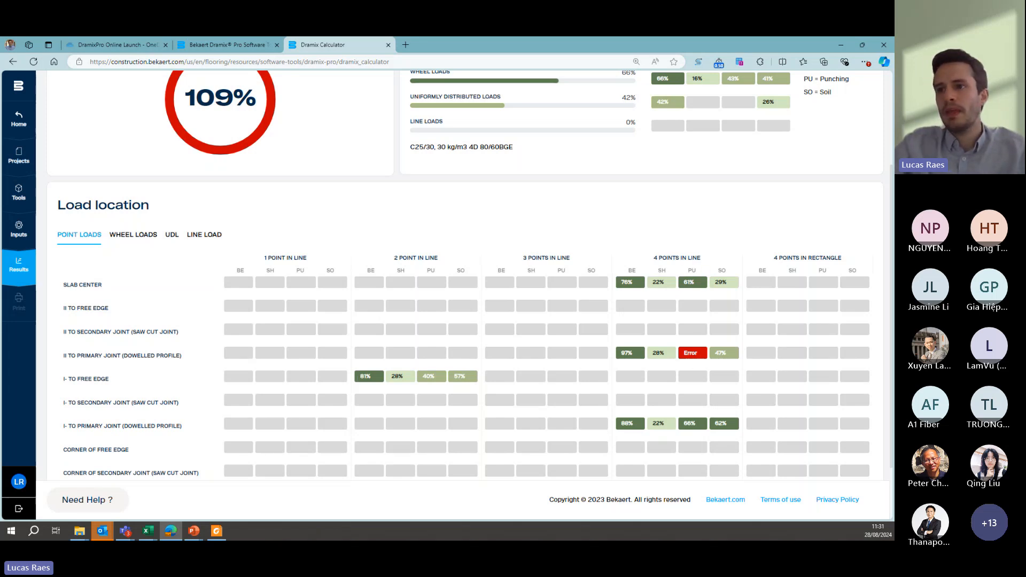
scroll(93, 365, "down", 1)
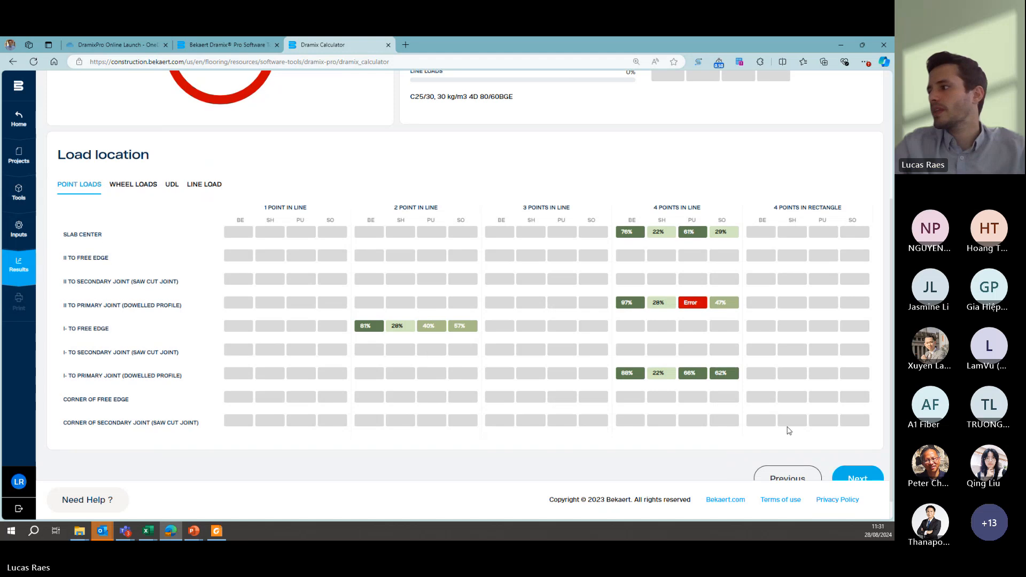
- Return to the slab's structure inputs and set the slab thickness to 200 mm
scroll(789, 430, "down", 1)
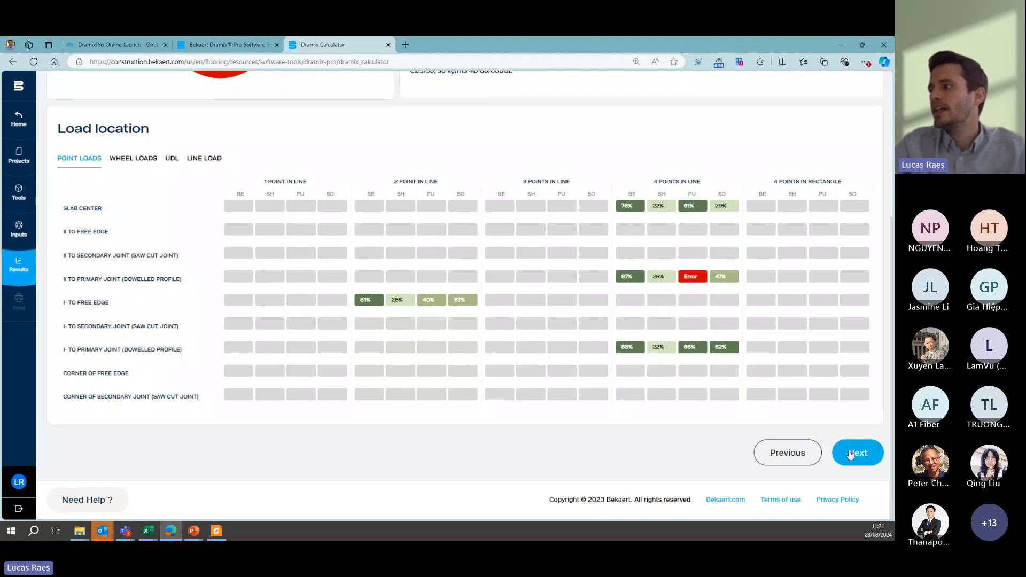
left_click(791, 454)
scroll(351, 385, "up", 3)
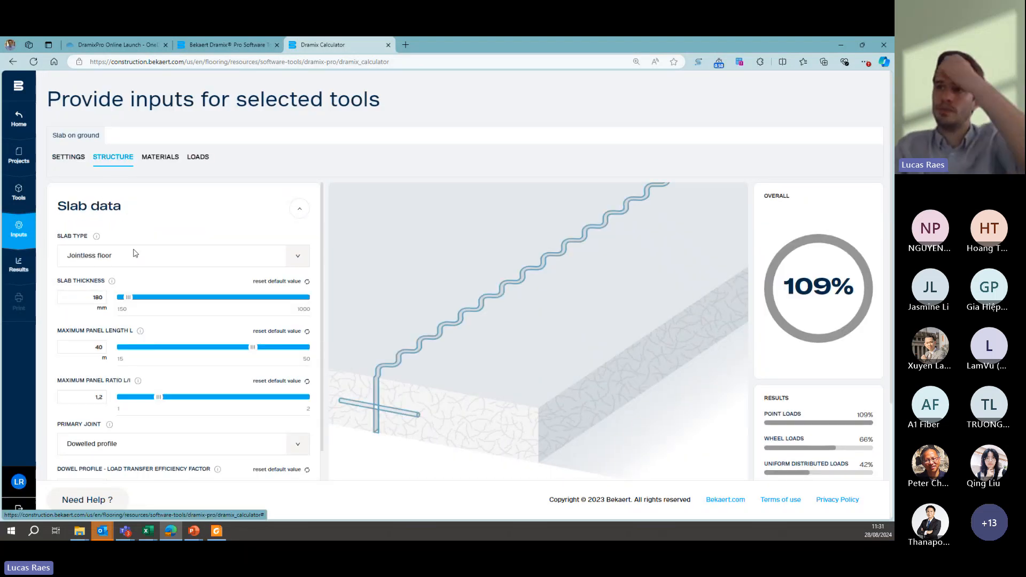
scroll(90, 335, "down", 1)
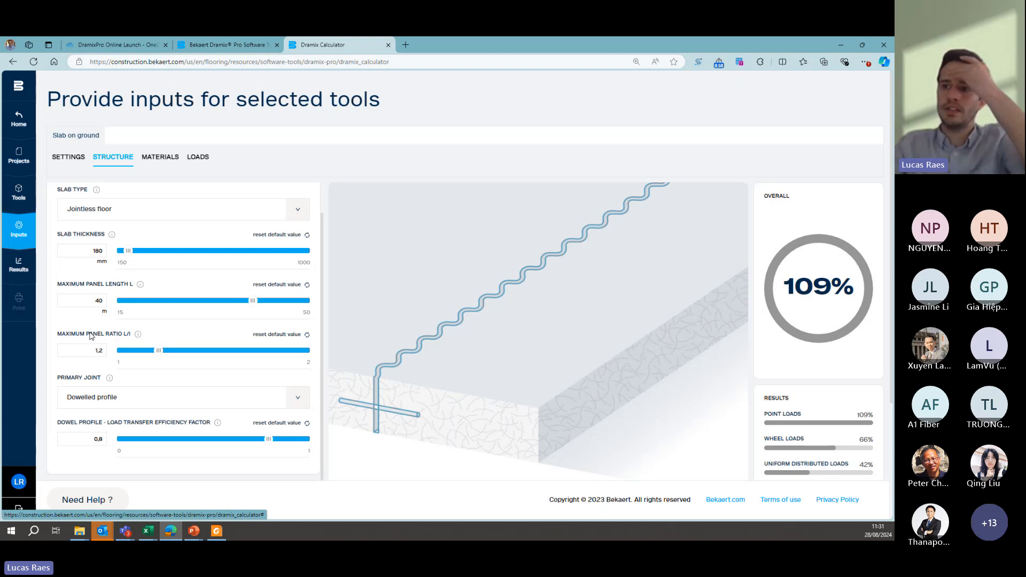
double_click(102, 250)
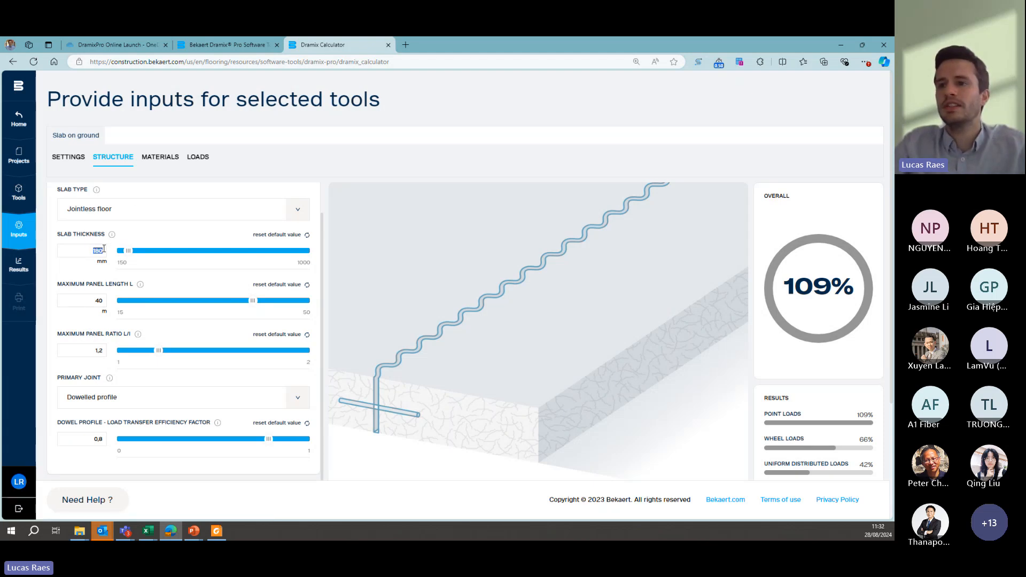
type("200")
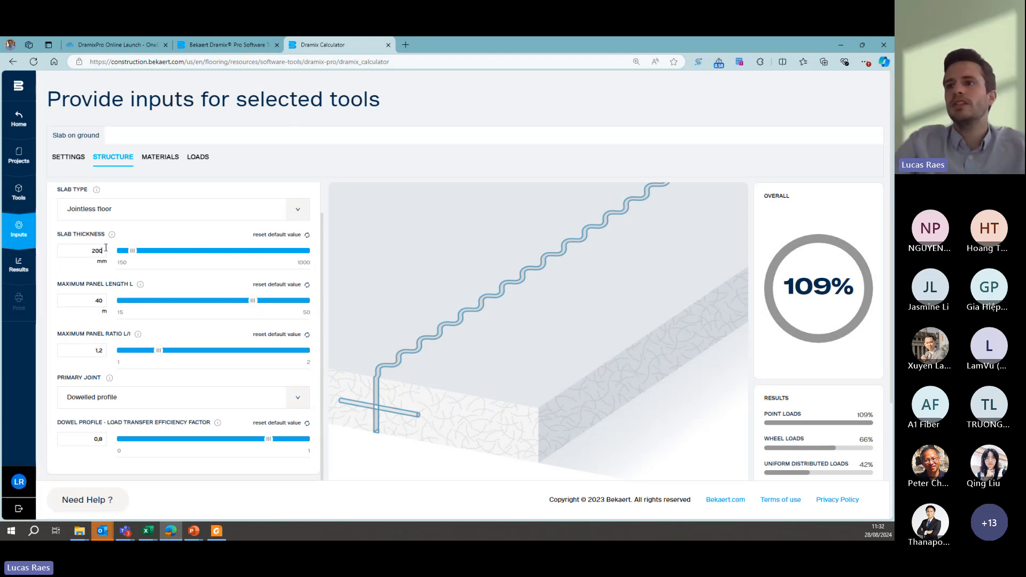
- Review the concrete and steel fibre material inputs and the loads overview, then return to the slab's structure data
left_click(155, 158)
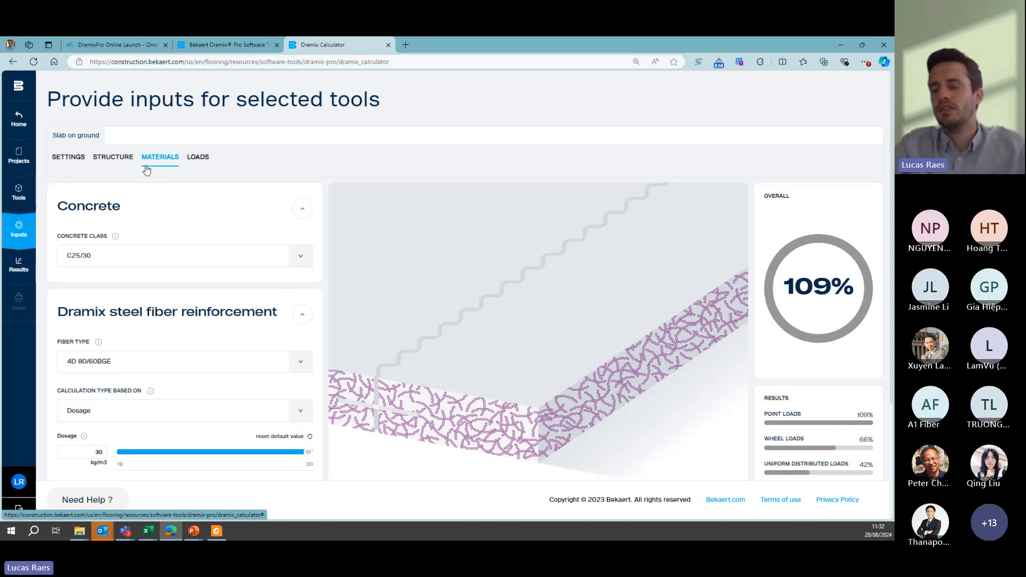
scroll(104, 400, "down", 2)
scroll(117, 256, "up", 2)
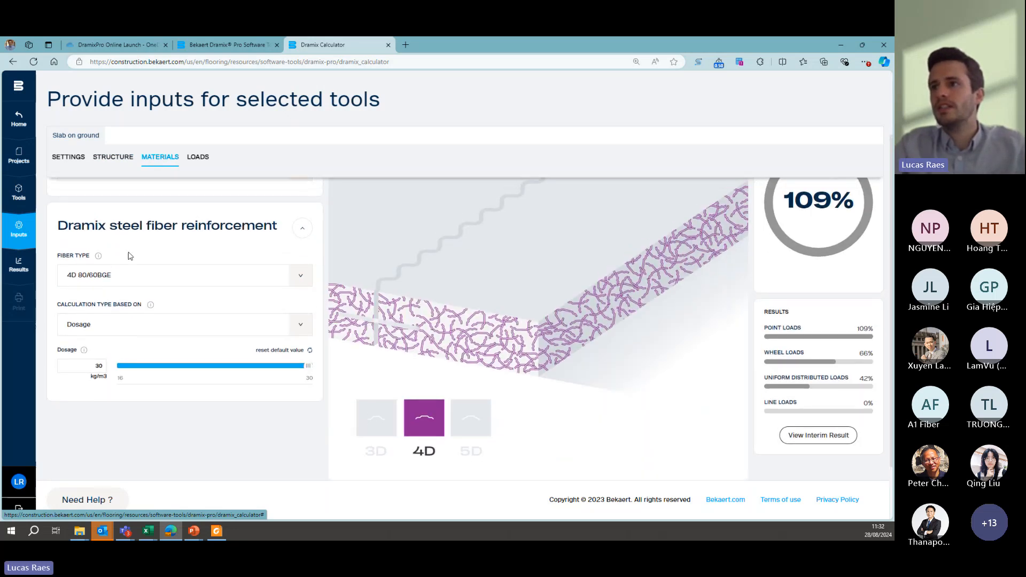
left_click(126, 169)
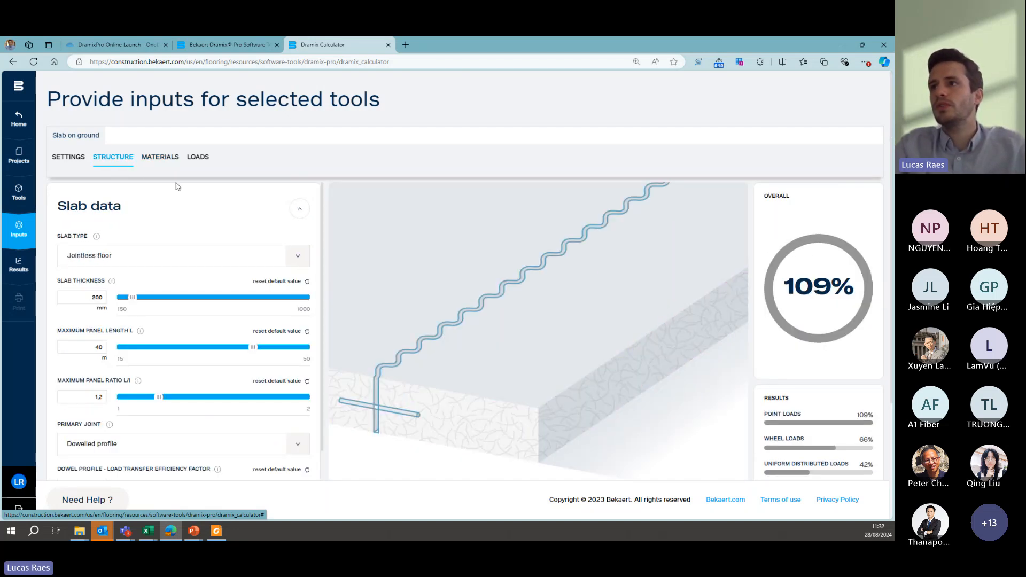
left_click(162, 160)
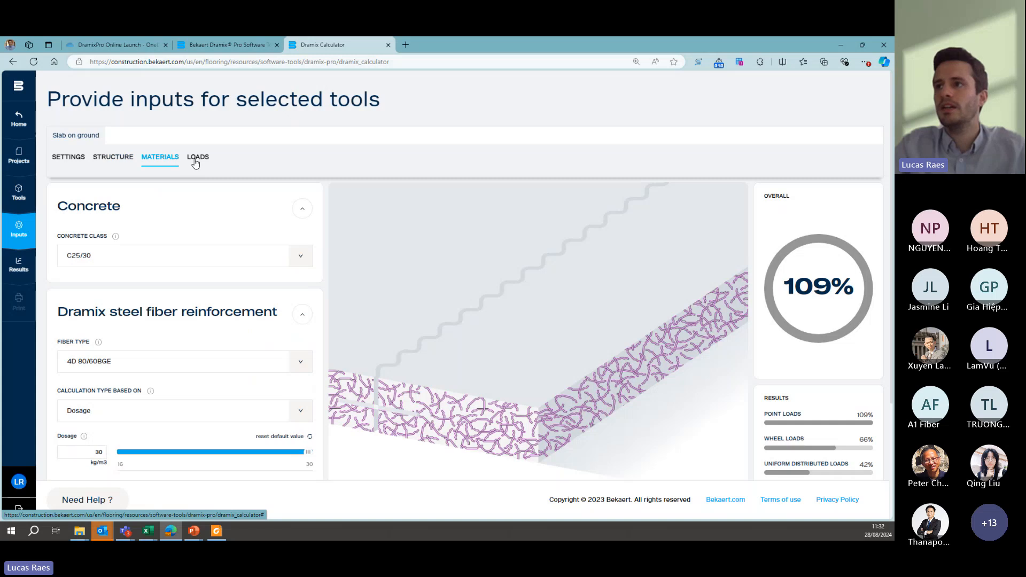
left_click(195, 158)
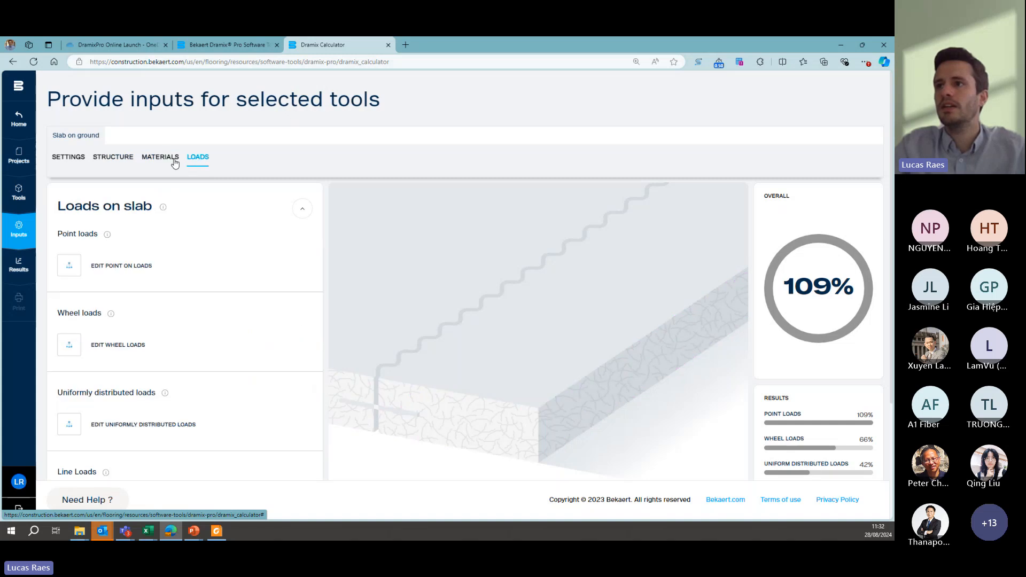
left_click(129, 162)
- Recalculate the final result for the slab with the changed thickness
scroll(662, 362, "down", 3)
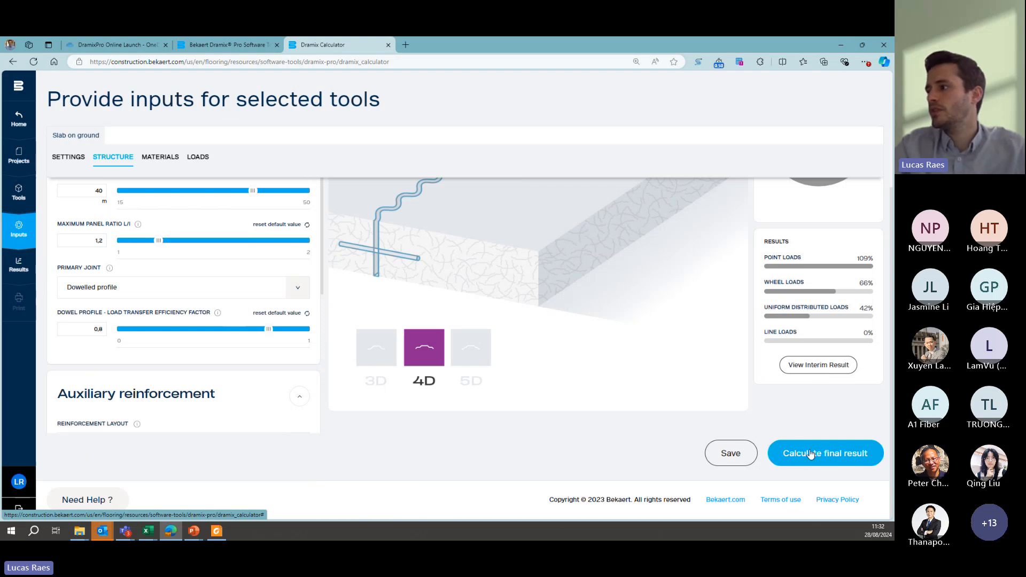
scroll(644, 331, "up", 2)
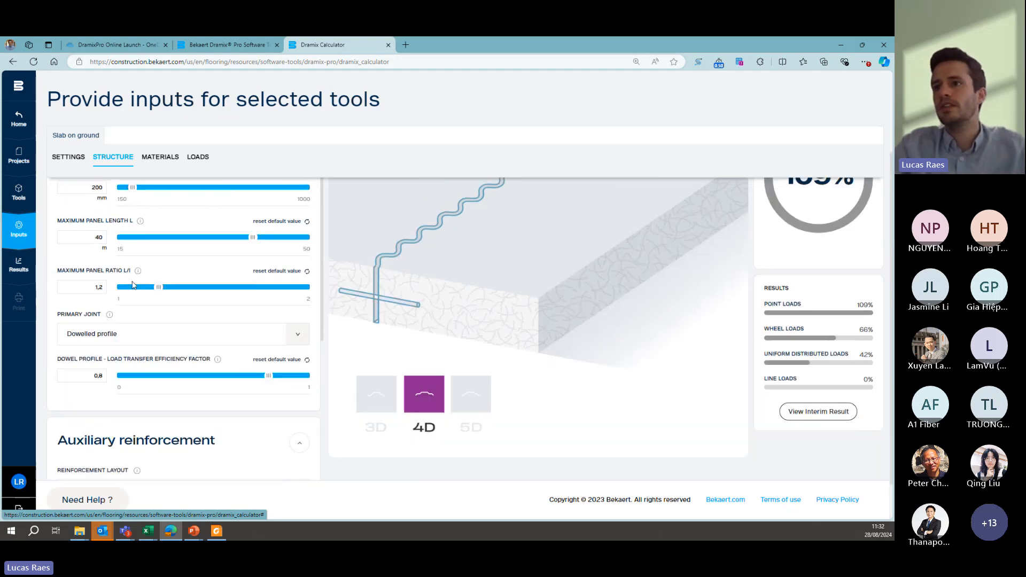
scroll(644, 331, "down", 2)
left_click(848, 453)
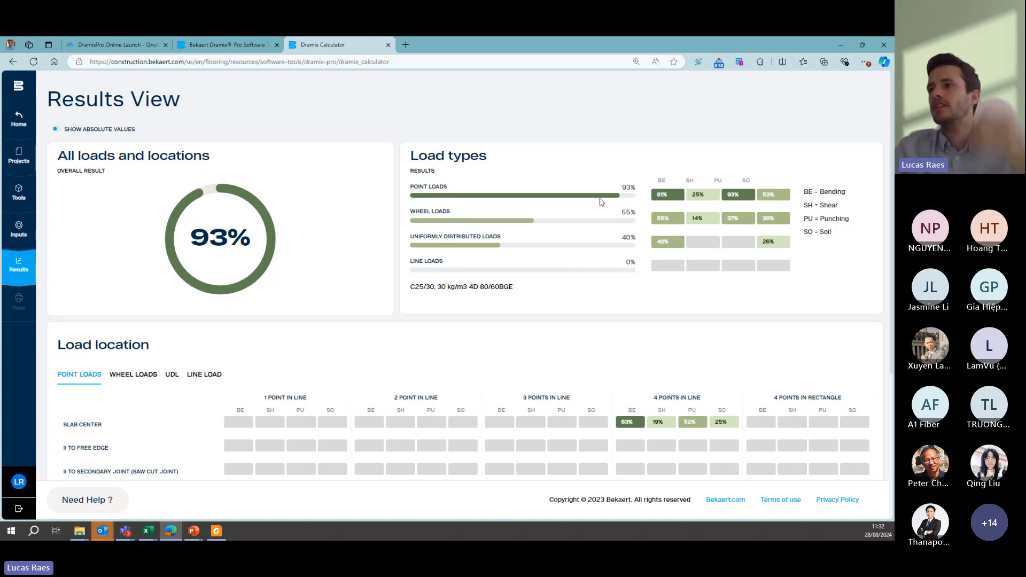
- Check the point load results by location, generate the extended print-out of the calculation, and acknowledge the report notice
scroll(599, 199, "down", 1)
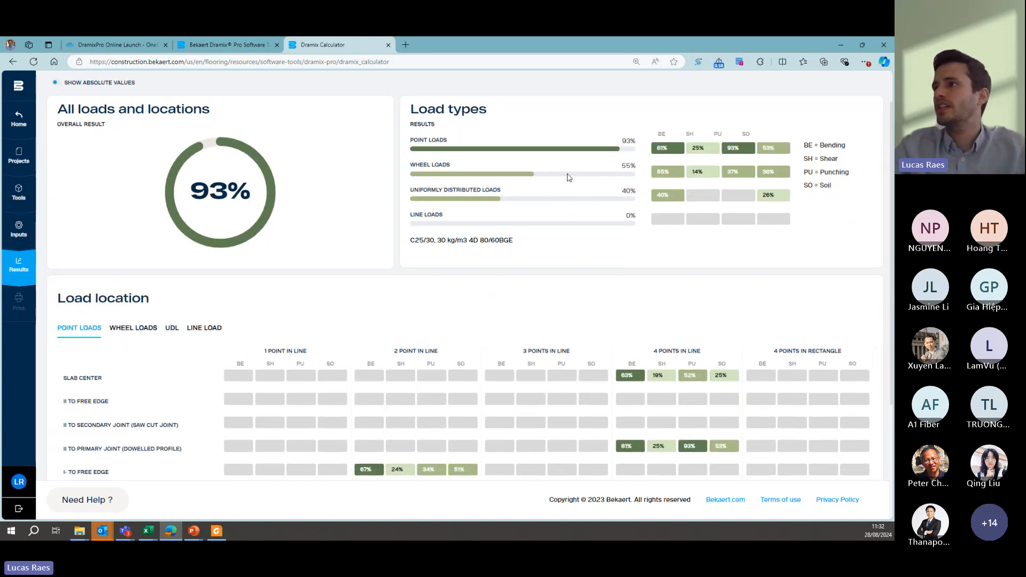
scroll(569, 177, "down", 1)
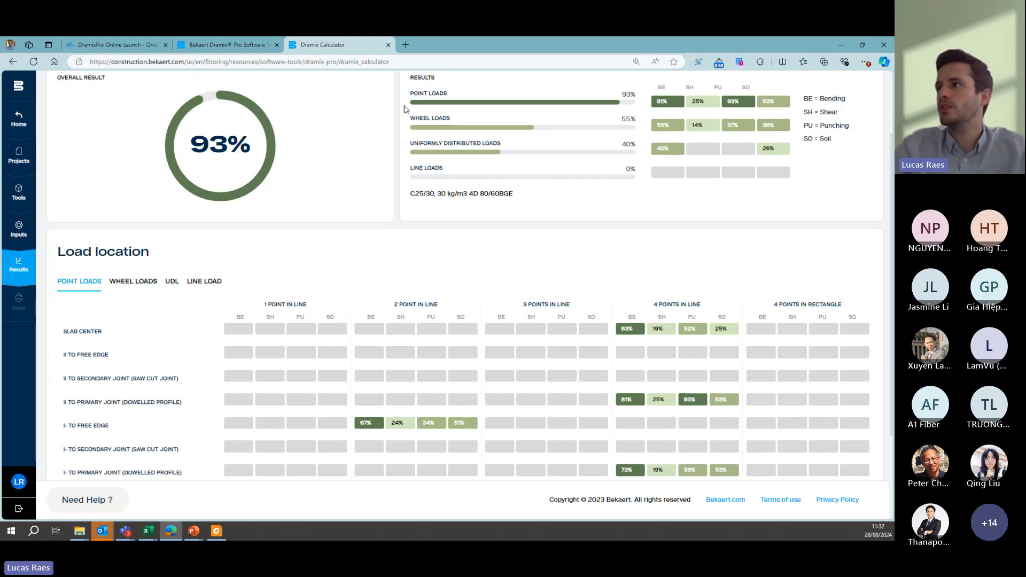
scroll(514, 203, "down", 3)
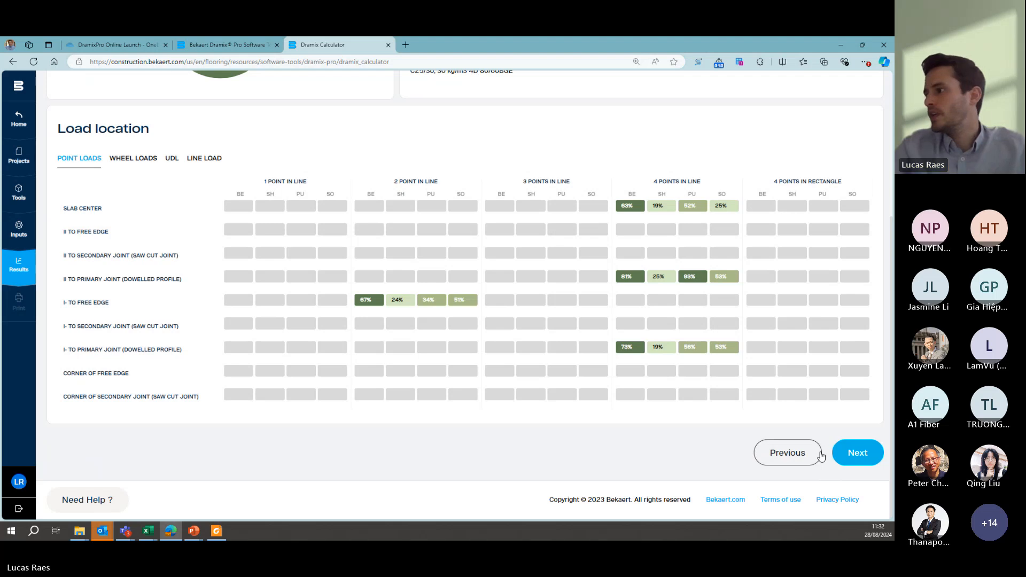
left_click(854, 457)
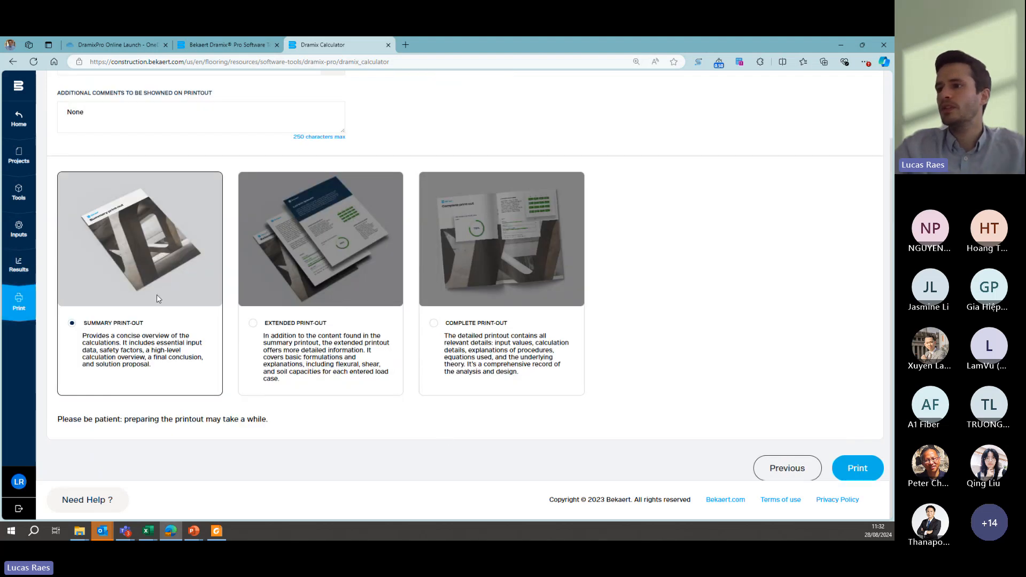
left_click(253, 325)
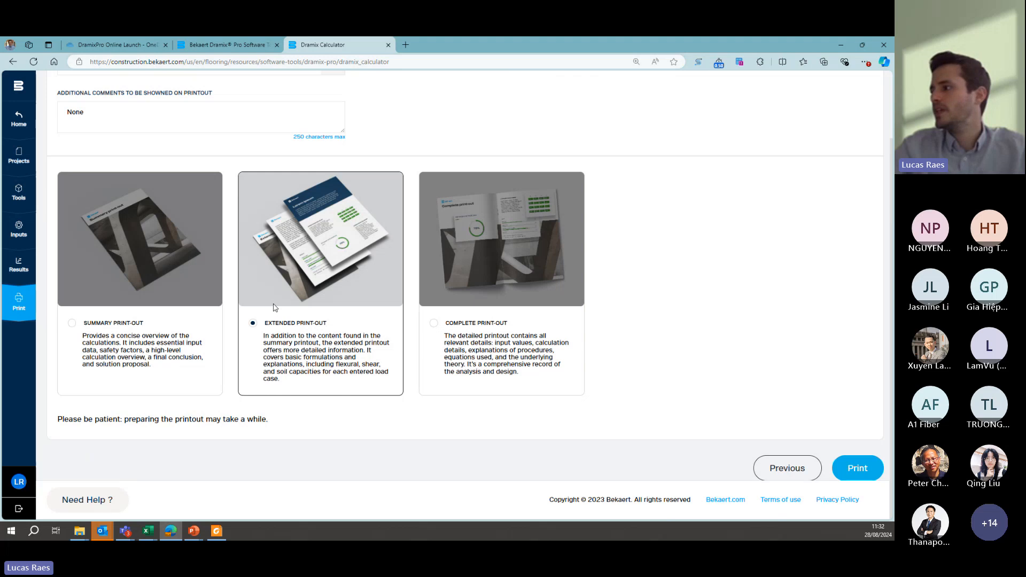
left_click(855, 466)
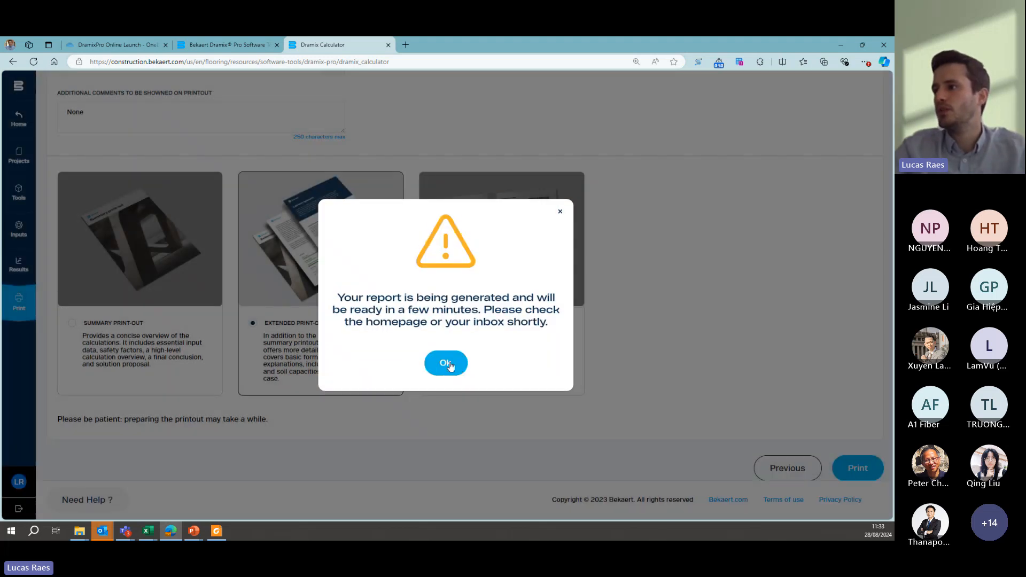
left_click(446, 364)
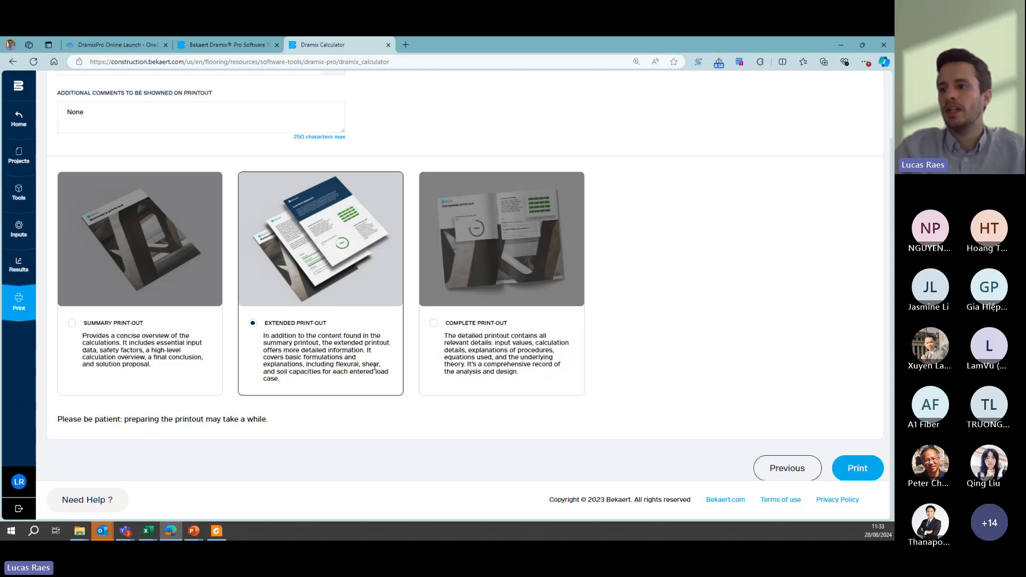
- Switch to Foxit PDF Reader and show the jointless floor extended calculation note at full-page size from its table of content
left_click(216, 531)
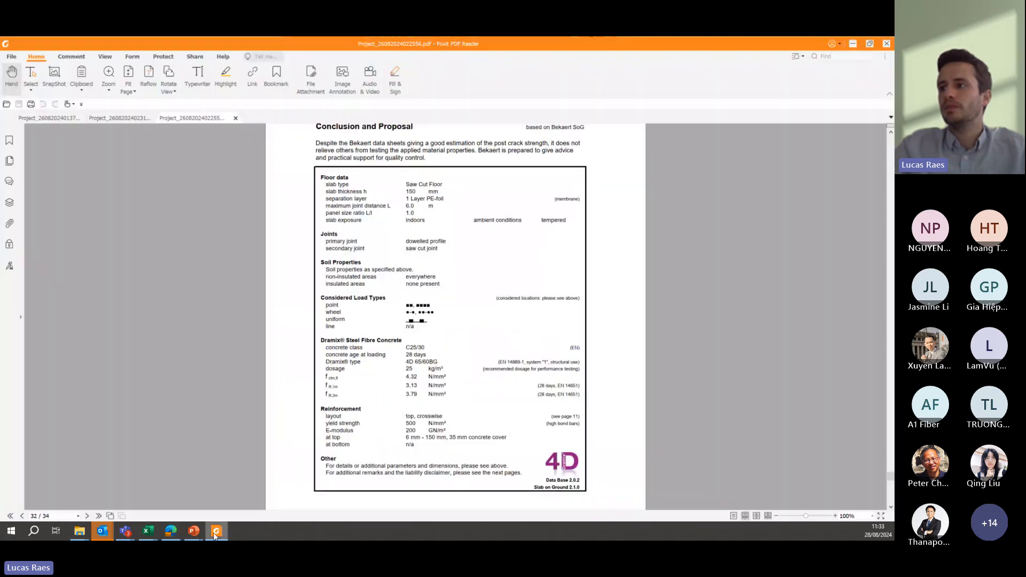
left_click(130, 118)
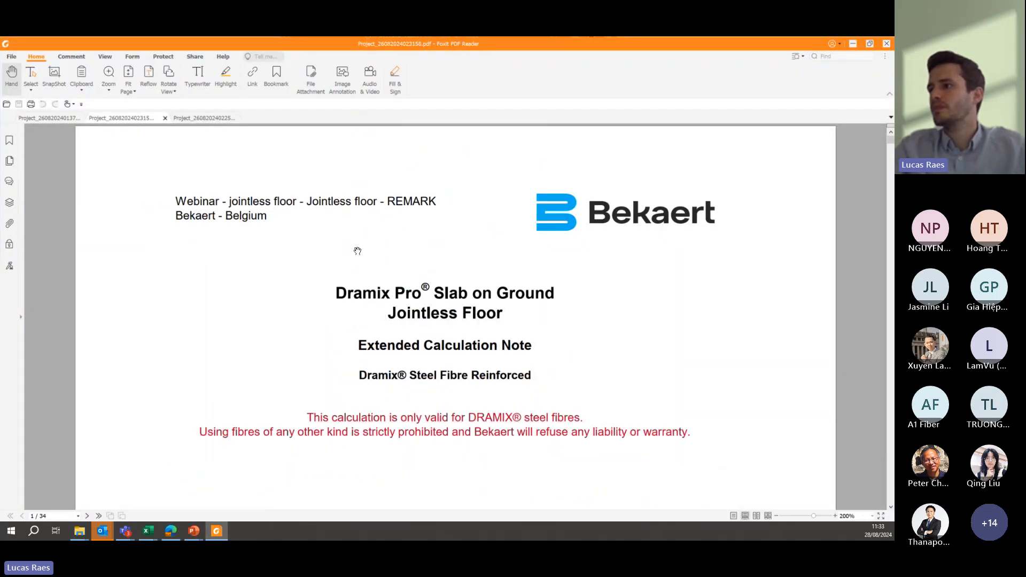
key("ctrl+0")
scroll(357, 251, "down", 5)
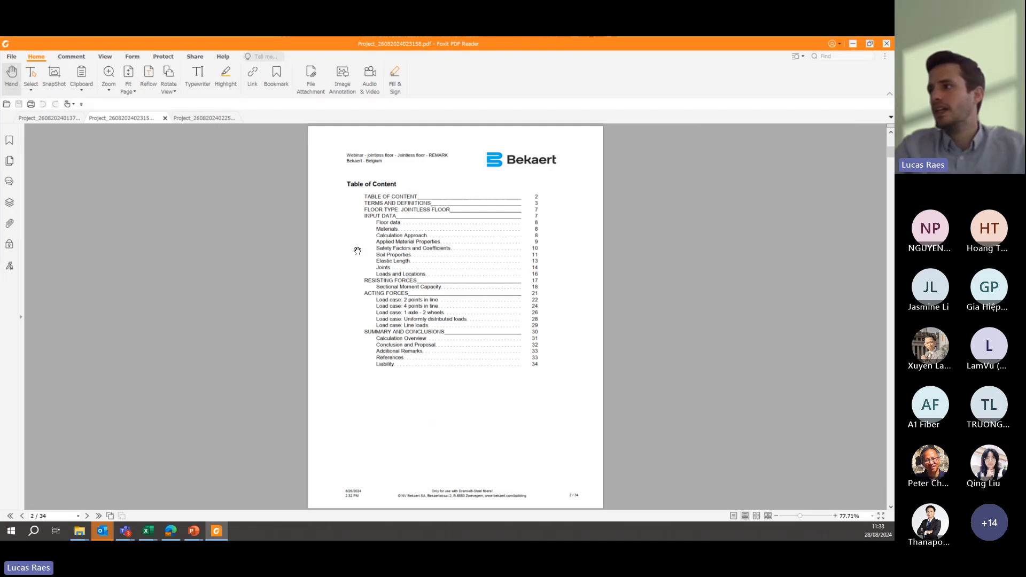
- Examine the calculation note's floor data, materials, calculation approach, soil properties, and loads and locations pages
scroll(358, 250, "down", 2)
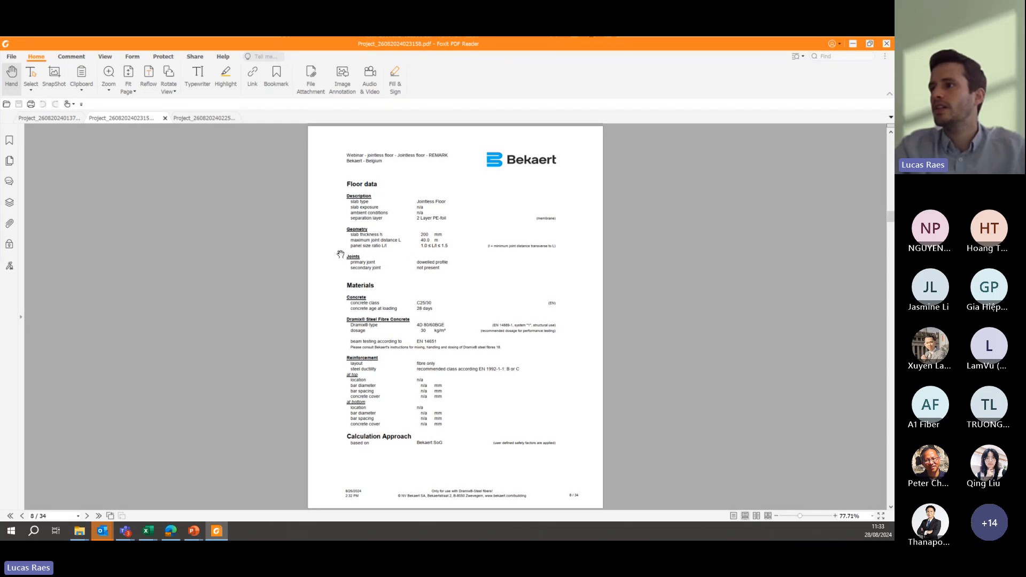
scroll(414, 241, "down", 1)
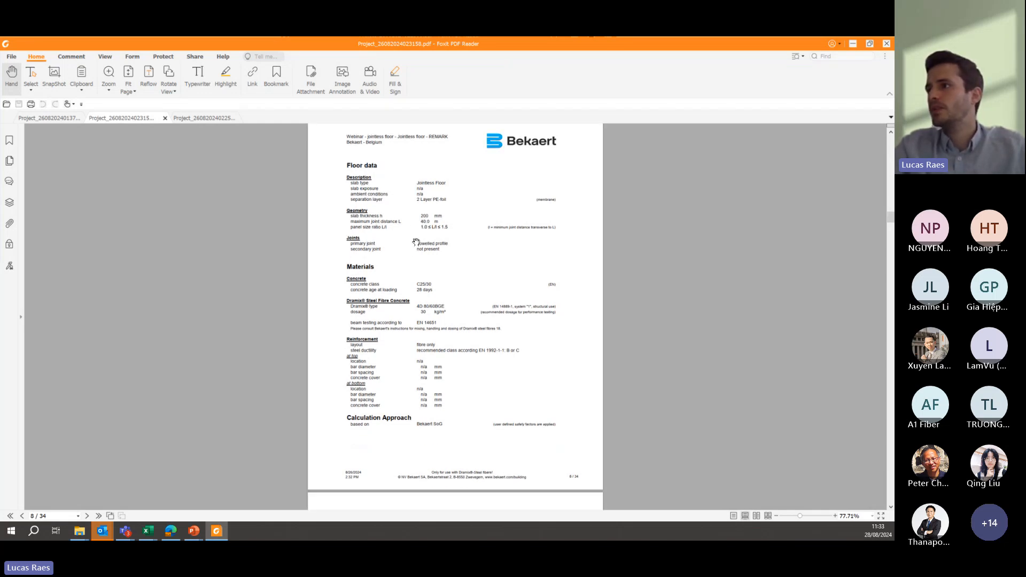
scroll(452, 214, "down", 3)
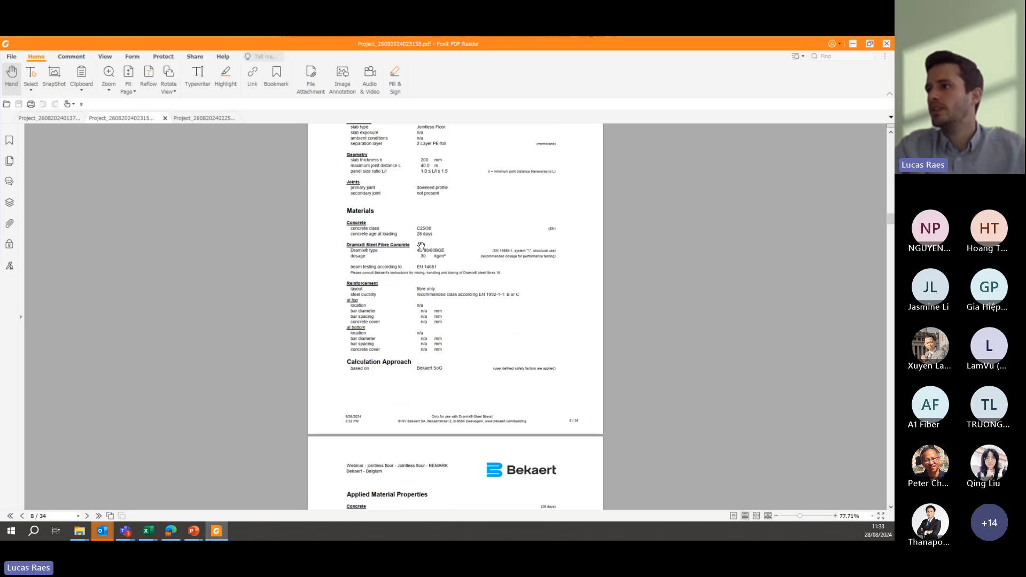
scroll(463, 264, "down", 20)
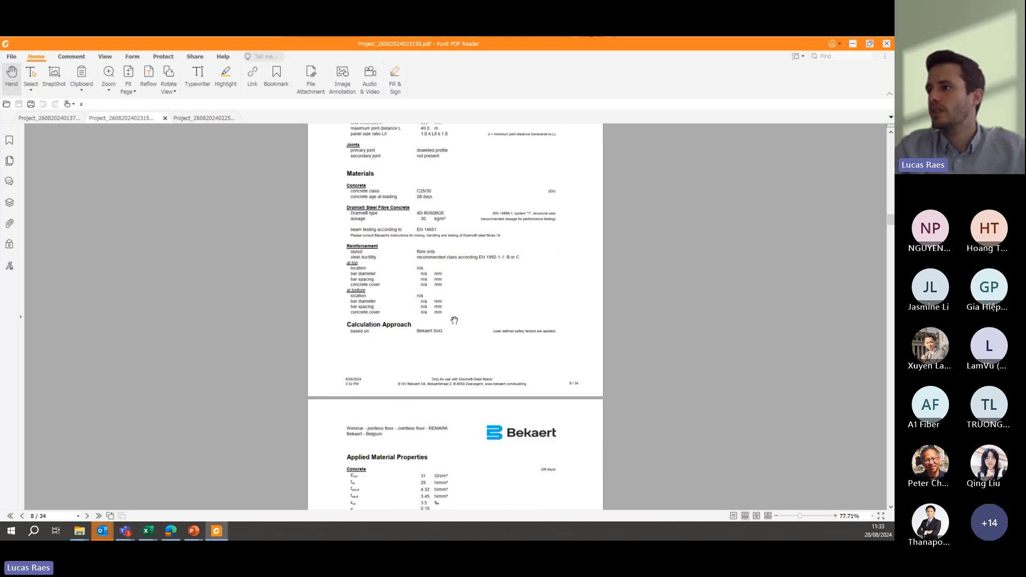
scroll(455, 316, "down", 14)
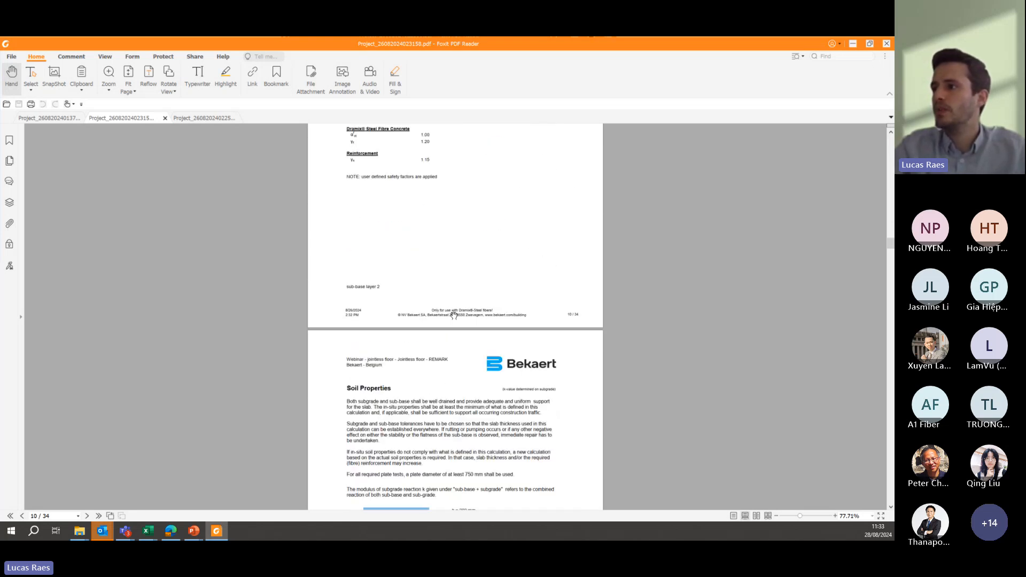
scroll(455, 311, "down", 8)
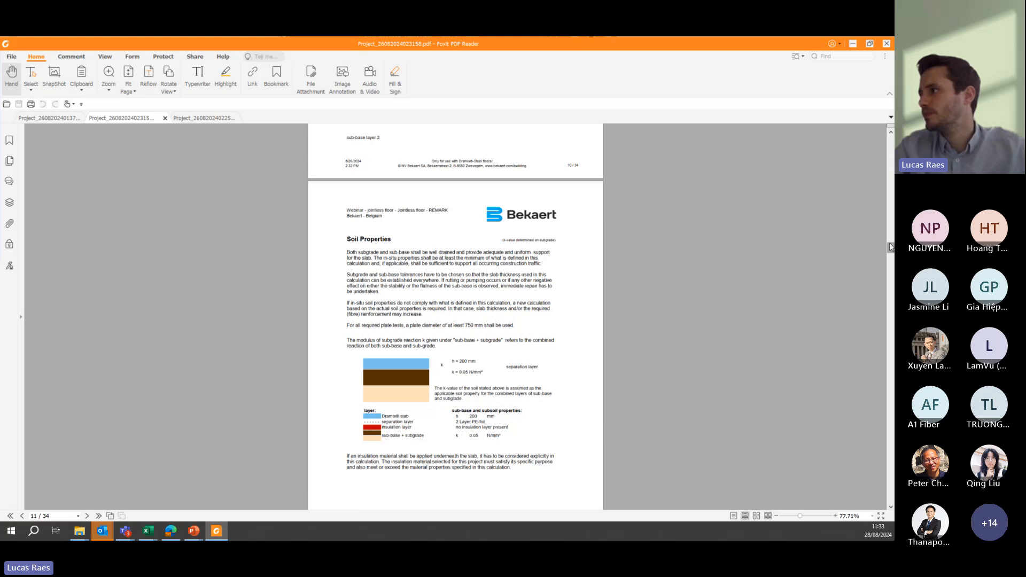
left_click_drag(889, 244, 891, 303)
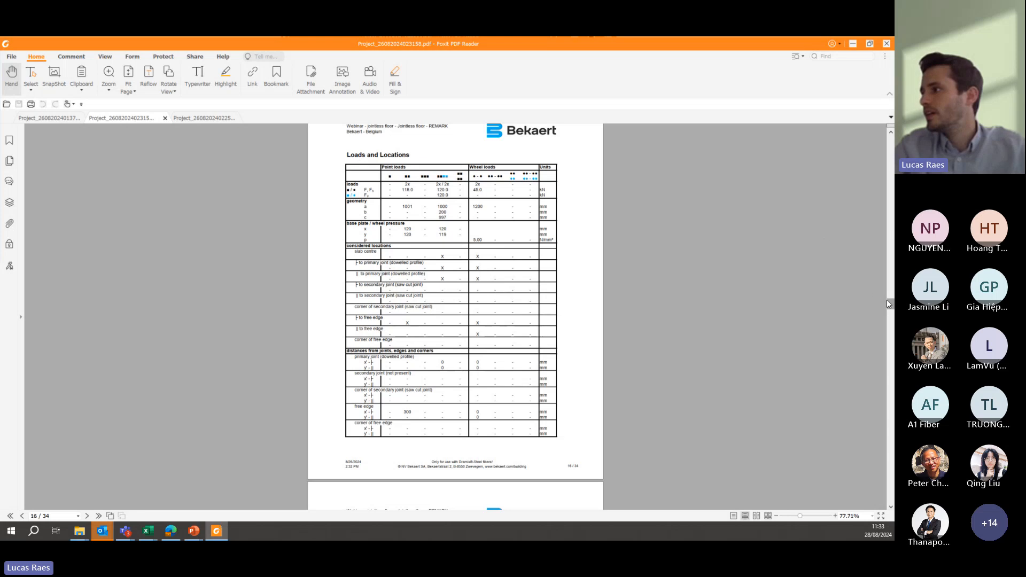
- Examine the calculation note's uniform and line loads, the 1 axle - 2 wheels load case tables, and the Conclusion and Proposal page
left_click_drag(890, 303, 890, 313)
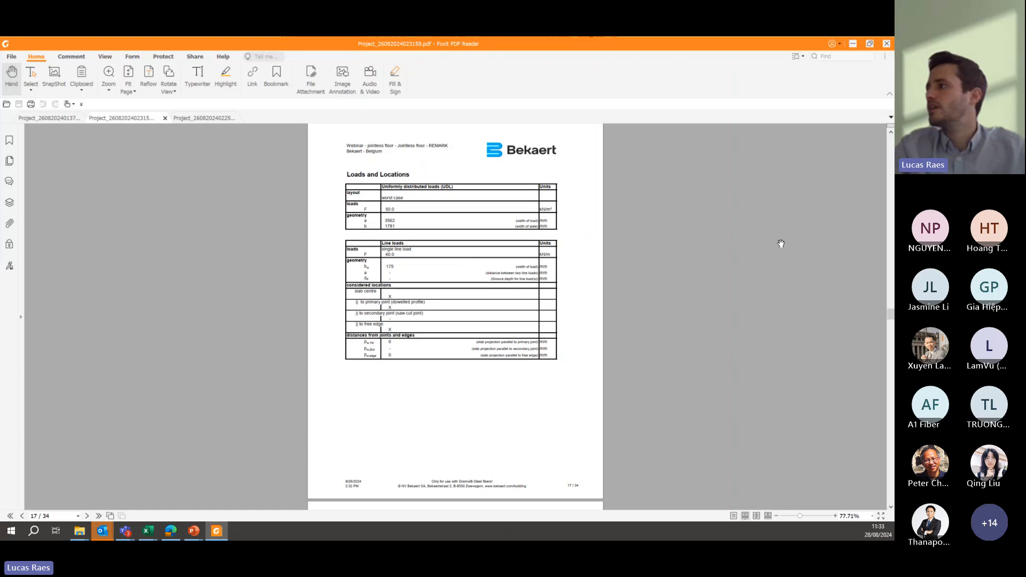
left_click_drag(890, 313, 890, 427)
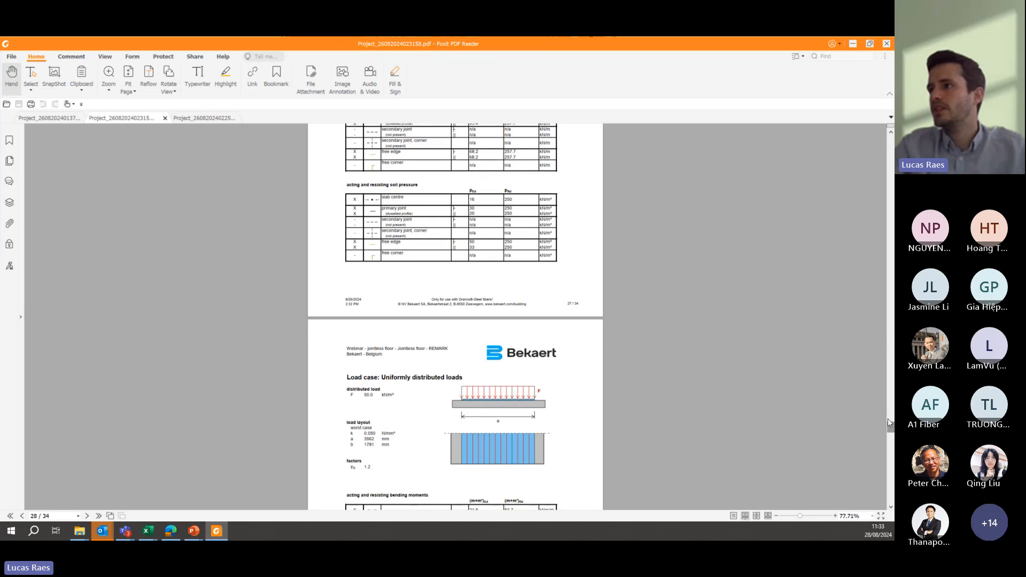
scroll(572, 271, "up", 3)
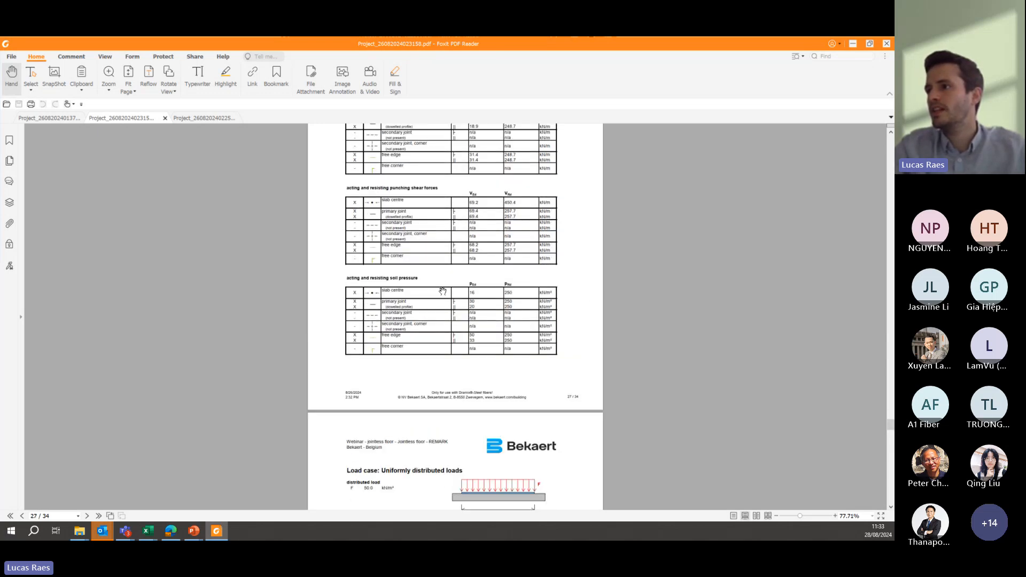
scroll(442, 291, "up", 2)
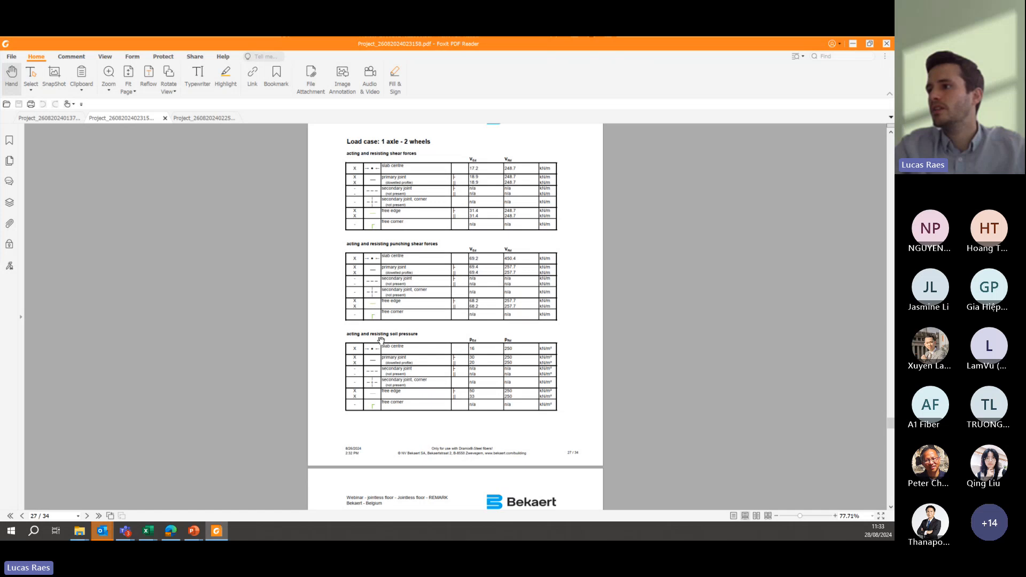
scroll(386, 173, "up", 8)
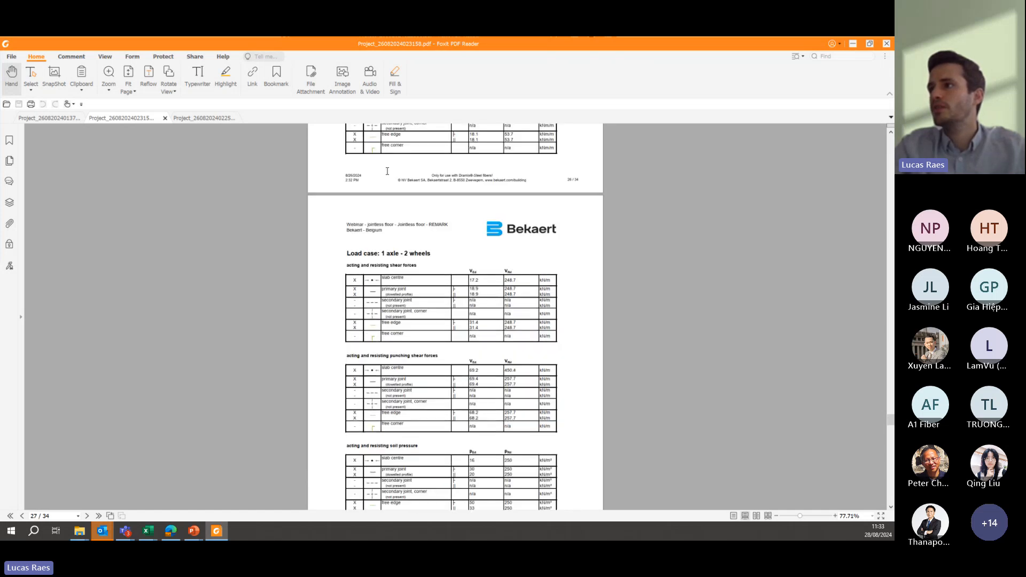
scroll(373, 182, "up", 1)
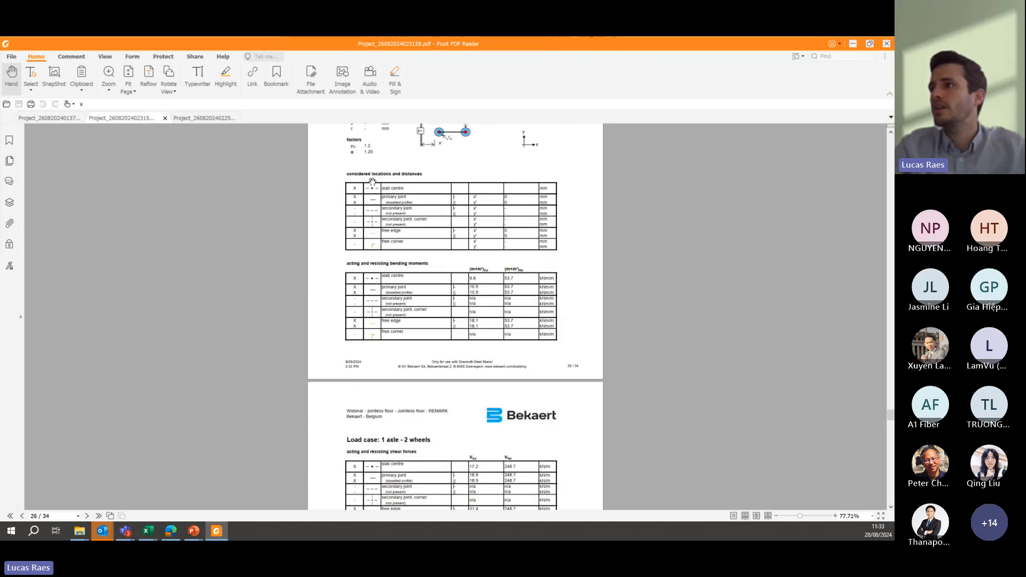
scroll(423, 175, "up", 2)
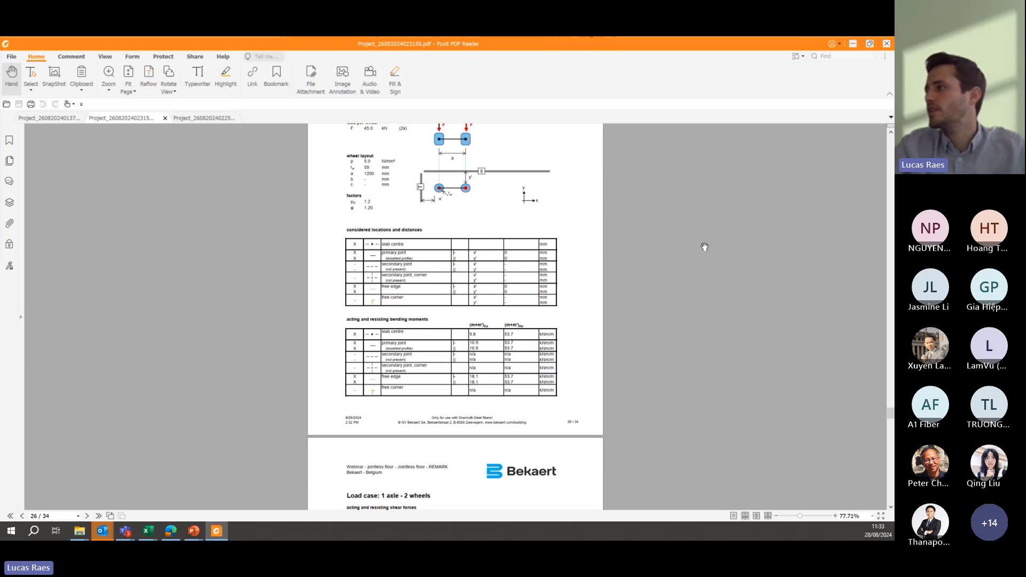
left_click_drag(890, 413, 886, 475)
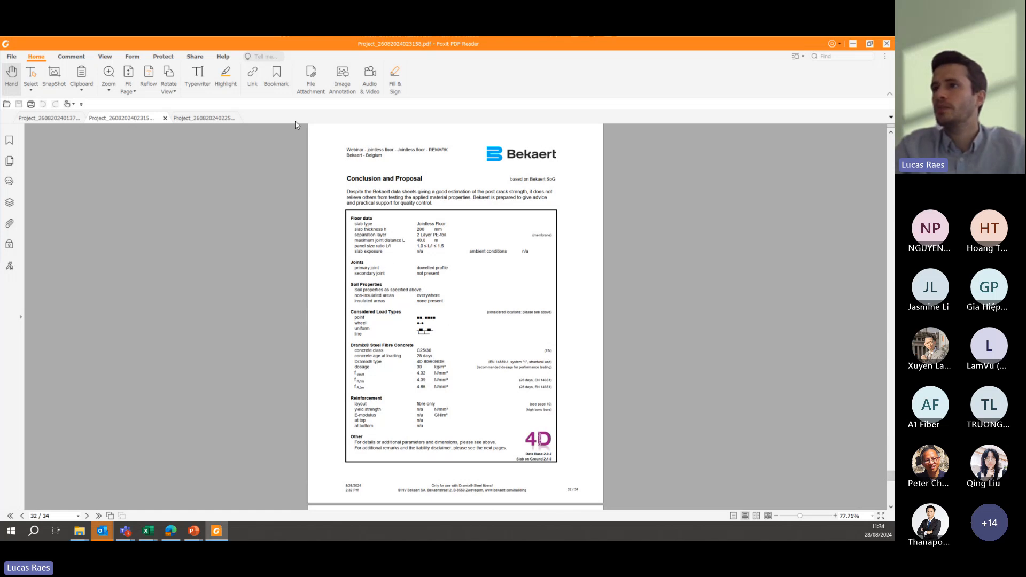
- Minimize the calculation note and switch to PowerPoint, showing the lorry slide of Example 2: Jointless floor
left_click(851, 45)
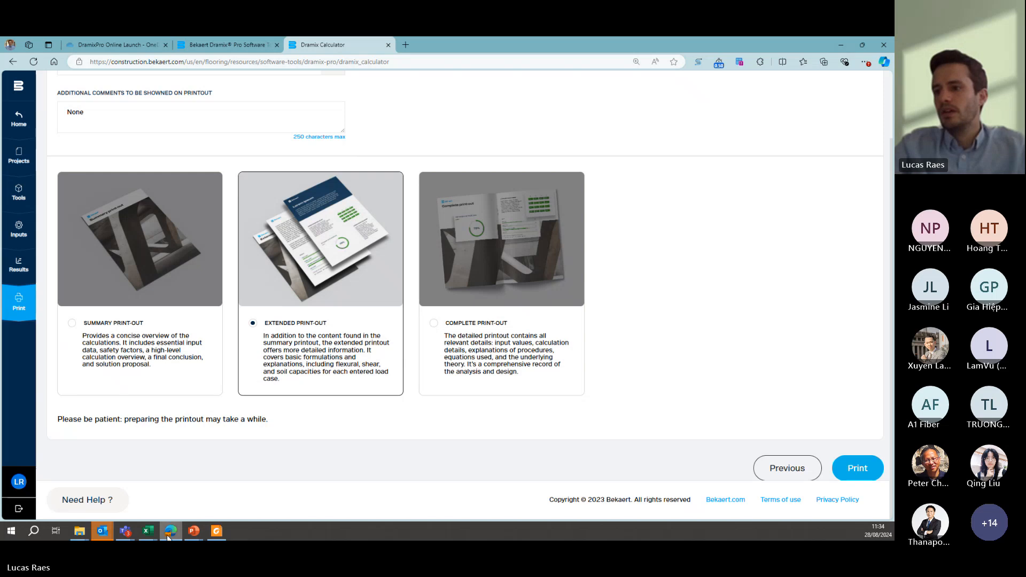
mouse_move(202, 530)
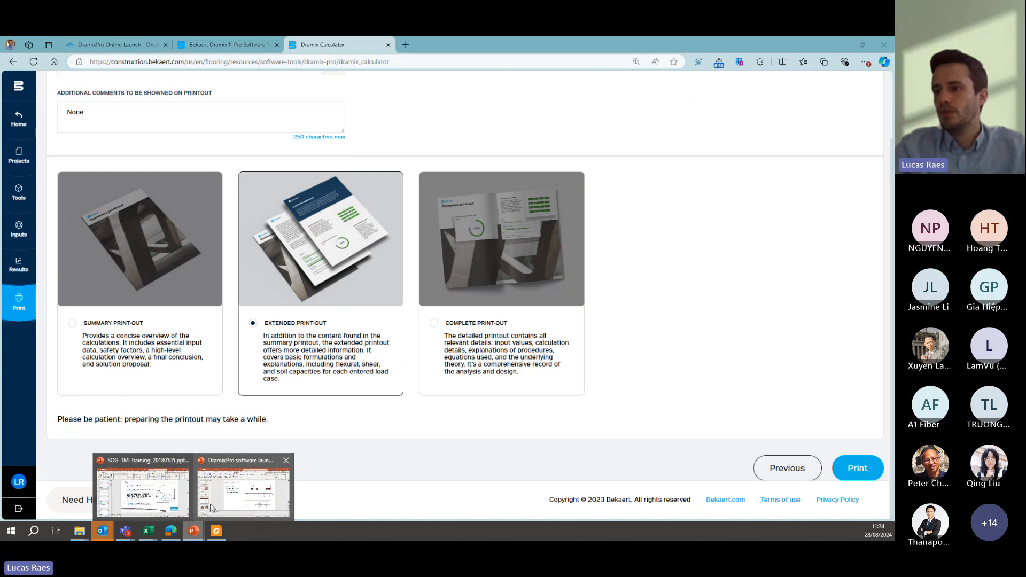
left_click(180, 488)
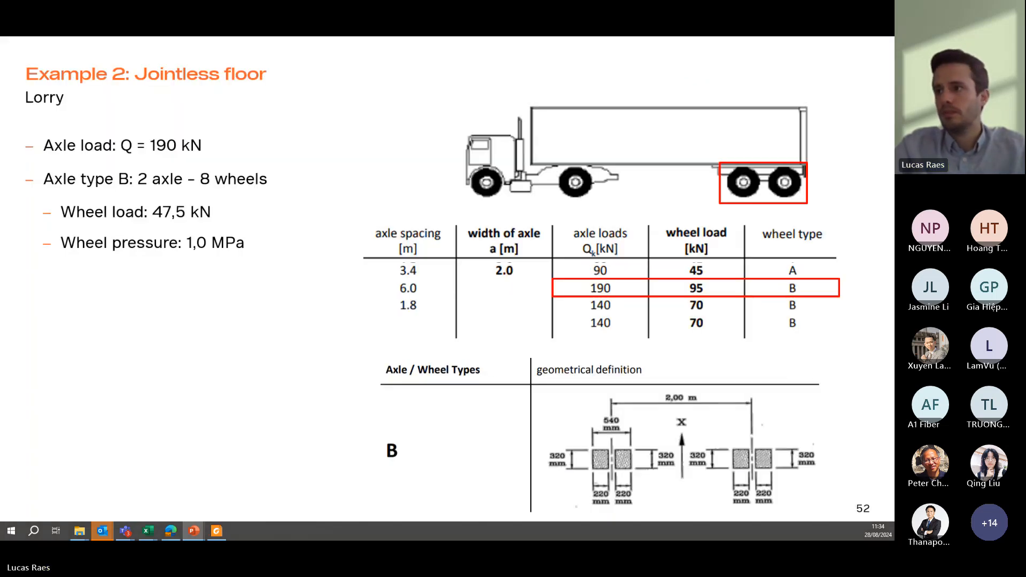
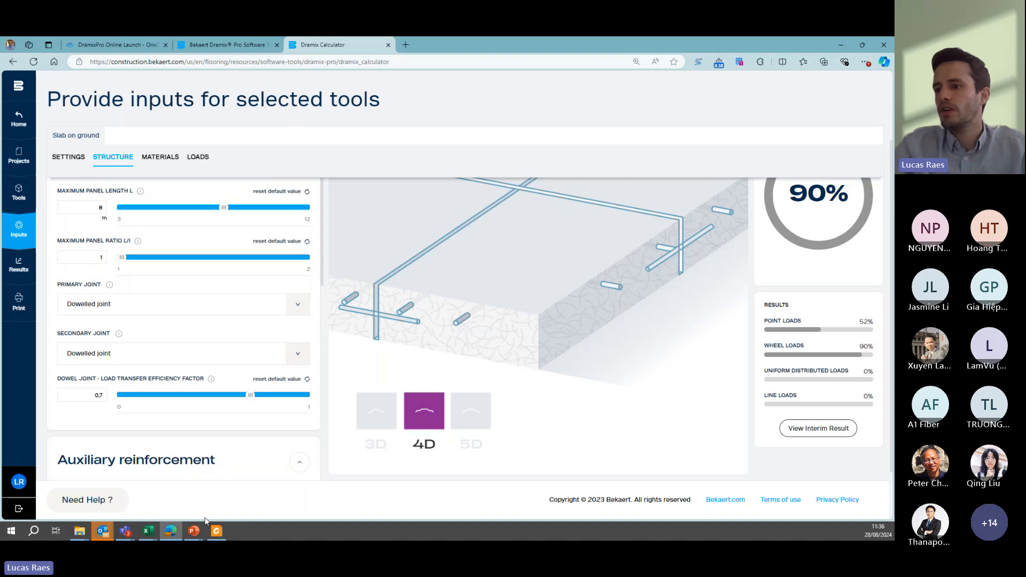
- Switch to the PowerPoint slide show to view Example 3: Heavy-duty pavement, and return to the Dramix Calculator in Edge
mouse_move(193, 530)
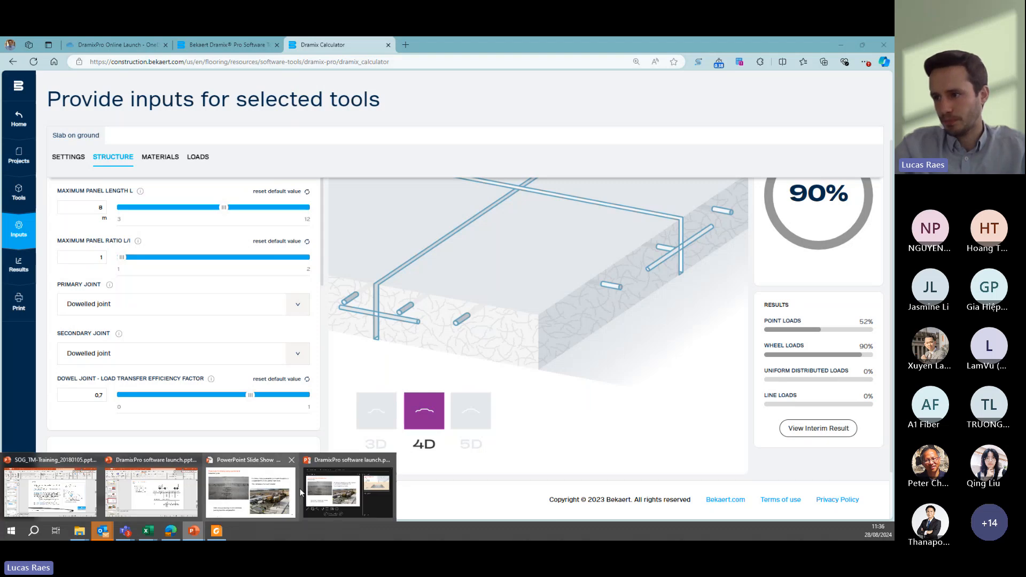
left_click(264, 493)
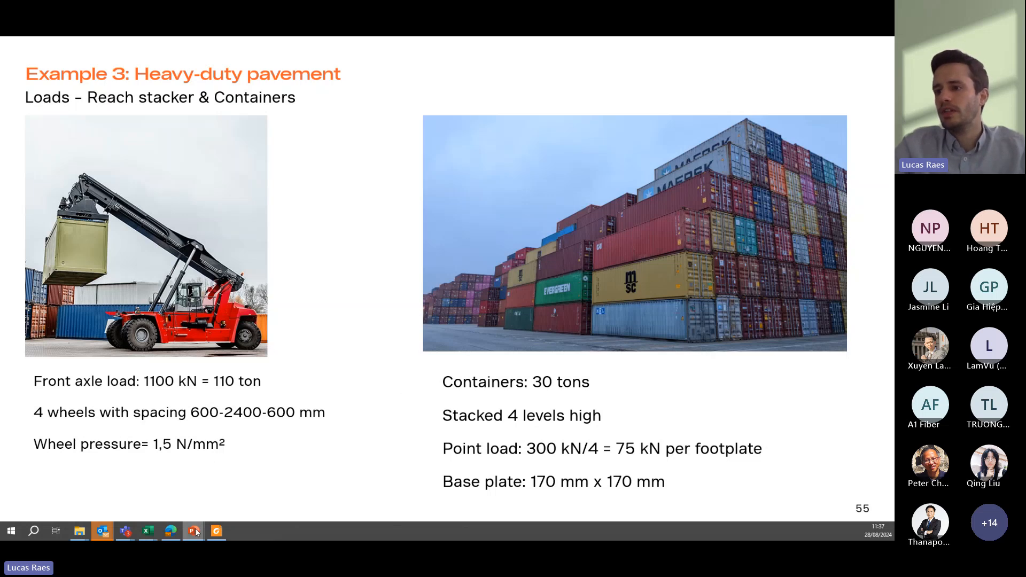
left_click(171, 531)
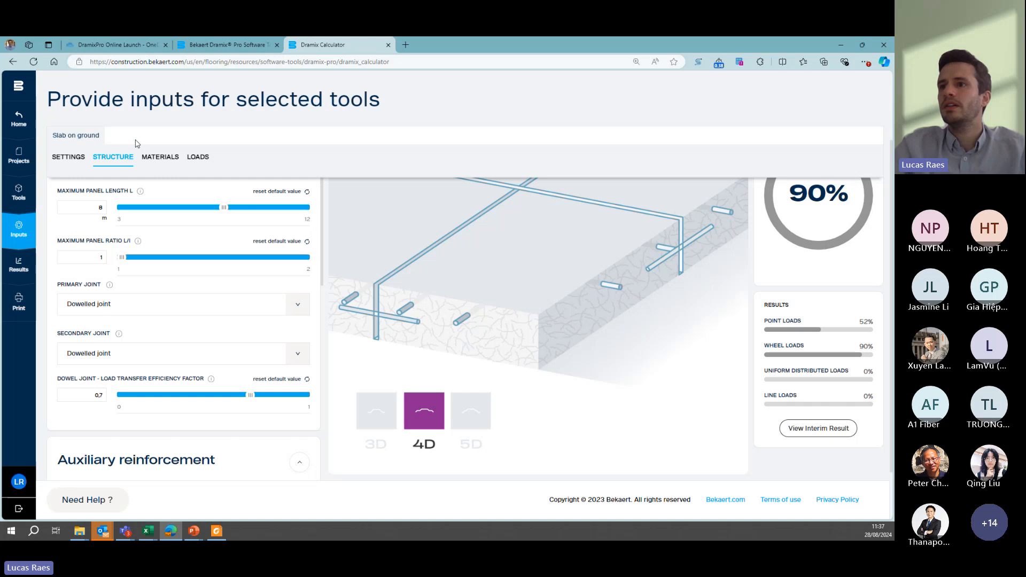
- Examine the slab's point loads, covering the 4 point in rectangle layout, load parameters and load positions, and return to the loads overview
left_click(197, 157)
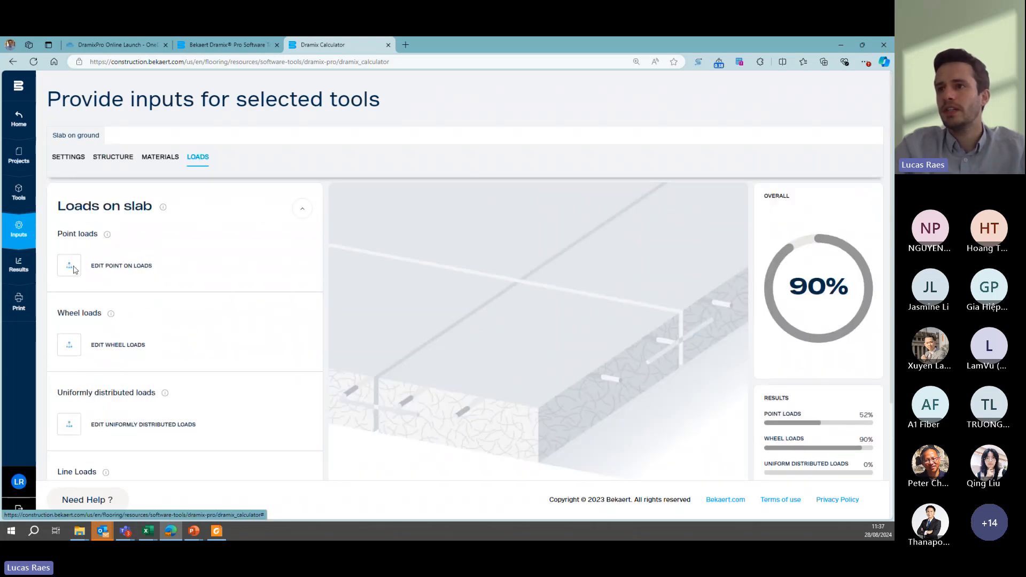
left_click(70, 266)
scroll(221, 257, "down", 1)
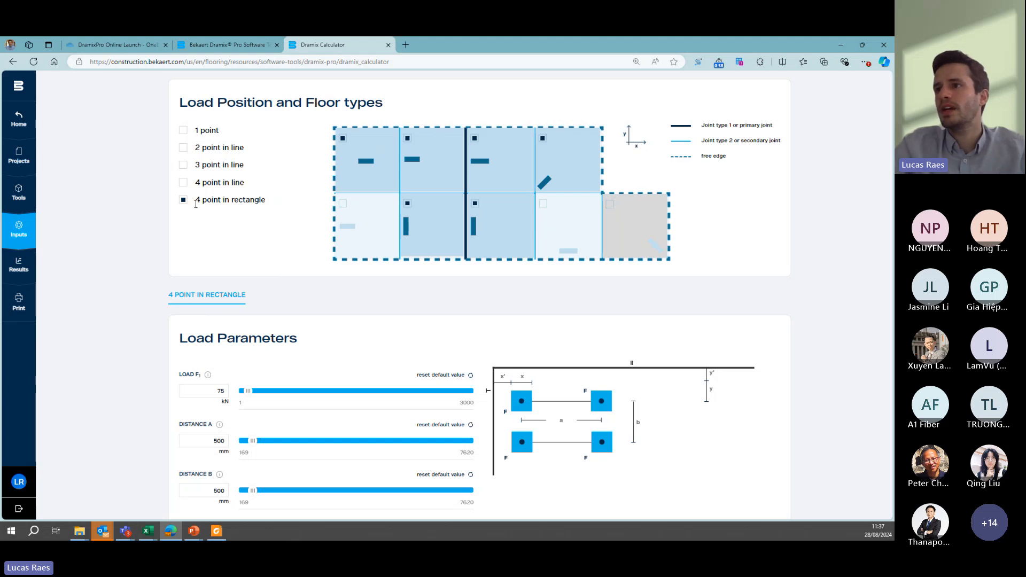
scroll(254, 255, "down", 4)
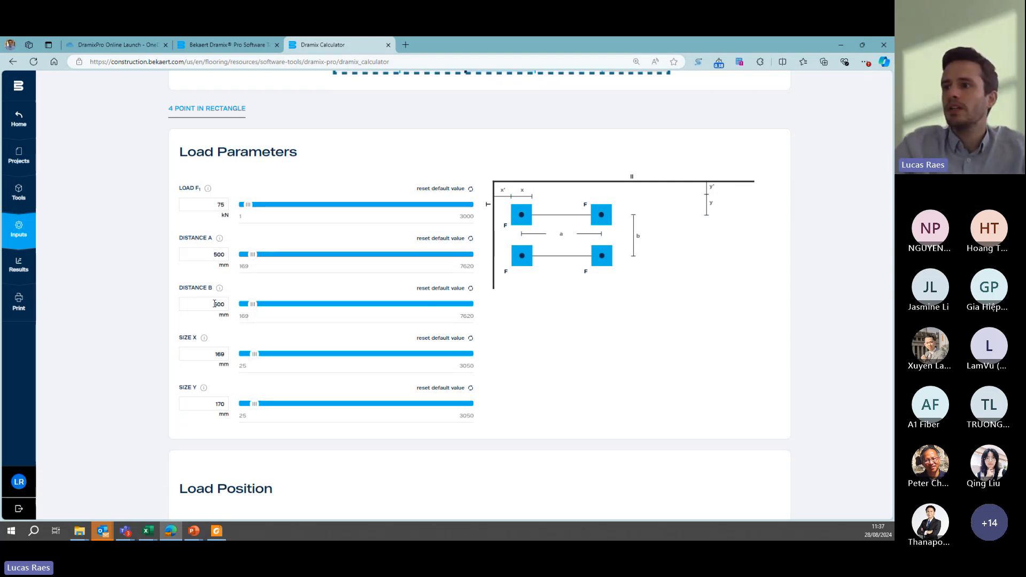
scroll(198, 291, "down", 3)
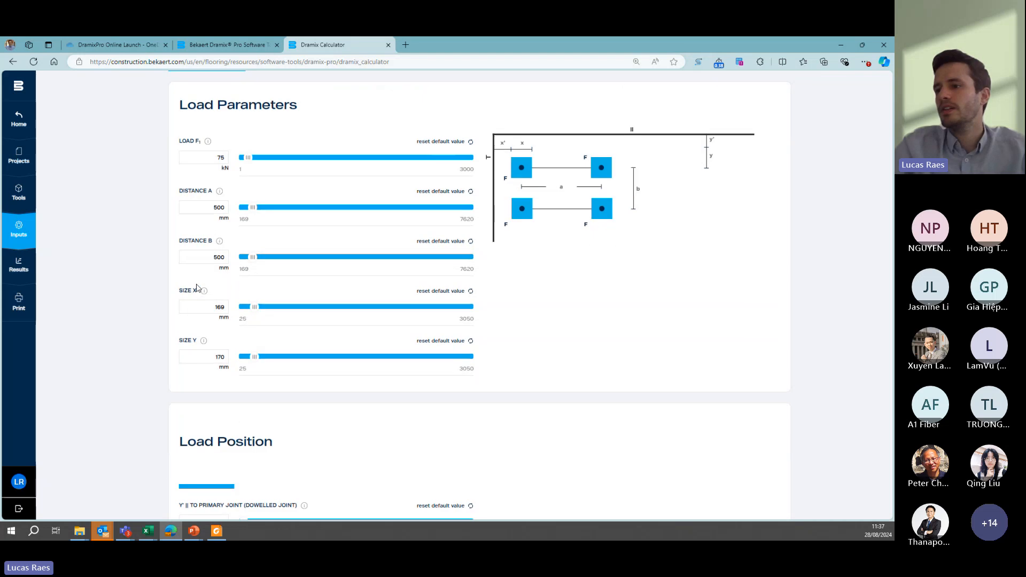
scroll(198, 289, "down", 5)
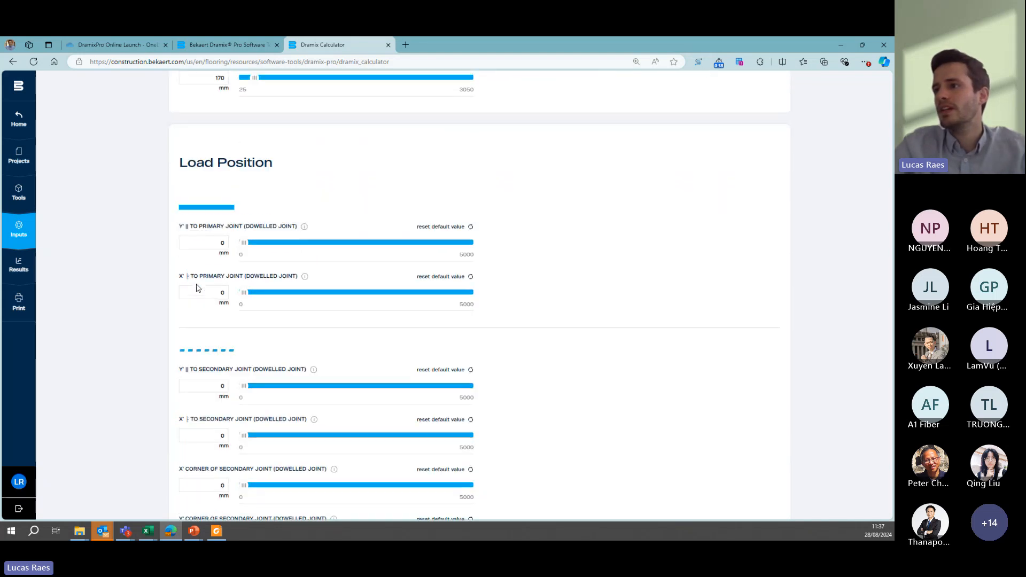
scroll(198, 284, "down", 3)
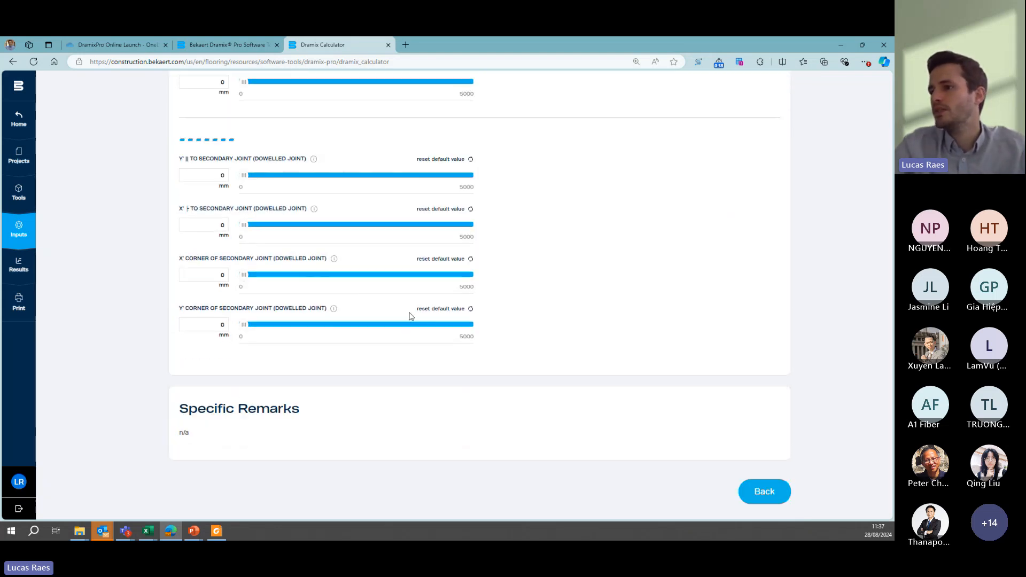
left_click(750, 487)
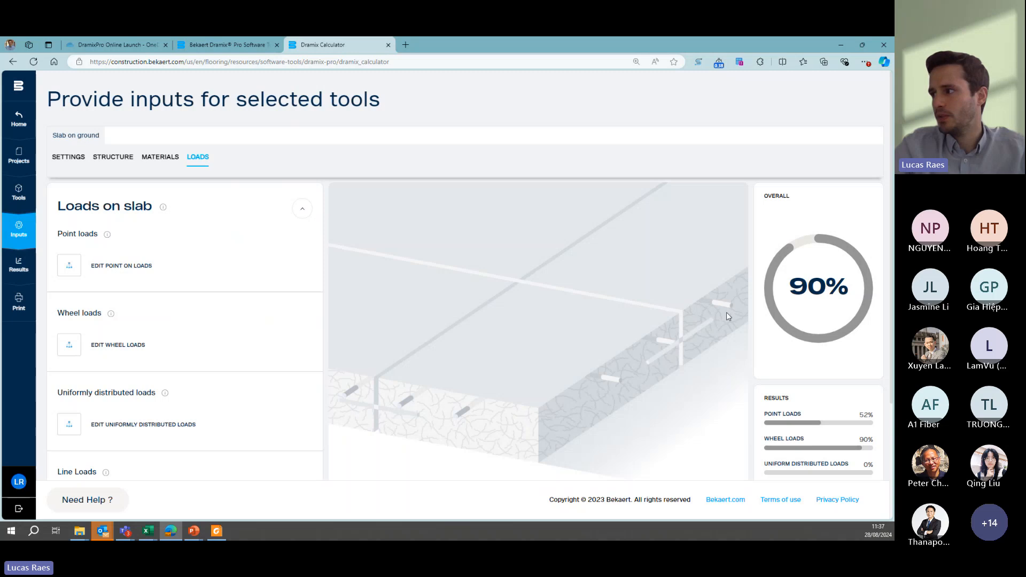
- Calculate the interim result for the slab with the current loads
scroll(726, 312, "down", 2)
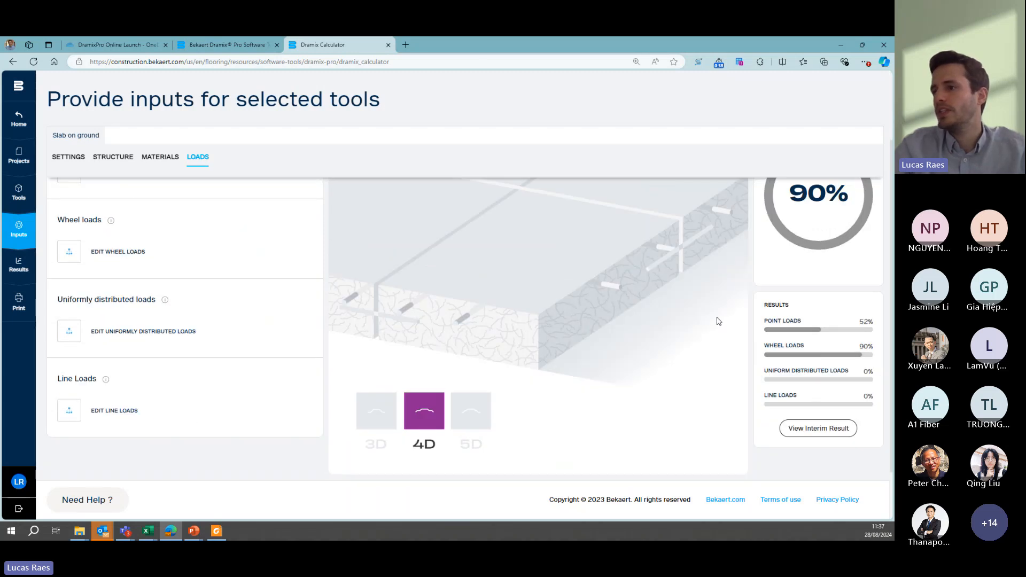
left_click(794, 426)
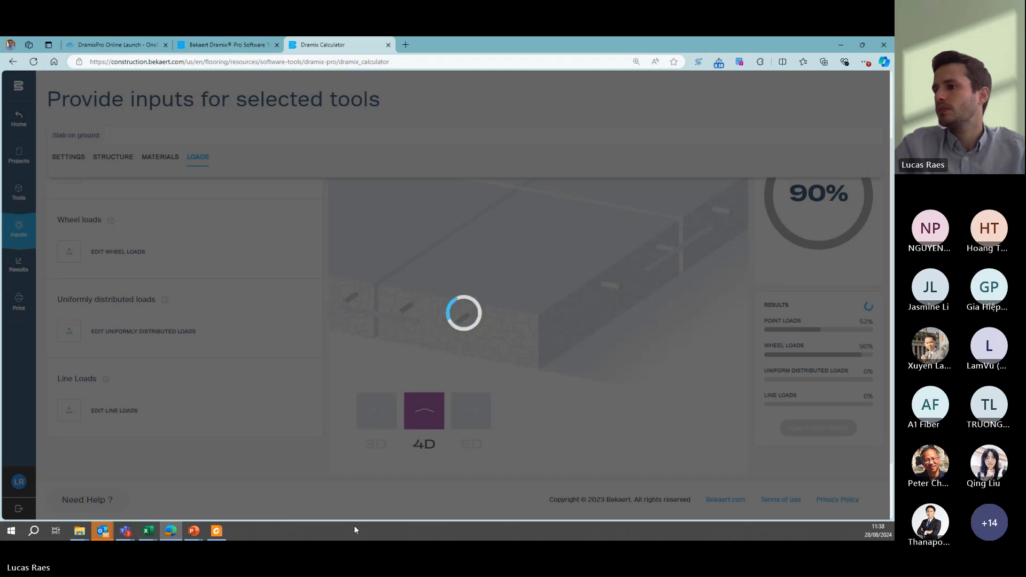
- Switch to PowerPoint and consult the Reach stacker & Containers loads slide of Example 3: Heavy-duty pavement
mouse_move(195, 531)
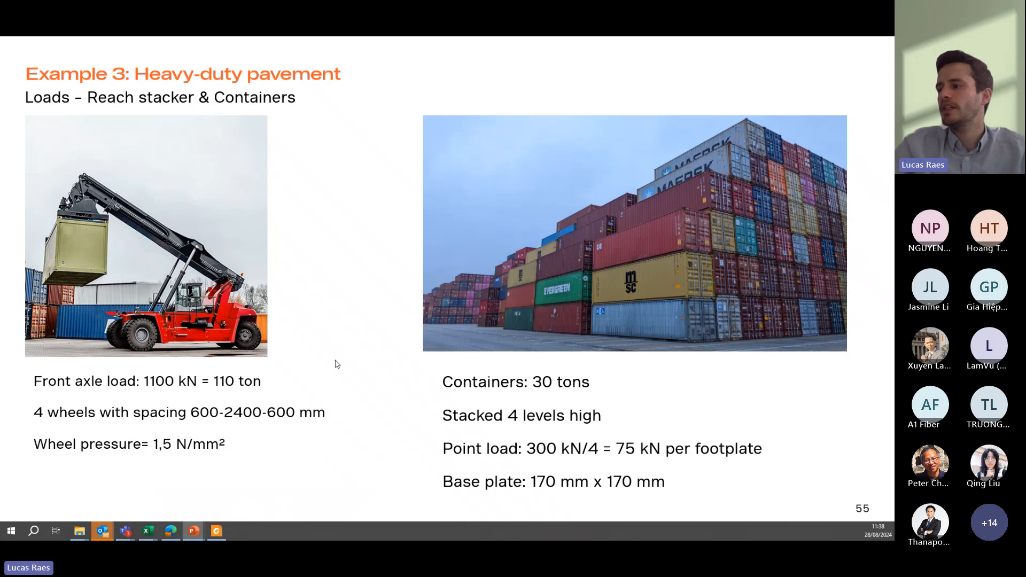
left_click(337, 364)
left_click(336, 361)
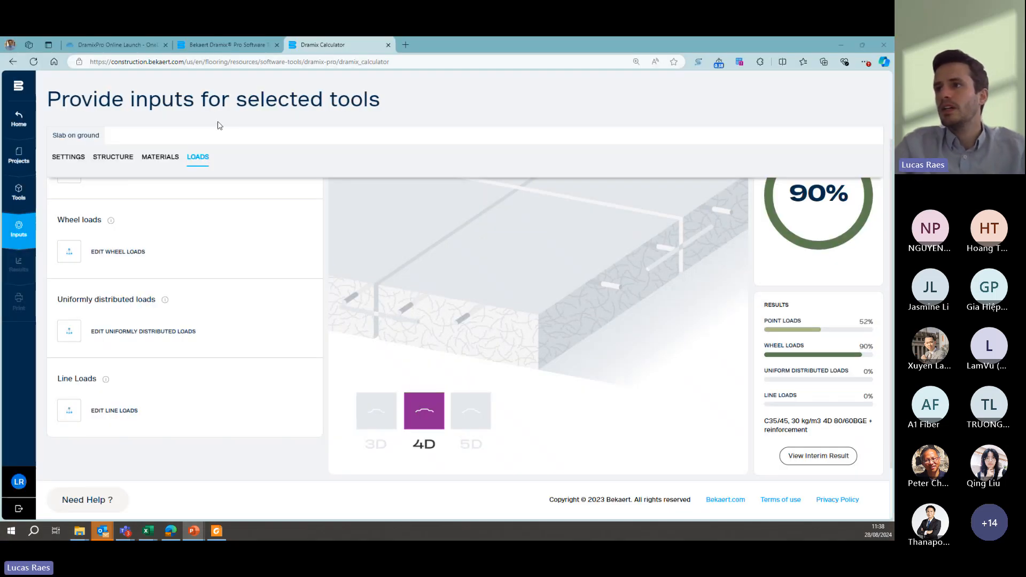
- Open the slab's wheel loads in the Dramix Calculator and examine the 1 axle - 4 wheels layout and its load parameters
scroll(113, 279, "up", 2)
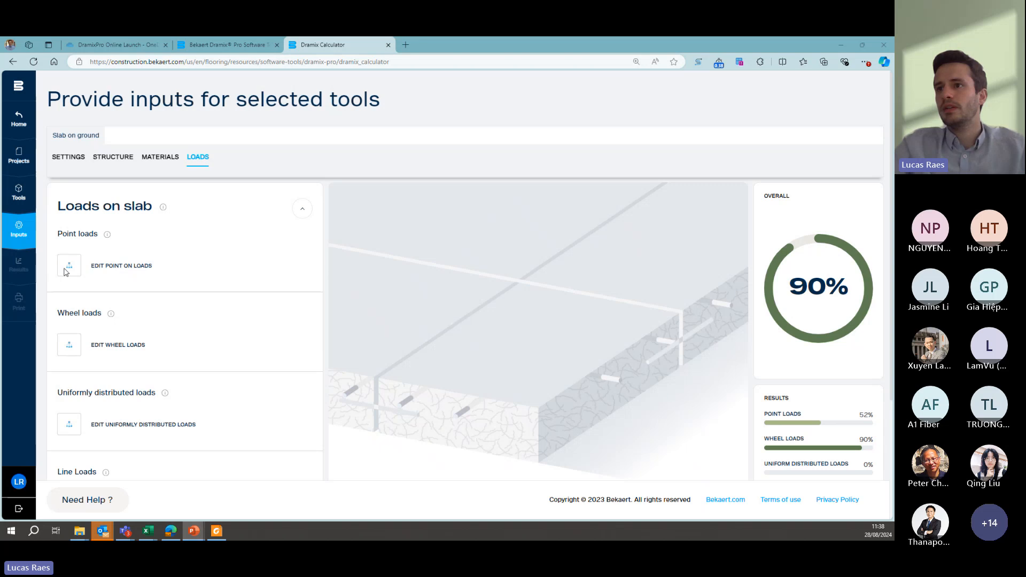
left_click(70, 342)
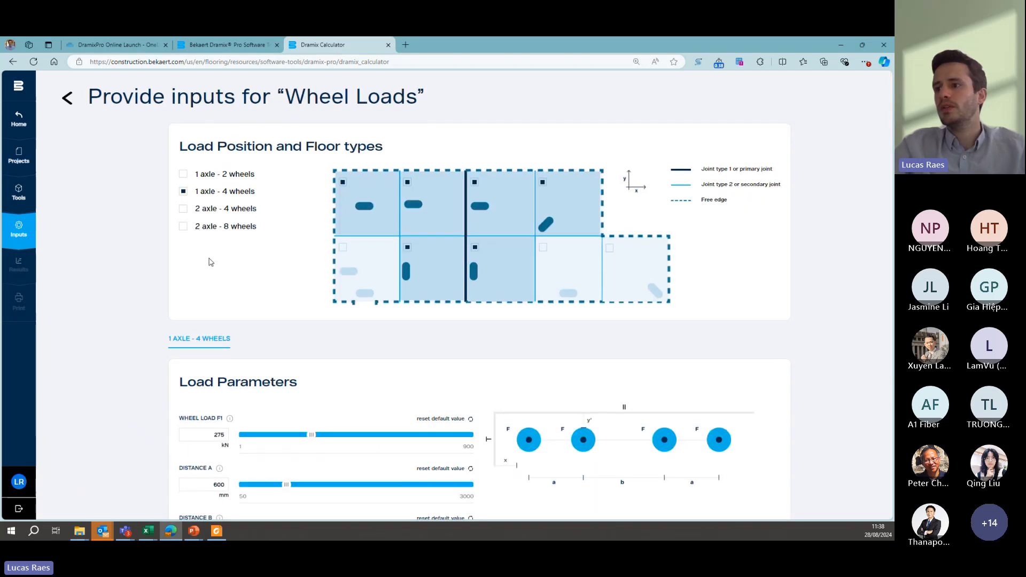
scroll(275, 213, "down", 1)
scroll(277, 212, "up", 1)
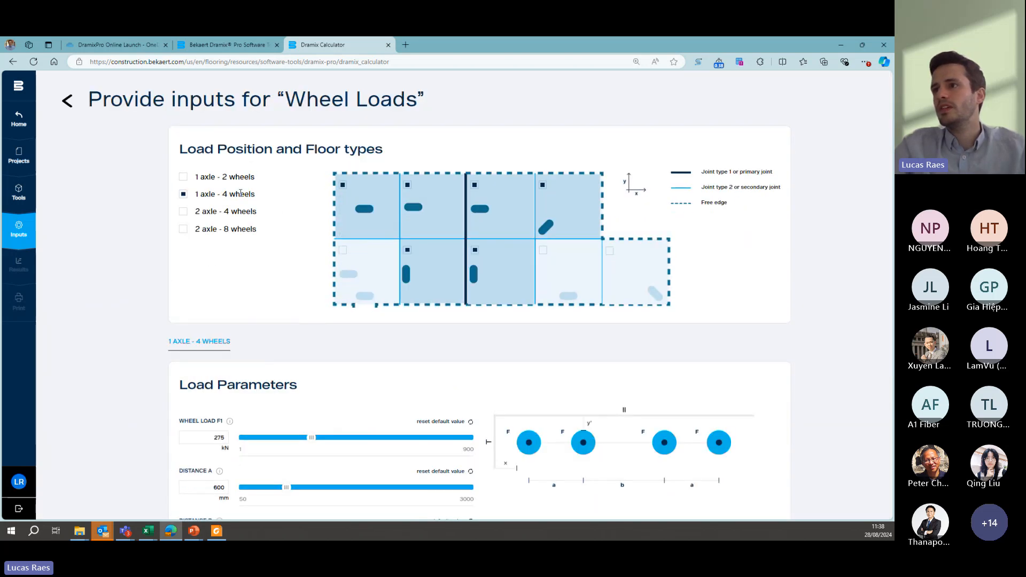
scroll(262, 222, "down", 3)
scroll(203, 245, "down", 1)
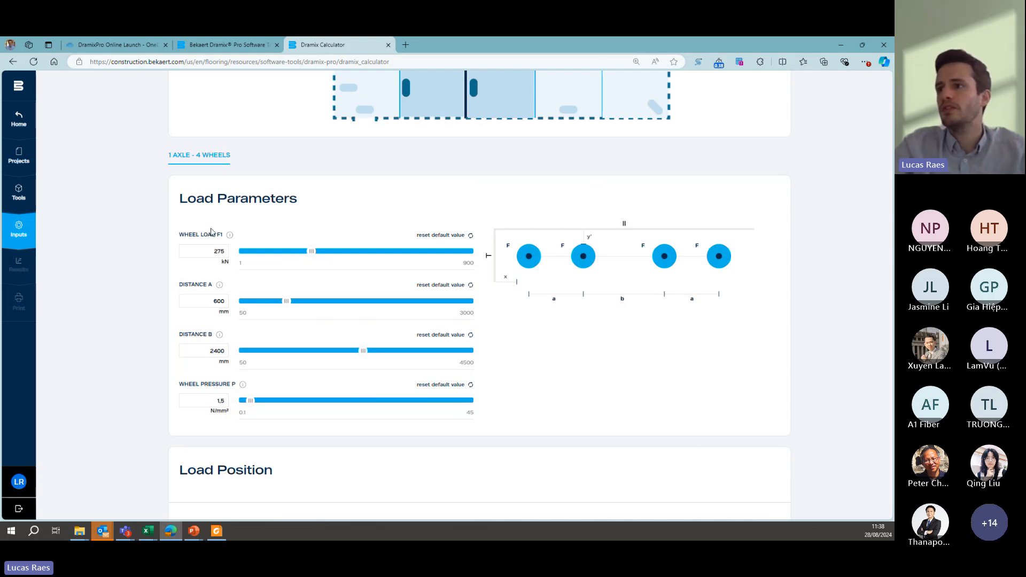
scroll(209, 230, "down", 1)
scroll(208, 228, "up", 1)
scroll(209, 230, "up", 1)
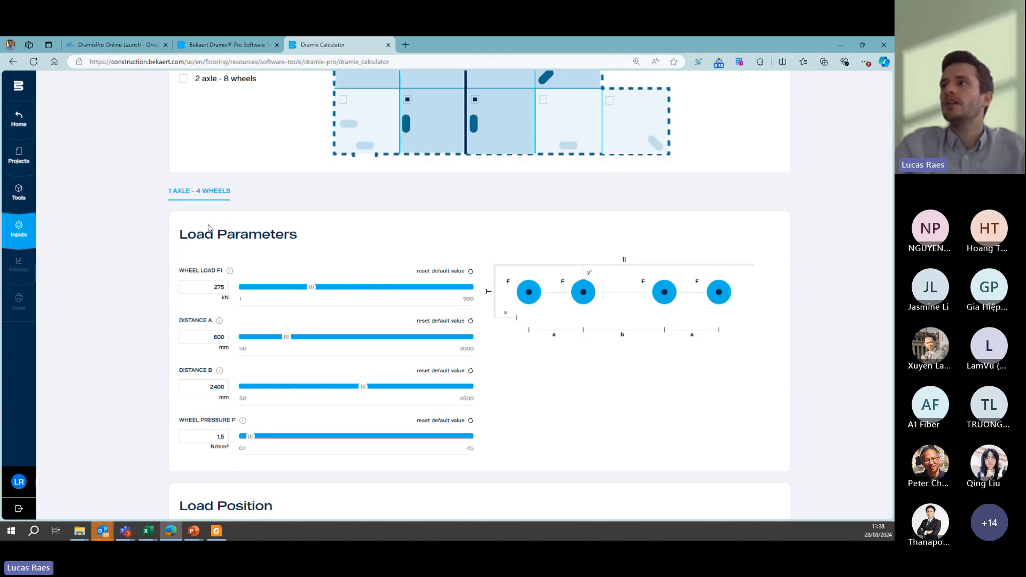
scroll(283, 272, "up", 1)
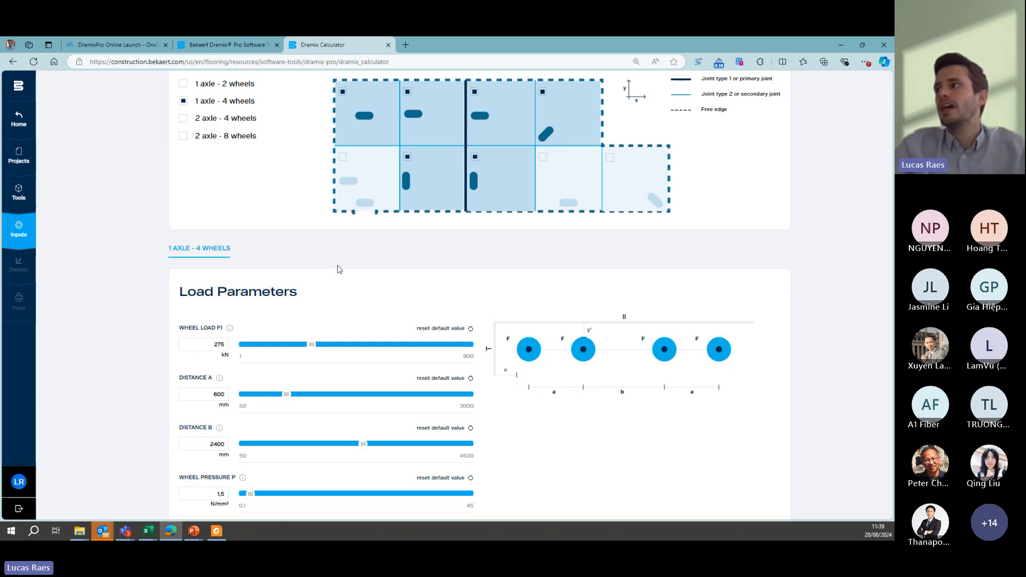
- Examine the wheel load positions relative to the primary and secondary joints, and return to the loads overview
scroll(298, 266, "down", 1)
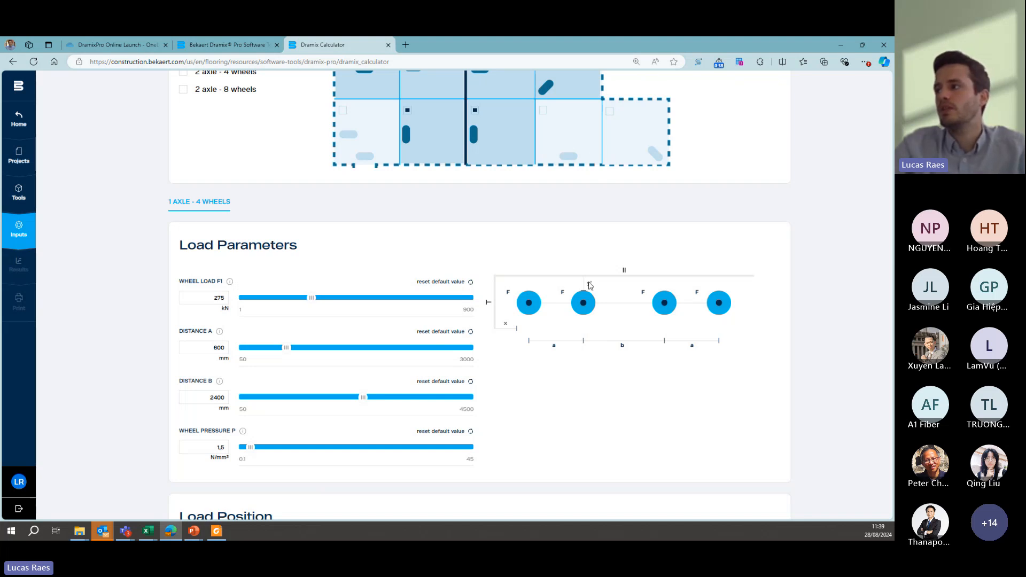
scroll(590, 291, "down", 6)
scroll(592, 299, "down", 3)
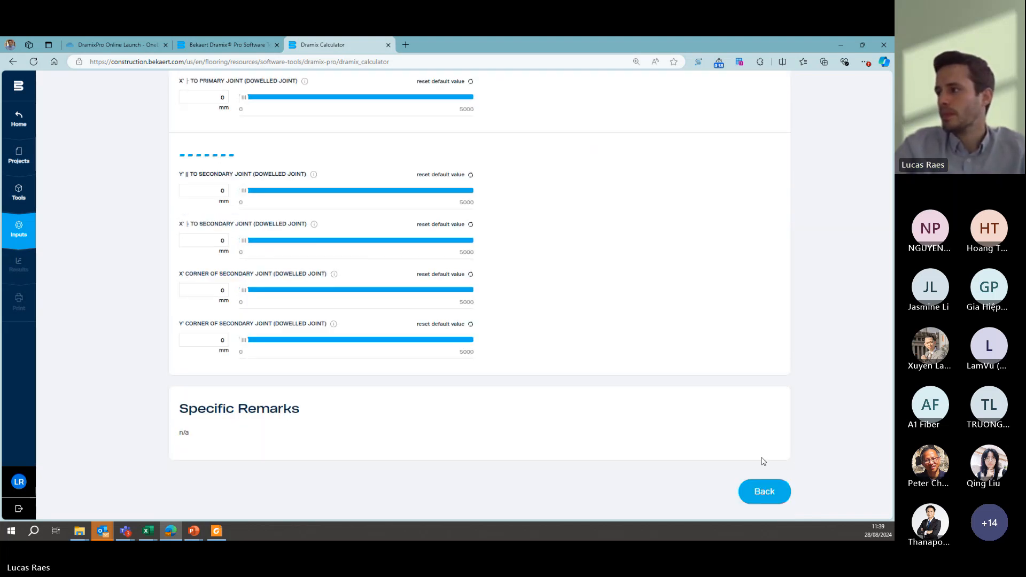
left_click(763, 489)
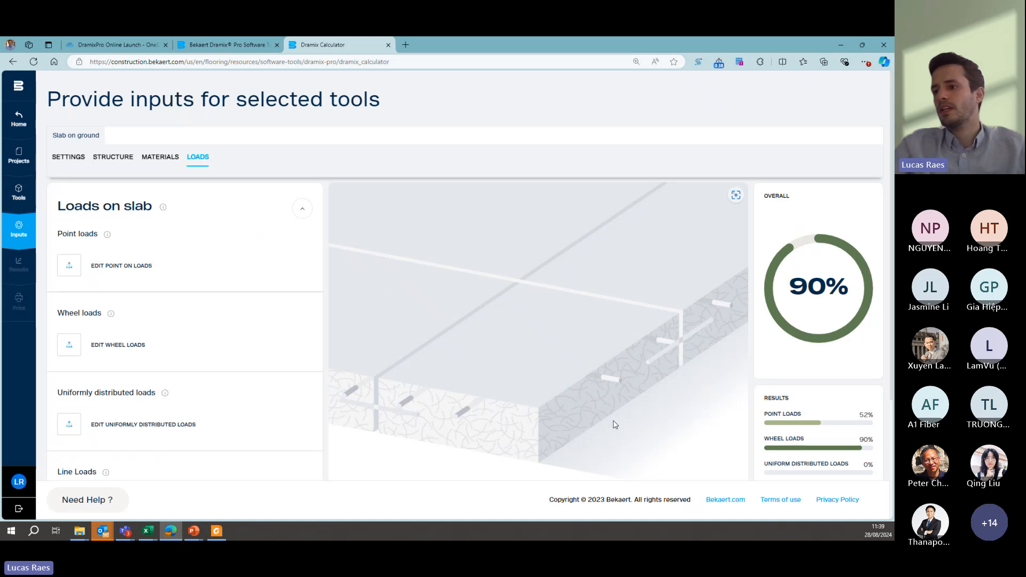
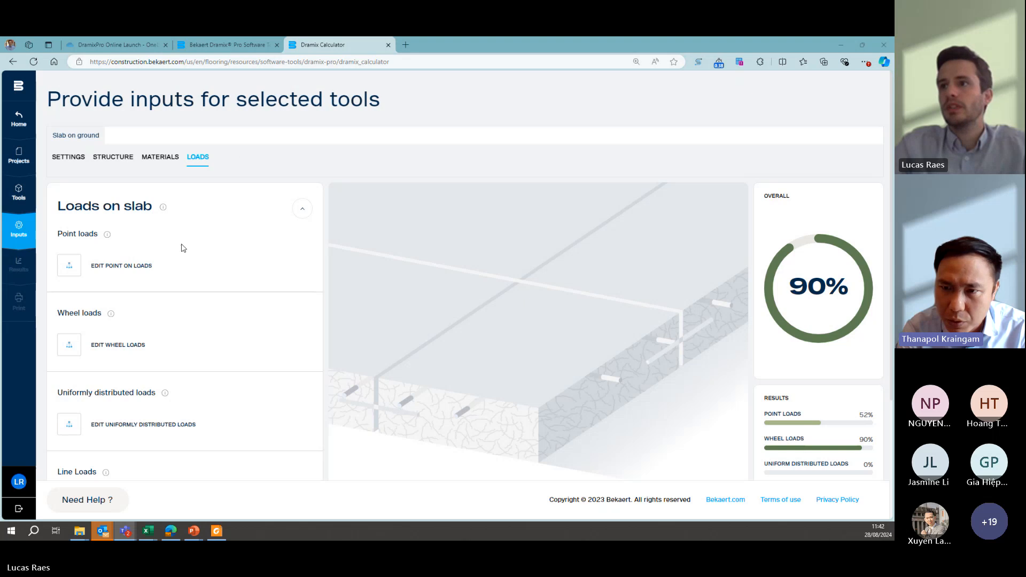
- Add a uniformly distributed load as one single defined block of 150 kN/m² with a load width of 10000 mm
scroll(88, 262, "down", 1)
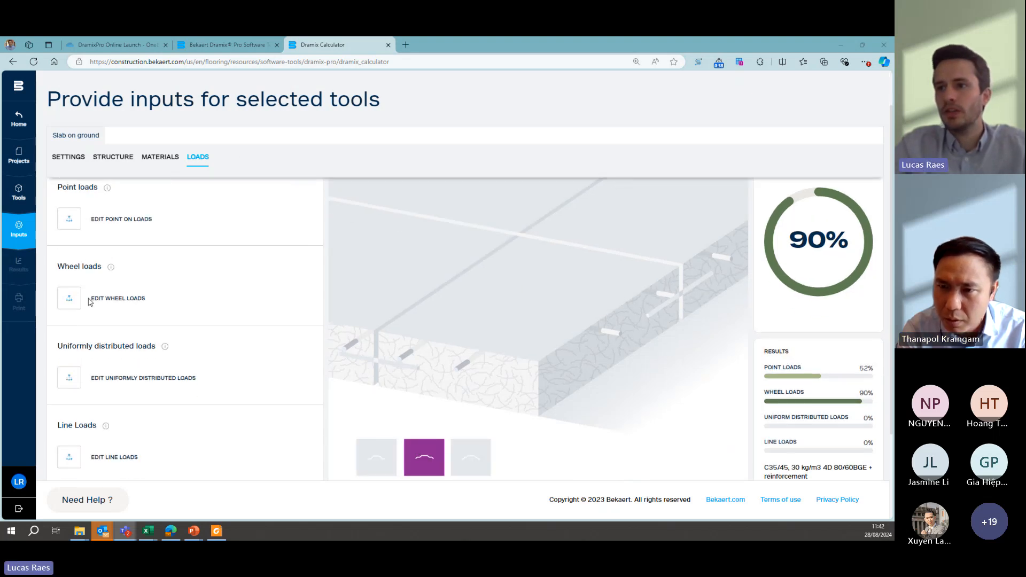
left_click(69, 377)
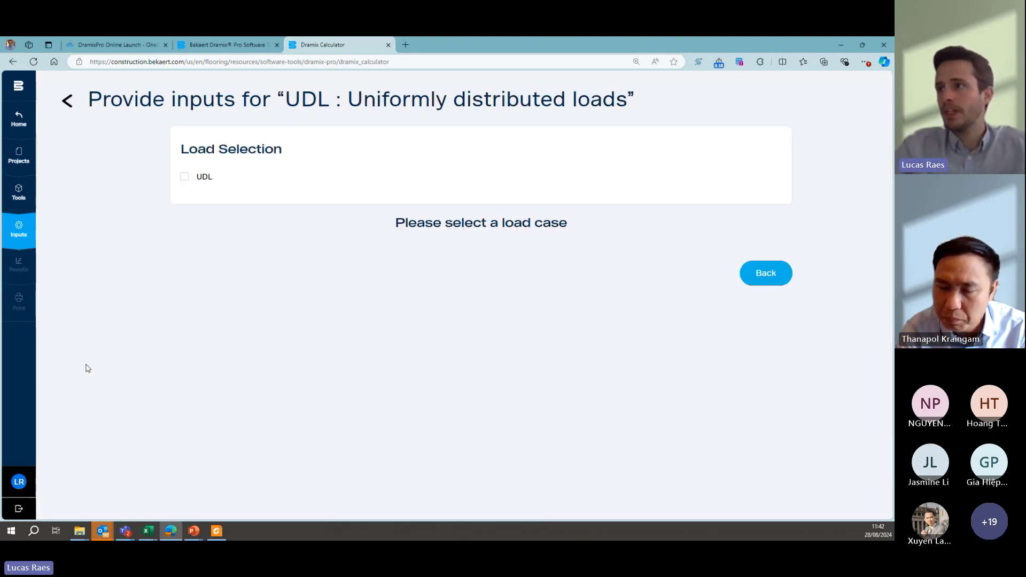
left_click(185, 177)
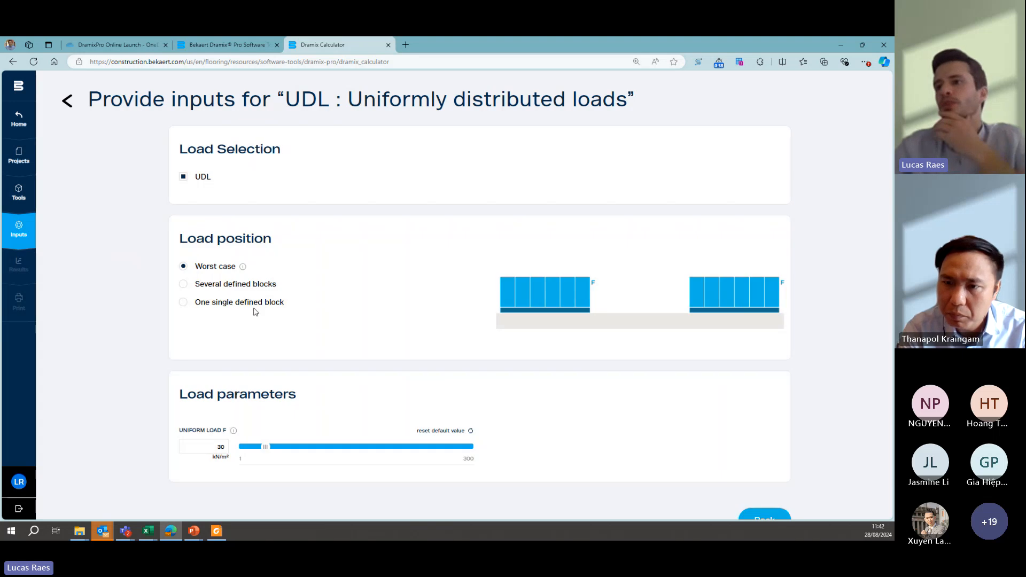
left_click(182, 303)
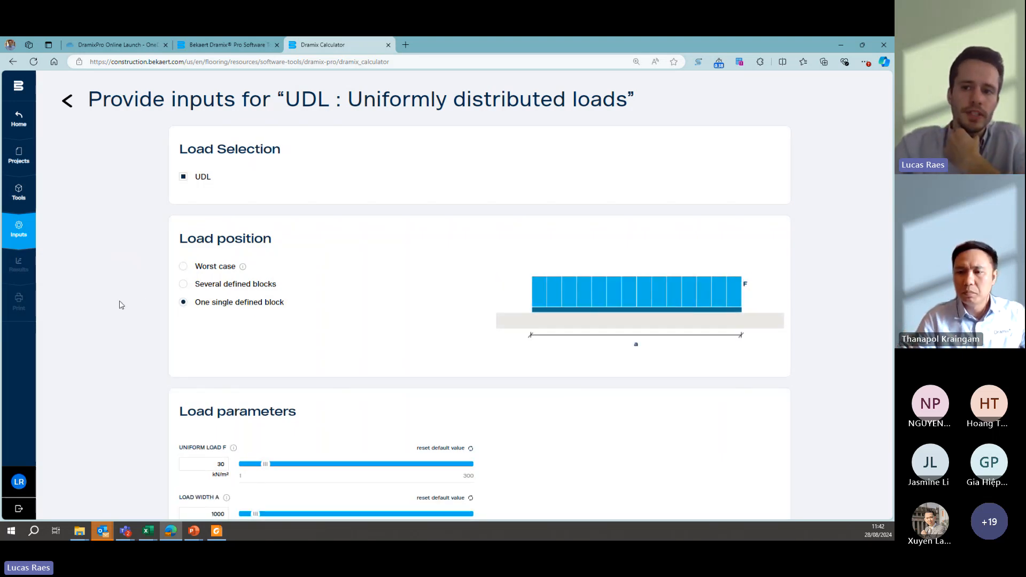
scroll(157, 289, "down", 2)
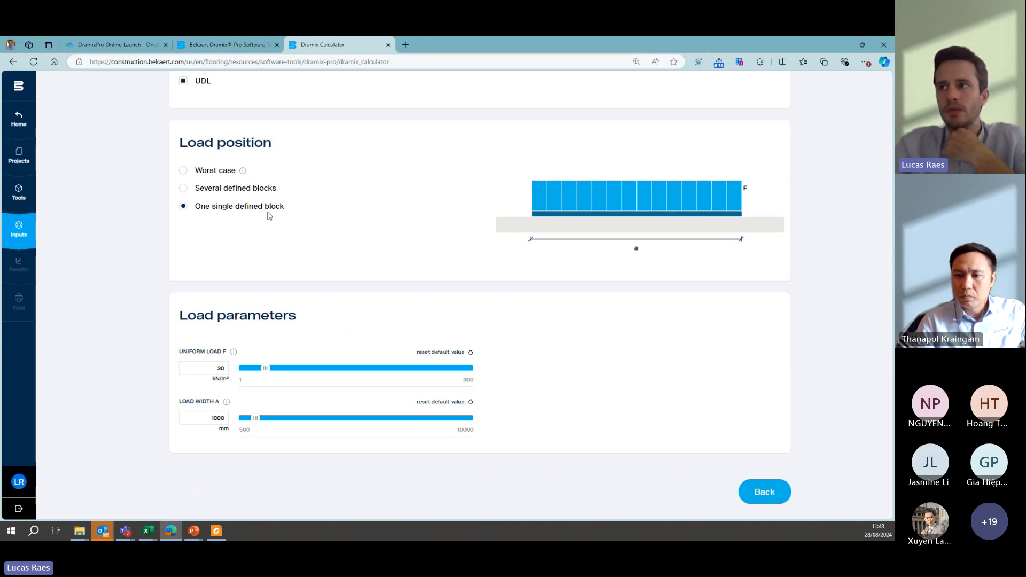
double_click(225, 368)
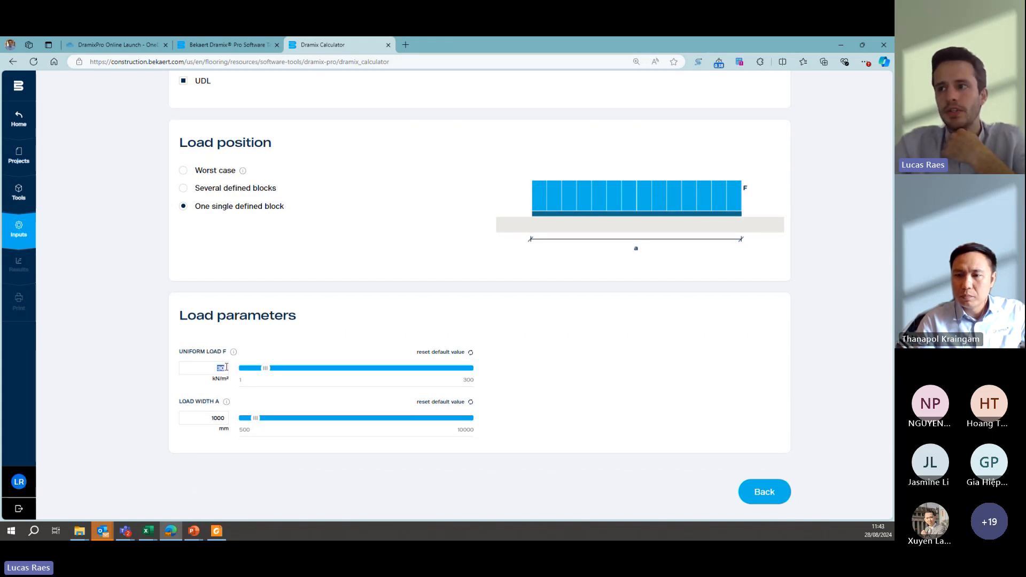
type("150")
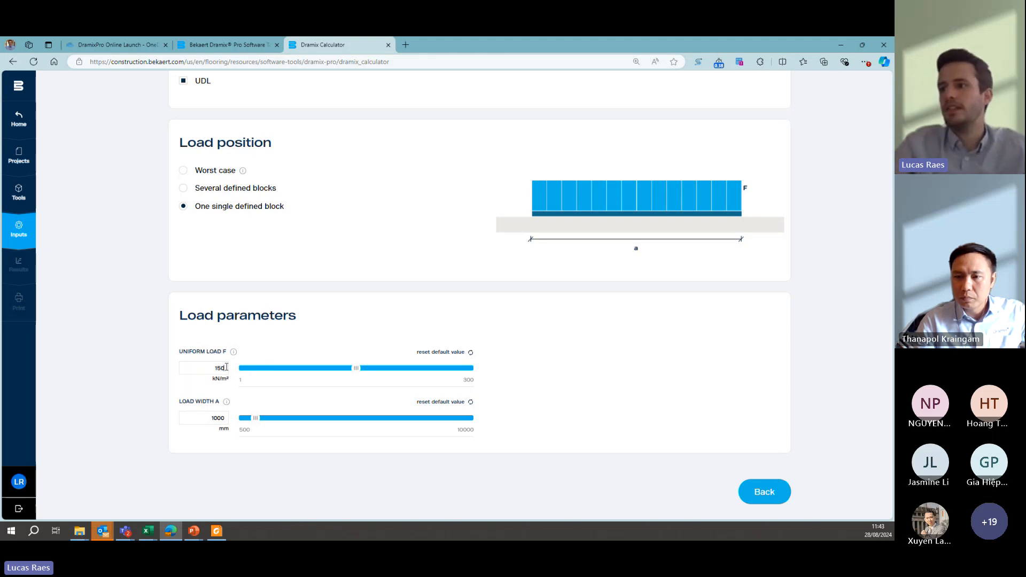
double_click(215, 417)
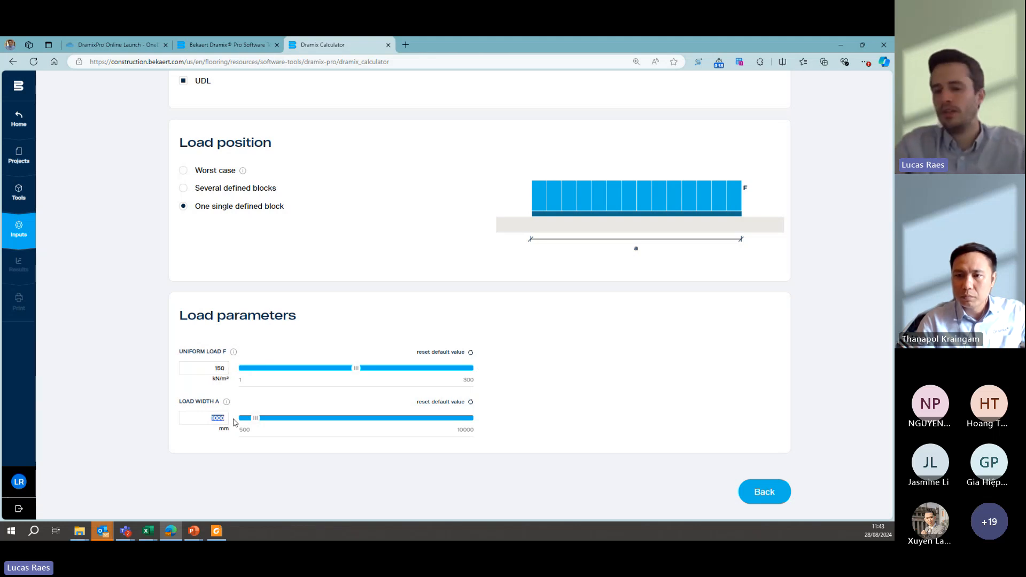
type("10000")
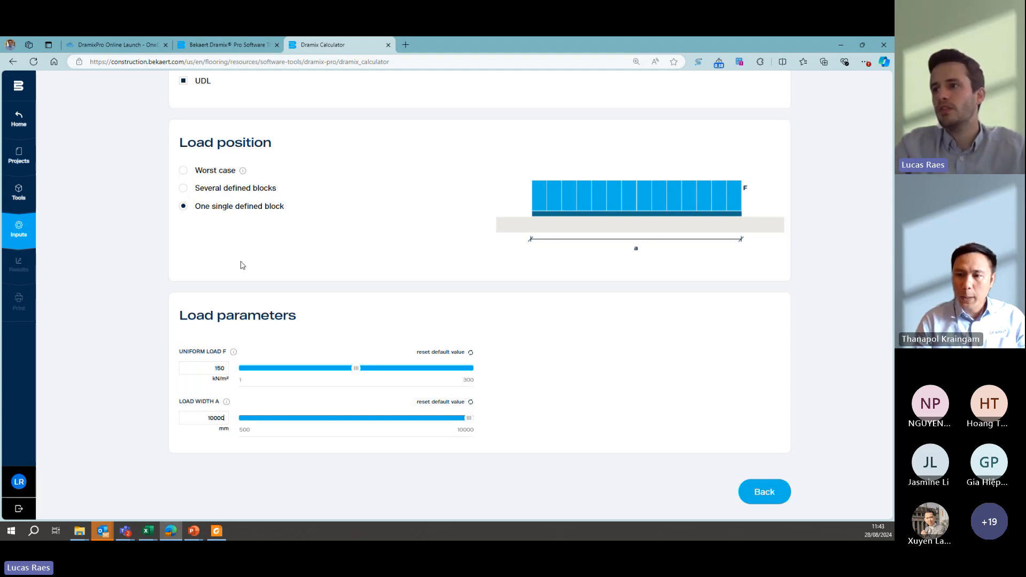
- Change the UDL to several defined blocks of 100 kN/m², 5000 mm load width and 2500 mm aisle width, and return to the loads overview
left_click(184, 188)
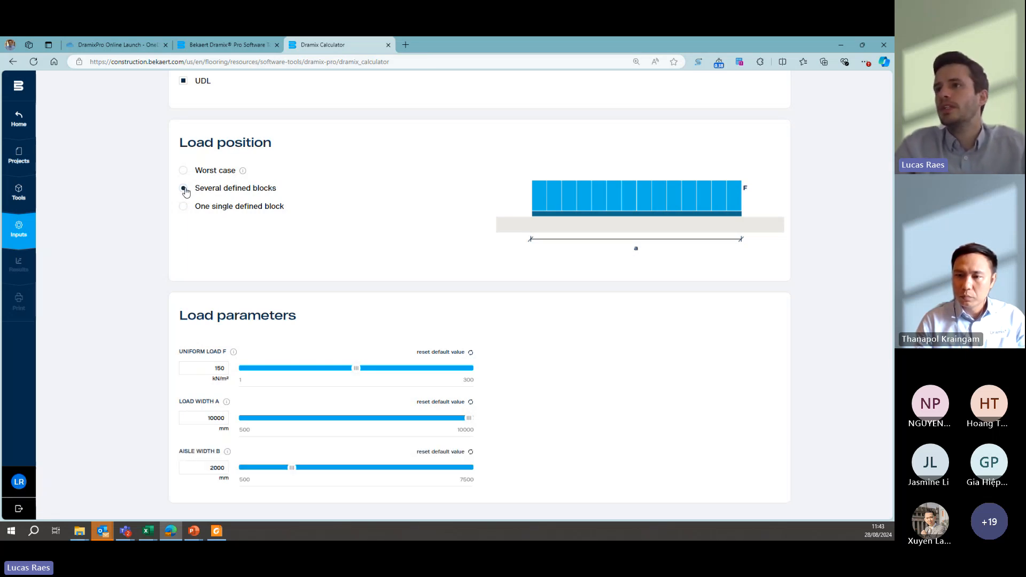
left_click(208, 369)
left_click_drag(208, 369, 230, 372)
type("100")
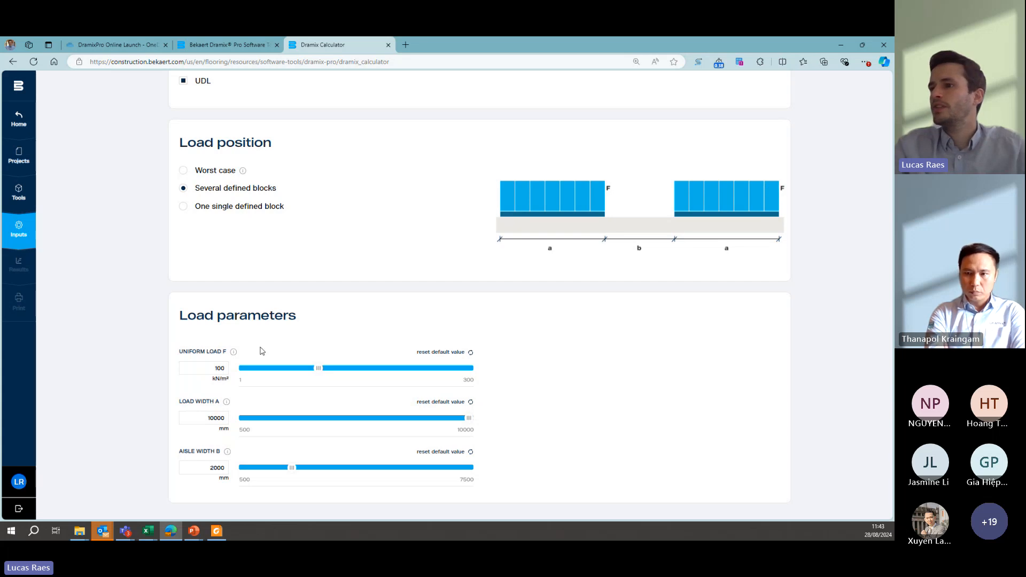
left_click_drag(207, 419, 226, 417)
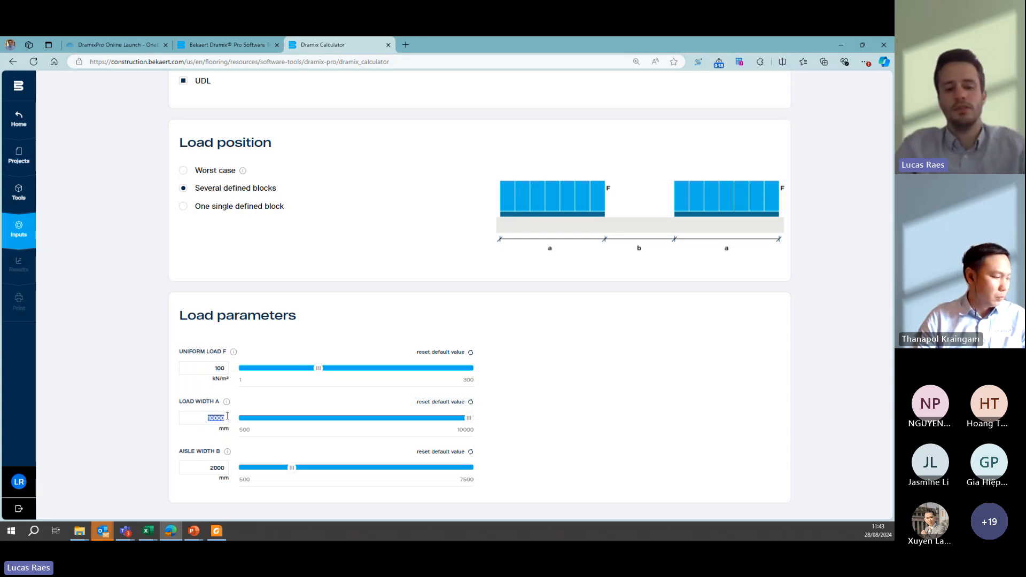
type("5000")
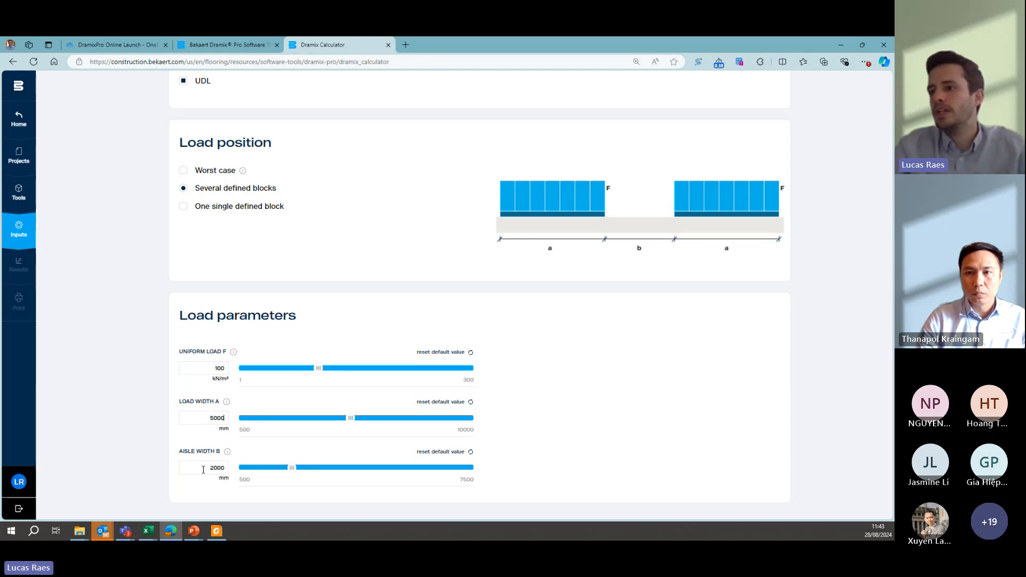
left_click_drag(202, 469, 230, 469)
type("2500")
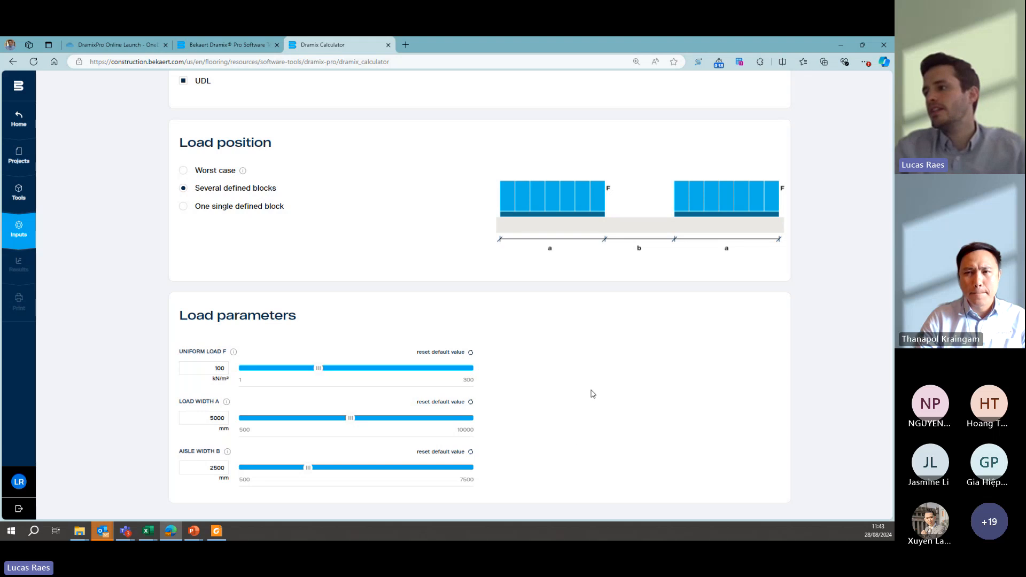
scroll(669, 424, "down", 1)
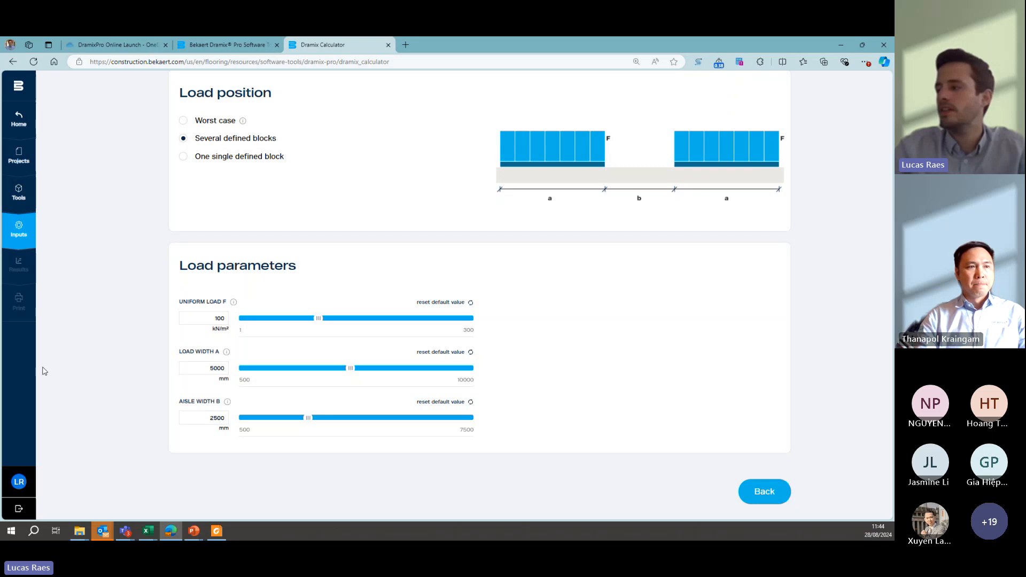
left_click(764, 492)
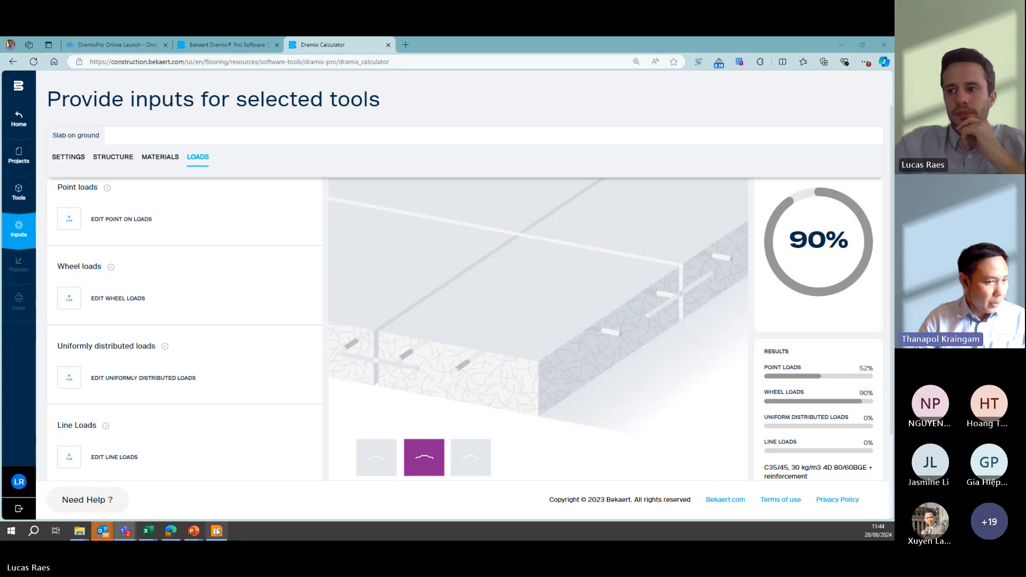
- Switch to Foxit PDF Reader and examine the cover and table of contents of the jointless floor's Extended Calculation Note
mouse_move(216, 536)
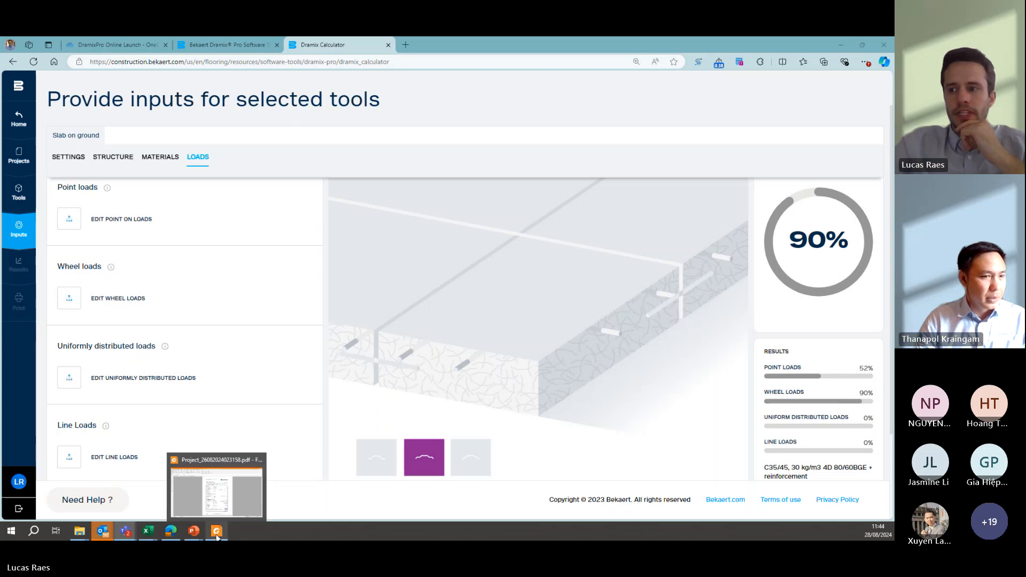
left_click(215, 504)
scroll(499, 268, "up", 5)
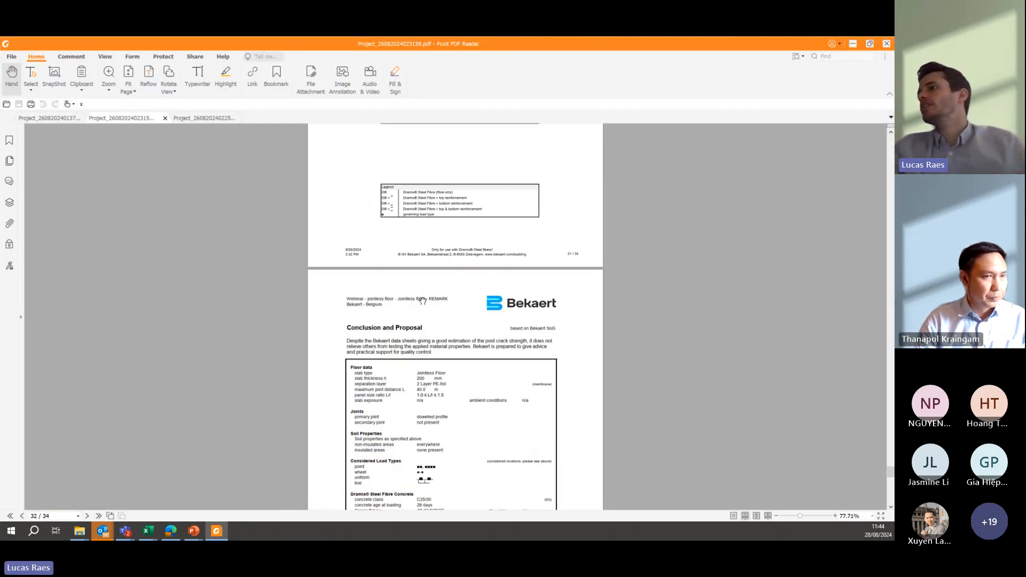
scroll(518, 255, "up", 3)
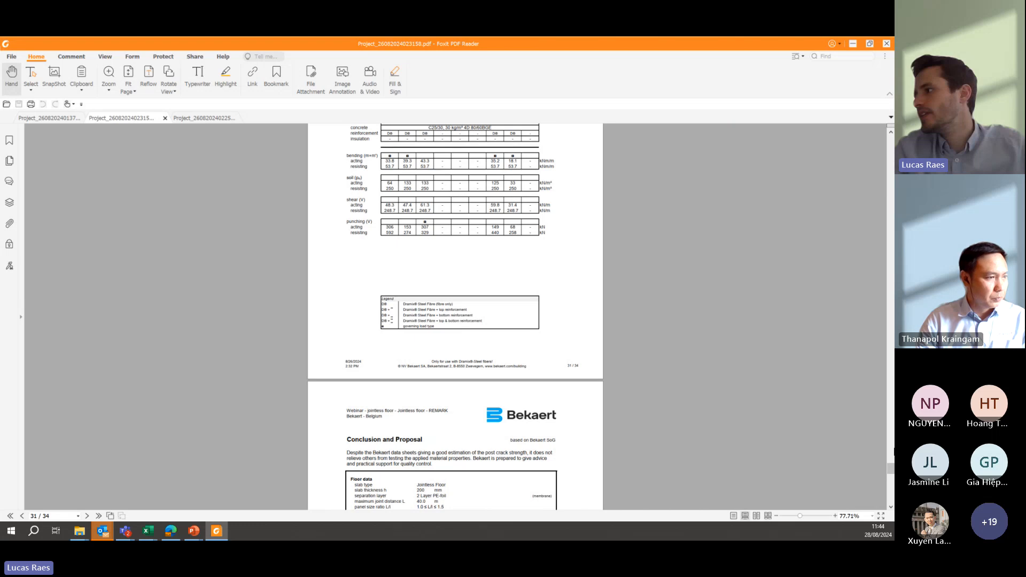
left_click_drag(890, 468, 885, 147)
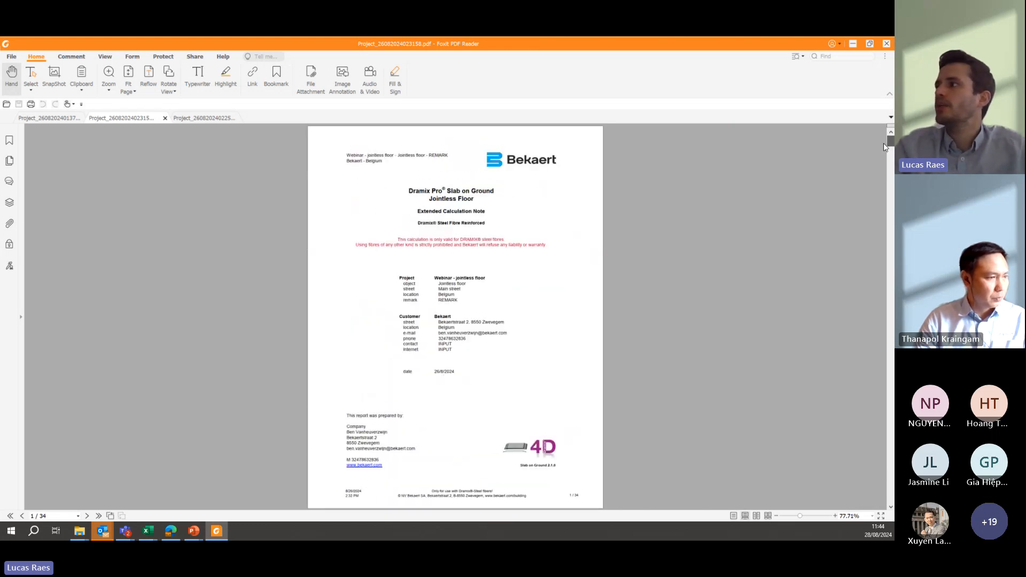
scroll(577, 270, "down", 3)
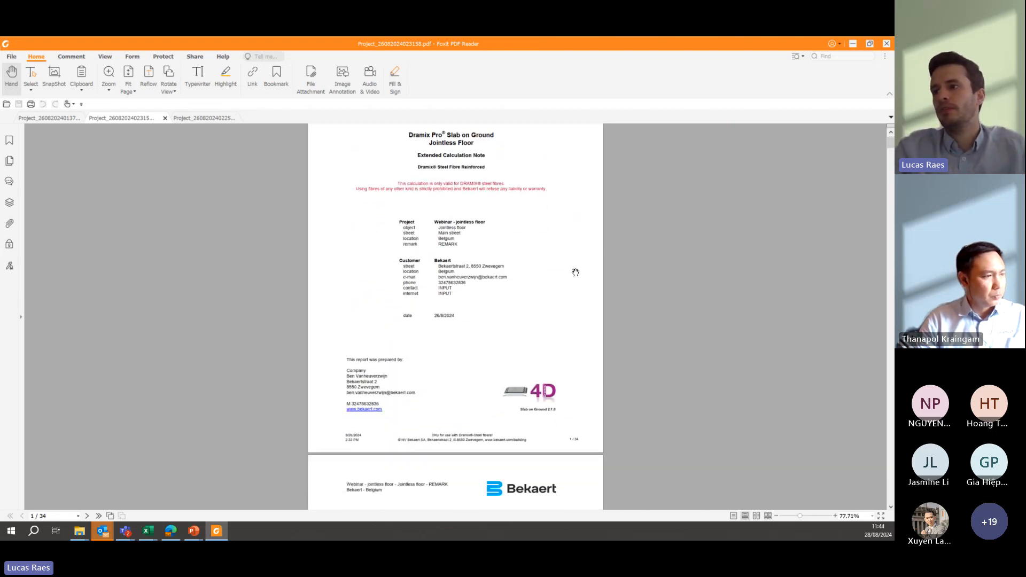
scroll(575, 273, "down", 10)
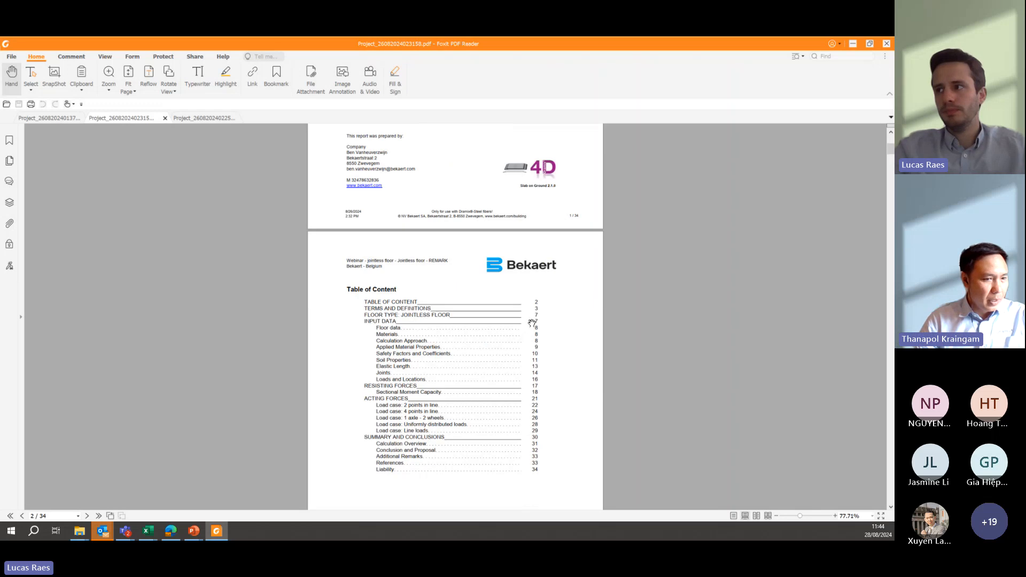
scroll(531, 323, "down", 3)
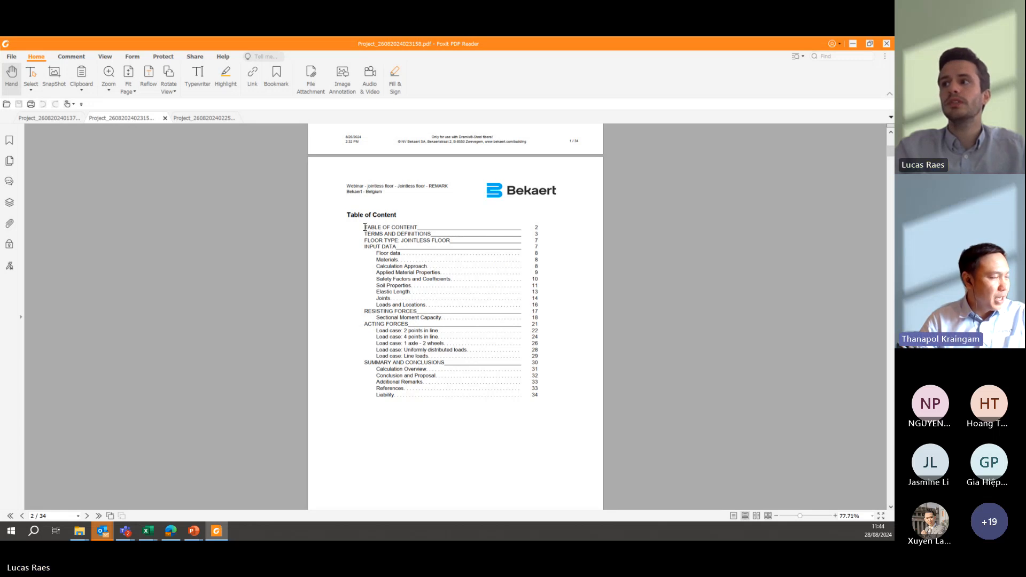
left_click_drag(365, 227, 412, 242)
left_click(406, 253)
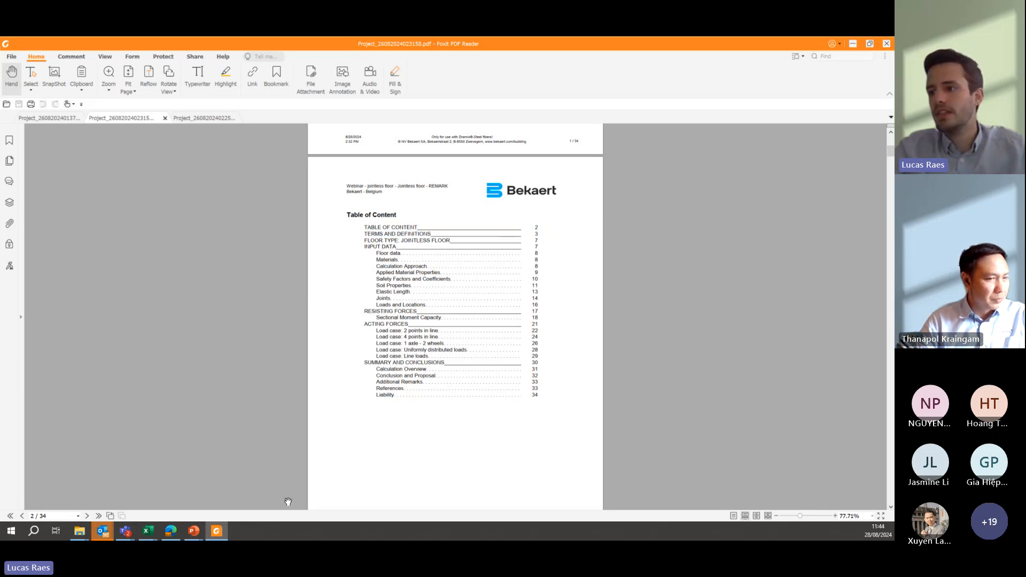
- Switch back to the Dramix Calculator, deselect the UDL load case and return to the loads overview
left_click(170, 531)
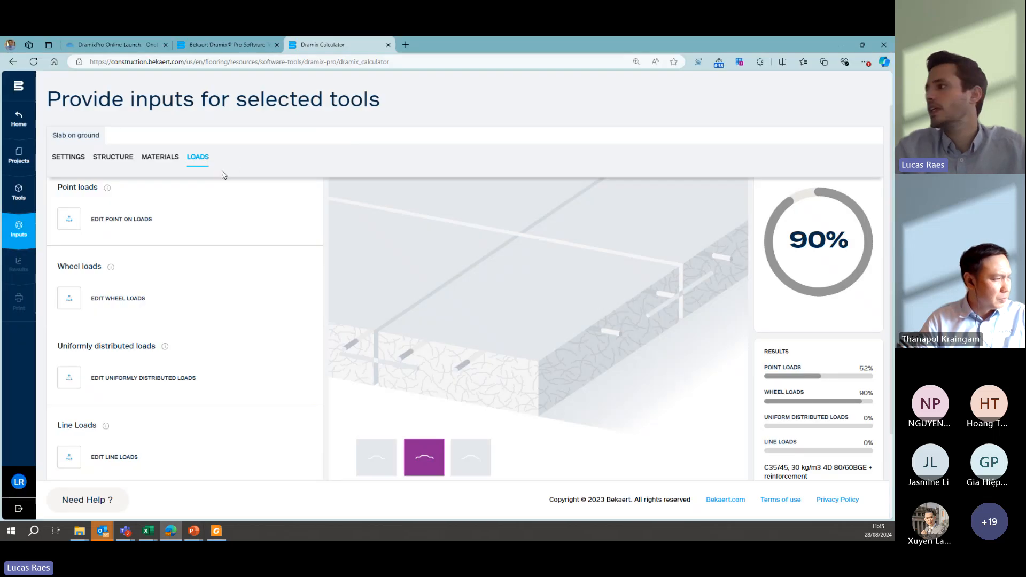
scroll(695, 342, "down", 2)
scroll(158, 315, "up", 1)
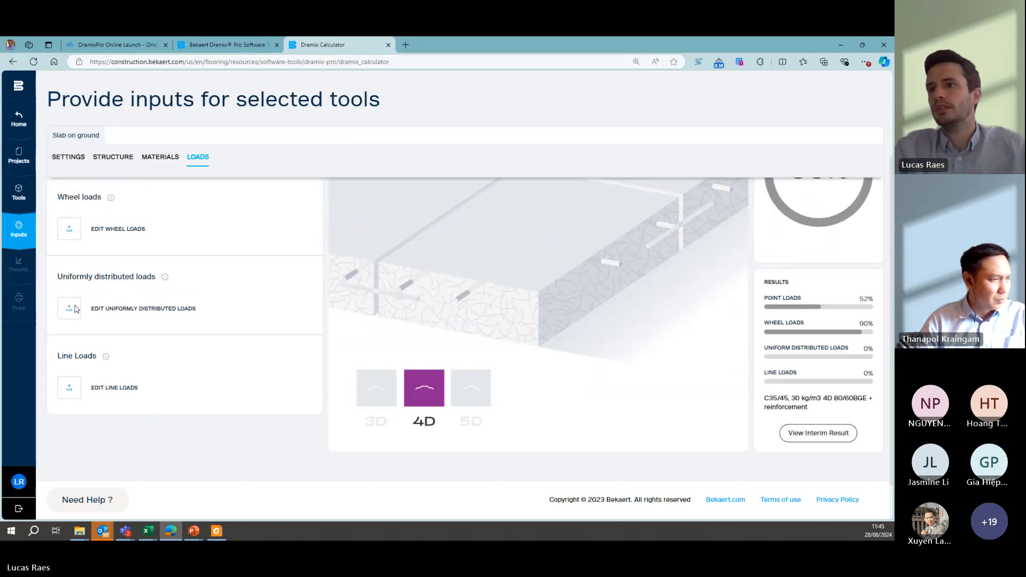
left_click(71, 313)
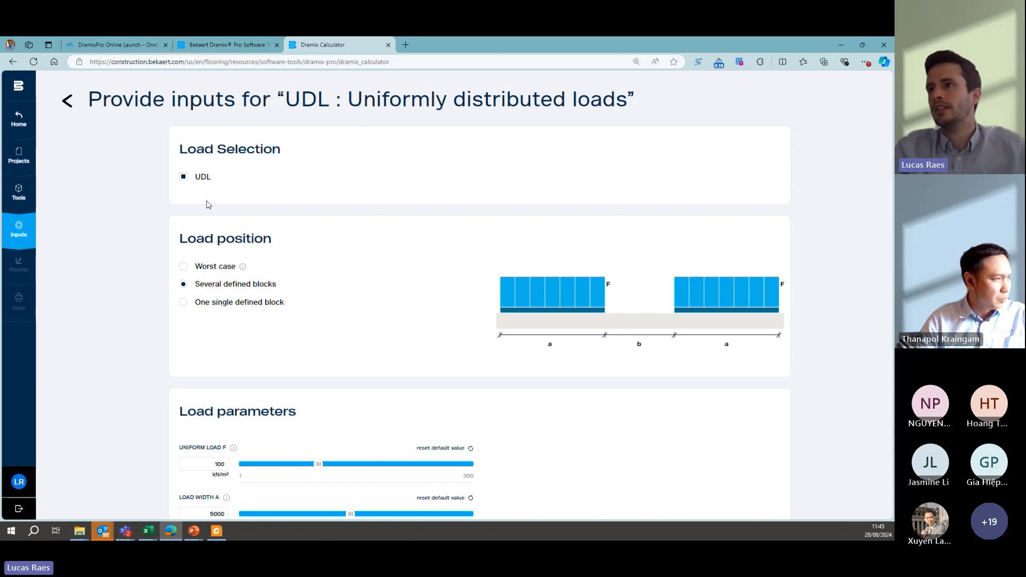
left_click(182, 177)
left_click(66, 101)
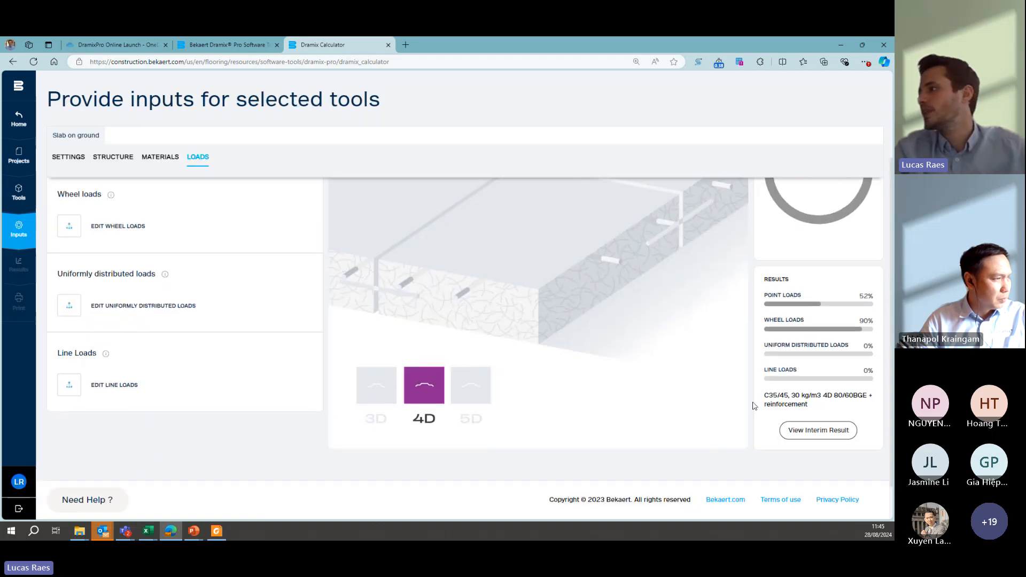
- Open the slab's results view and proceed to the print-out options
scroll(465, 294, "down", 1)
left_click(835, 457)
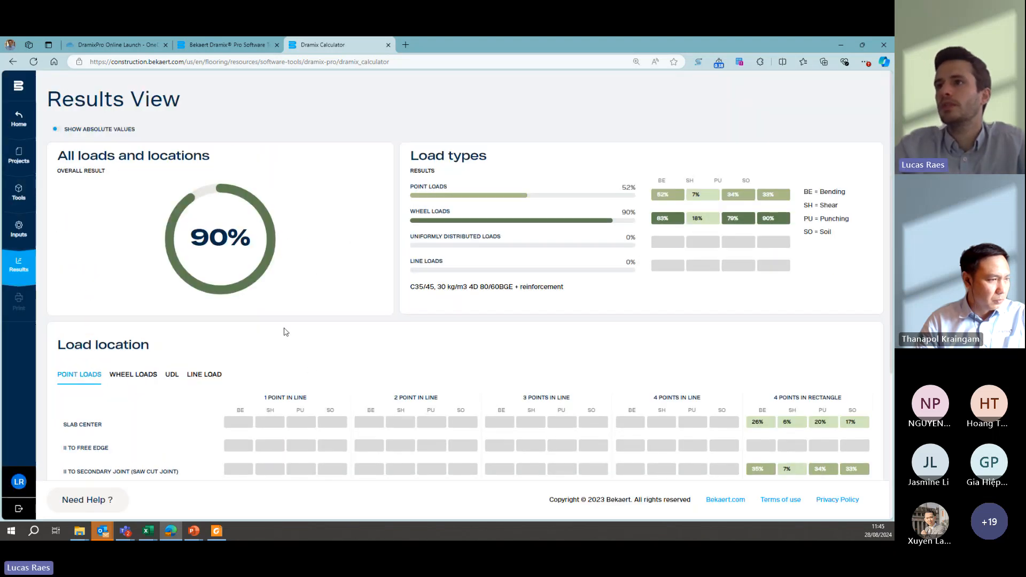
scroll(657, 304, "down", 4)
left_click(855, 453)
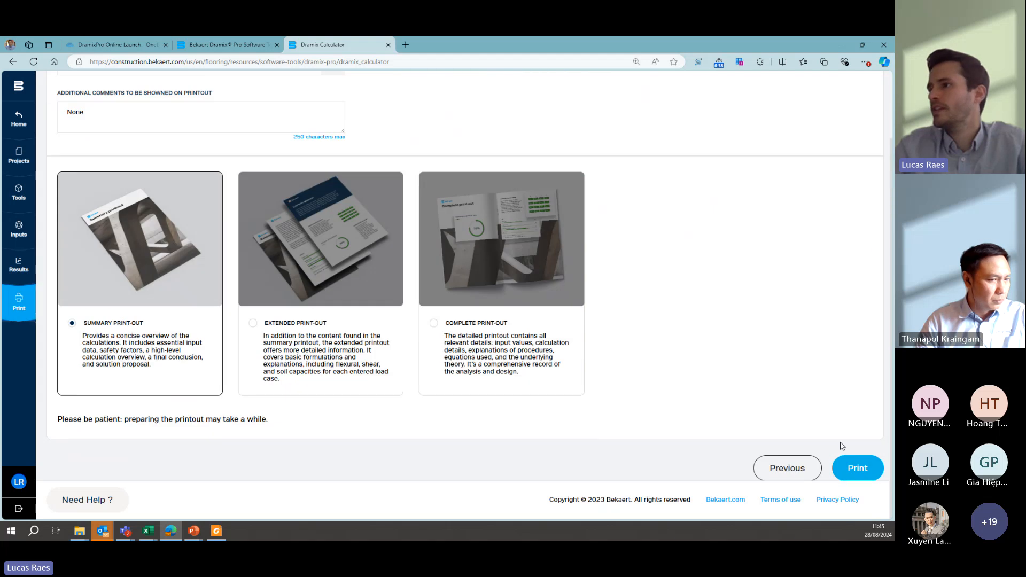
- Look through the available PDF languages and set the printout language to Dutch - nl
scroll(201, 219, "up", 2)
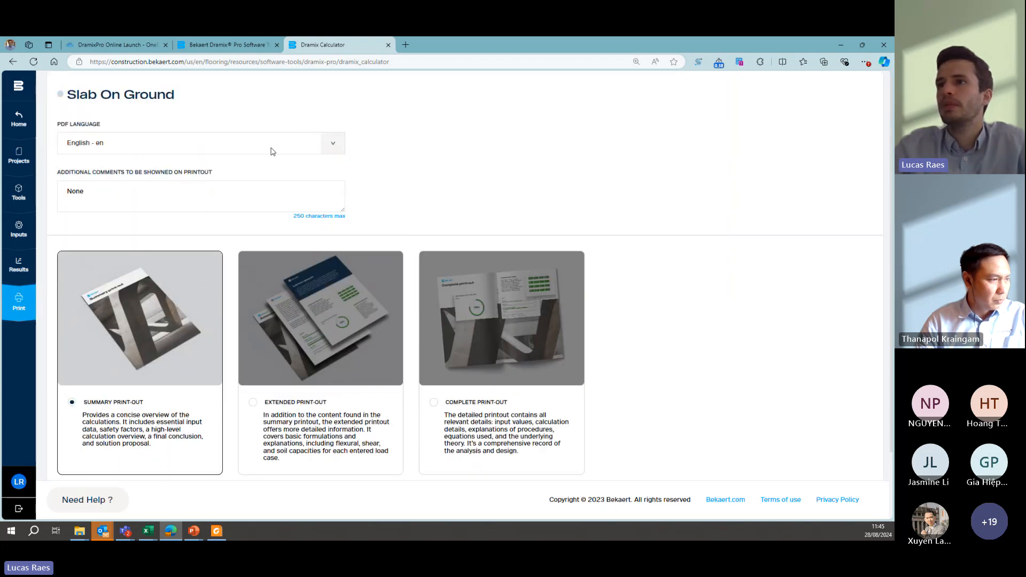
left_click(272, 150)
scroll(126, 202, "down", 5)
scroll(126, 202, "down", 2)
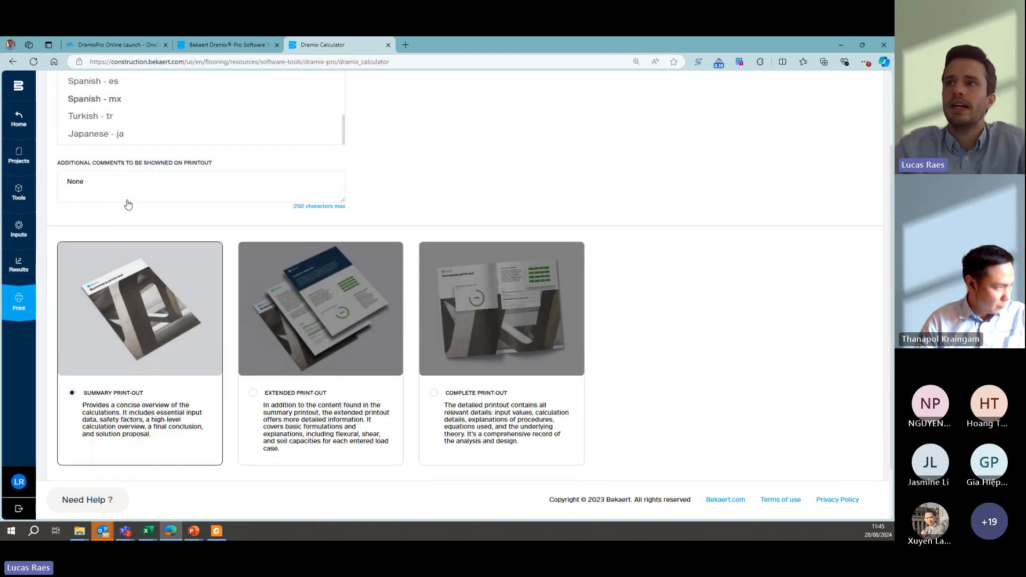
scroll(190, 219, "up", 2)
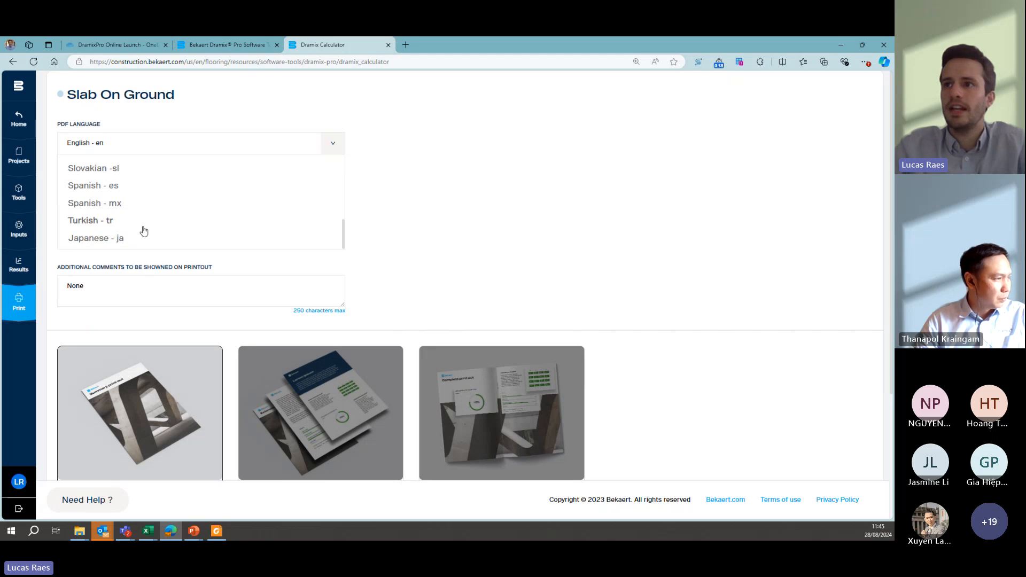
scroll(143, 230, "up", 10)
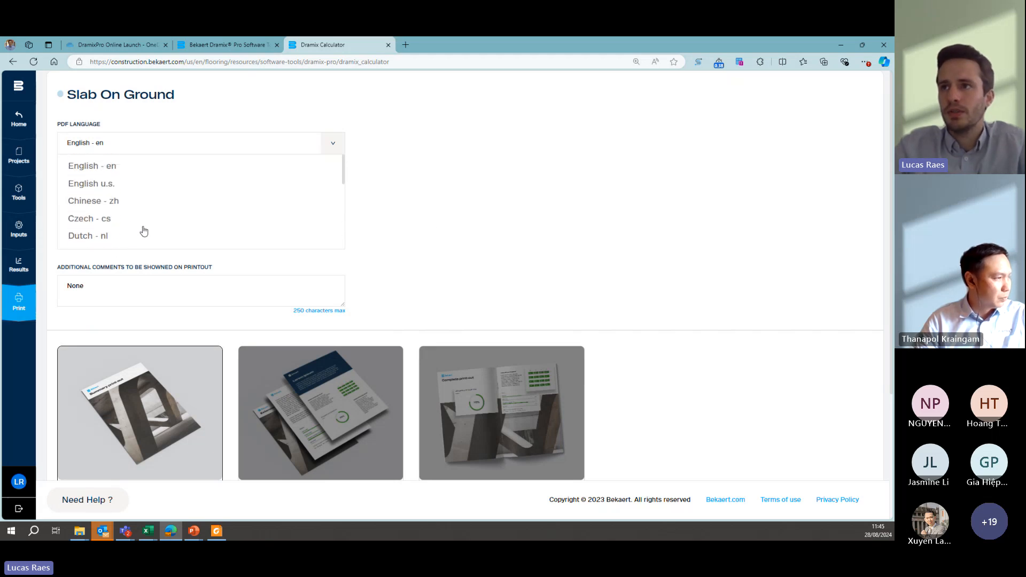
scroll(142, 202, "down", 4)
scroll(143, 202, "down", 3)
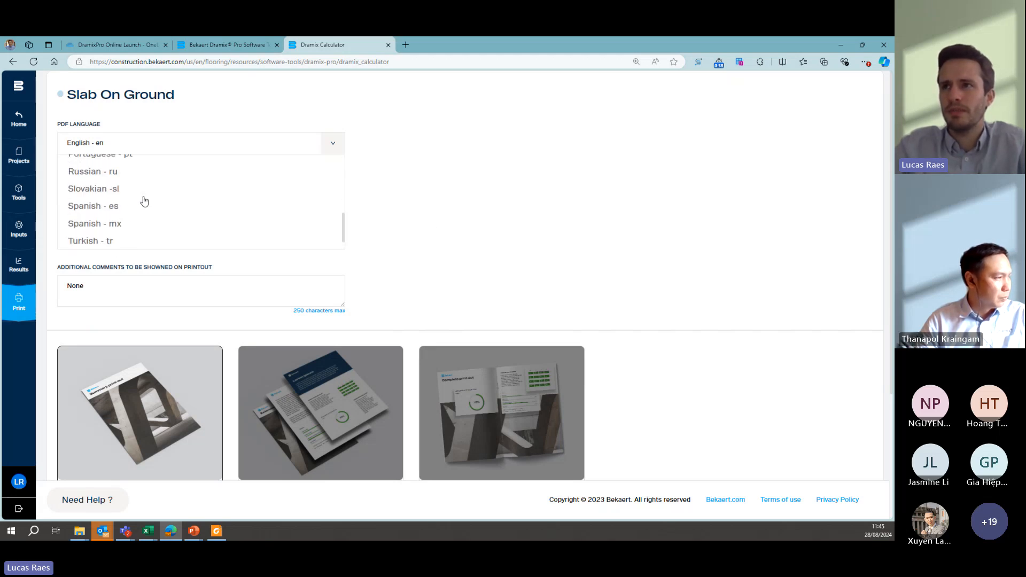
scroll(144, 201, "down", 1)
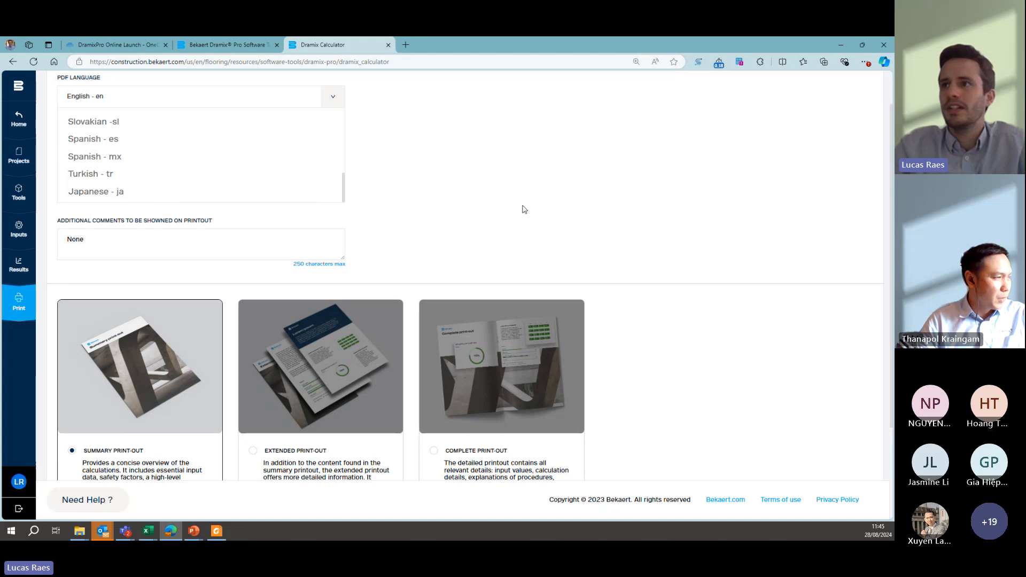
scroll(493, 201, "up", 1)
scroll(217, 215, "up", 5)
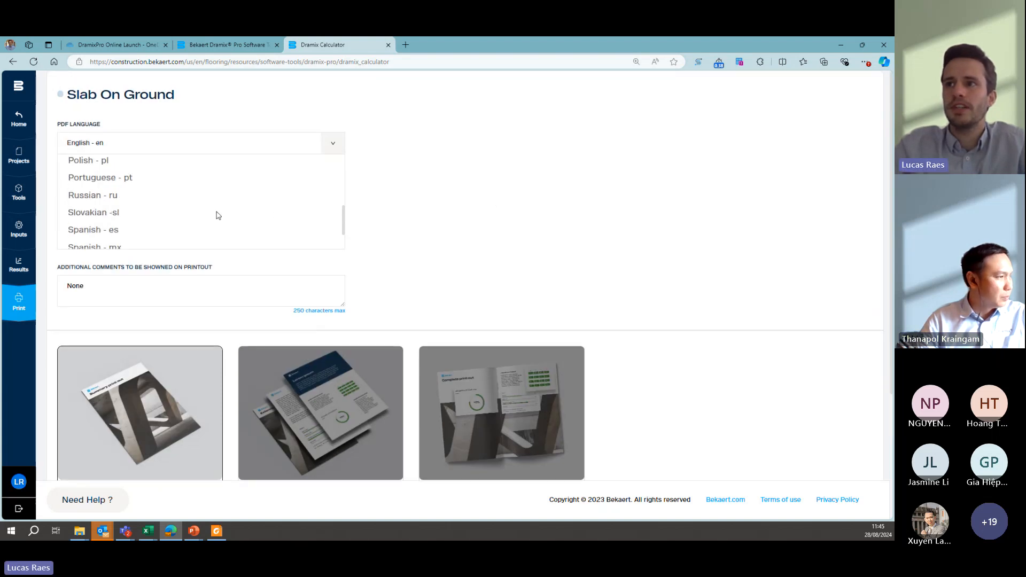
scroll(217, 215, "up", 5)
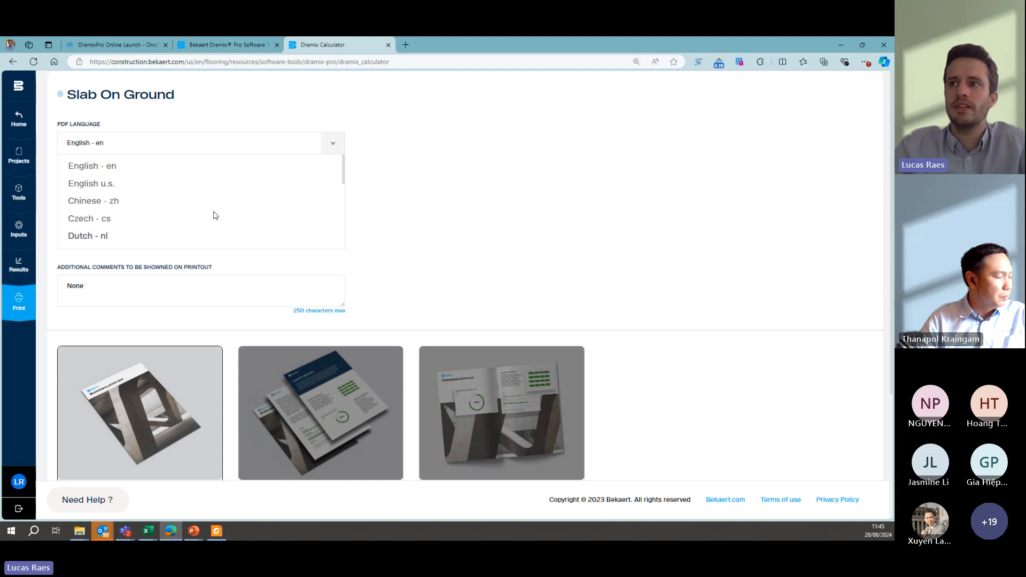
left_click(109, 235)
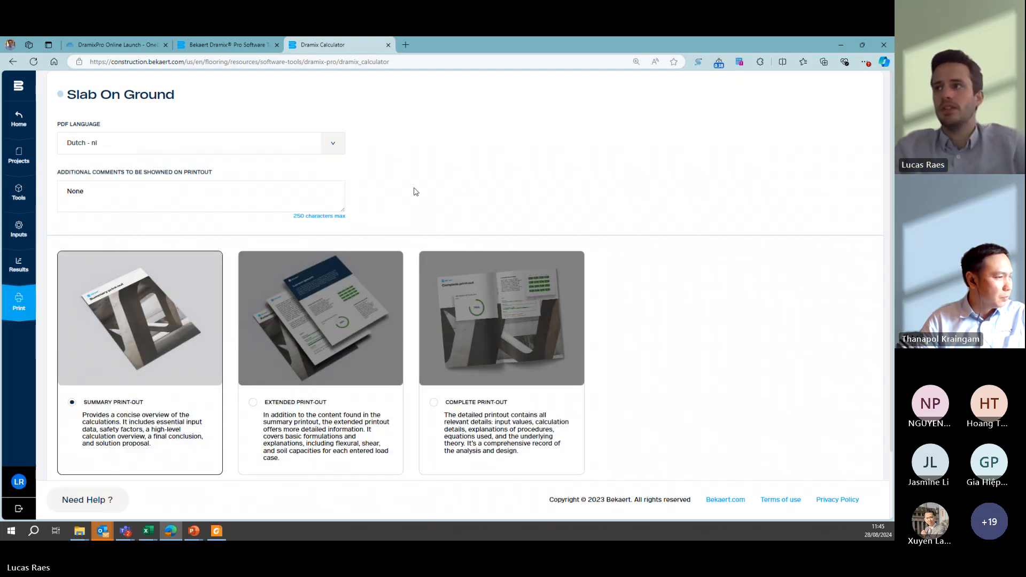